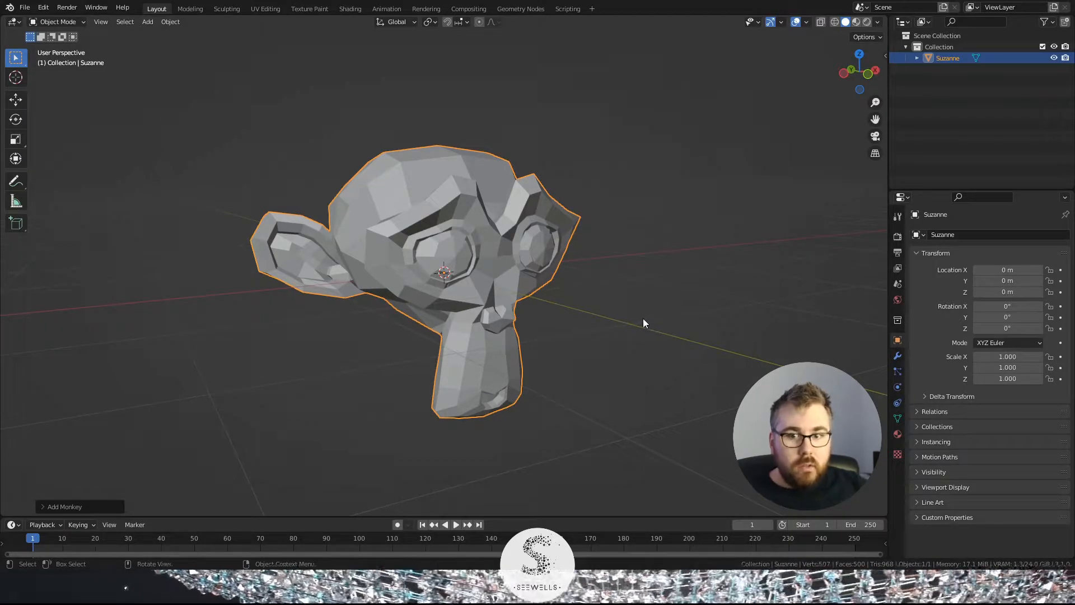
# Step: Add a Subdivision Surface modifier to the monkey head and set both its viewport and render levels to 1
pyautogui.moveTo(642, 319); pyautogui.dragTo(653, 324, button='middle')
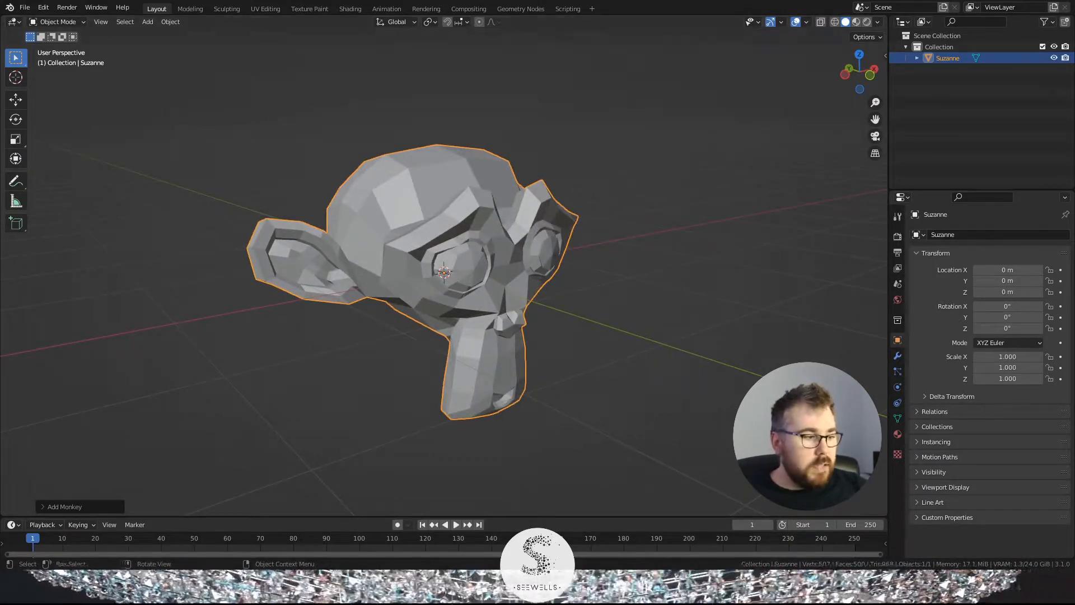
pyautogui.click(901, 357)
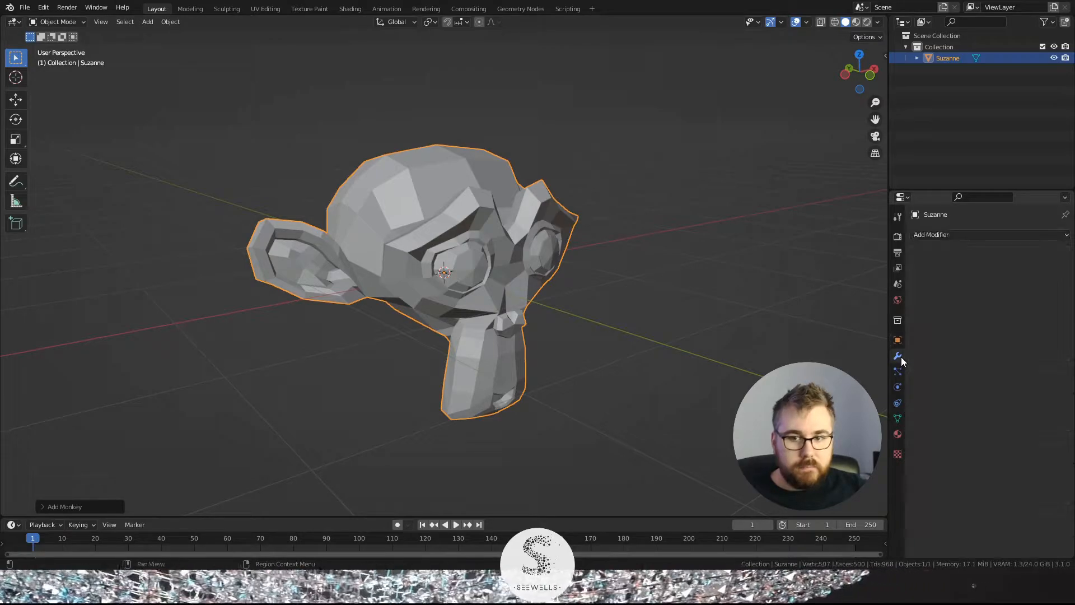
pyautogui.click(965, 233)
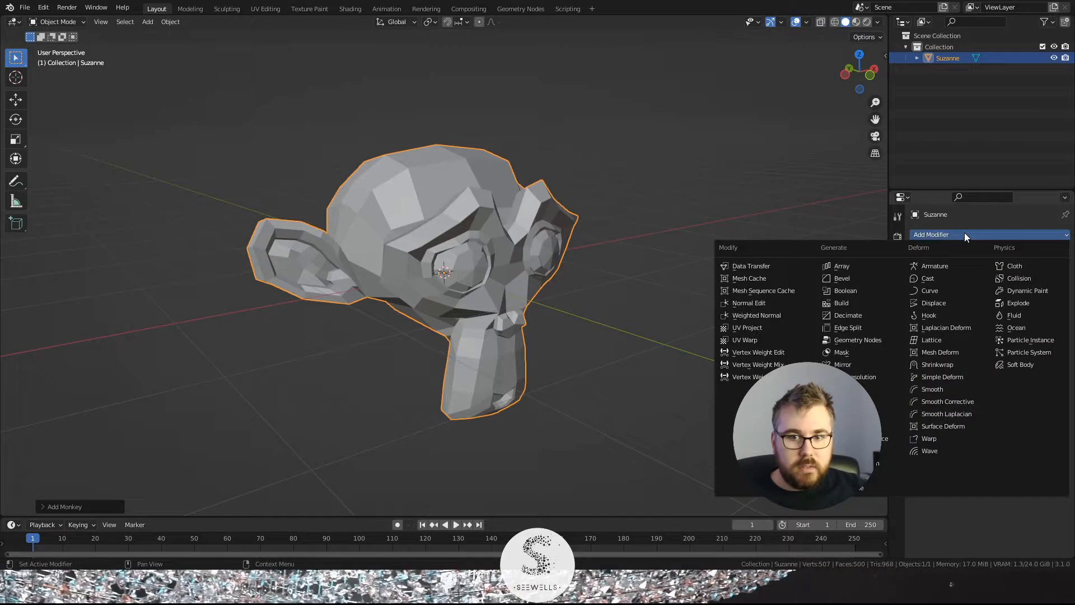
pyautogui.click(891, 439)
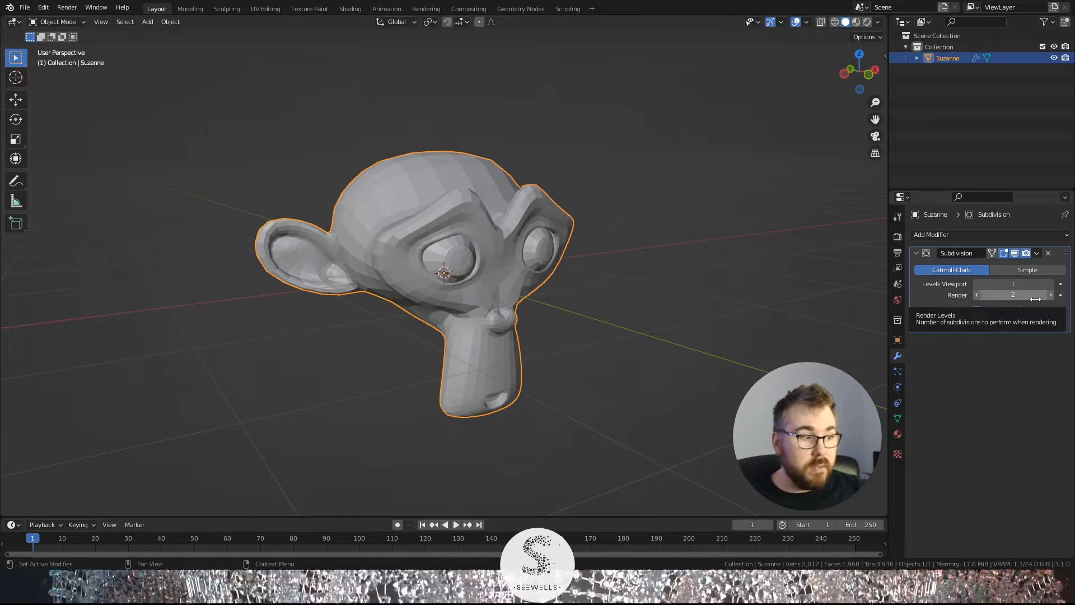
pyautogui.click(977, 284)
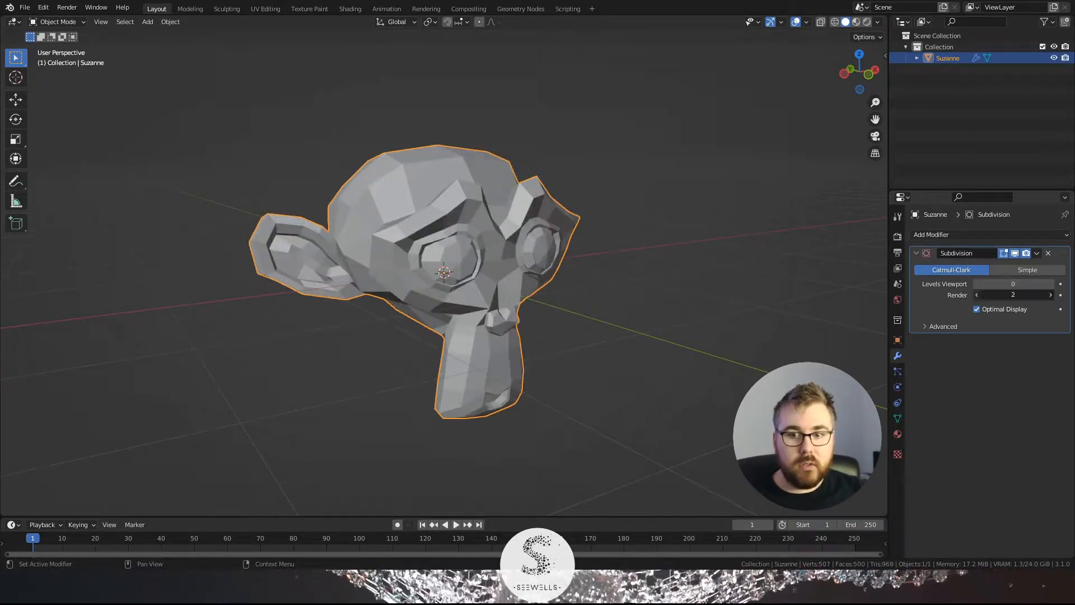
pyautogui.click(1051, 284)
pyautogui.click(1050, 295)
# Step: Add a Geometry Nodes modifier with a node tree to the monkey head and switch to the Geometry Nodes workspace
pyautogui.moveTo(660, 305); pyautogui.dragTo(560, 291, button='middle')
pyautogui.scroll(5, 462, 267)
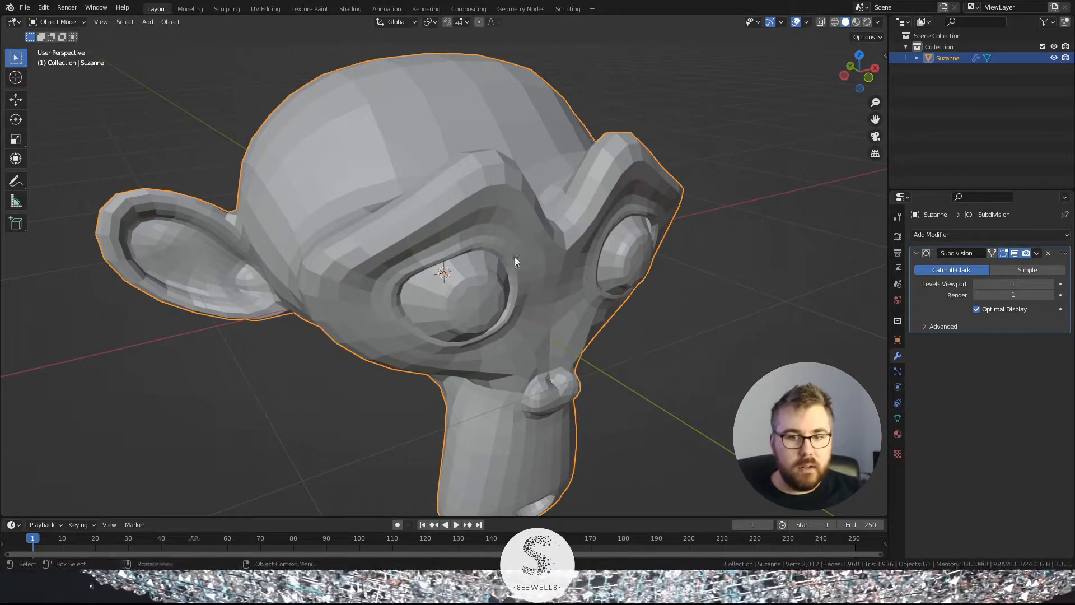
pyautogui.click(948, 236)
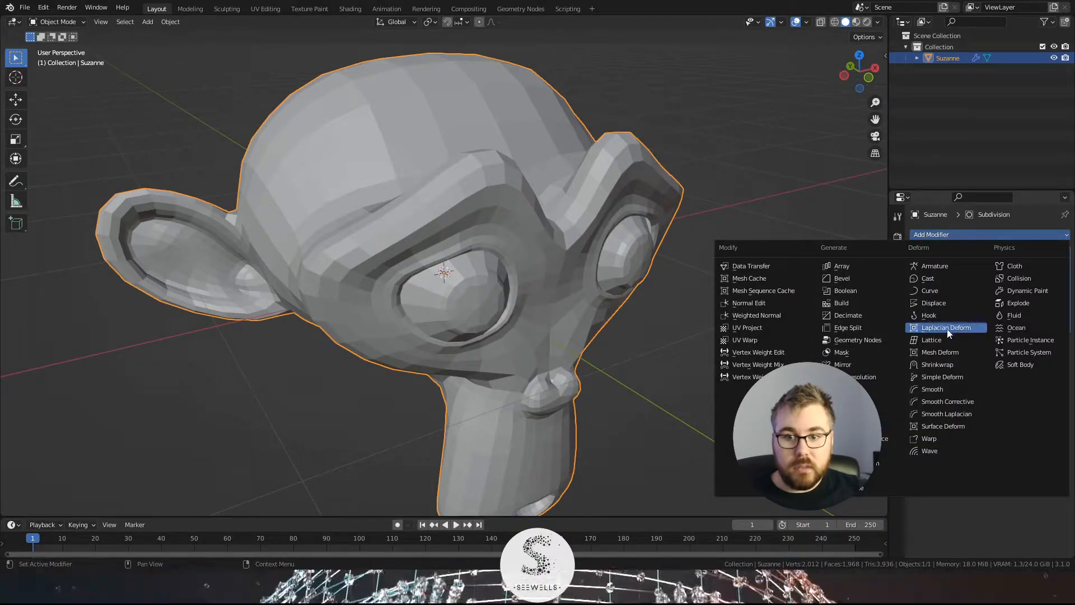
pyautogui.click(881, 339)
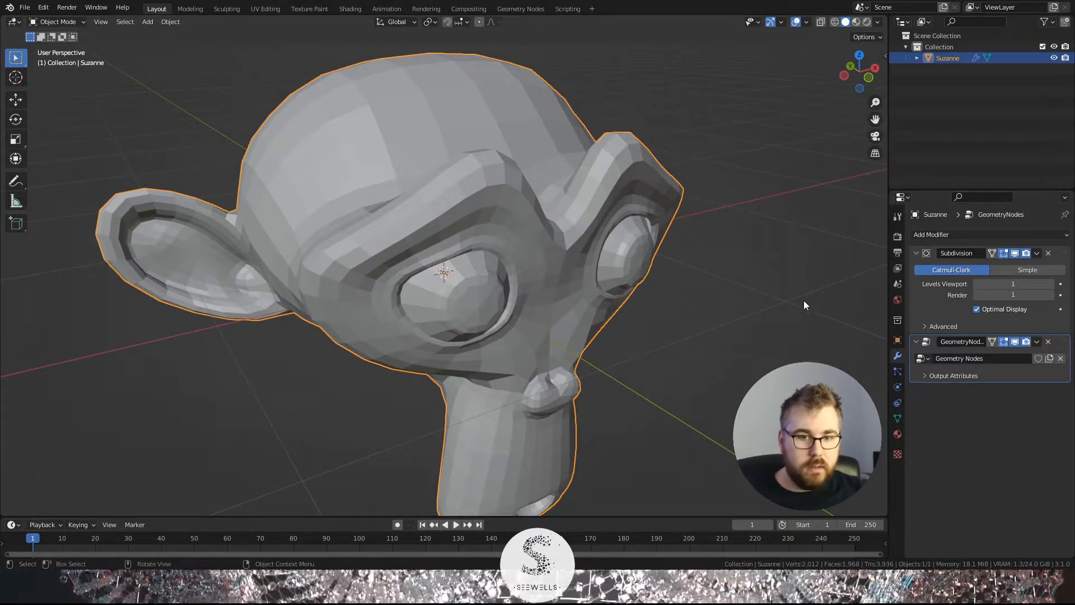
pyautogui.click(520, 8)
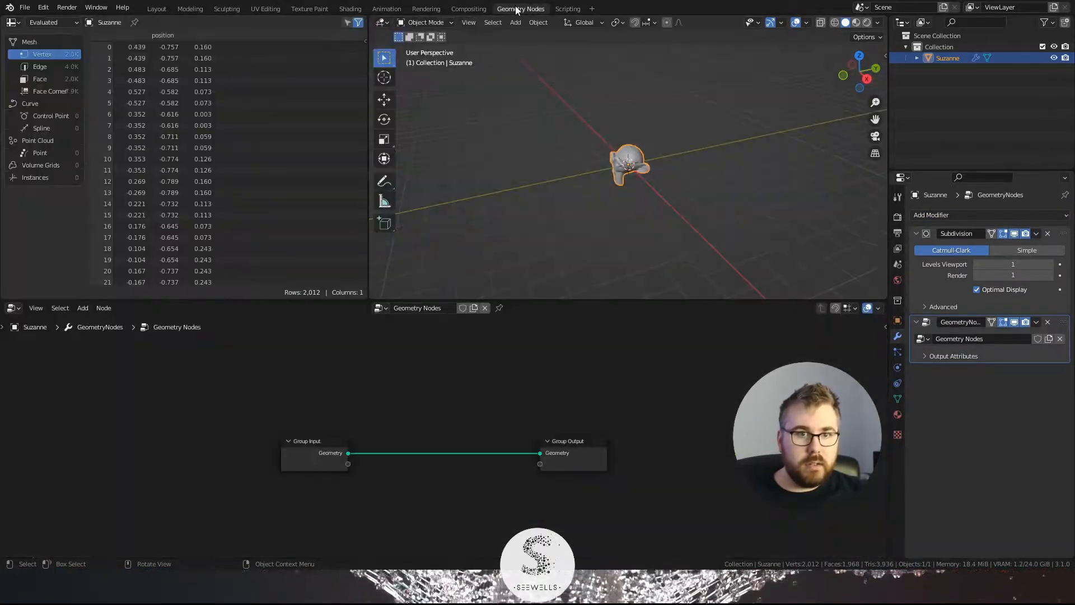
pyautogui.moveTo(586, 187); pyautogui.dragTo(682, 181, button='middle')
pyautogui.scroll(2, 685, 191)
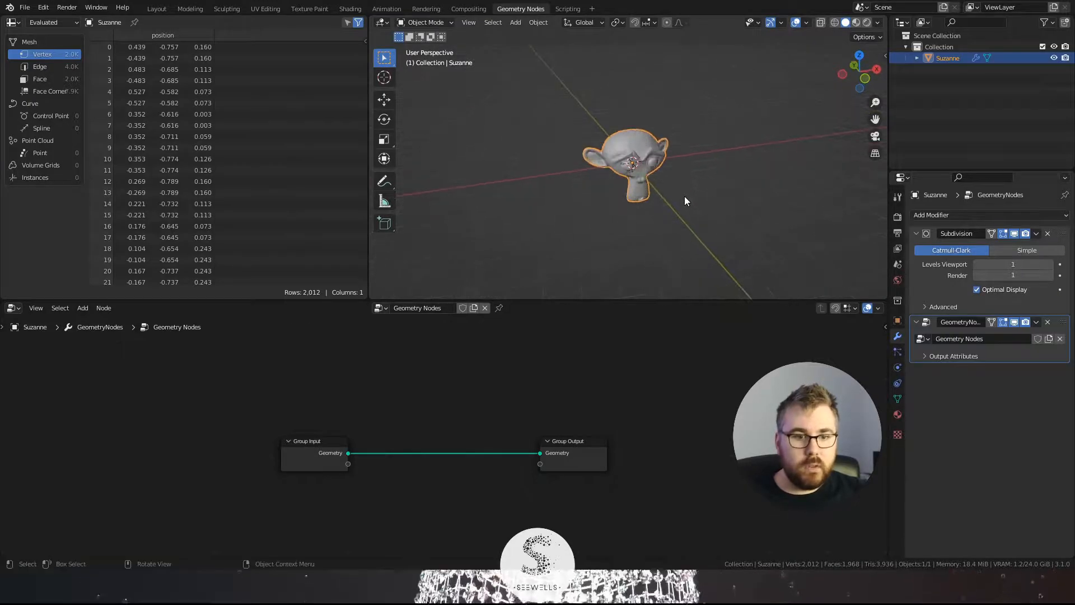
pyautogui.scroll(4, 351, 461)
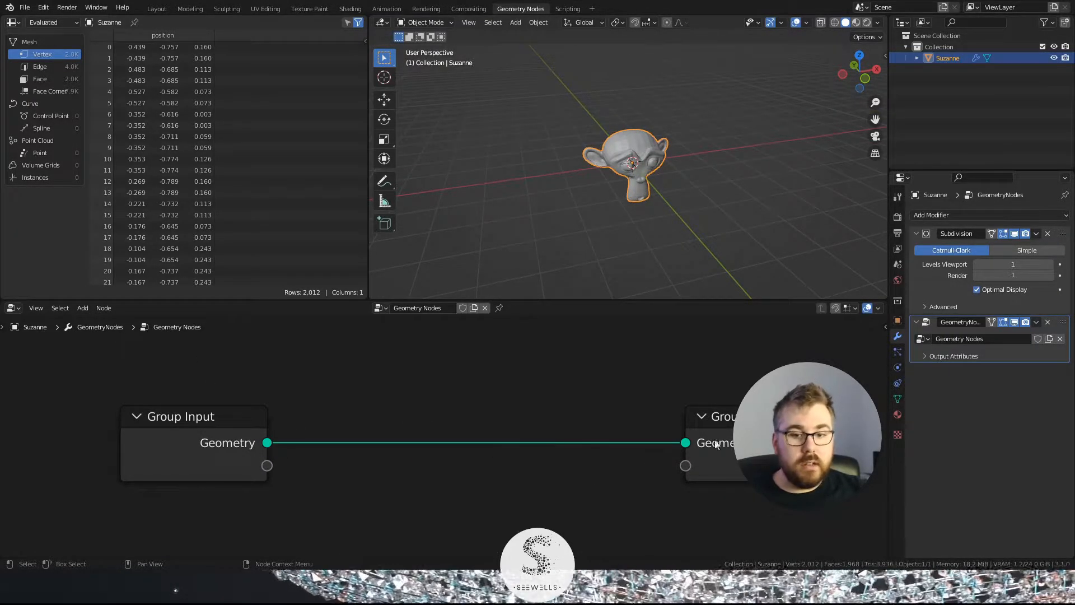
pyautogui.scroll(5, 630, 142)
pyautogui.scroll(-2, 651, 162)
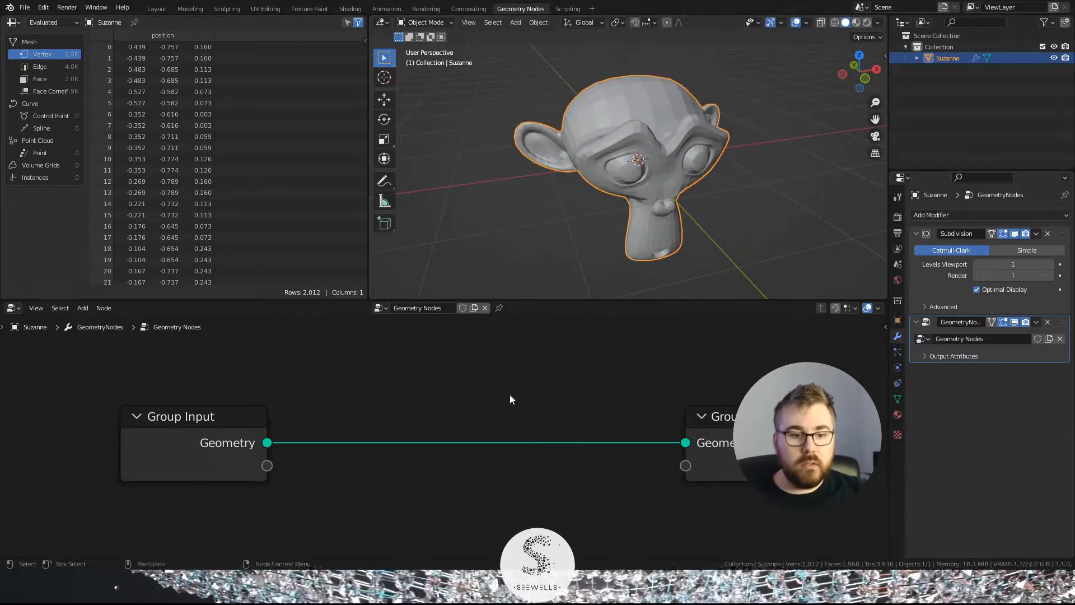
pyautogui.moveTo(629, 206); pyautogui.dragTo(684, 187, button='middle')
pyautogui.scroll(1, 682, 183)
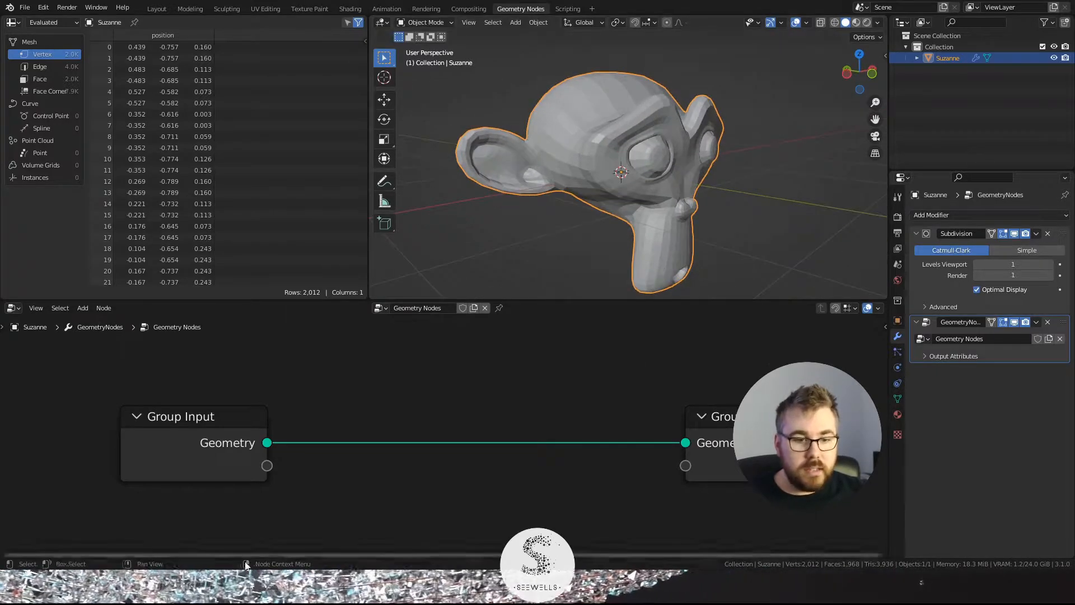
# Step: Insert a Mesh to Curve node on the link between the Group Input and Group Output nodes
pyautogui.scroll(-3, 448, 411)
pyautogui.moveTo(467, 391); pyautogui.dragTo(465, 391, button='middle')
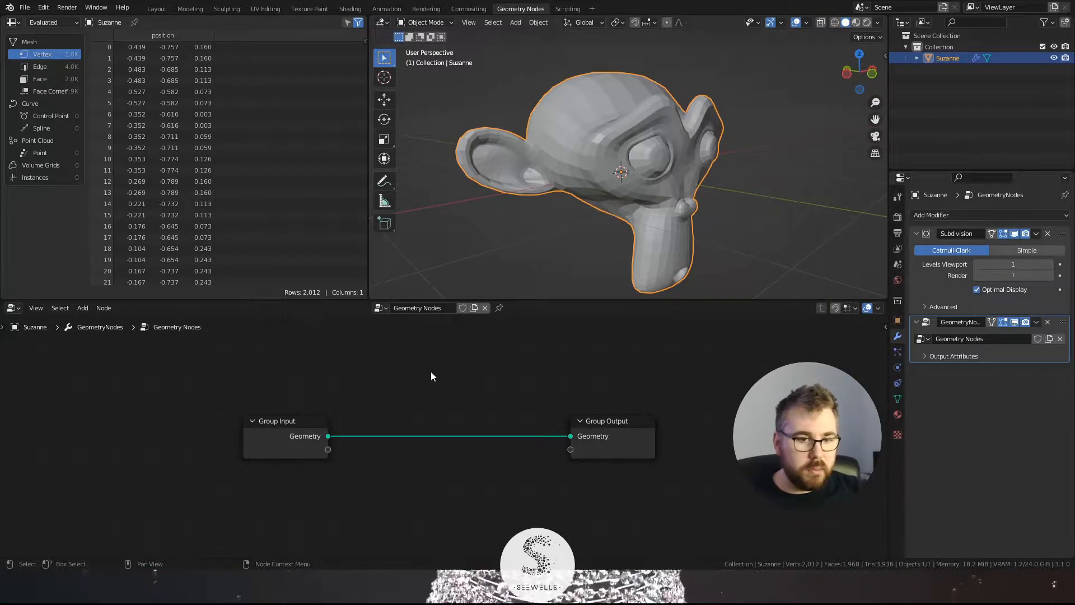
pyautogui.hotkey('shift', 'a')
pyautogui.click(403, 267)
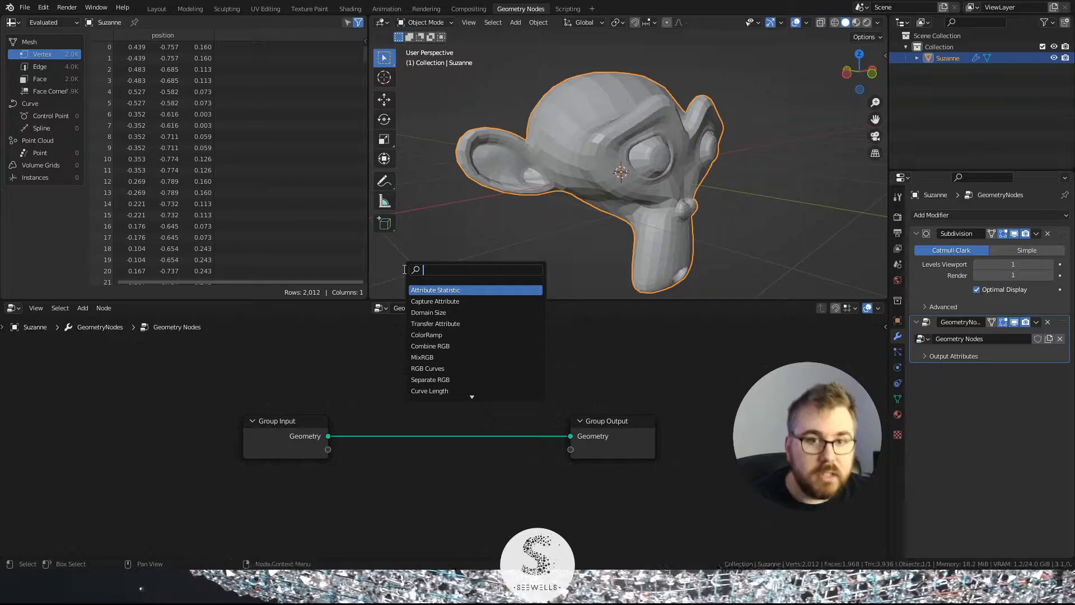
pyautogui.write('lesh')
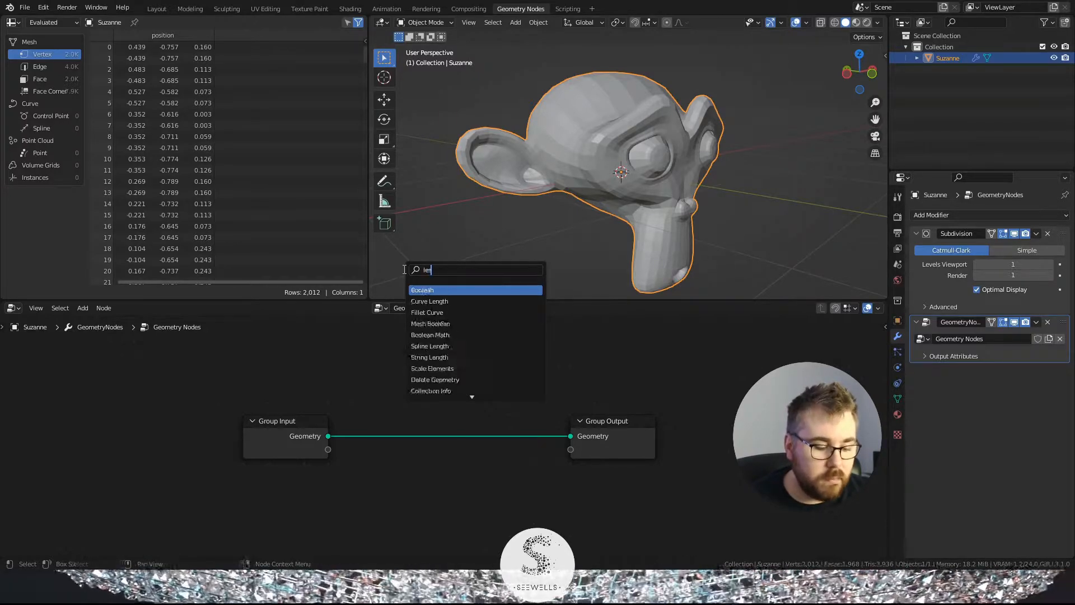
pyautogui.press('BackSpace')
pyautogui.press('BackSpace')
pyautogui.press('BackSpace')
pyautogui.press('BackSpace')
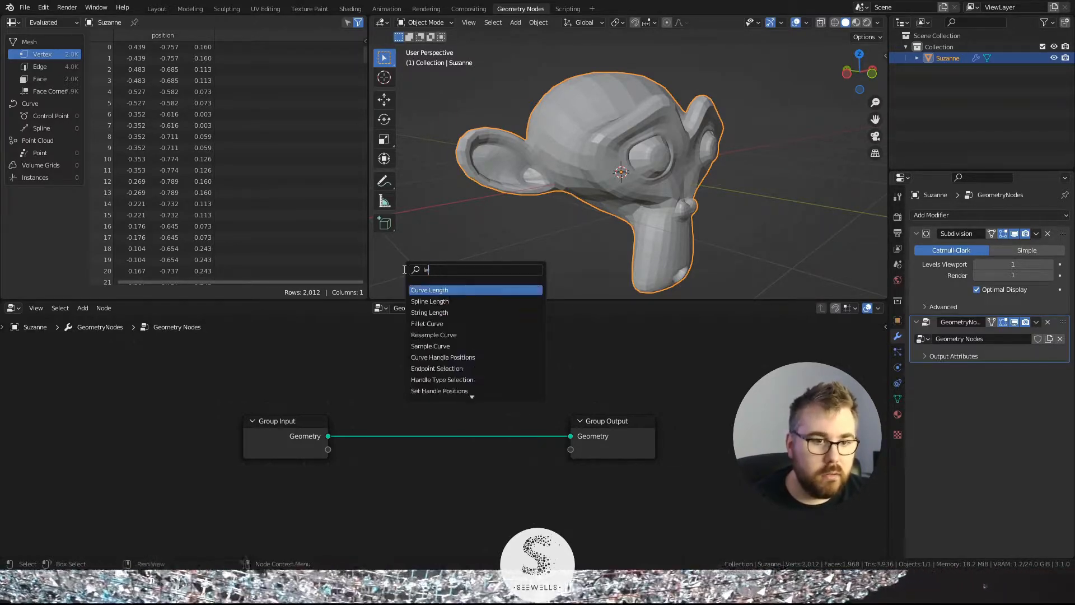
pyautogui.write('mesh to p')
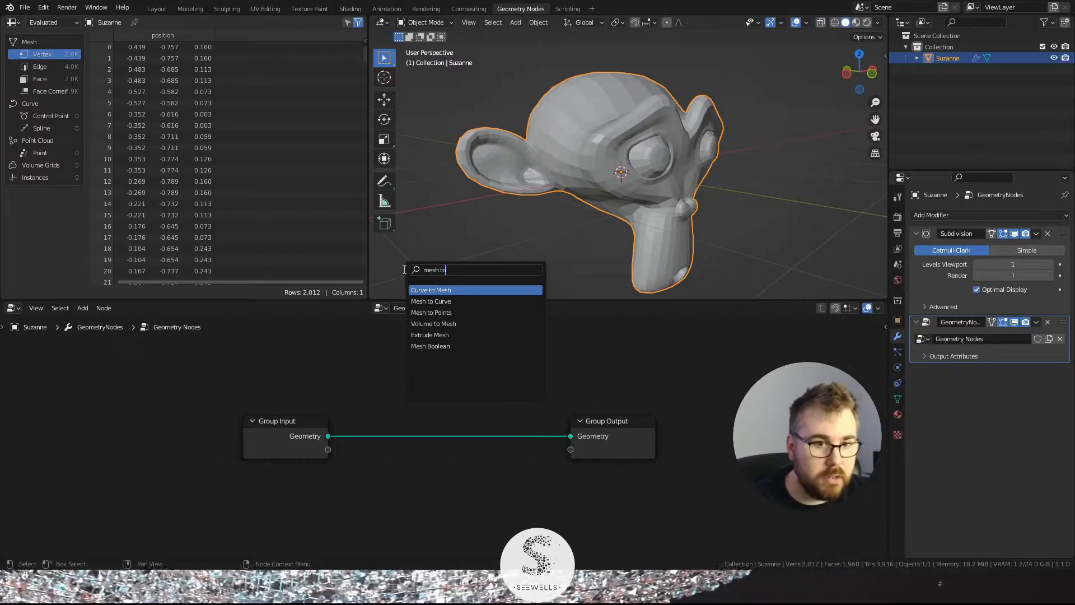
pyautogui.press('Return')
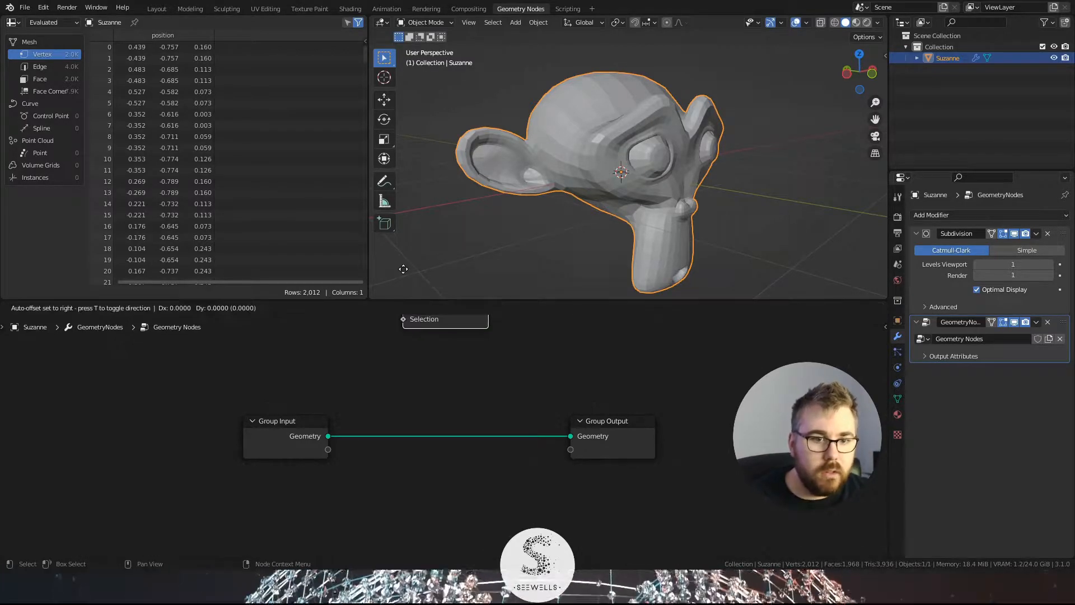
pyautogui.click(399, 401)
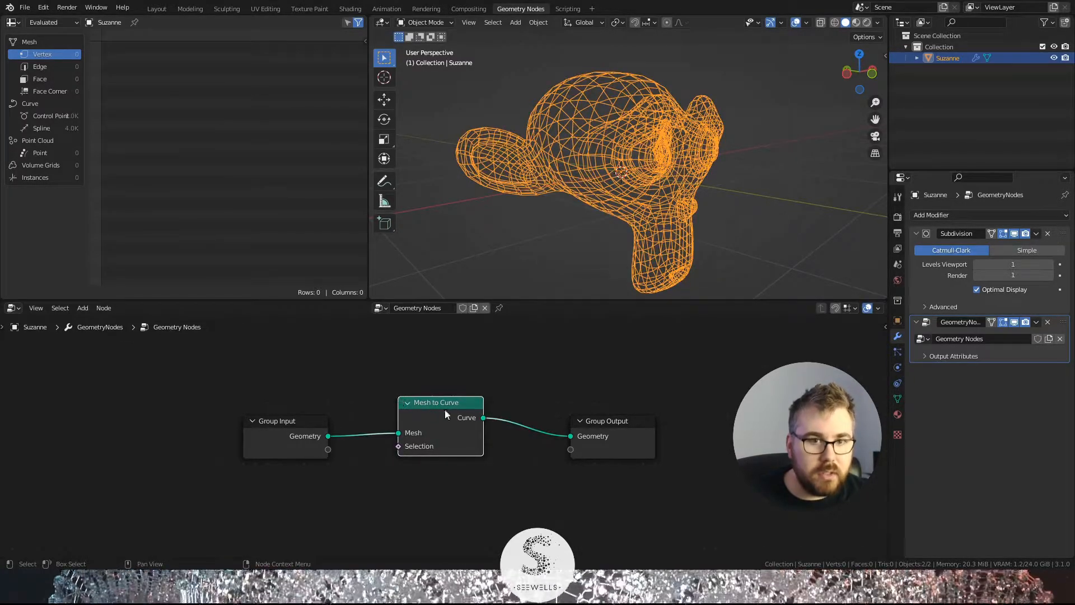
# Step: Examine the monkey's curve network up close with the object deselected, and reselect it
pyautogui.scroll(5, 640, 180)
pyautogui.moveTo(627, 174); pyautogui.dragTo(740, 194, button='middle')
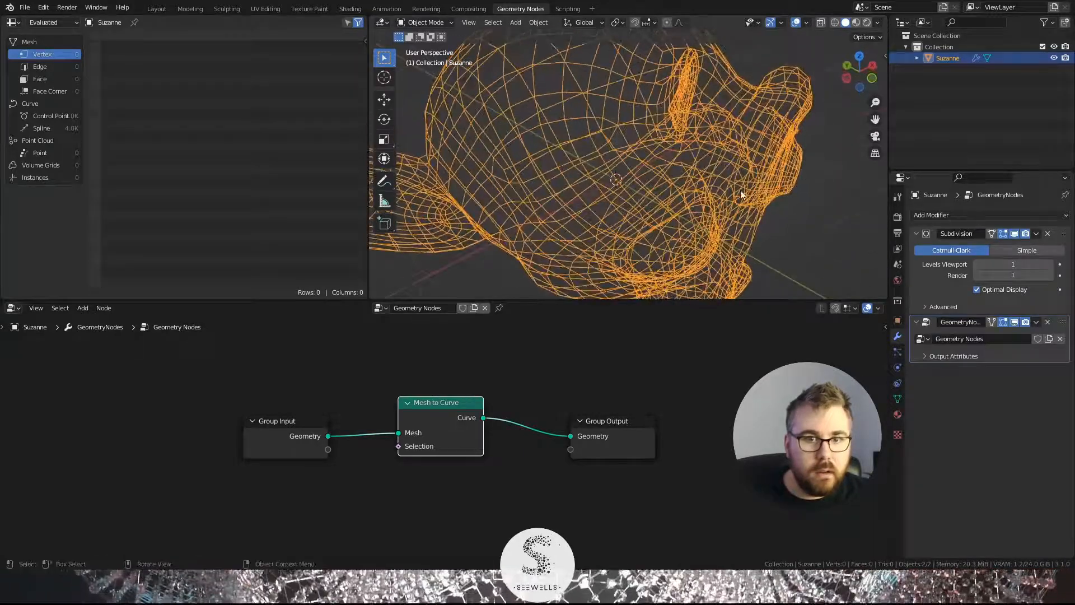
pyautogui.click(811, 233)
pyautogui.scroll(4, 683, 144)
pyautogui.scroll(-5, 605, 168)
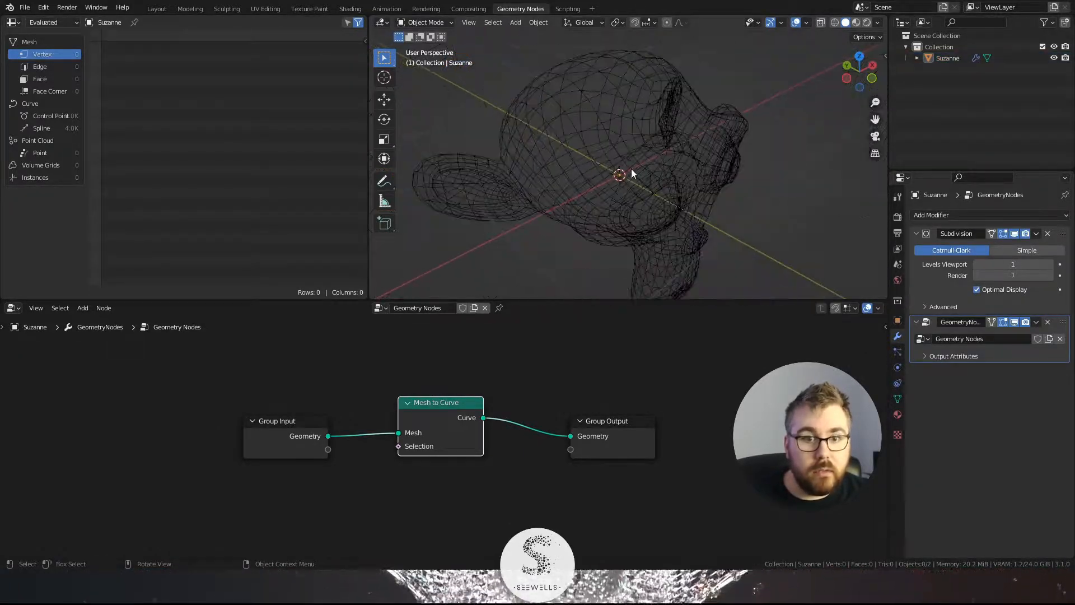
pyautogui.click(673, 183)
pyautogui.moveTo(674, 183); pyautogui.dragTo(664, 178, button='middle')
# Step: Move Group Output farther from Mesh to Curve and insert a Curve to Mesh node on the link between them
pyautogui.moveTo(647, 422); pyautogui.dragTo(795, 421)
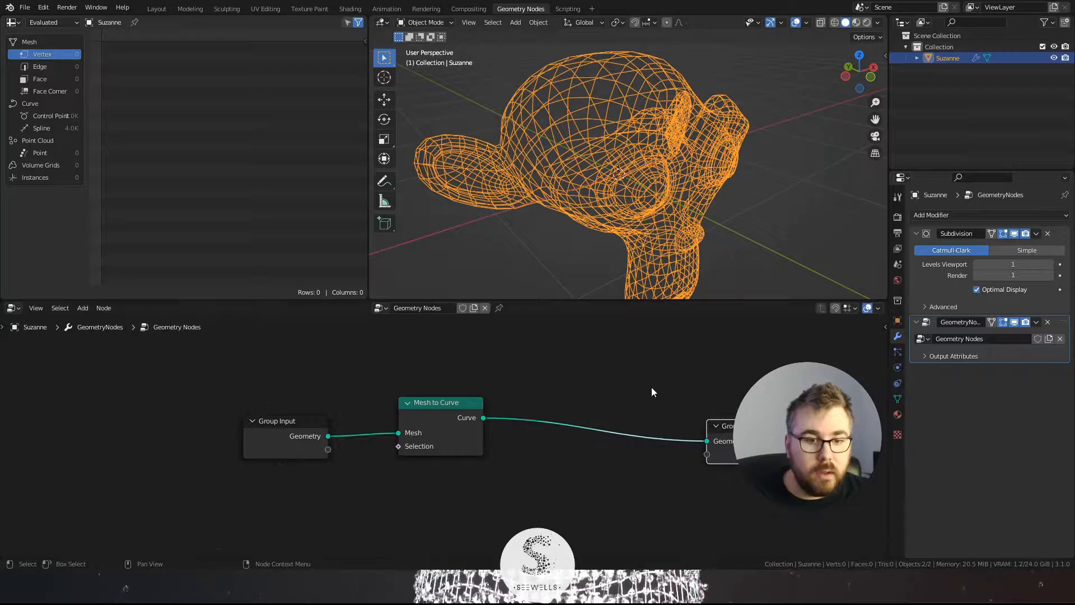
pyautogui.hotkey('shift', 'a')
pyautogui.click(627, 336)
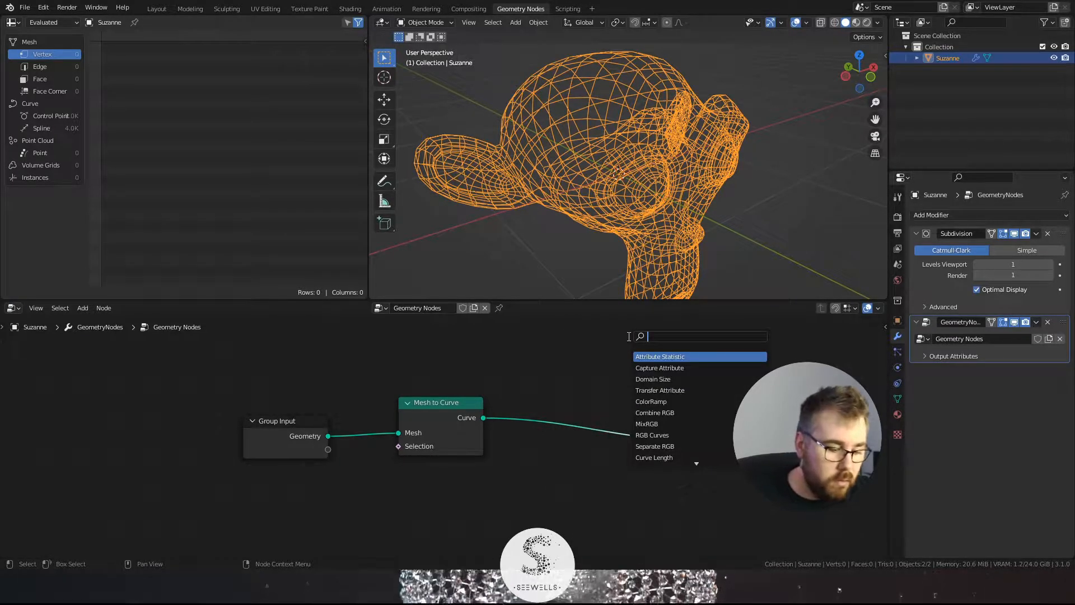
pyautogui.write('curve to m')
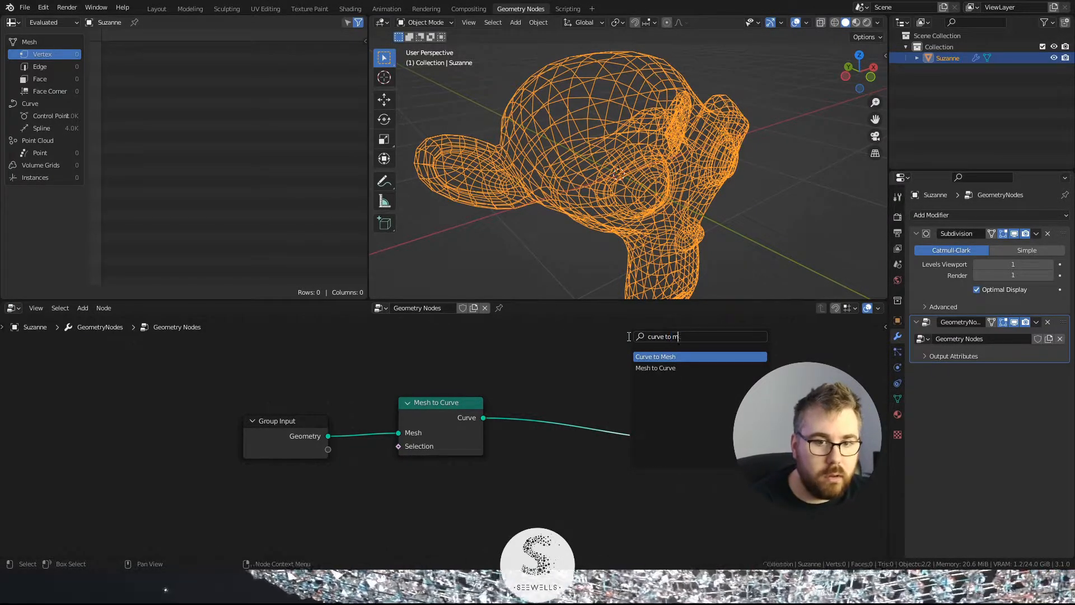
pyautogui.write('es')
pyautogui.press('Return')
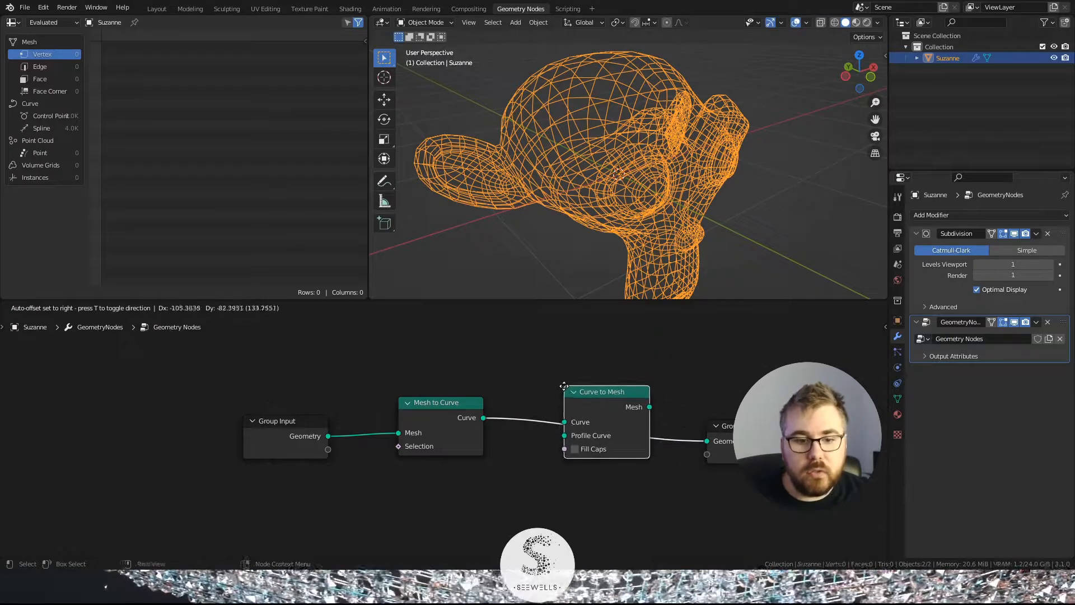
pyautogui.click(565, 451)
# Step: Add a Curve Circle node below Mesh to Curve and connect its Curve output to the Profile Curve input of Curve to Mesh
pyautogui.scroll(-1, 532, 460)
pyautogui.moveTo(532, 460); pyautogui.dragTo(522, 433, button='middle')
pyautogui.hotkey('shift', 'a')
pyautogui.click(493, 342)
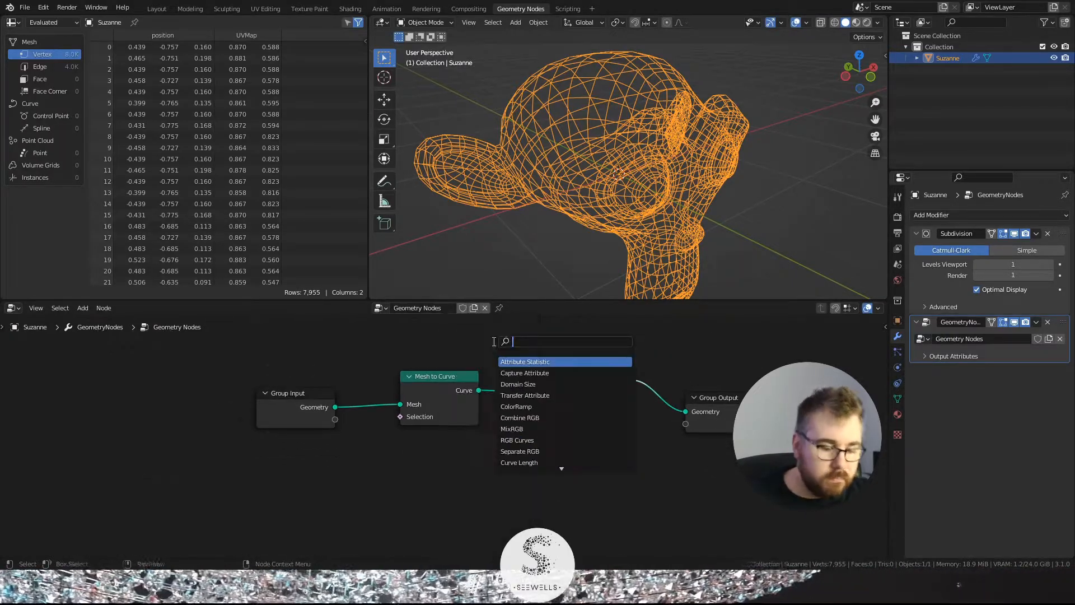
pyautogui.write('circle')
pyautogui.click(518, 373)
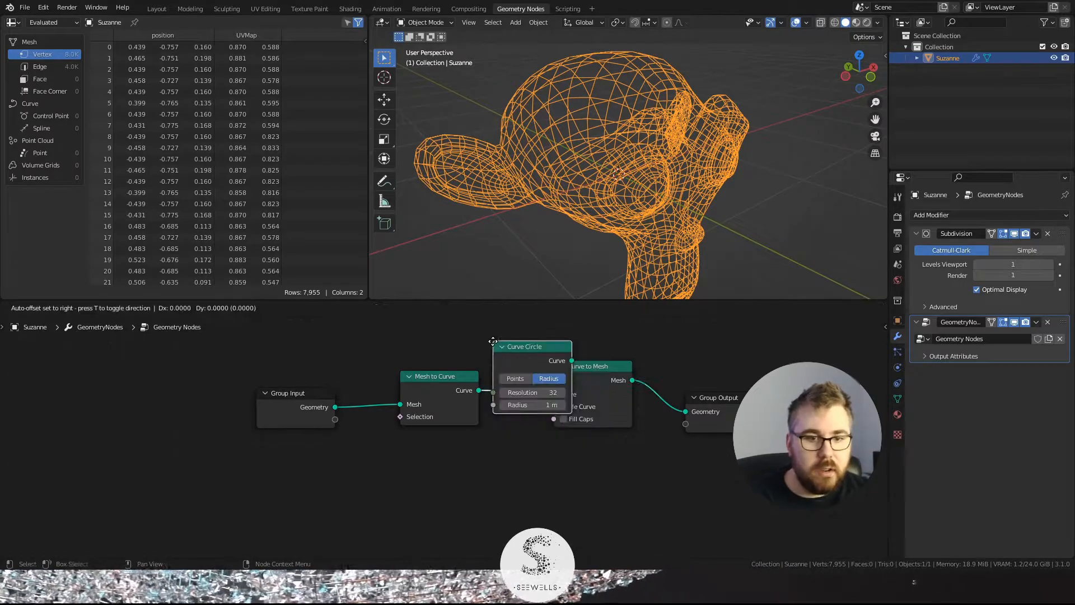
pyautogui.click(444, 465)
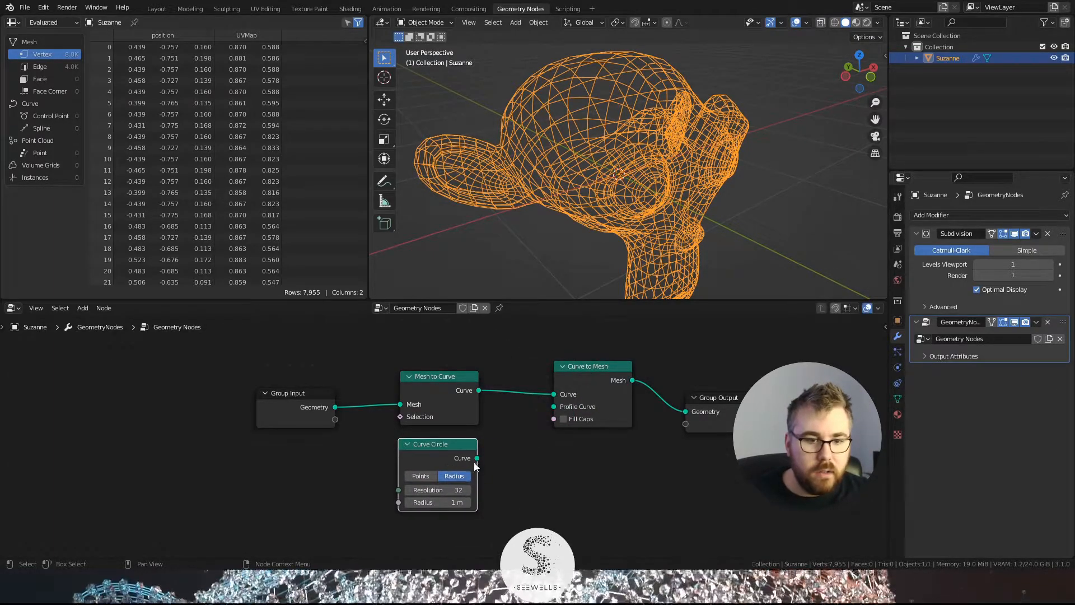
pyautogui.moveTo(478, 459); pyautogui.dragTo(554, 407)
# Step: Reduce the Curve Circle radius to 0.02 m so the monkey's curves become thin tubes
pyautogui.scroll(-6, 676, 179)
pyautogui.moveTo(676, 179); pyautogui.dragTo(659, 159, button='middle')
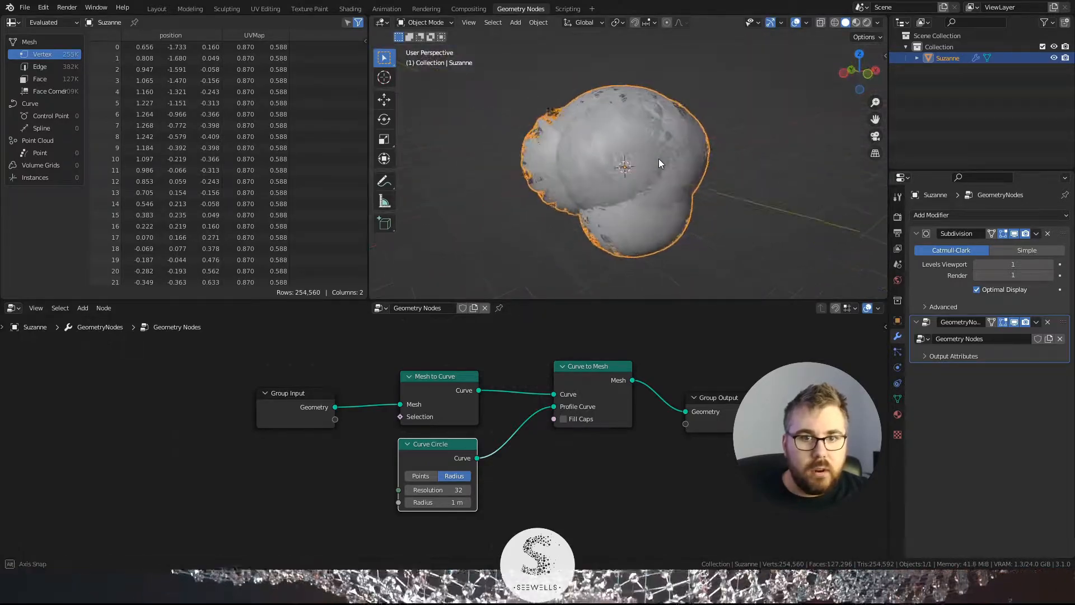
pyautogui.scroll(5, 672, 166)
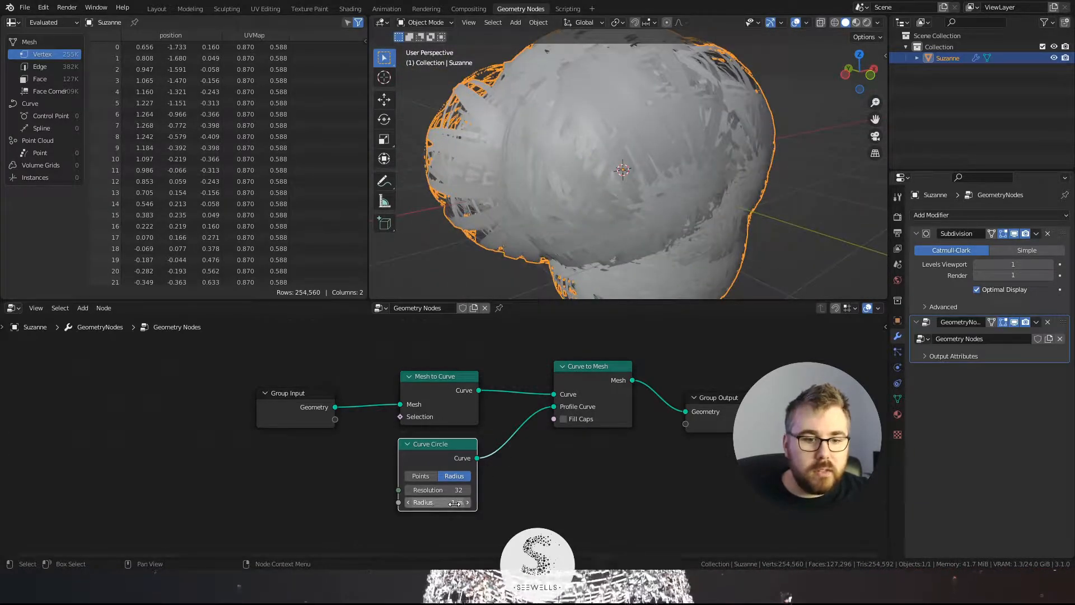
pyautogui.moveTo(437, 503); pyautogui.dragTo(414, 502)
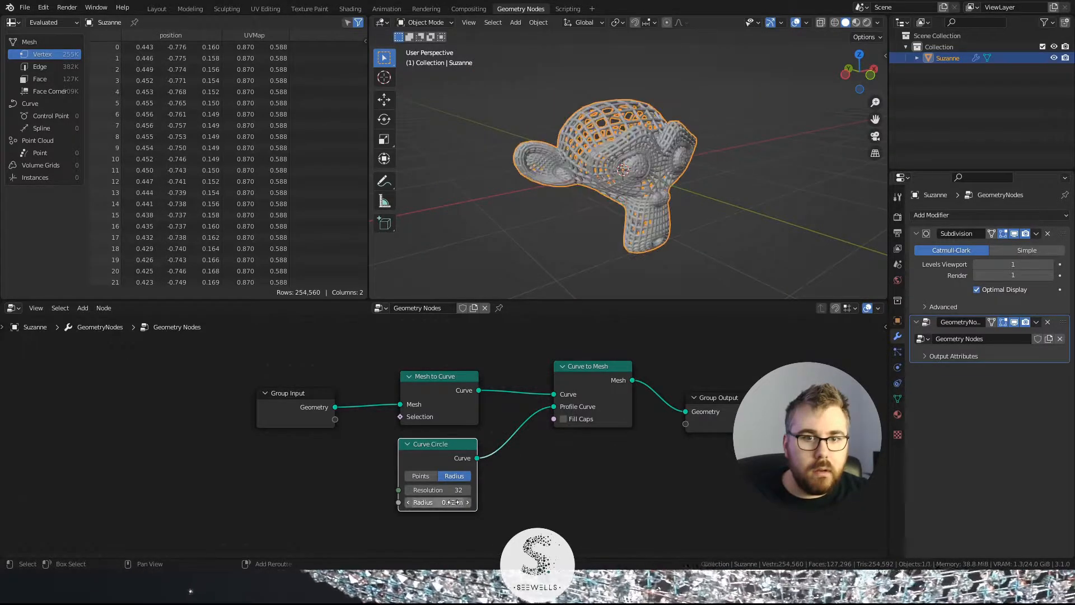
# Step: Set the Curve Circle resolution to 6 and check the tube mesh up close
pyautogui.scroll(6, 690, 174)
pyautogui.scroll(2, 656, 183)
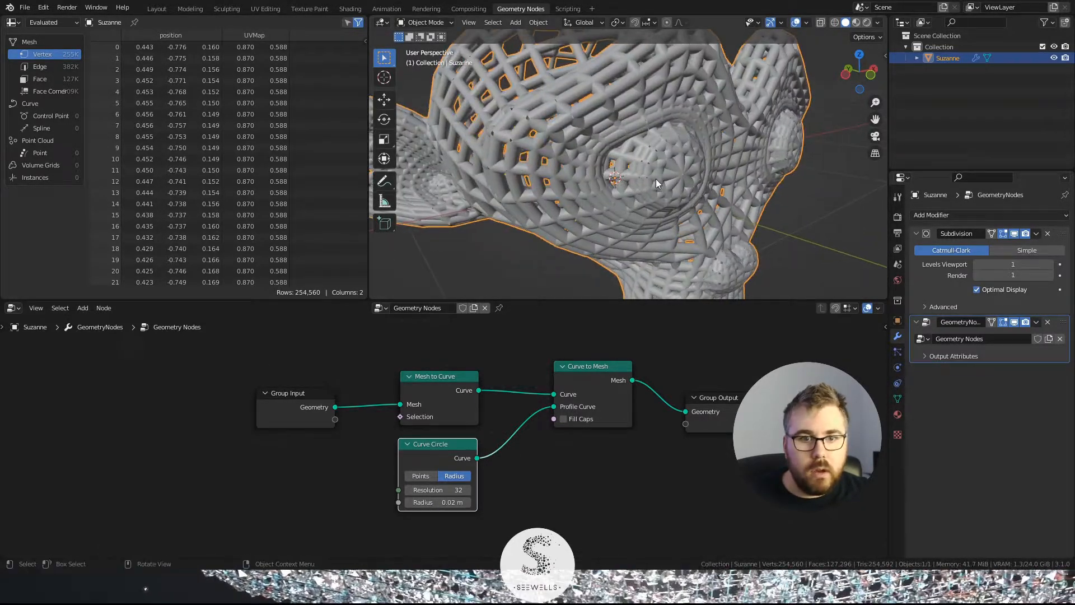
pyautogui.click(442, 496)
pyautogui.write('6')
pyautogui.press('Return')
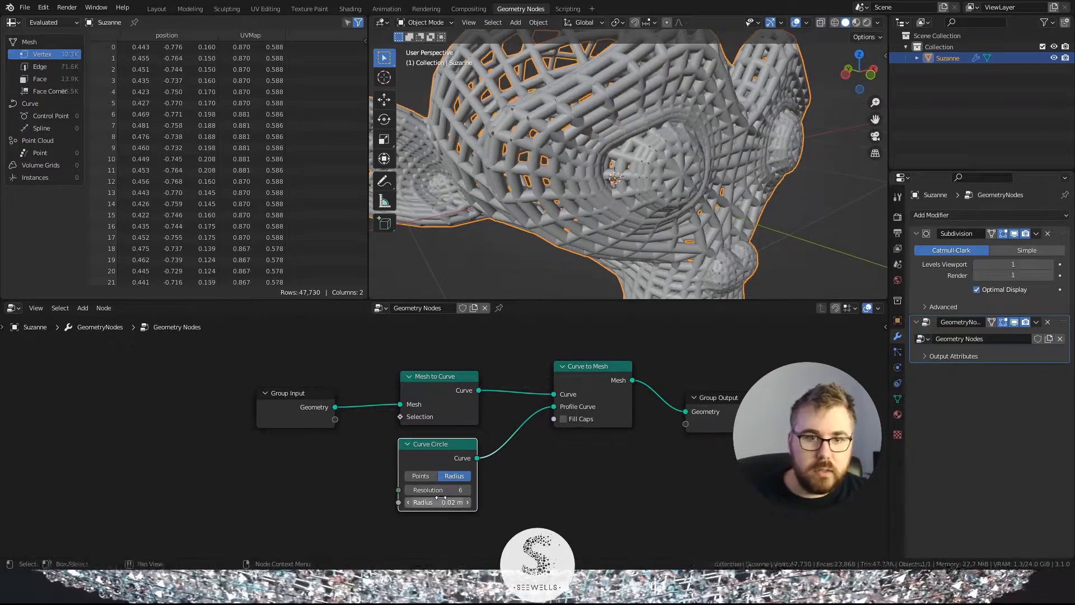
pyautogui.scroll(4, 557, 95)
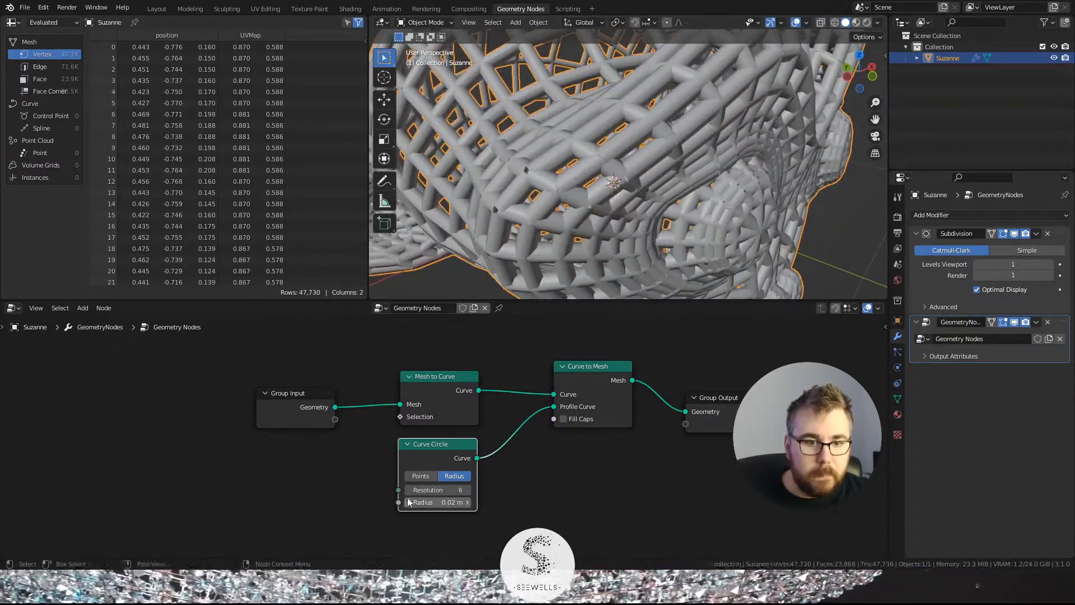
# Step: Set the Curve Circle radius to 0.01 m and view the whole monkey head
pyautogui.moveTo(446, 500); pyautogui.dragTo(437, 500)
pyautogui.click(438, 502)
pyautogui.write('.0')
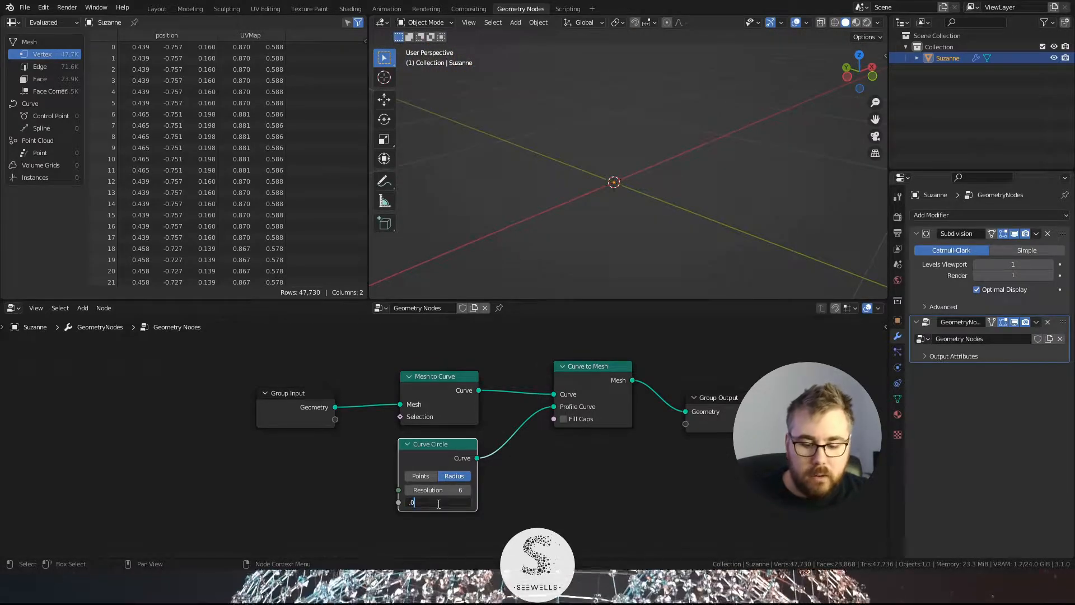
pyautogui.write('1')
pyautogui.press('Return')
pyautogui.scroll(-5, 653, 197)
pyautogui.moveTo(653, 196)
pyautogui.mouseDown(button='middle')
pyautogui.moveTo(606, 171)
pyautogui.moveTo(655, 198)
pyautogui.mouseUp(button='middle')
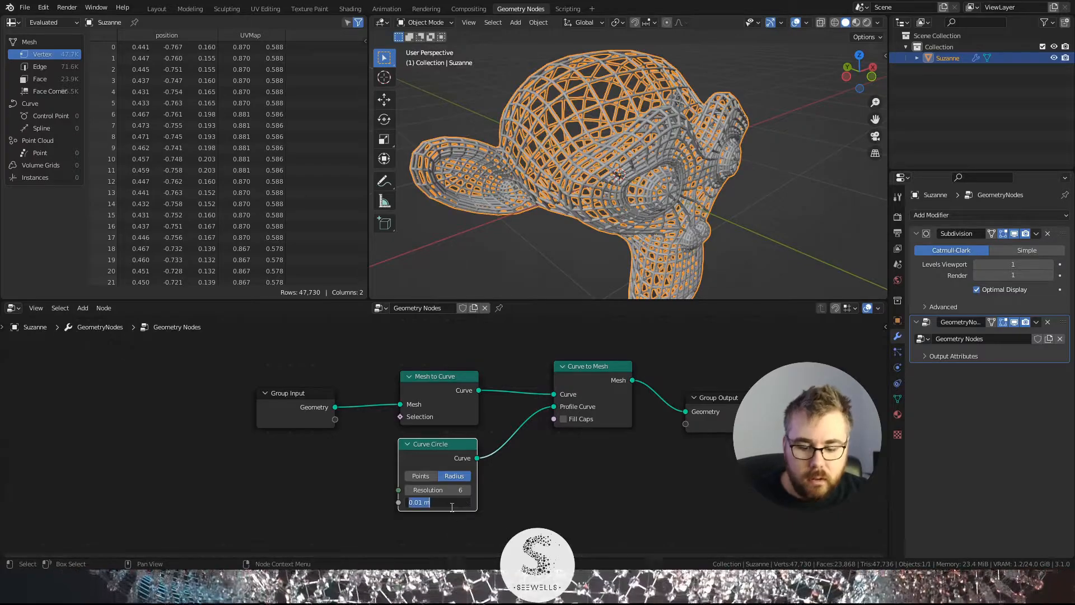
# Step: Set the Curve Circle radius to 0.005 m, deselect the monkey and check the thinner wireframe
pyautogui.press('Return')
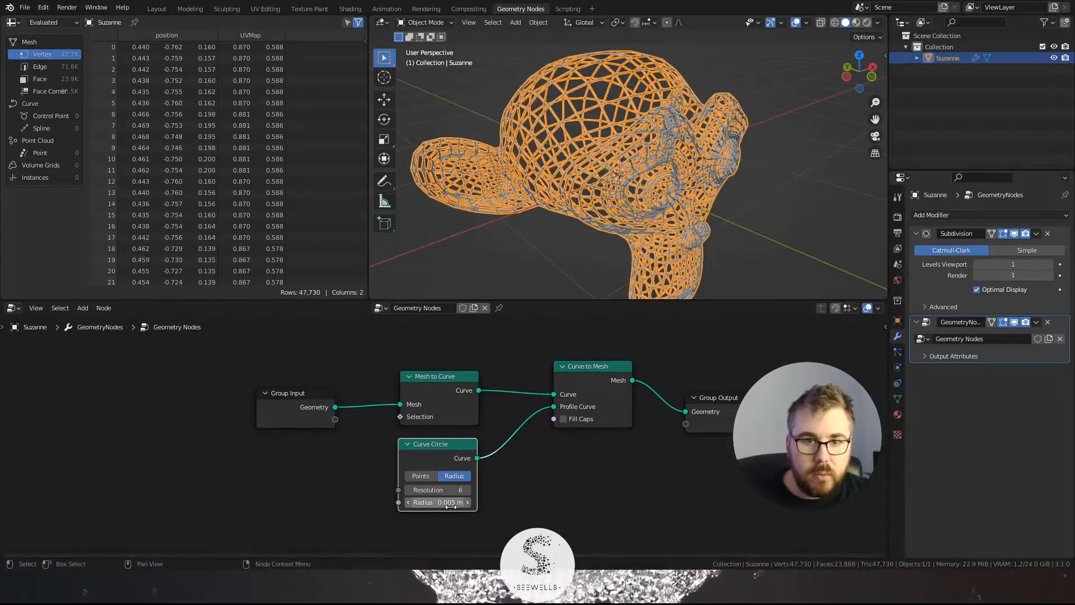
pyautogui.click(822, 224)
pyautogui.moveTo(822, 224); pyautogui.dragTo(739, 217, button='middle')
pyautogui.scroll(4, 739, 218)
pyautogui.scroll(-3, 659, 201)
pyautogui.moveTo(660, 201); pyautogui.dragTo(711, 169, button='middle')
pyautogui.scroll(-2, 689, 181)
pyautogui.scroll(-3, 688, 174)
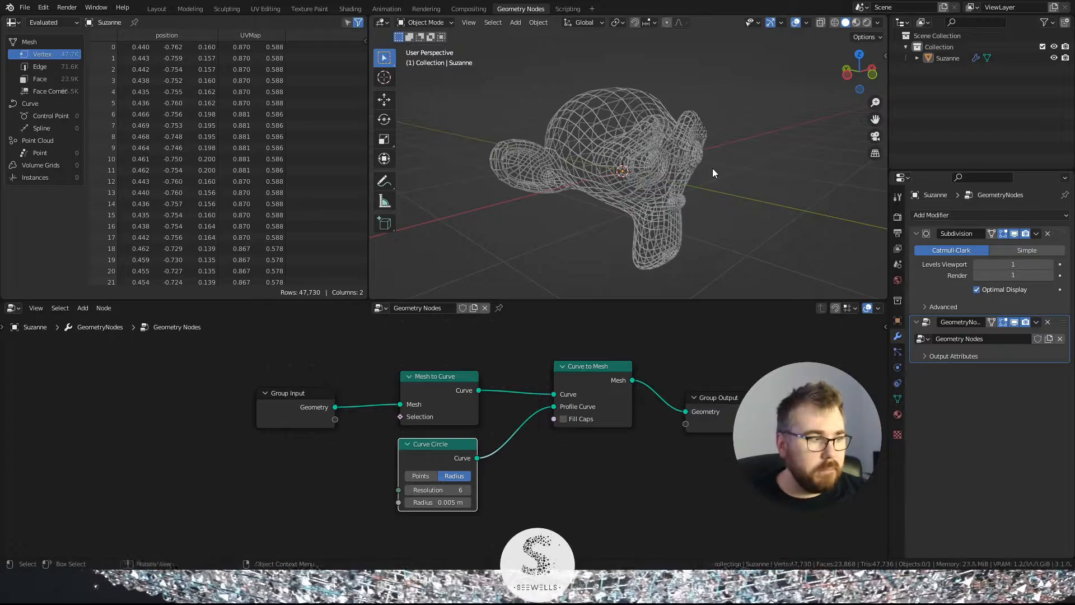
# Step: Move Group Output farther from Curve to Mesh, and shift Mesh to Curve, Curve Circle and Curve to Mesh upward together
pyautogui.scroll(-2, 480, 429)
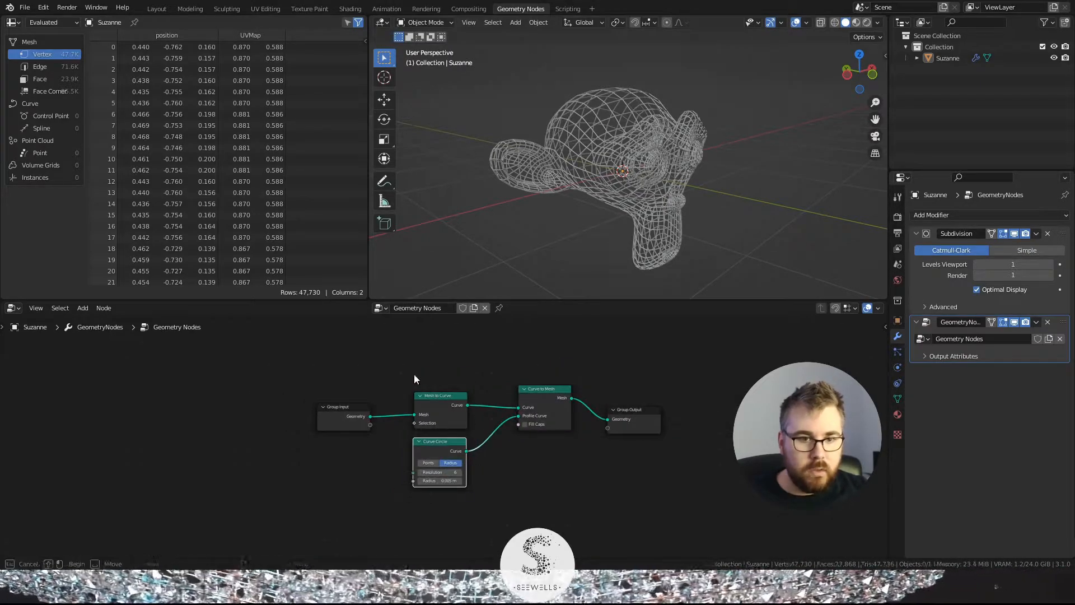
pyautogui.moveTo(632, 413); pyautogui.dragTo(710, 413)
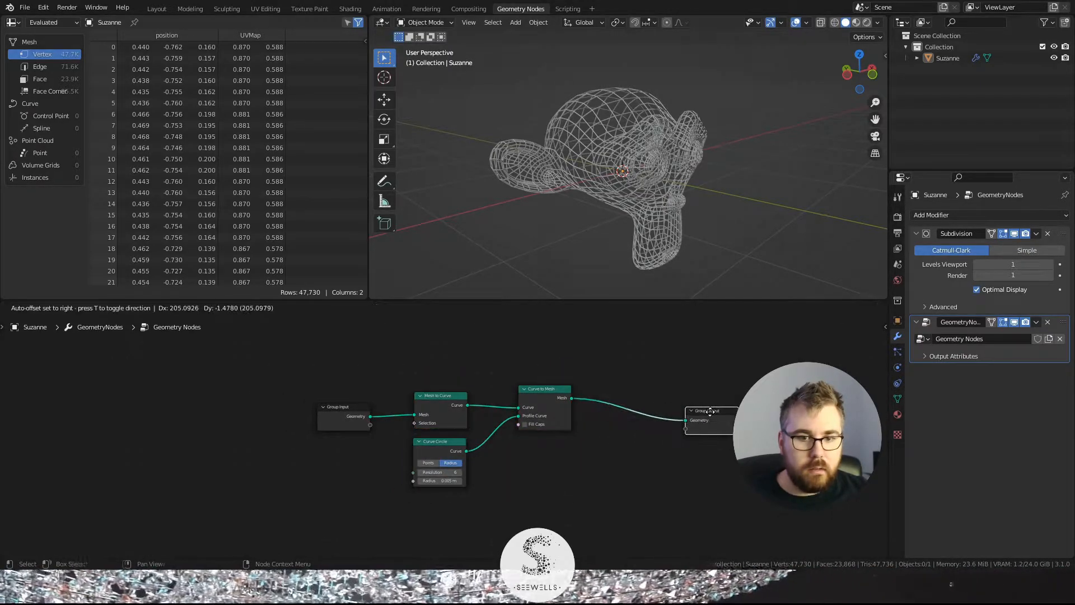
pyautogui.moveTo(404, 360); pyautogui.dragTo(572, 483)
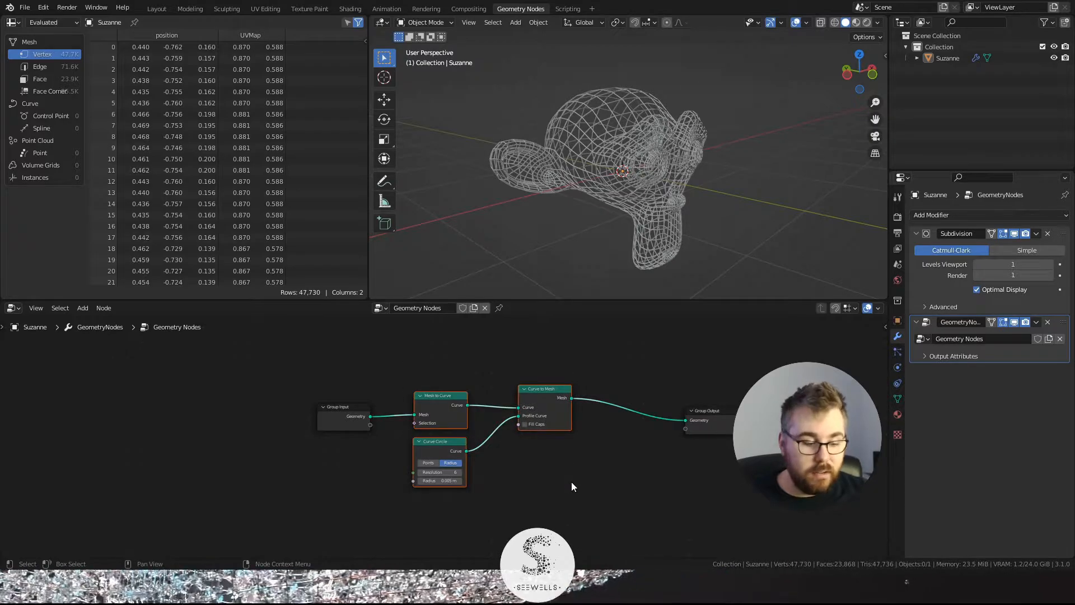
pyautogui.press('g')
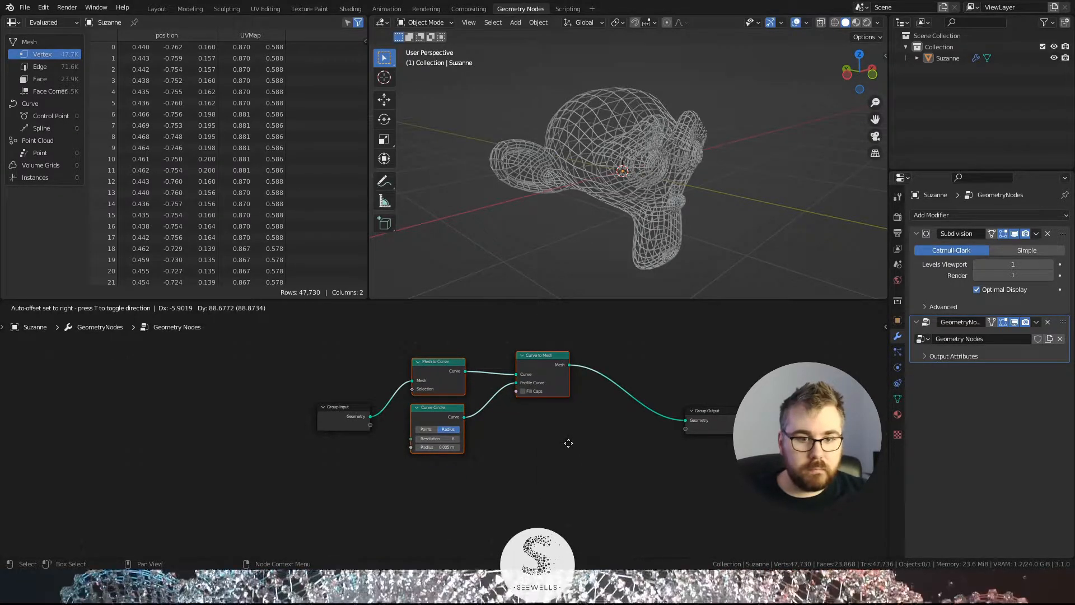
pyautogui.click(568, 443)
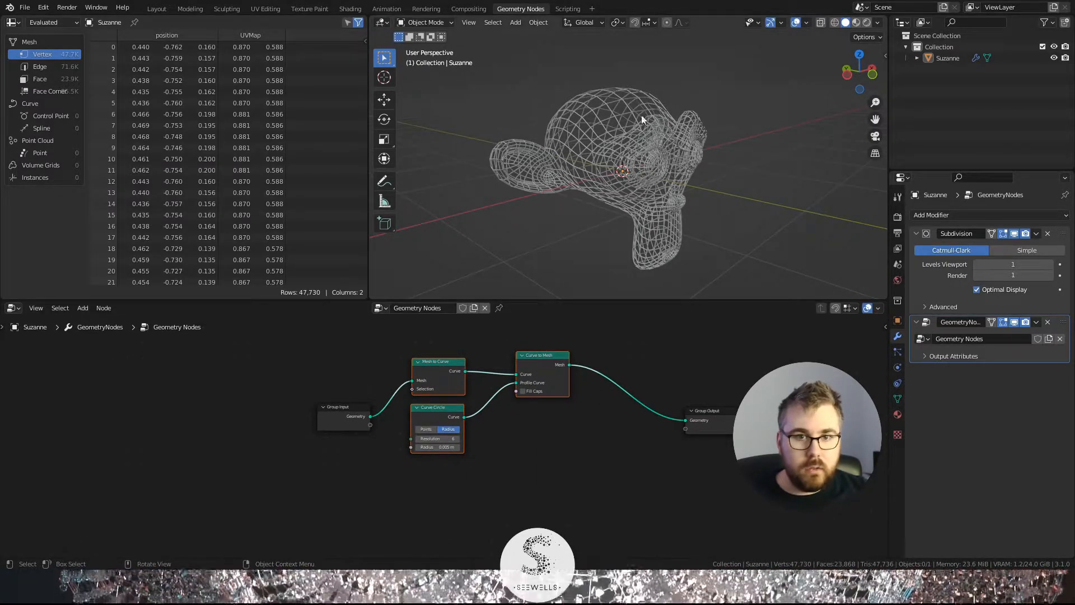
# Step: Add an Instance on Points node below Curve Circle
pyautogui.hotkey('shift', 'a')
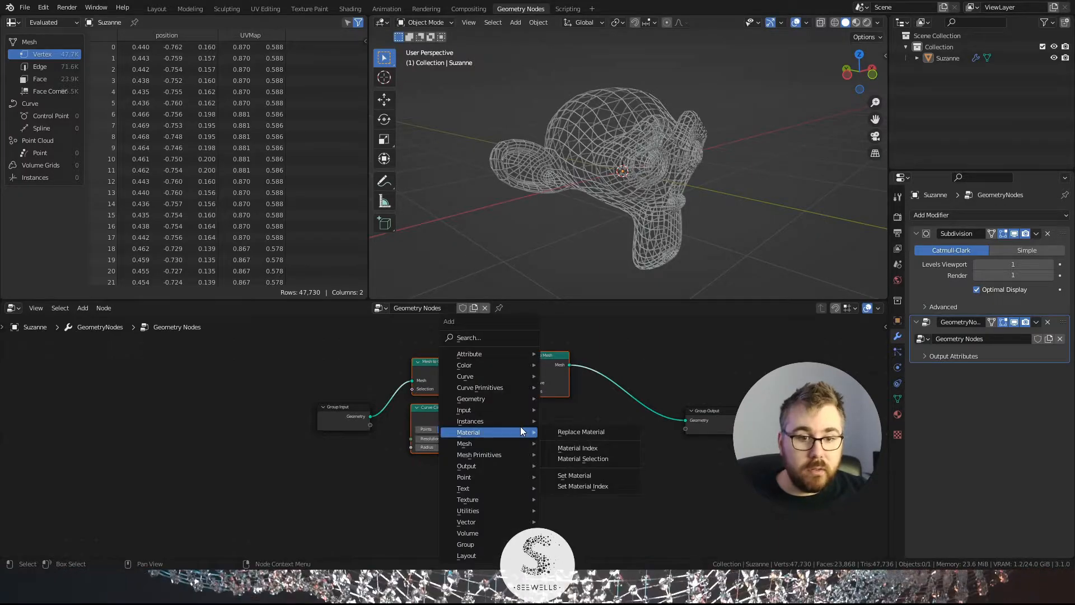
pyautogui.click(512, 340)
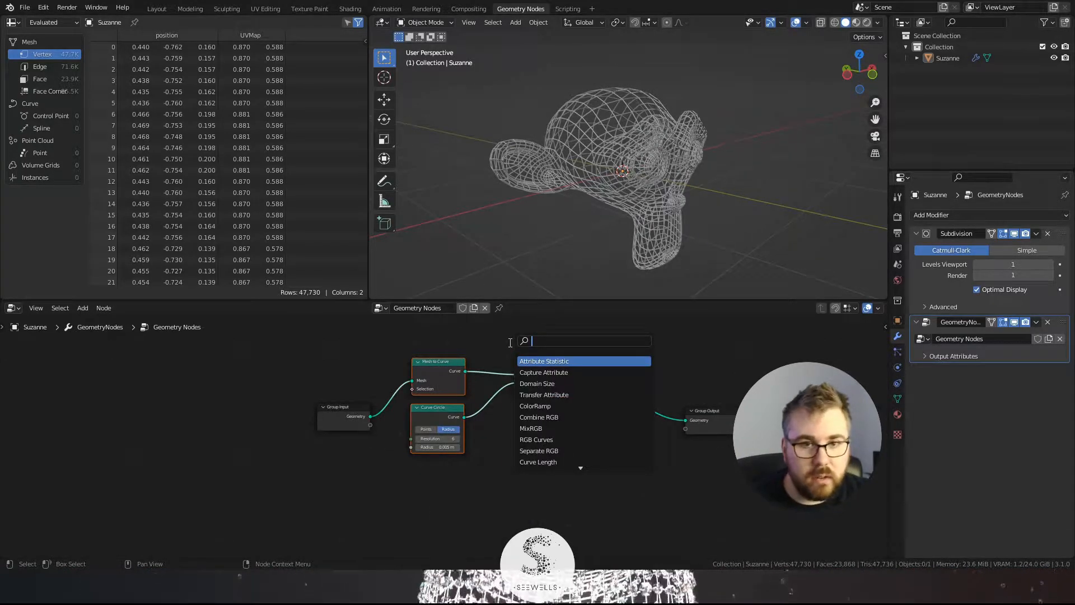
pyautogui.write('insta')
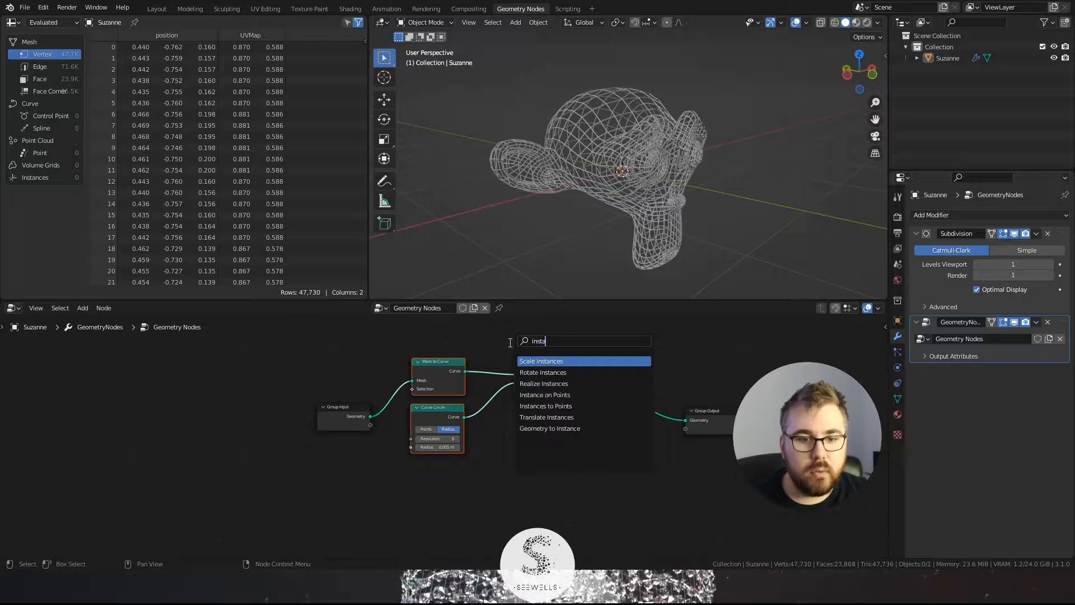
pyautogui.press('Down')
pyautogui.press('Down')
pyautogui.press('Down')
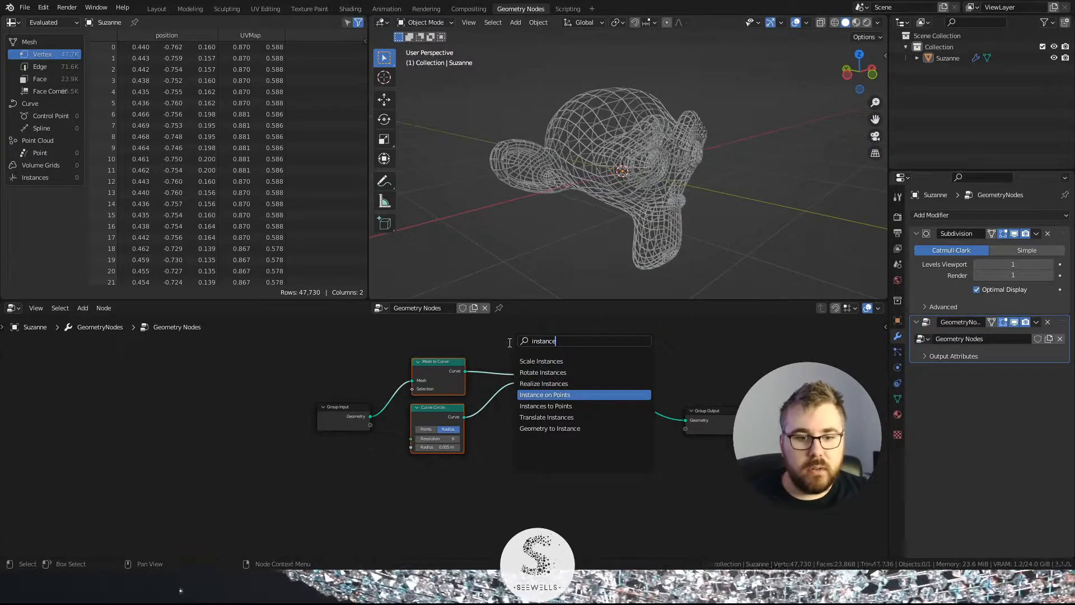
pyautogui.press('Return')
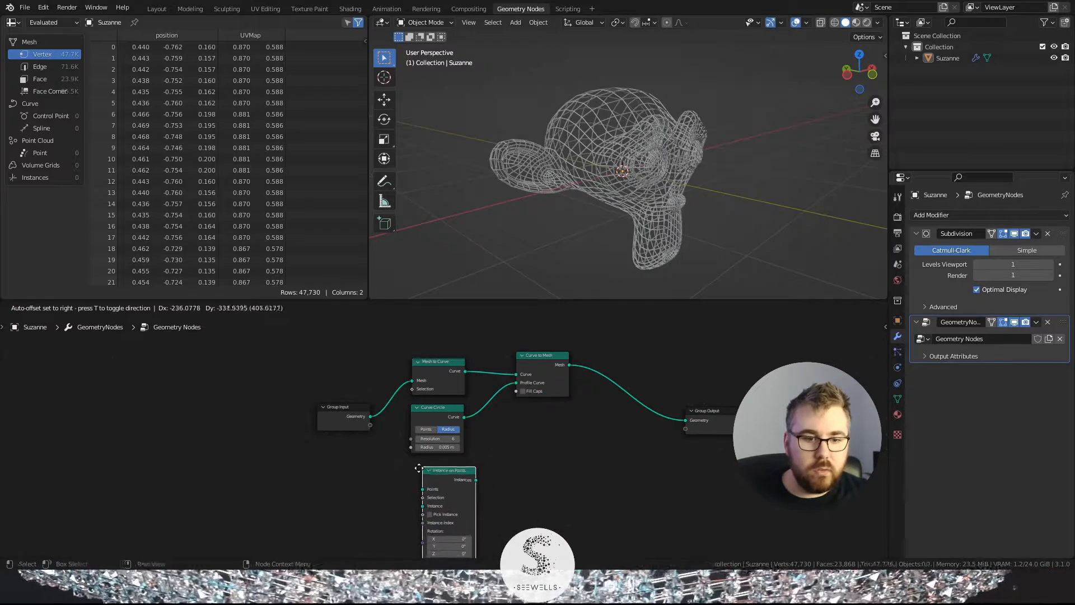
pyautogui.click(419, 468)
# Step: Connect Group Input's Geometry to the Points input of Instance on Points, and its Instances output to Group Output
pyautogui.moveTo(385, 450); pyautogui.dragTo(400, 416, button='middle')
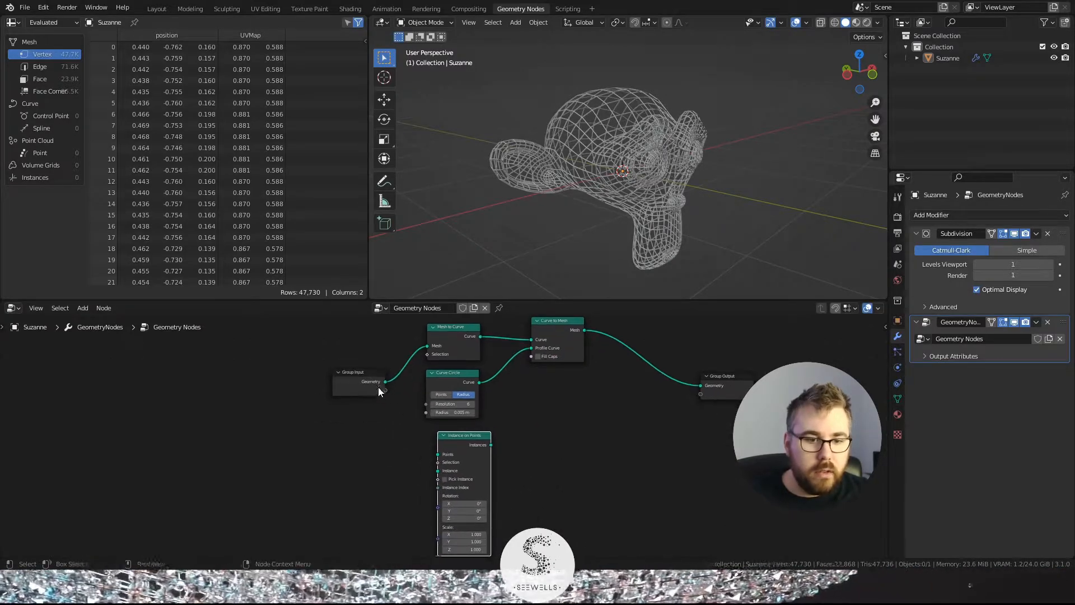
pyautogui.moveTo(384, 382); pyautogui.dragTo(438, 458)
pyautogui.moveTo(547, 452); pyautogui.dragTo(583, 407, button='middle')
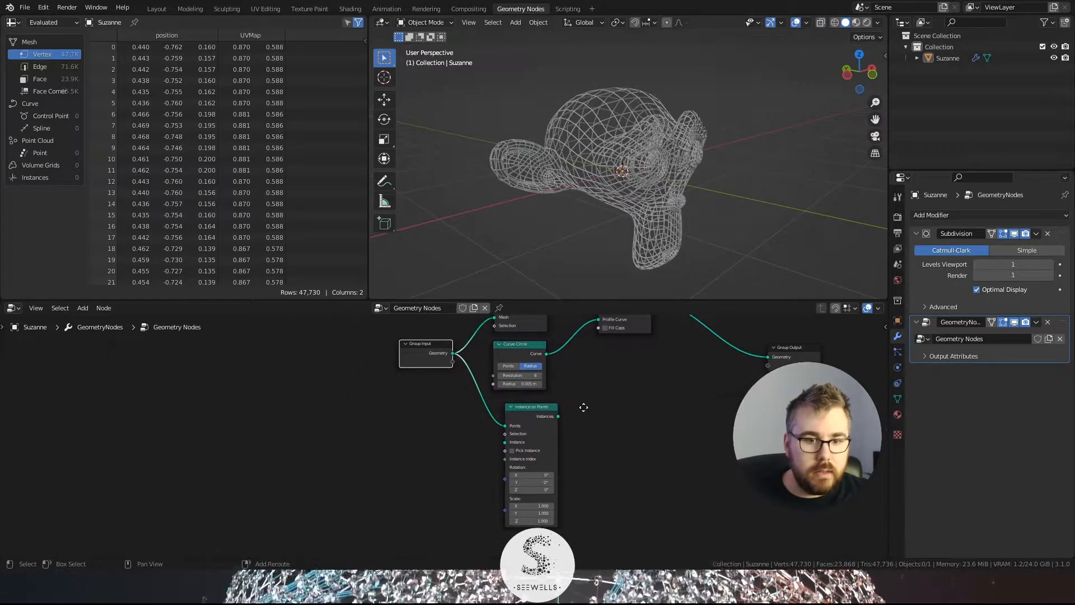
pyautogui.moveTo(559, 418); pyautogui.dragTo(771, 358)
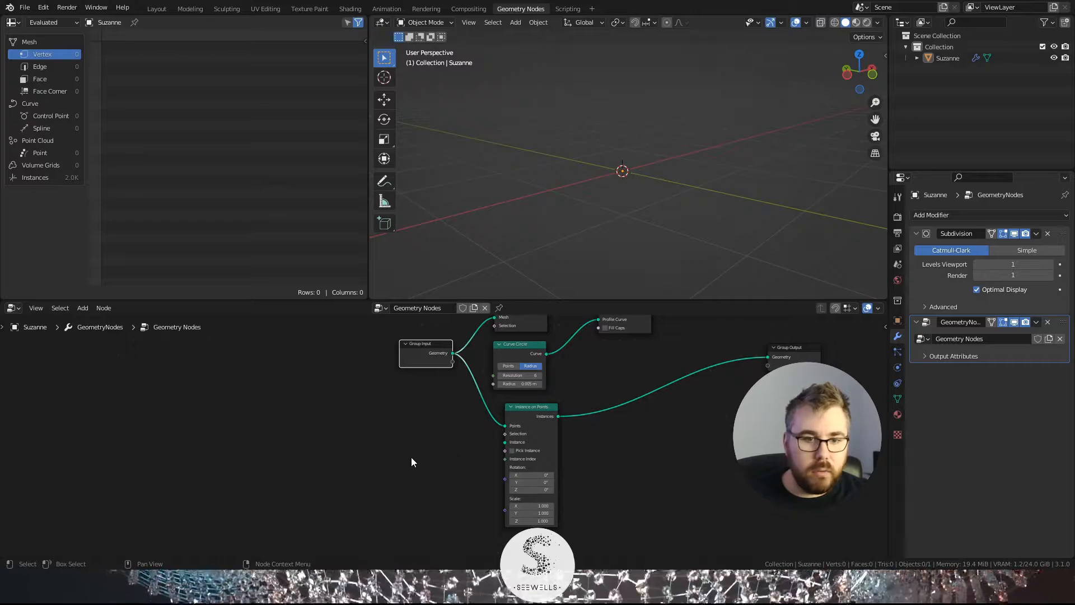
# Step: Add an Ico Sphere node beside Instance on Points and connect its Mesh output to the Instance input
pyautogui.moveTo(477, 441); pyautogui.dragTo(559, 428, button='middle')
pyautogui.hotkey('shift', 'a')
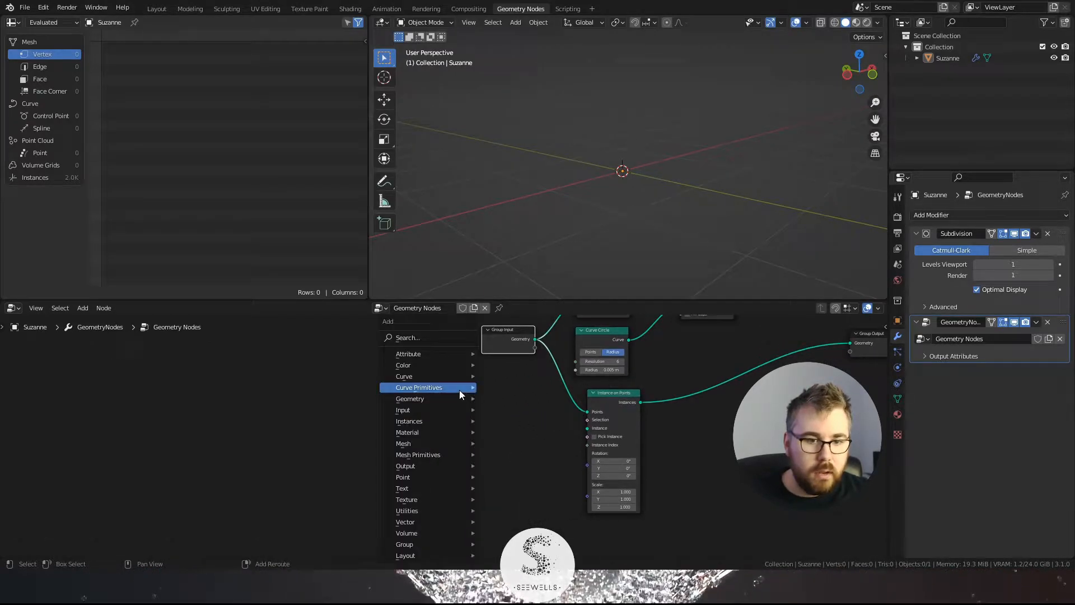
pyautogui.click(437, 335)
pyautogui.write('ico')
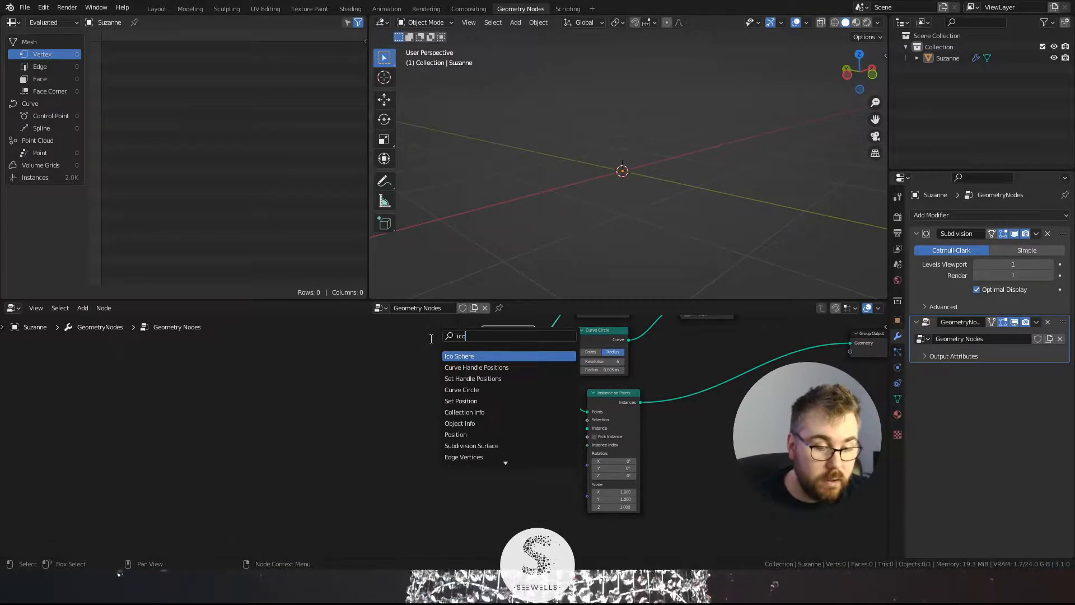
pyautogui.press('Return')
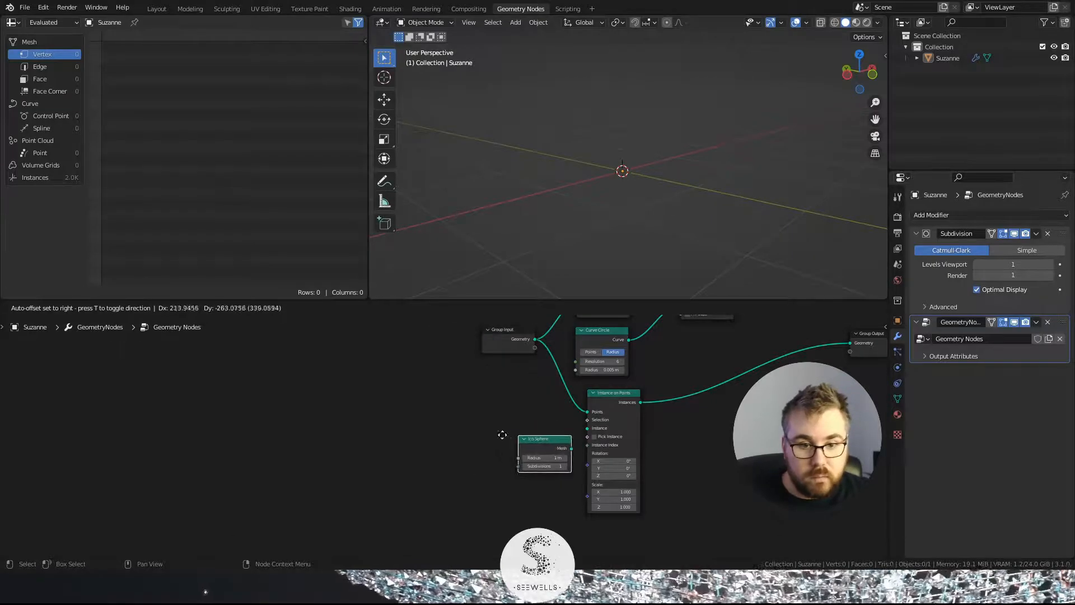
pyautogui.click(521, 436)
pyautogui.moveTo(546, 441); pyautogui.dragTo(586, 429)
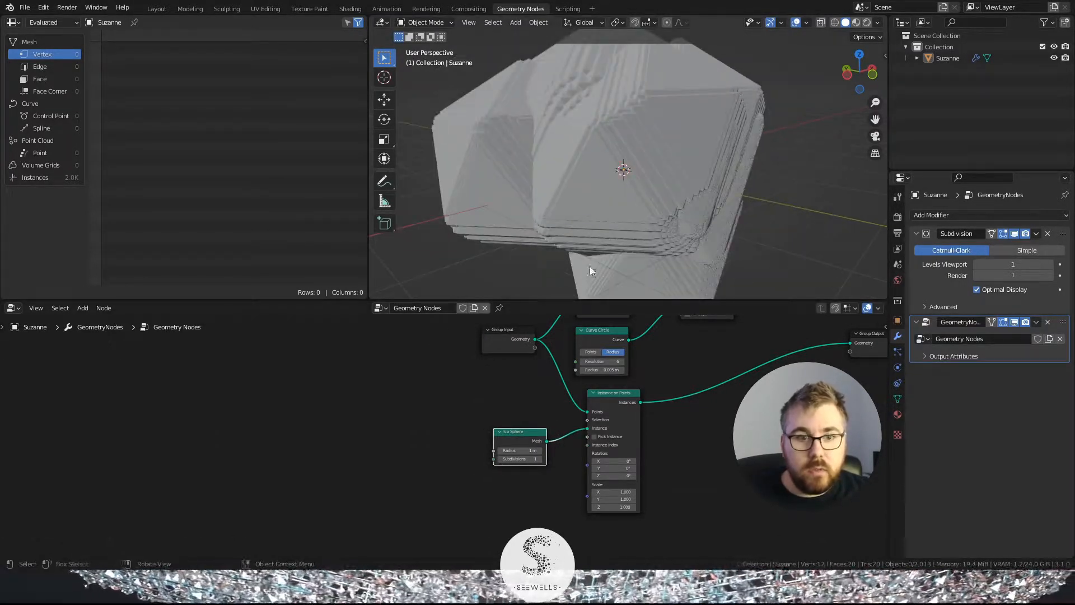
# Step: Reduce the Ico Sphere radius to 0.02 m and check the instanced spheres on the monkey
pyautogui.scroll(3, 647, 483)
pyautogui.moveTo(646, 482); pyautogui.dragTo(598, 454, button='middle')
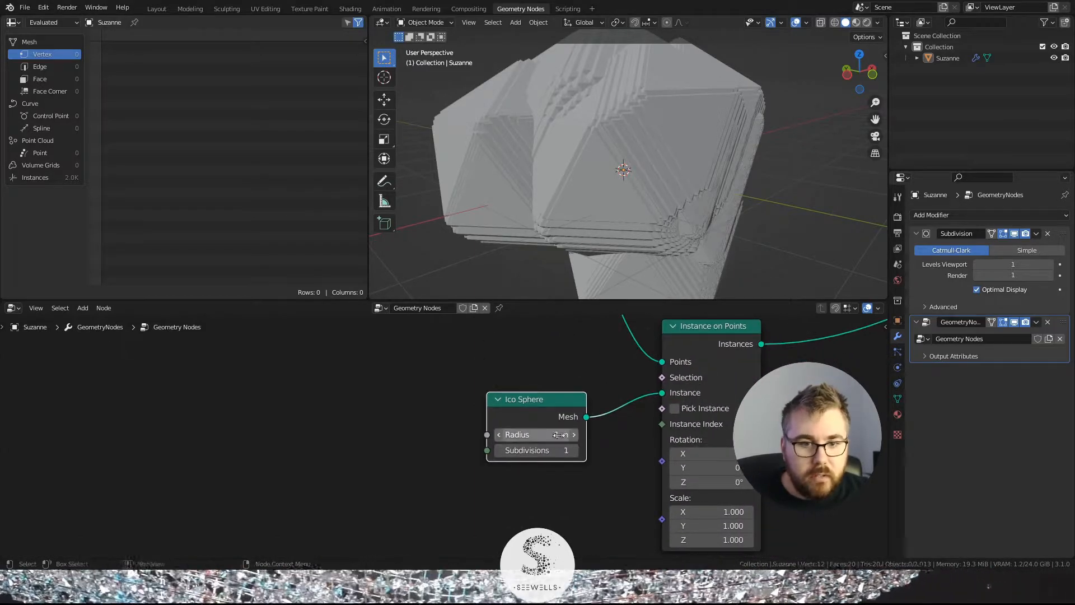
pyautogui.moveTo(552, 435); pyautogui.dragTo(477, 435)
pyautogui.scroll(6, 717, 161)
pyautogui.moveTo(717, 162); pyautogui.dragTo(686, 165, button='middle')
pyautogui.scroll(-4, 669, 173)
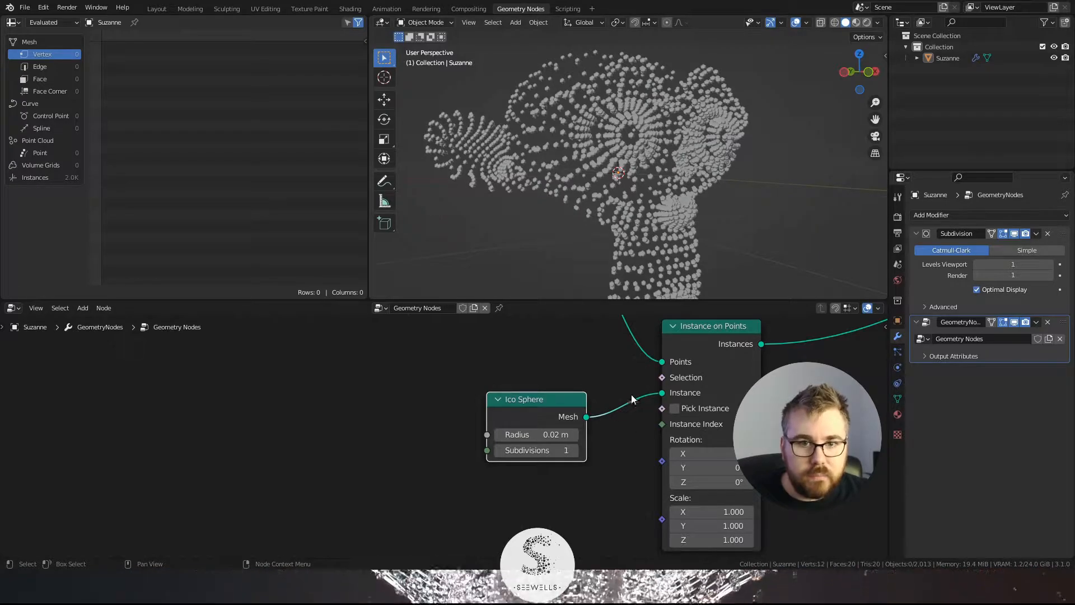
# Step: Set the Ico Sphere radius to 0.025 m and view the spheres from another angle
pyautogui.scroll(-2, 631, 394)
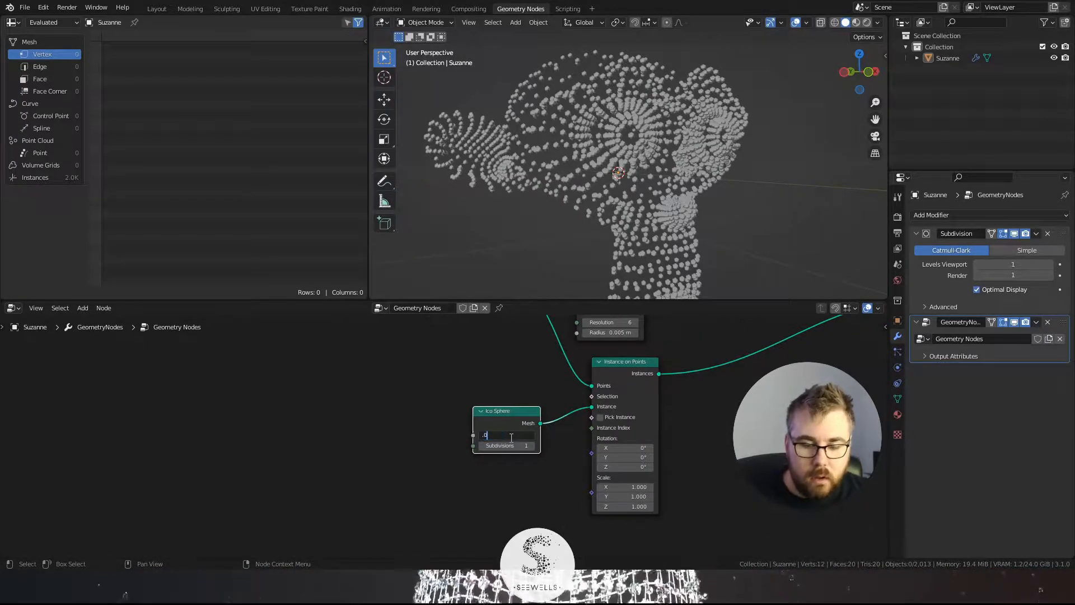
pyautogui.write('25')
pyautogui.press('Return')
pyautogui.moveTo(780, 132); pyautogui.dragTo(669, 118, button='middle')
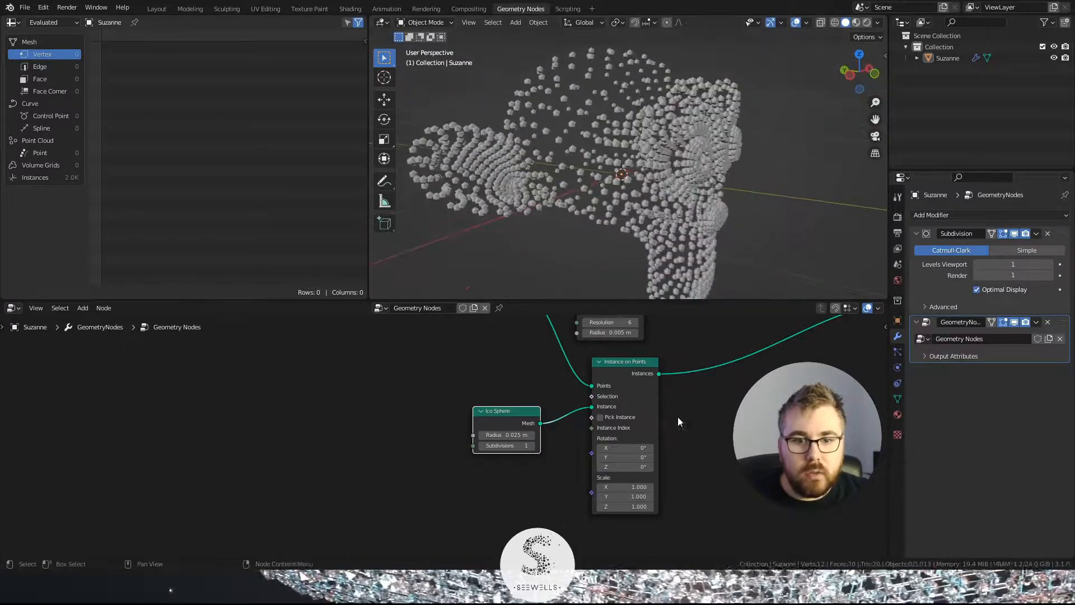
# Step: Compare both branches by linking Curve to Mesh to Group Output, then reconnecting Instance on Points to Group Output
pyautogui.scroll(-5, 678, 417)
pyautogui.moveTo(453, 416); pyautogui.dragTo(527, 451)
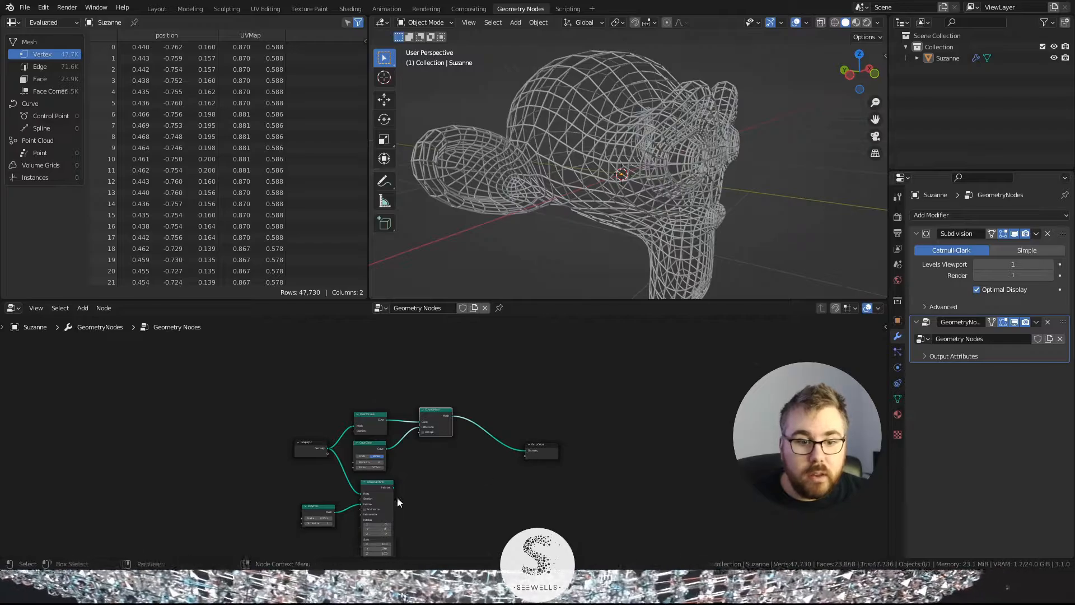
pyautogui.moveTo(395, 487); pyautogui.dragTo(526, 451)
# Step: Insert a Join Geometry node before Group Output and connect Curve to Mesh's Mesh output to it as well
pyautogui.hotkey('shift', 'a')
pyautogui.click(469, 341)
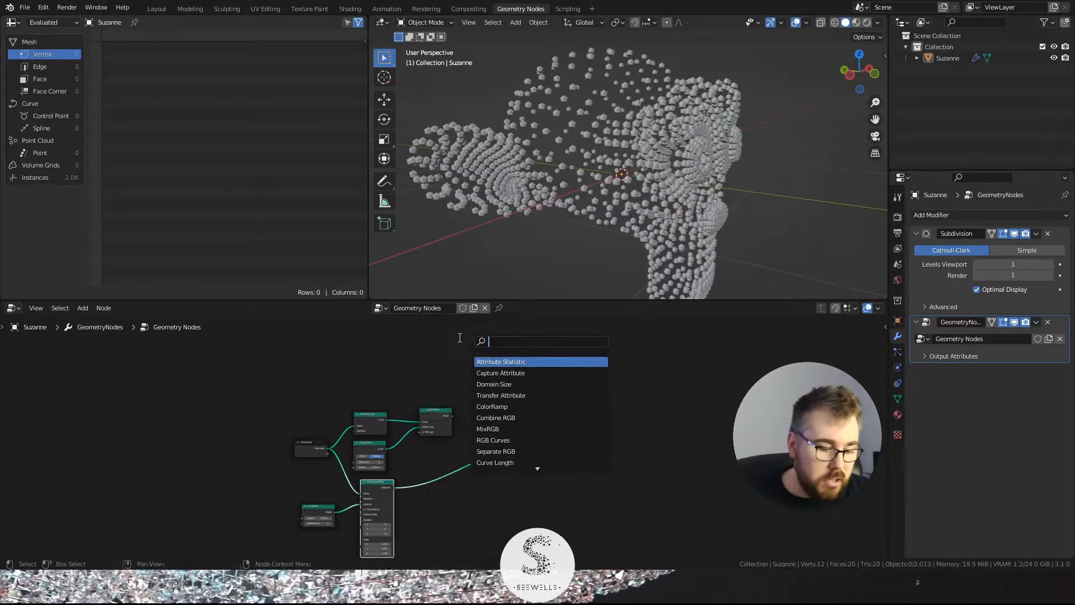
pyautogui.write('join geo')
pyautogui.press('Return')
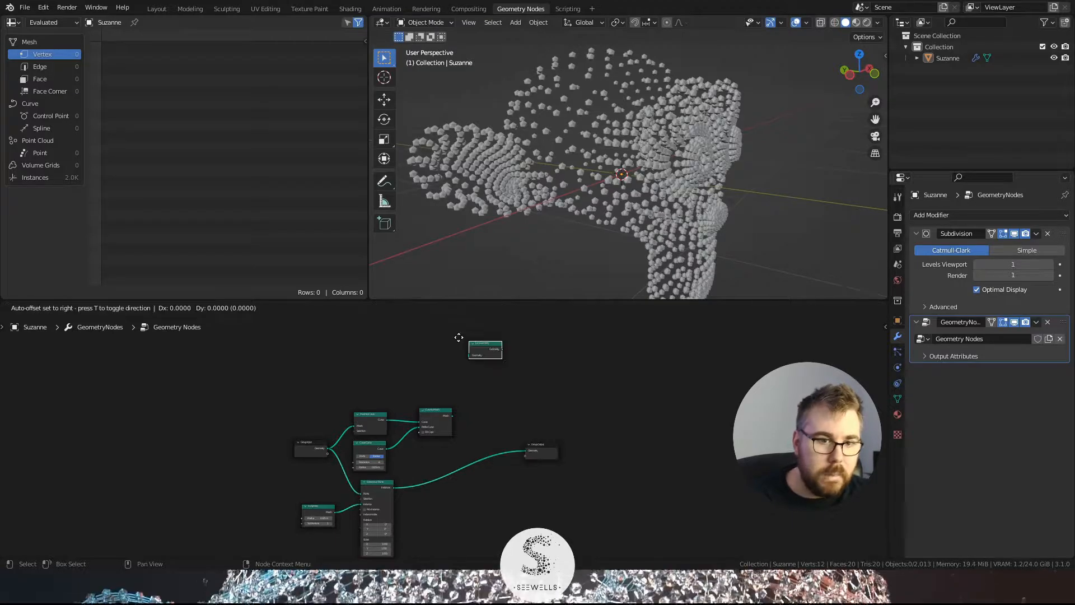
pyautogui.click(480, 447)
pyautogui.moveTo(528, 440); pyautogui.dragTo(524, 413, button='middle')
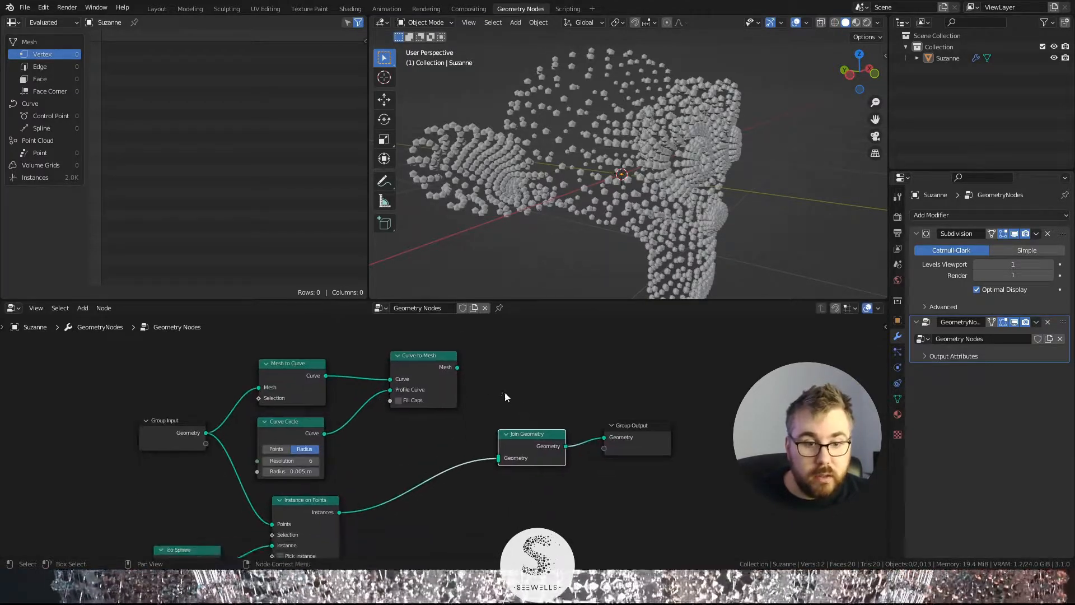
pyautogui.moveTo(459, 370); pyautogui.dragTo(500, 458)
# Step: Examine the joined tubes and spheres on the monkey head from several angles and distances
pyautogui.moveTo(703, 169); pyautogui.dragTo(639, 147, button='middle')
pyautogui.scroll(5, 744, 127)
pyautogui.scroll(-8, 640, 140)
pyautogui.scroll(8, 632, 139)
pyautogui.scroll(-6, 632, 144)
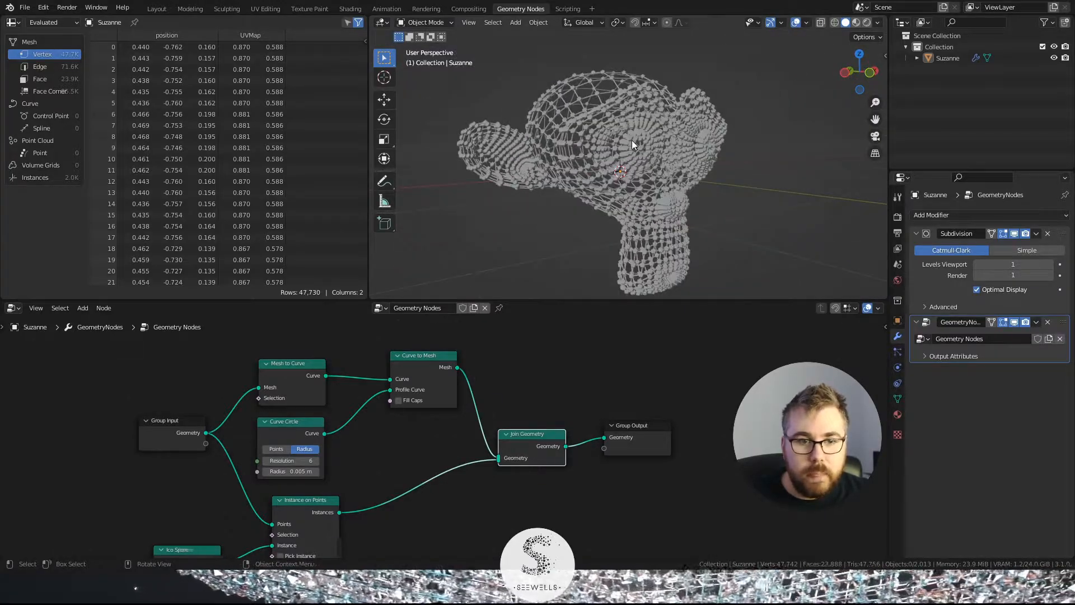
pyautogui.scroll(8, 631, 141)
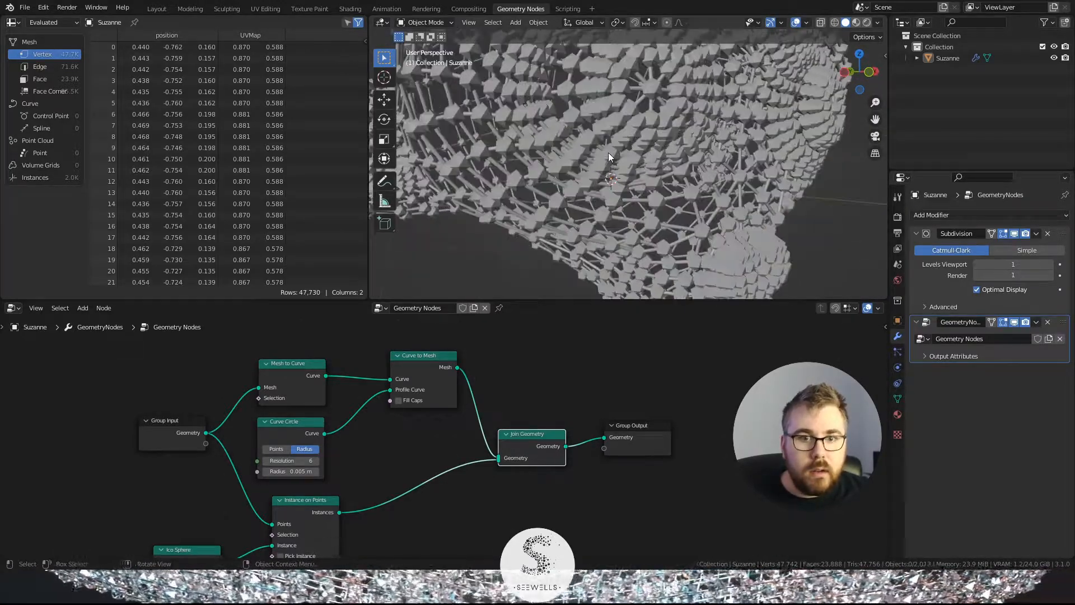
pyautogui.moveTo(608, 153); pyautogui.dragTo(631, 180, button='middle')
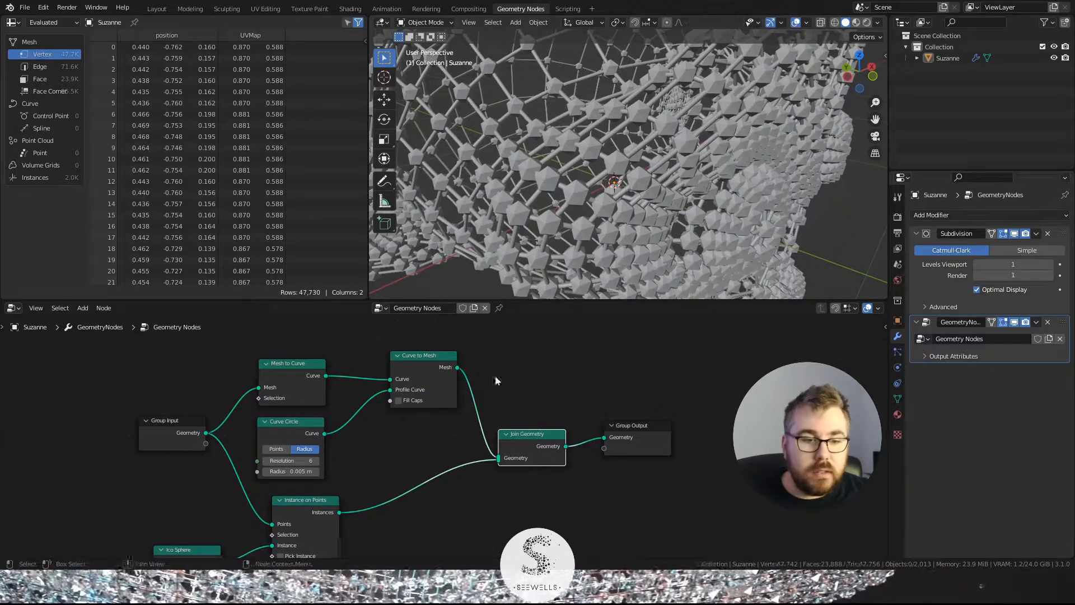
pyautogui.moveTo(719, 163); pyautogui.dragTo(669, 150, button='middle')
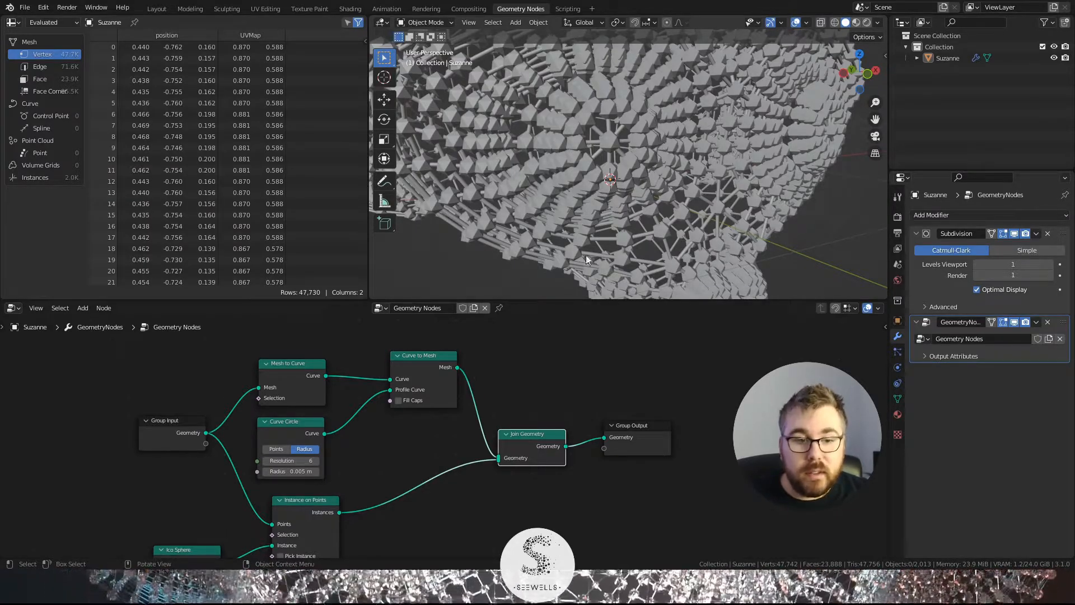
# Step: Move the Ico Sphere node up so it lines up with the Instance input of Instance on Points
pyautogui.scroll(-6, 439, 435)
pyautogui.moveTo(443, 487); pyautogui.dragTo(615, 387, button='middle')
pyautogui.scroll(4, 614, 387)
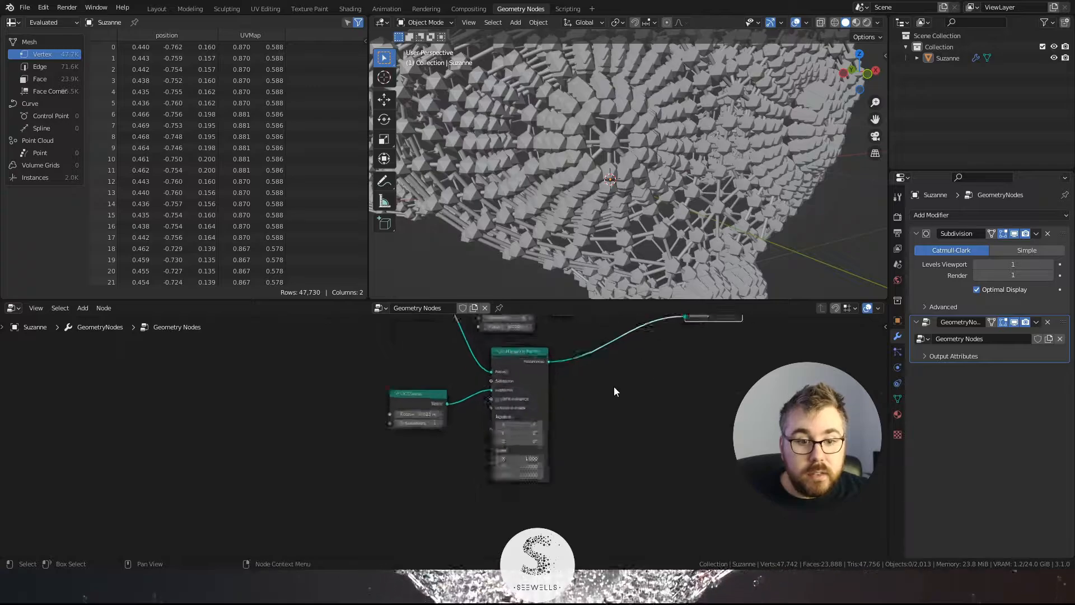
pyautogui.scroll(4, 614, 387)
pyautogui.moveTo(413, 379); pyautogui.dragTo(412, 351)
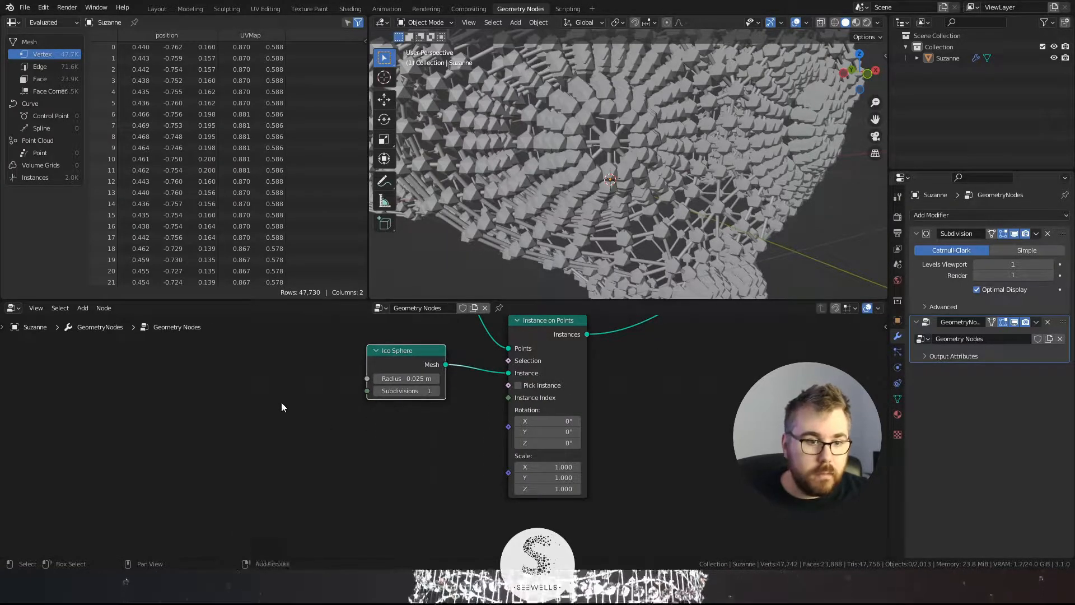
# Step: Add a Random Value node below the Ico Sphere and connect its Value to Instance on Points' Rotation input
pyautogui.hotkey('shift', 'a')
pyautogui.click(244, 335)
pyautogui.write('ran')
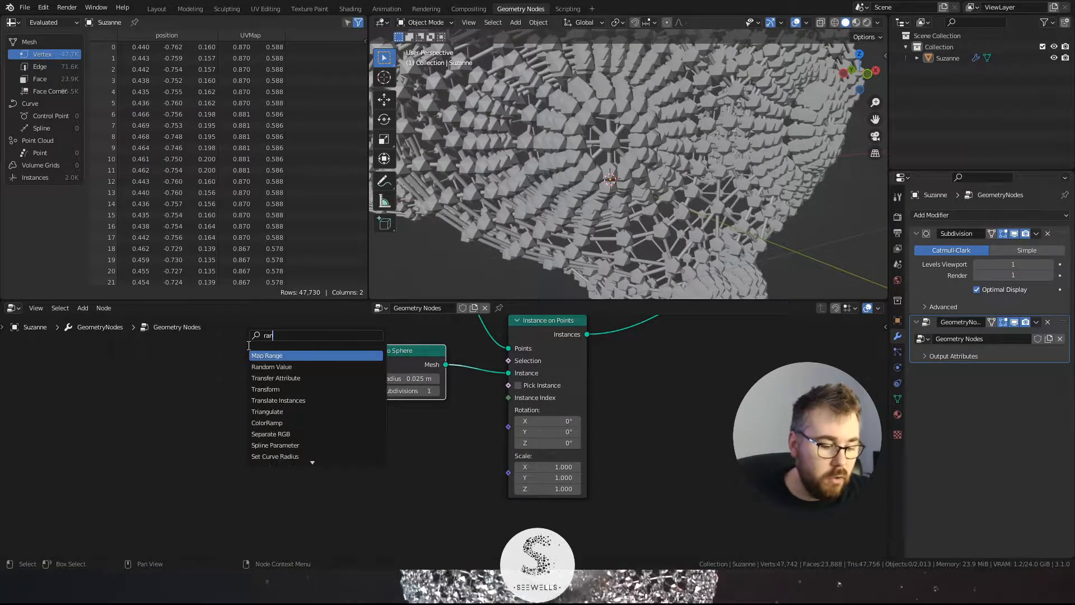
pyautogui.write('dom')
pyautogui.press('Return')
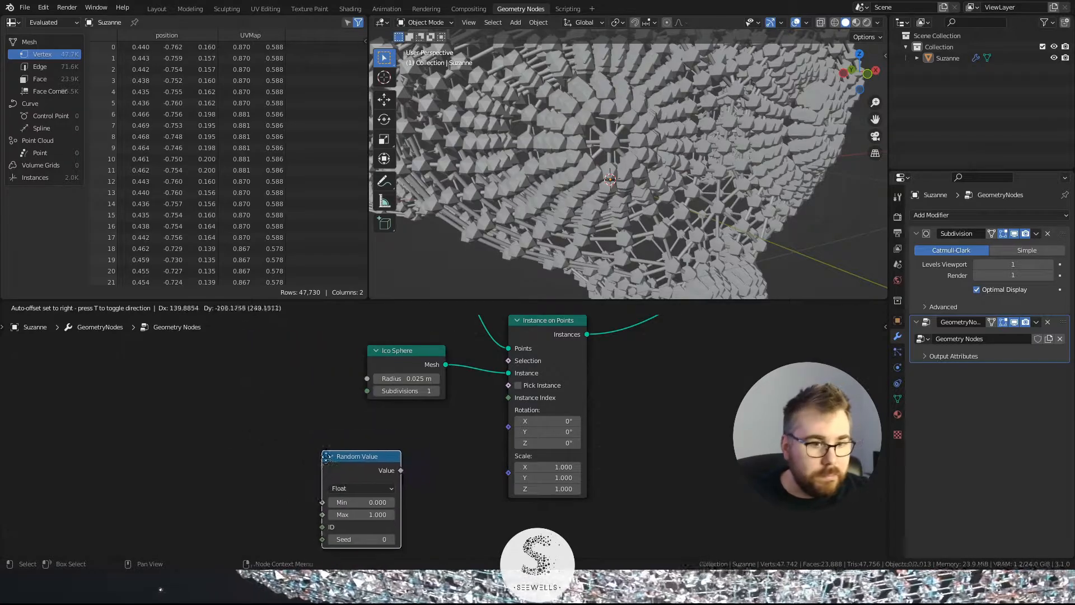
pyautogui.click(329, 439)
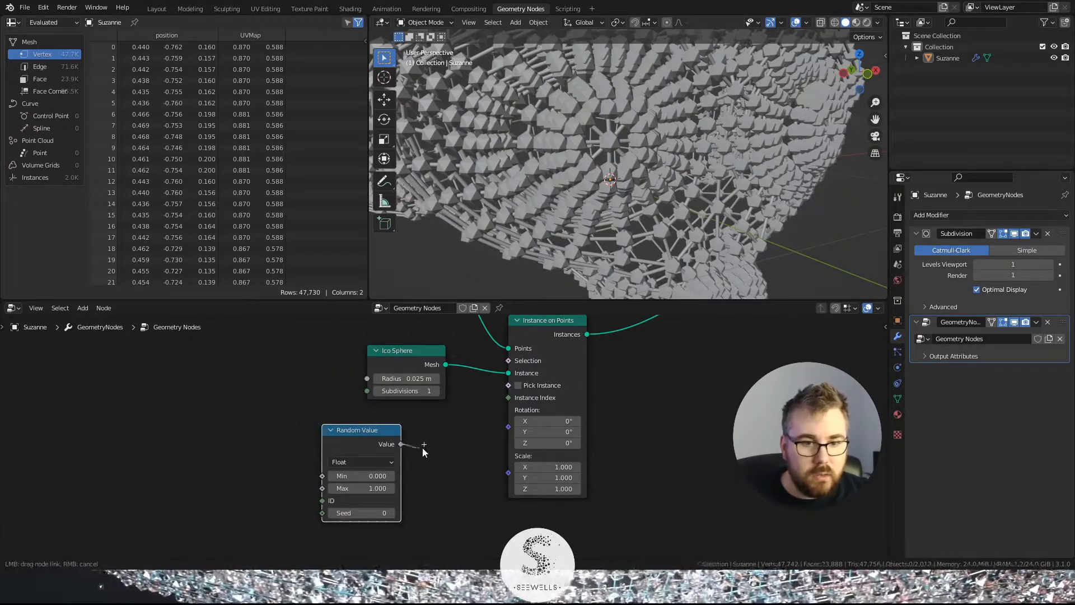
pyautogui.moveTo(506, 429); pyautogui.dragTo(508, 427)
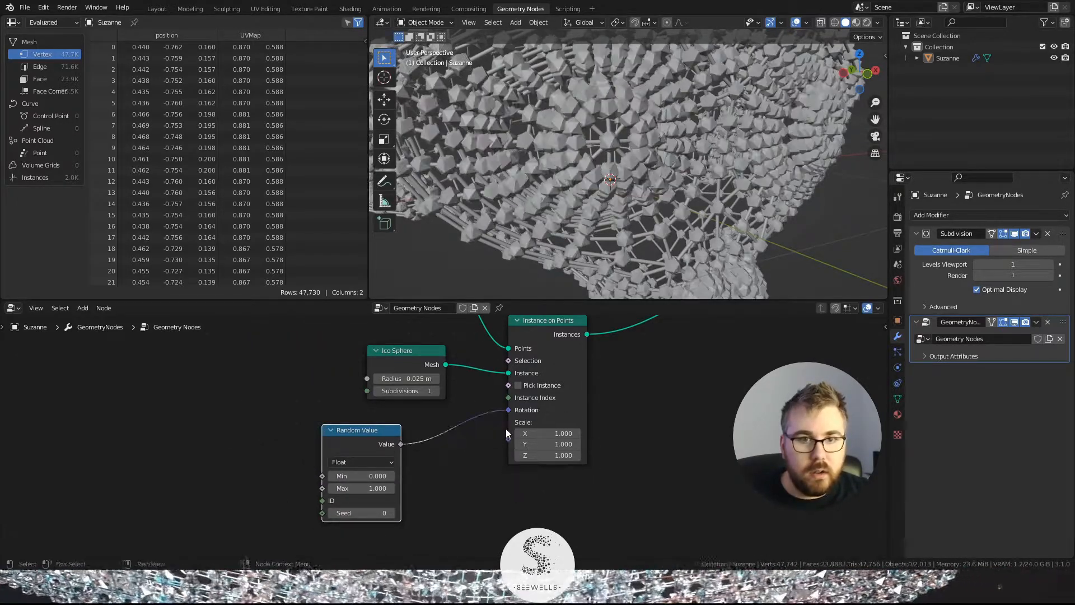
# Step: Raise the Max of the Random Value node driving the instance rotation to 11.600
pyautogui.moveTo(616, 159); pyautogui.dragTo(642, 167, button='middle')
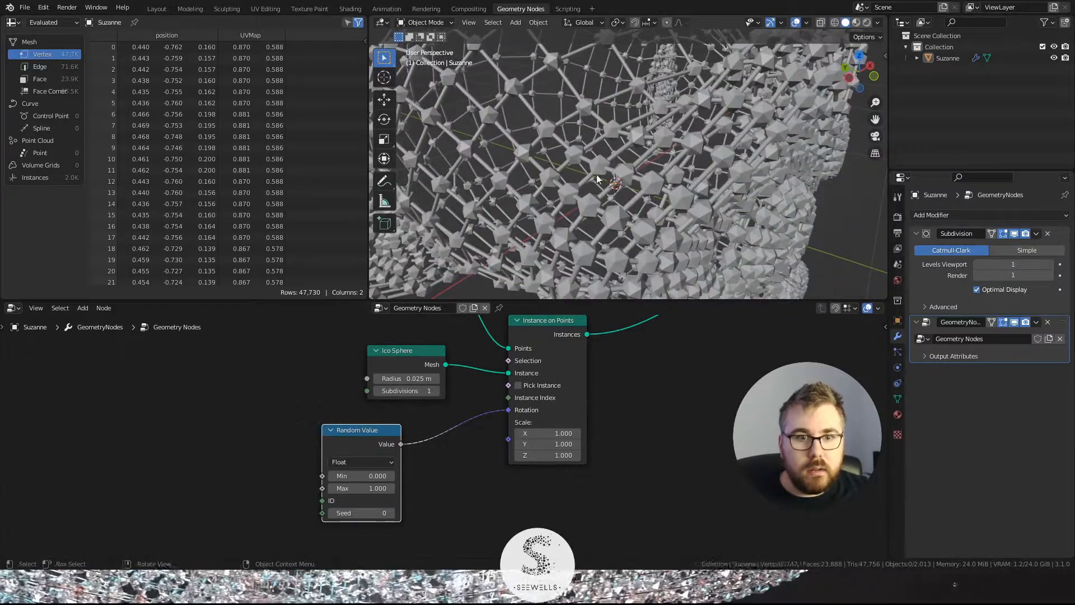
pyautogui.moveTo(368, 488); pyautogui.dragTo(451, 488)
pyautogui.moveTo(636, 281); pyautogui.dragTo(661, 204, button='middle')
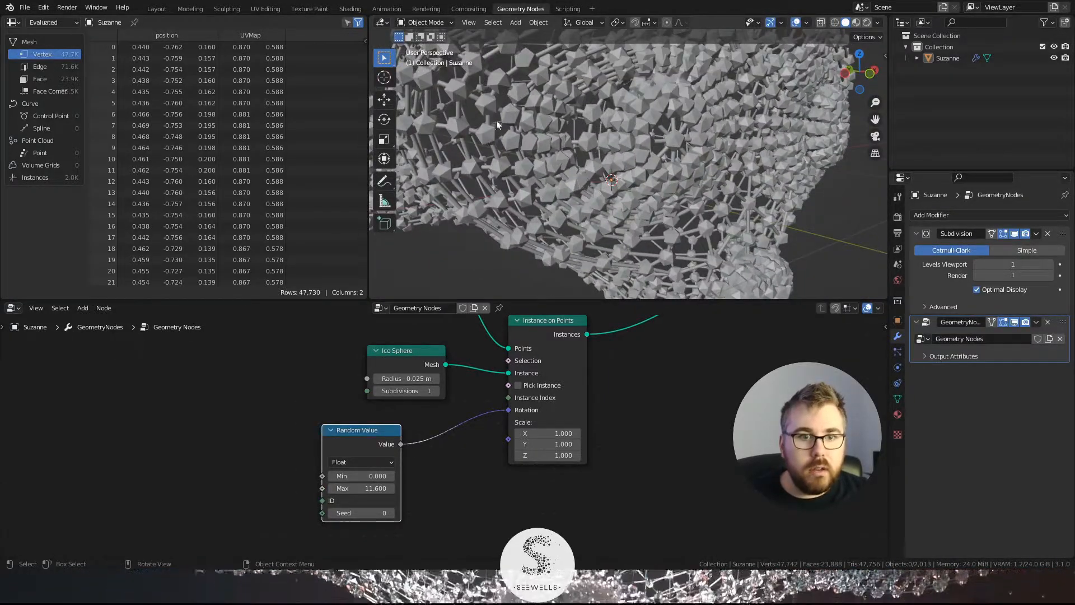
pyautogui.scroll(-5, 539, 143)
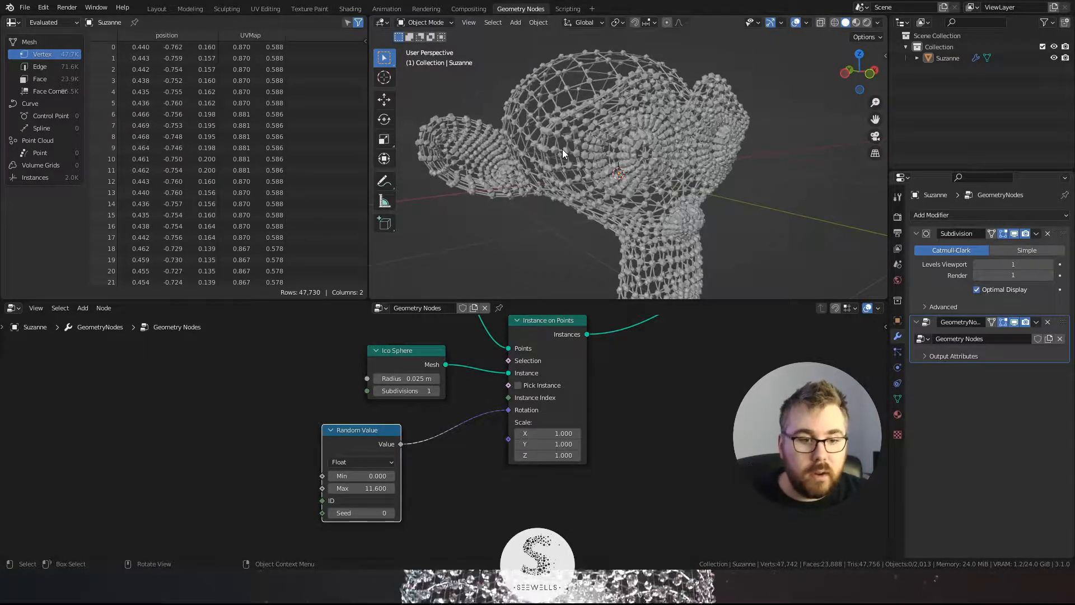
# Step: Duplicate the Random Value node, place the copy below the original, and link its Value to Instance on Points' Scale input
pyautogui.moveTo(384, 431); pyautogui.dragTo(386, 416)
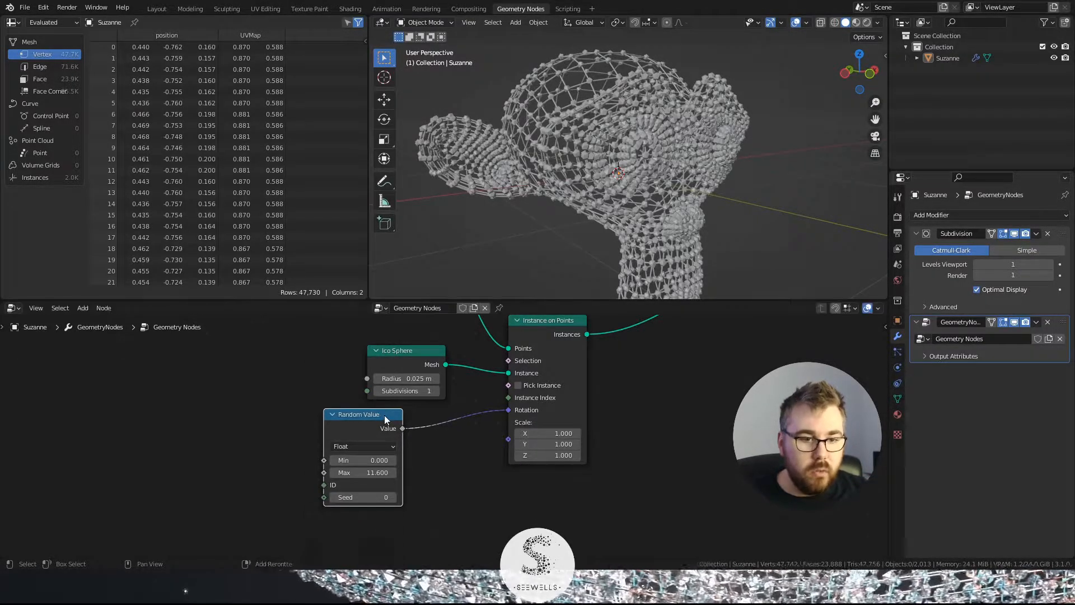
pyautogui.hotkey('shift', 'a')
pyautogui.press('Escape')
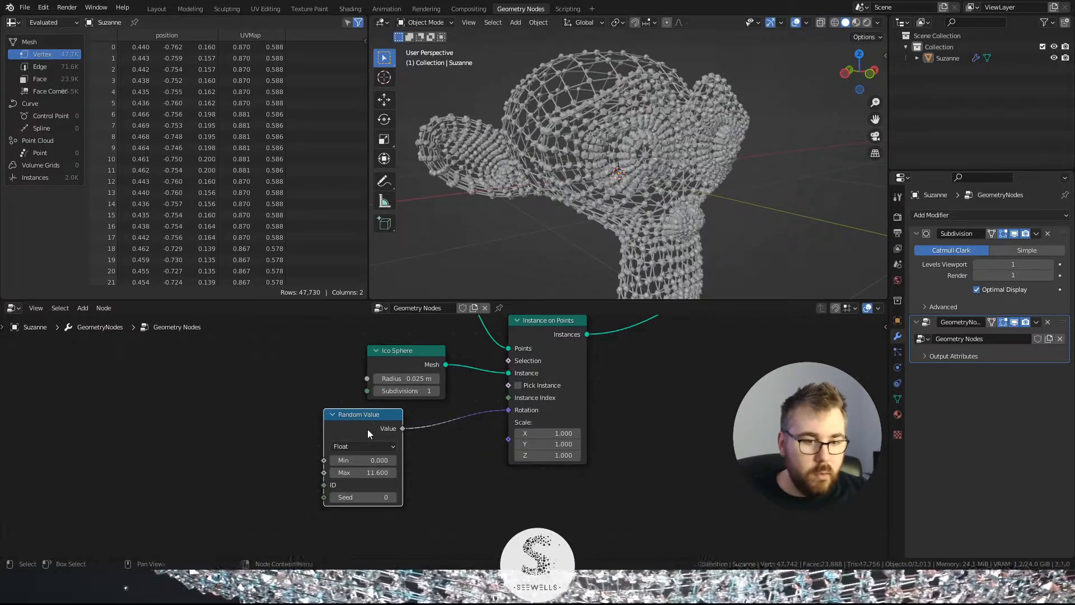
pyautogui.hotkey('shift', 'd')
pyautogui.click(370, 526)
pyautogui.moveTo(455, 485); pyautogui.dragTo(457, 424, button='middle')
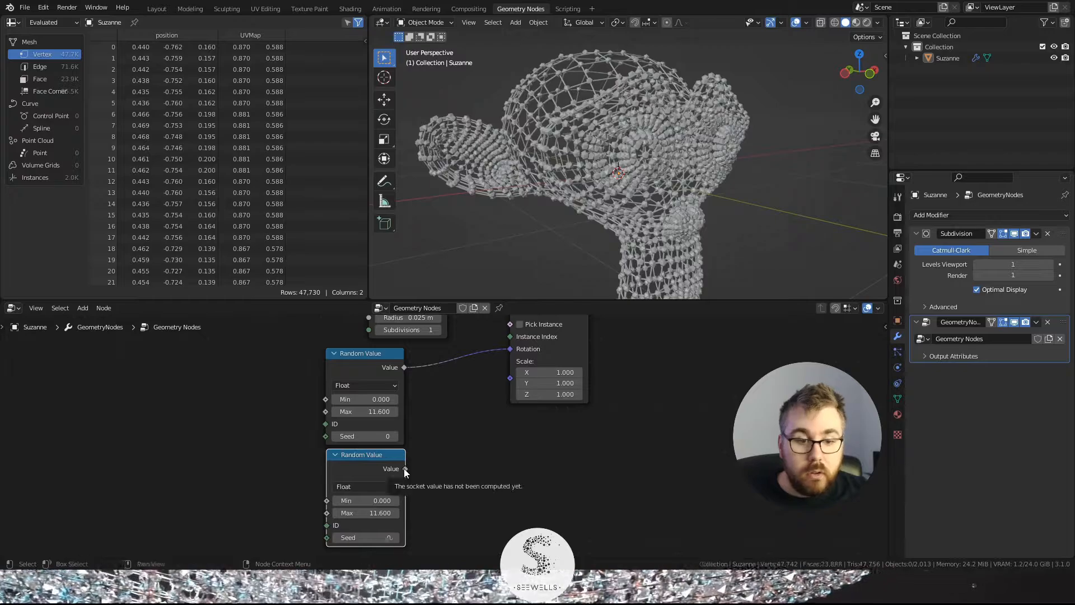
pyautogui.moveTo(404, 468); pyautogui.dragTo(508, 377)
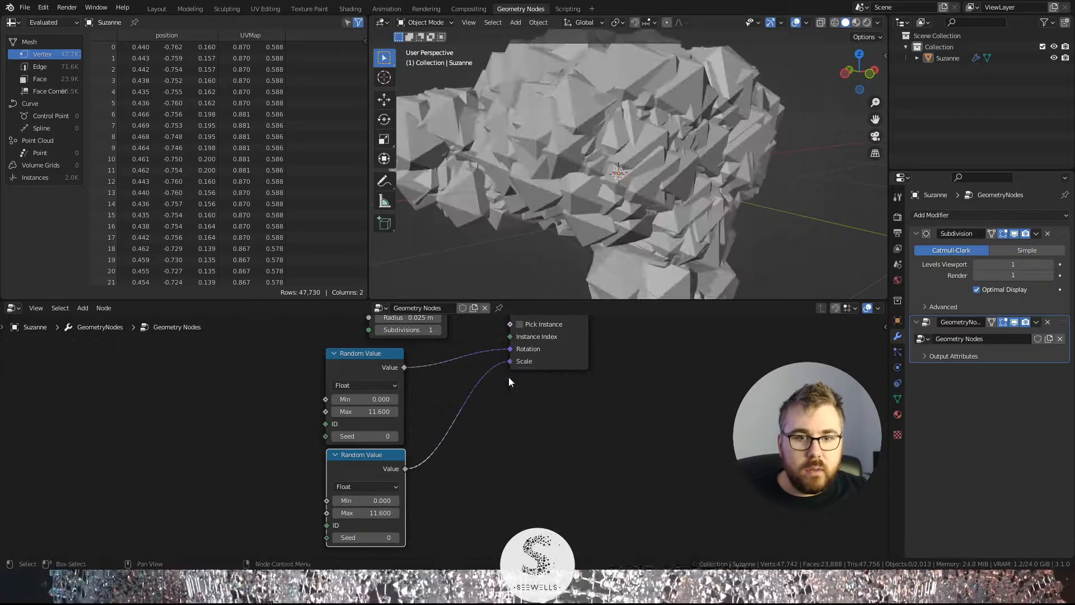
# Step: Set the Random Value node driving the instance scale to a Max of 1.000 and a Min of 0.500
pyautogui.doubleClick(379, 512)
pyautogui.write('11.6')
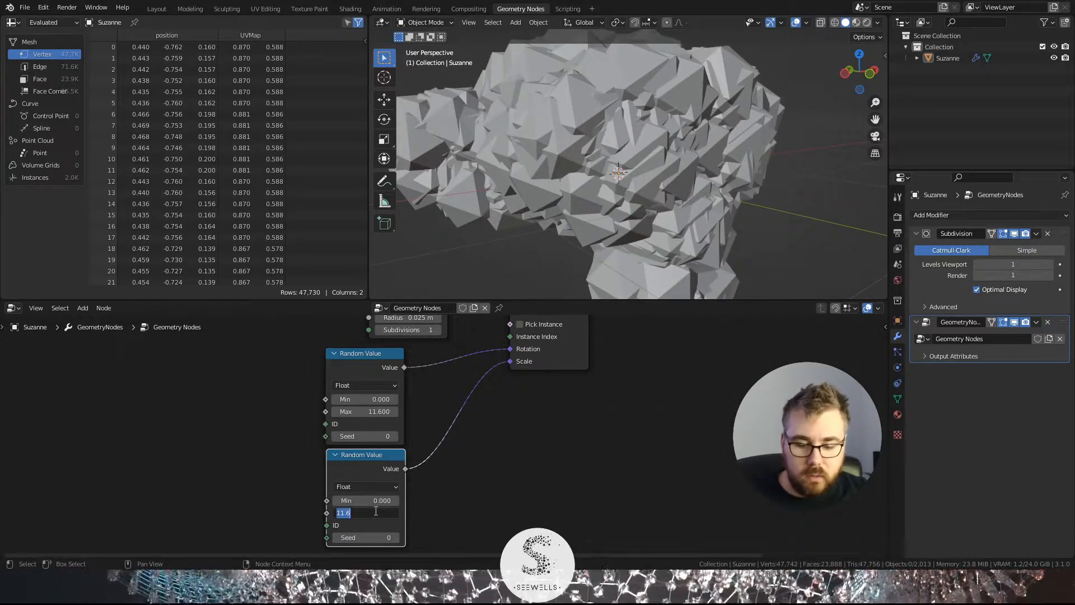
pyautogui.press('Return')
pyautogui.moveTo(718, 146); pyautogui.dragTo(728, 190, button='middle')
pyautogui.scroll(5, 728, 190)
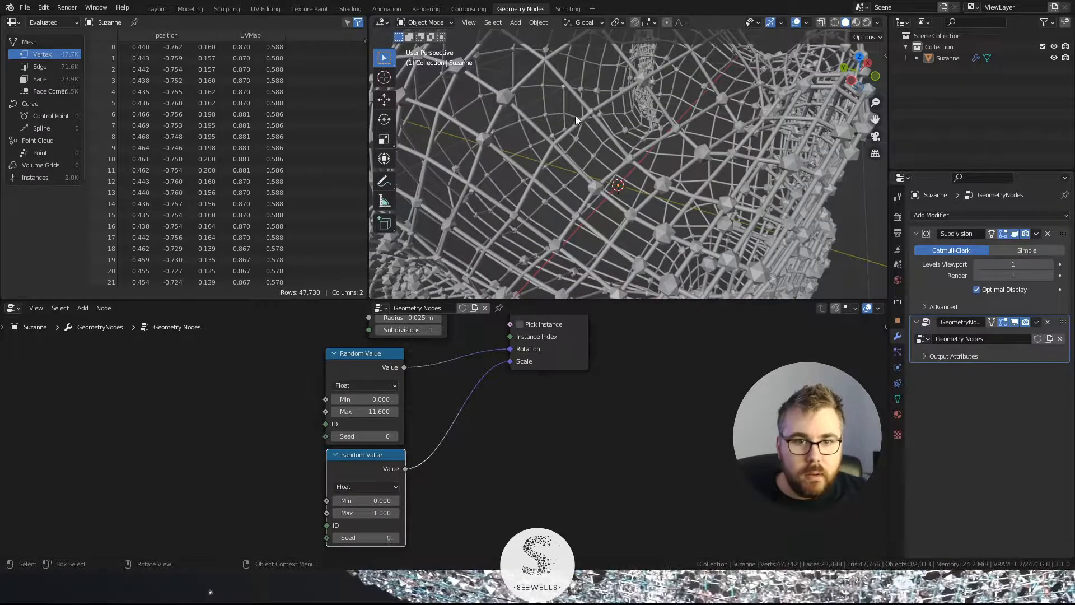
pyautogui.scroll(2, 551, 148)
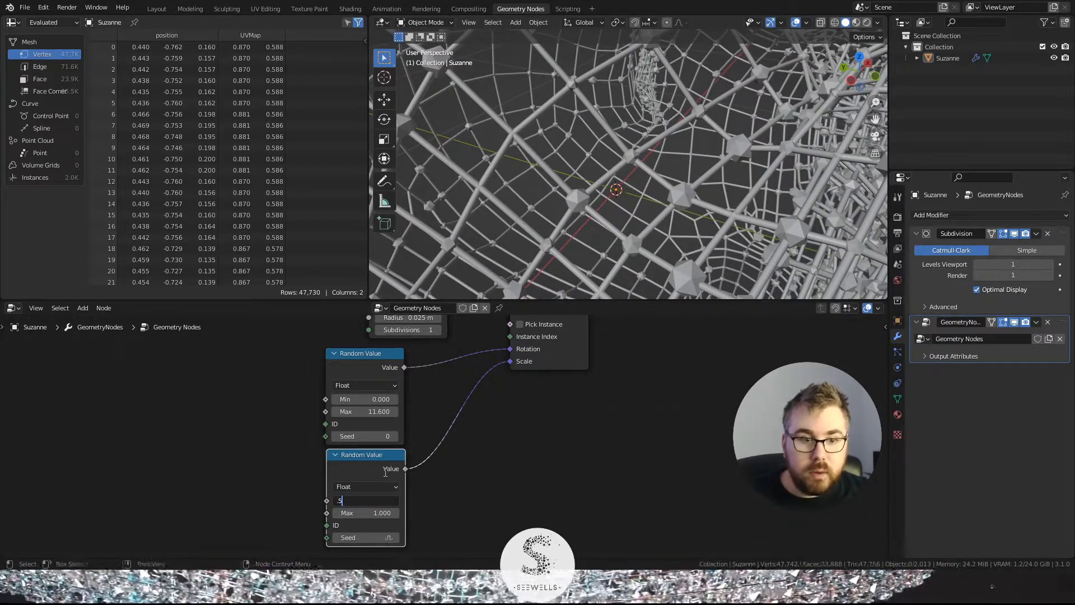
pyautogui.press('Return')
# Step: Set the Ico Sphere node's Radius to 0.03 m
pyautogui.scroll(-6, 737, 167)
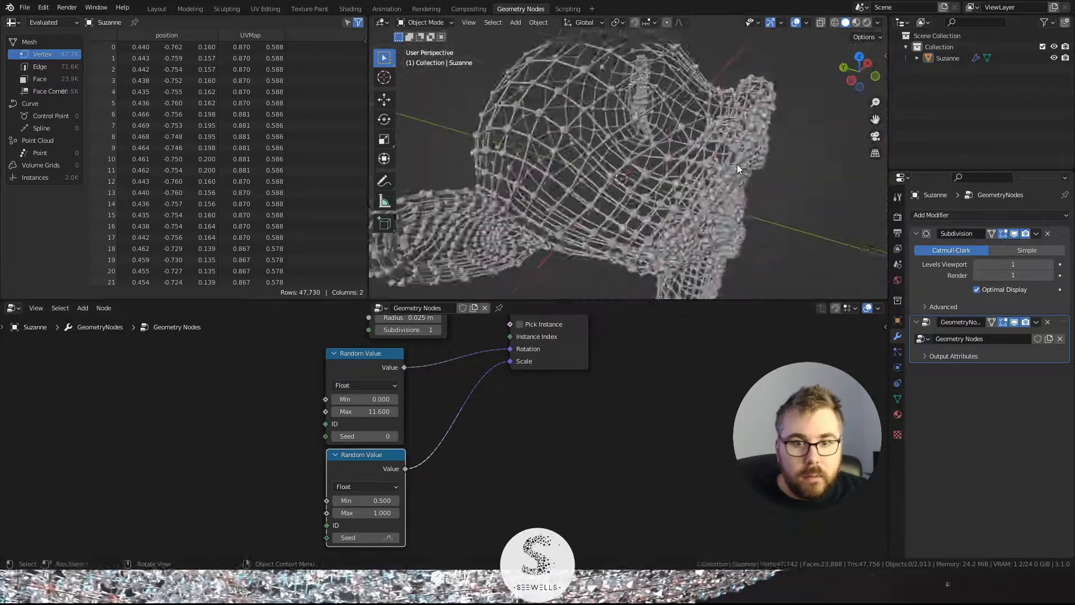
pyautogui.moveTo(736, 167)
pyautogui.mouseDown(button='middle')
pyautogui.moveTo(674, 145)
pyautogui.moveTo(681, 162)
pyautogui.moveTo(720, 175)
pyautogui.mouseUp(button='middle')
pyautogui.scroll(3, 680, 166)
pyautogui.scroll(-4, 696, 166)
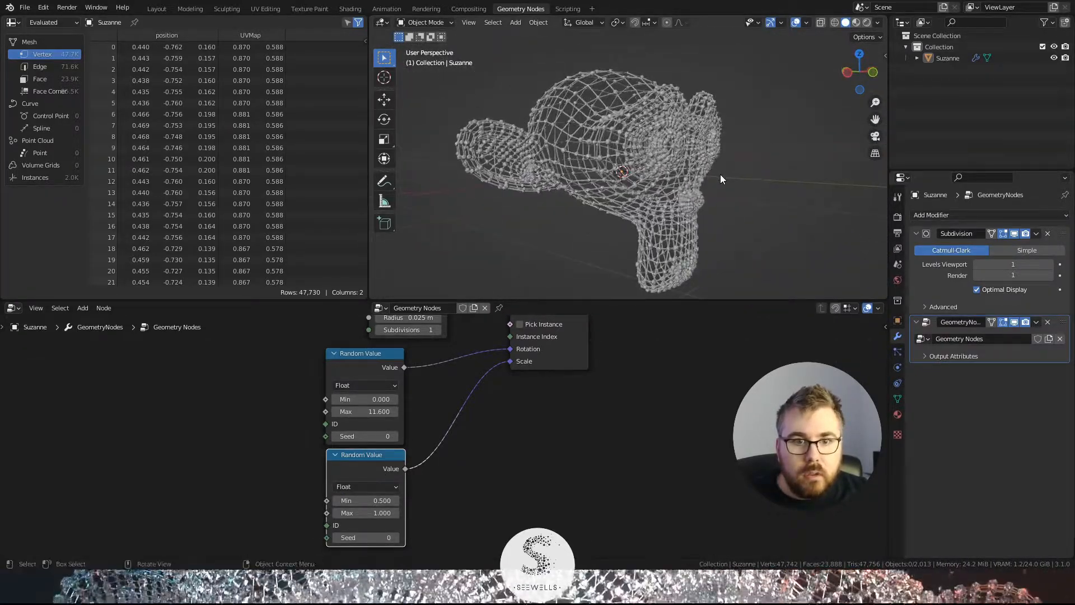
pyautogui.scroll(-3, 471, 397)
pyautogui.scroll(5, 465, 396)
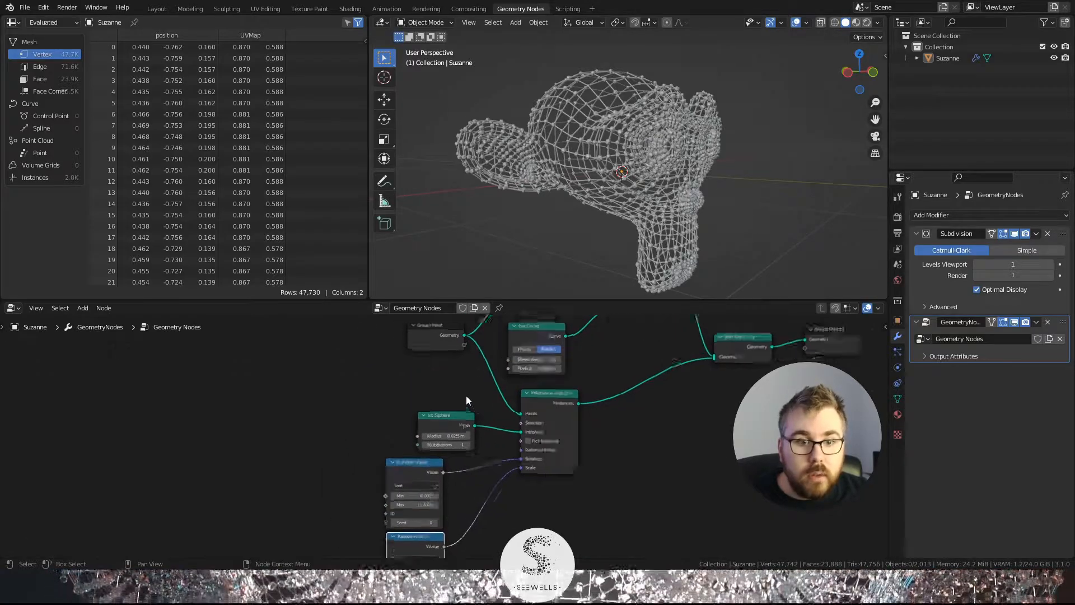
pyautogui.click(429, 431)
pyautogui.write('.0')
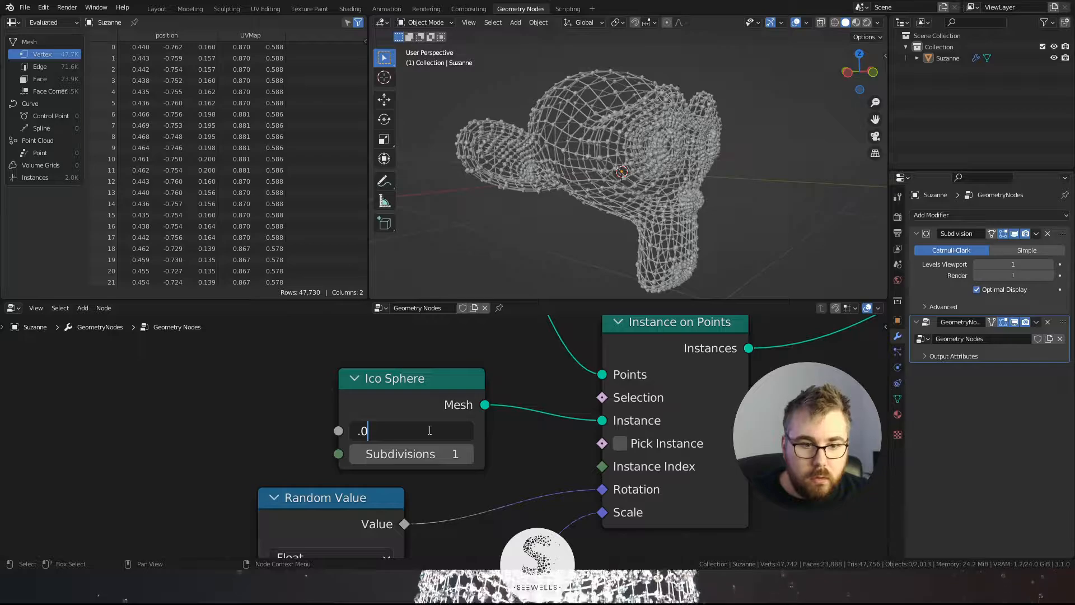
pyautogui.write('3')
pyautogui.press('Return')
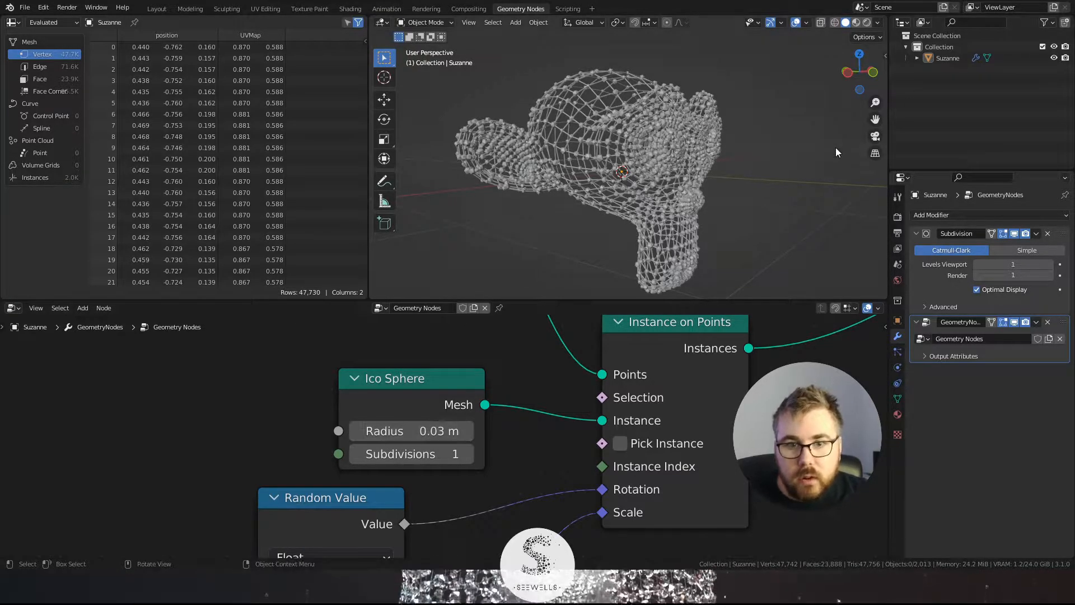
# Step: Compare the wireframe at Subdivision viewport levels from 0 to 3, ending back at level 1
pyautogui.moveTo(765, 190); pyautogui.dragTo(682, 201, button='middle')
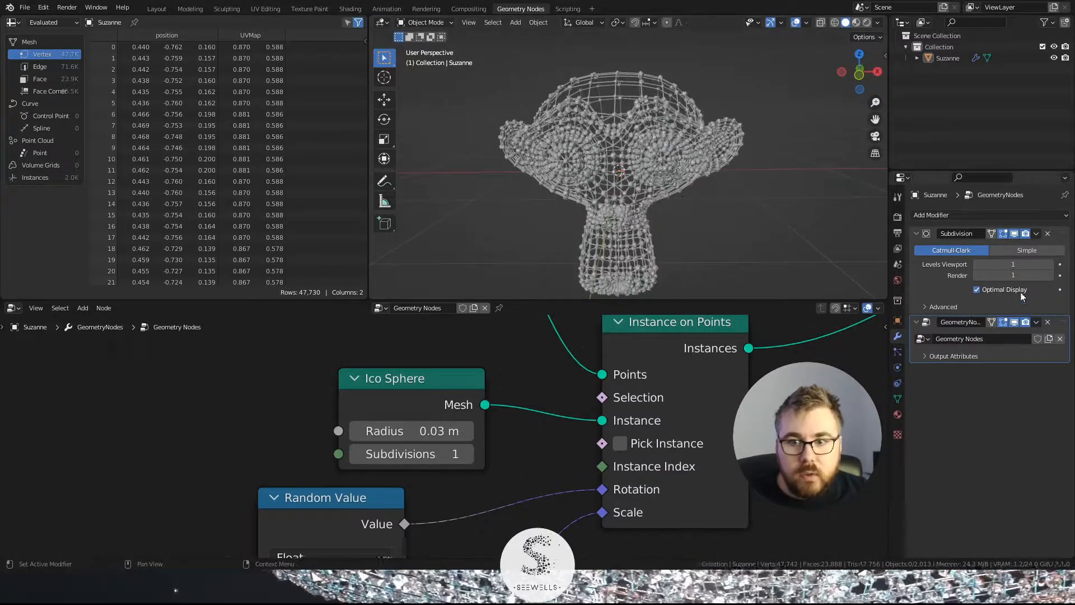
pyautogui.click(975, 264)
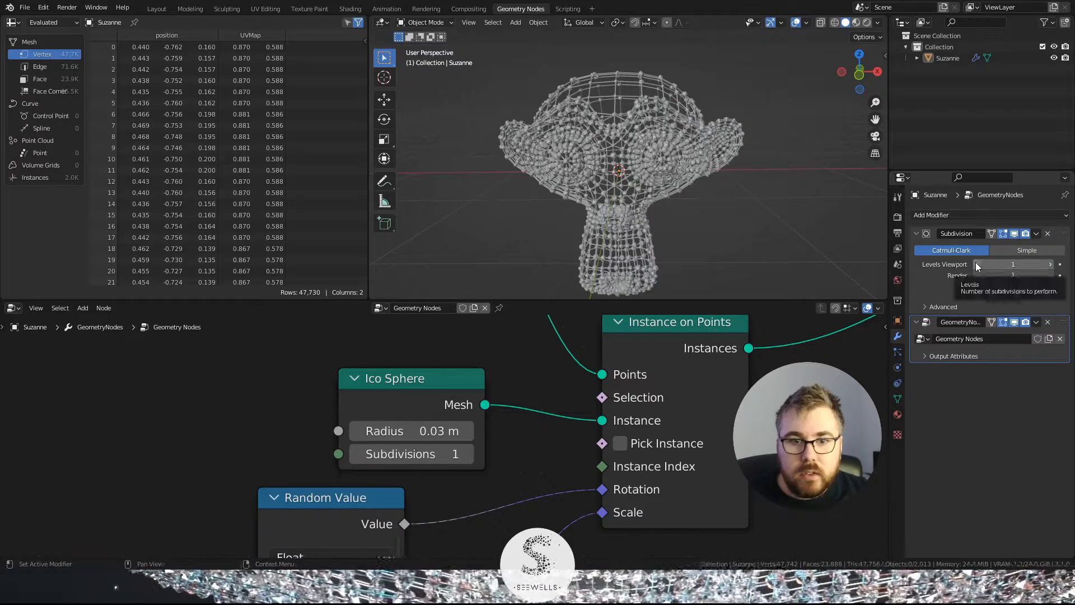
pyautogui.moveTo(680, 178); pyautogui.dragTo(744, 198, button='middle')
pyautogui.scroll(4, 744, 198)
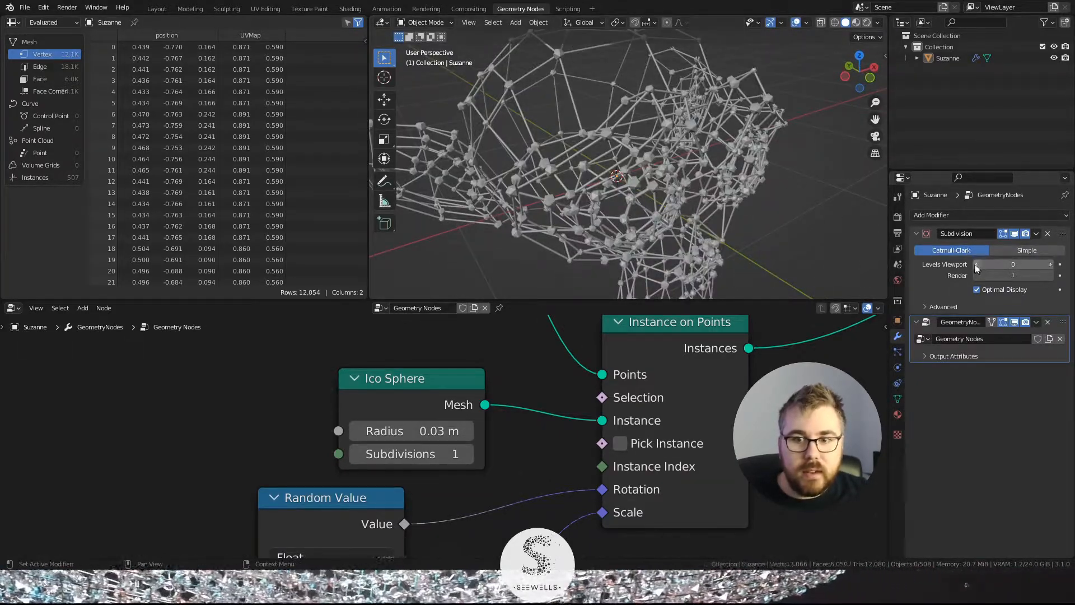
pyautogui.click(1051, 264)
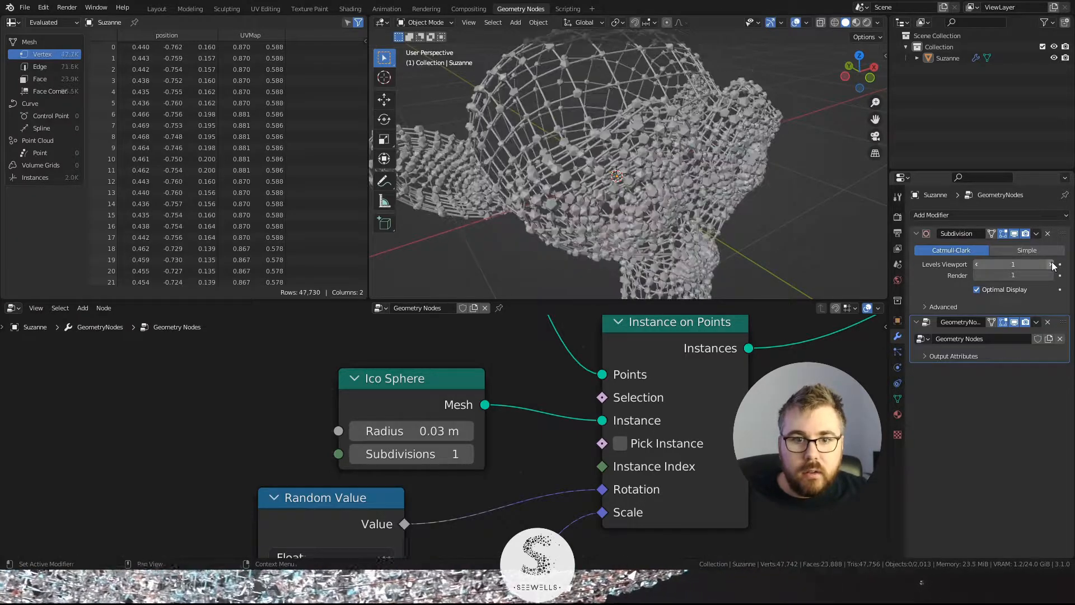
pyautogui.click(1052, 264)
pyautogui.click(1051, 264)
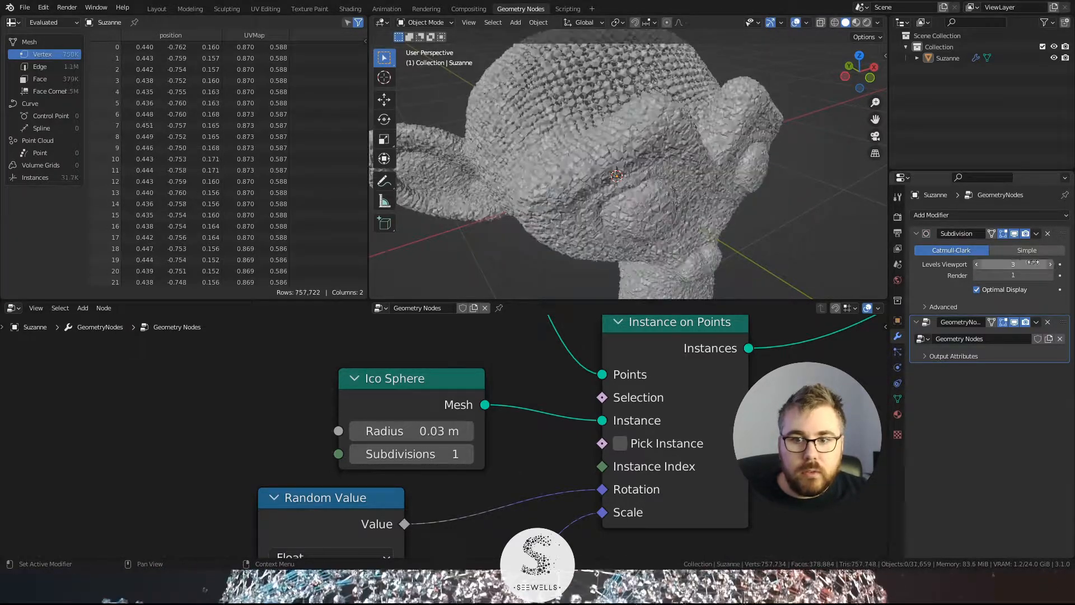
pyautogui.moveTo(756, 220); pyautogui.dragTo(712, 187, button='middle')
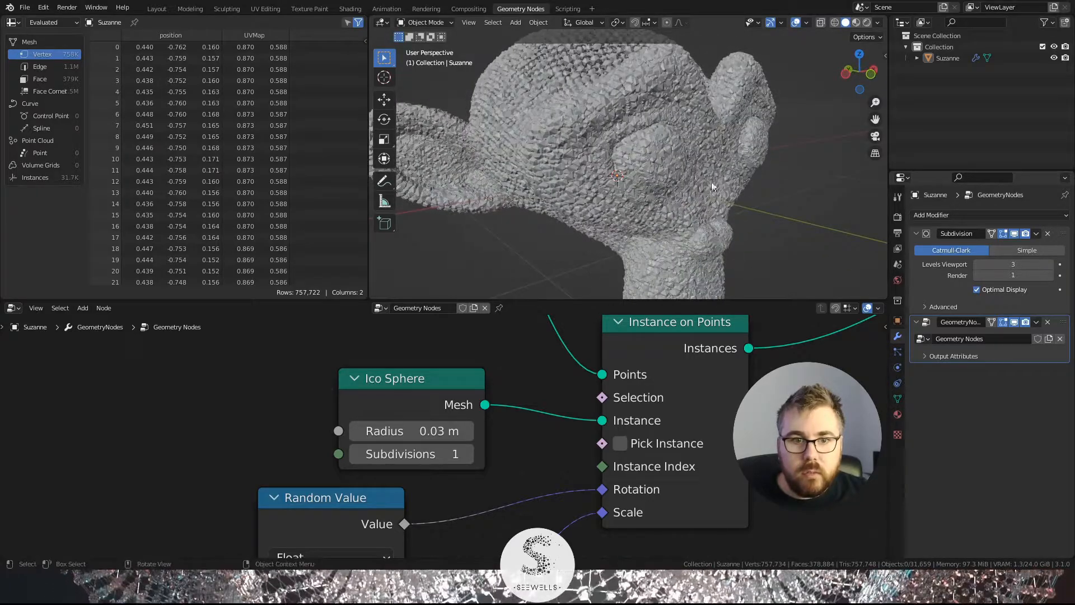
pyautogui.click(977, 264)
pyautogui.click(977, 264)
# Step: Inspect the monkey head's randomly scaled and rotated vertex spheres from different angles, both close up and from afar
pyautogui.scroll(-5, 794, 188)
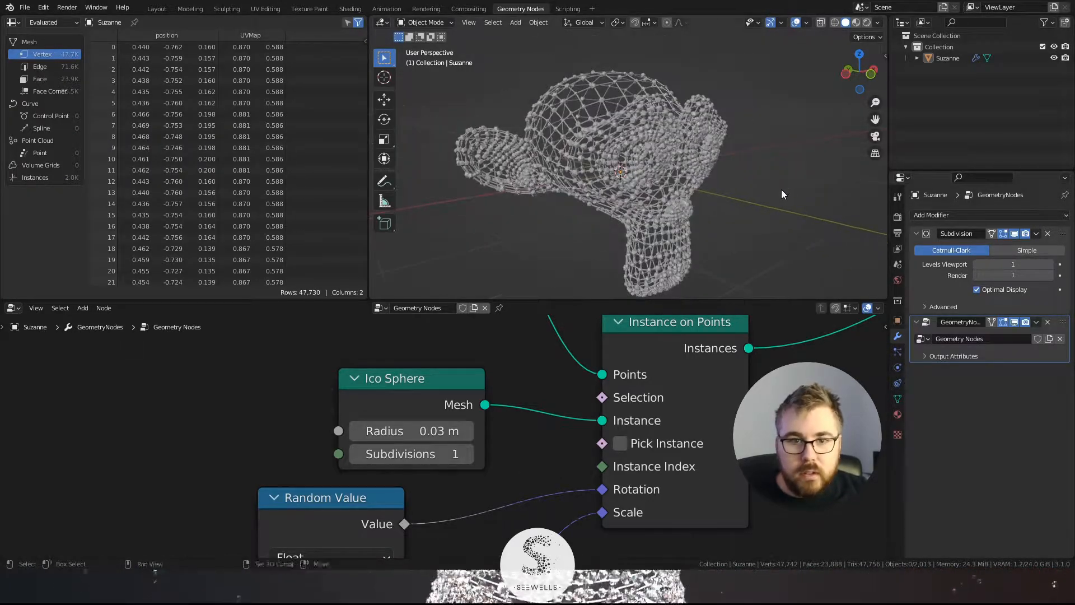
pyautogui.moveTo(781, 189); pyautogui.dragTo(614, 178, button='middle')
pyautogui.scroll(5, 758, 196)
pyautogui.scroll(-5, 578, 140)
pyautogui.moveTo(614, 120)
pyautogui.mouseDown(button='middle')
pyautogui.moveTo(637, 181)
pyautogui.moveTo(645, 156)
pyautogui.moveTo(614, 138)
pyautogui.mouseUp(button='middle')
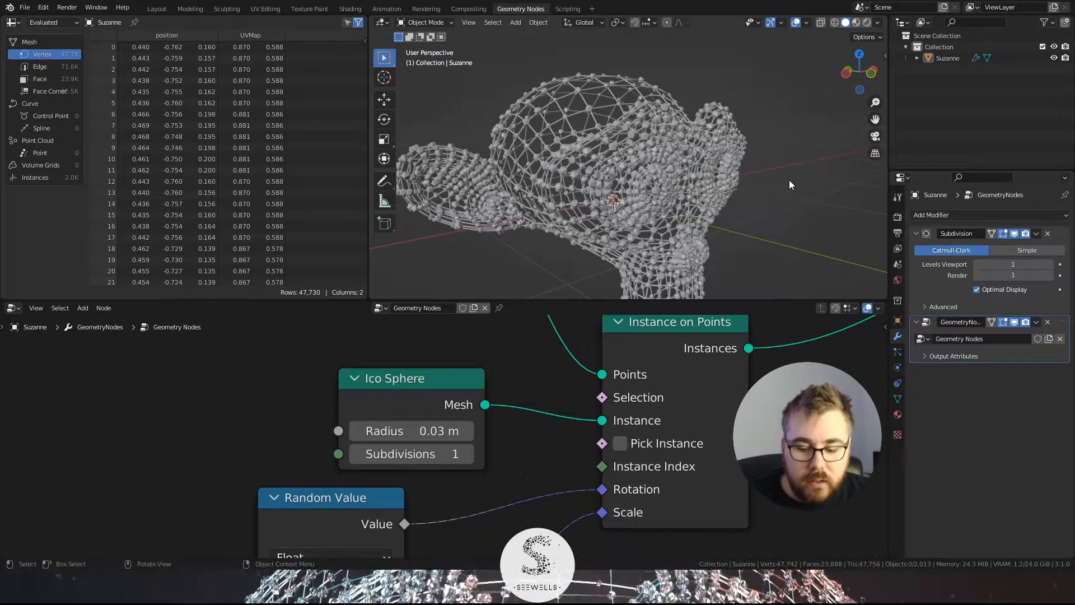
pyautogui.scroll(-2, 775, 180)
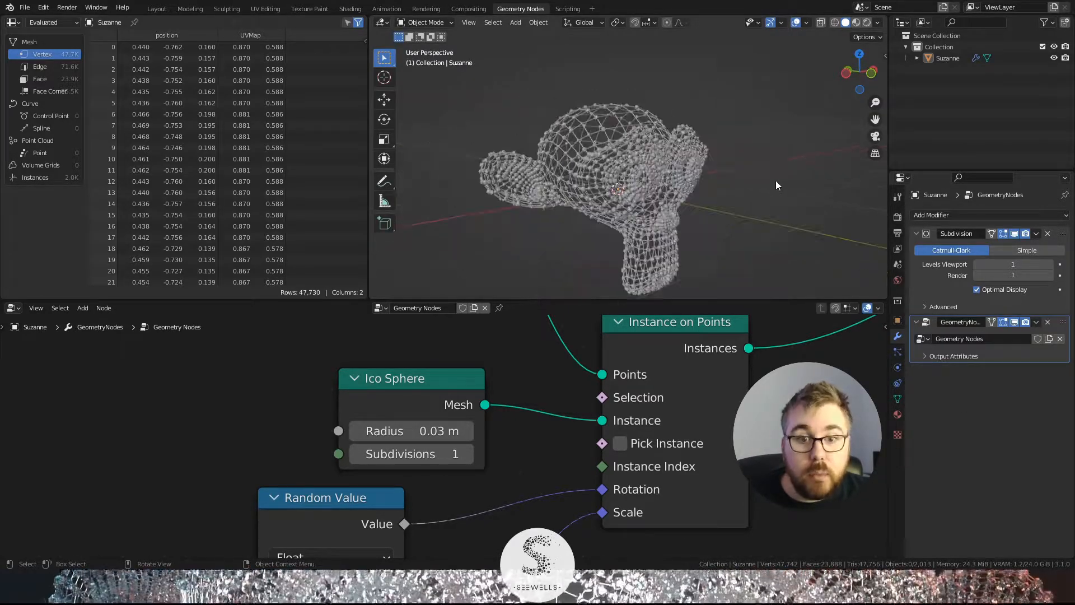
pyautogui.moveTo(774, 181)
pyautogui.keyDown('shift'); pyautogui.mouseDown(button='middle')
pyautogui.moveTo(777, 160)
pyautogui.moveTo(759, 160)
pyautogui.moveTo(770, 185)
pyautogui.moveTo(768, 166)
pyautogui.mouseUp(button='middle'); pyautogui.keyUp('shift')
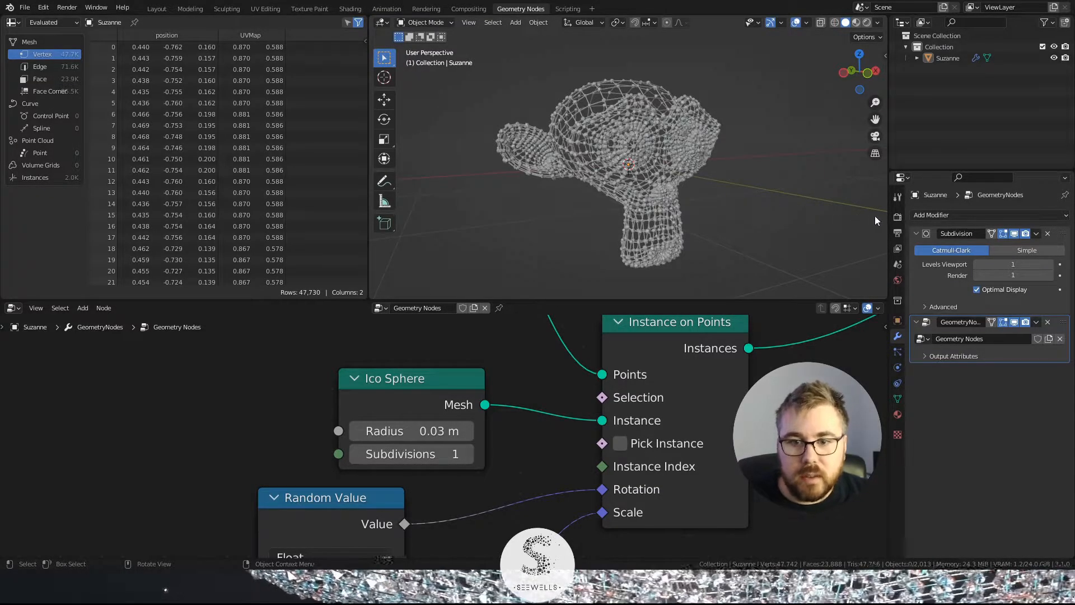
# Step: Switch the scene's render engine to Cycles and its device to GPU Compute
pyautogui.click(897, 219)
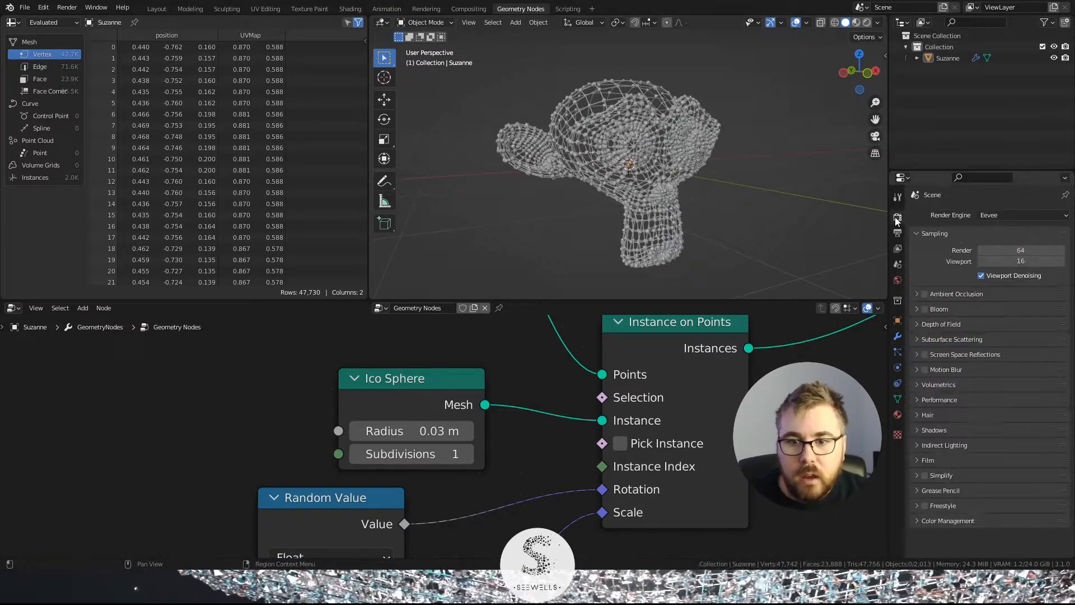
pyautogui.click(1034, 215)
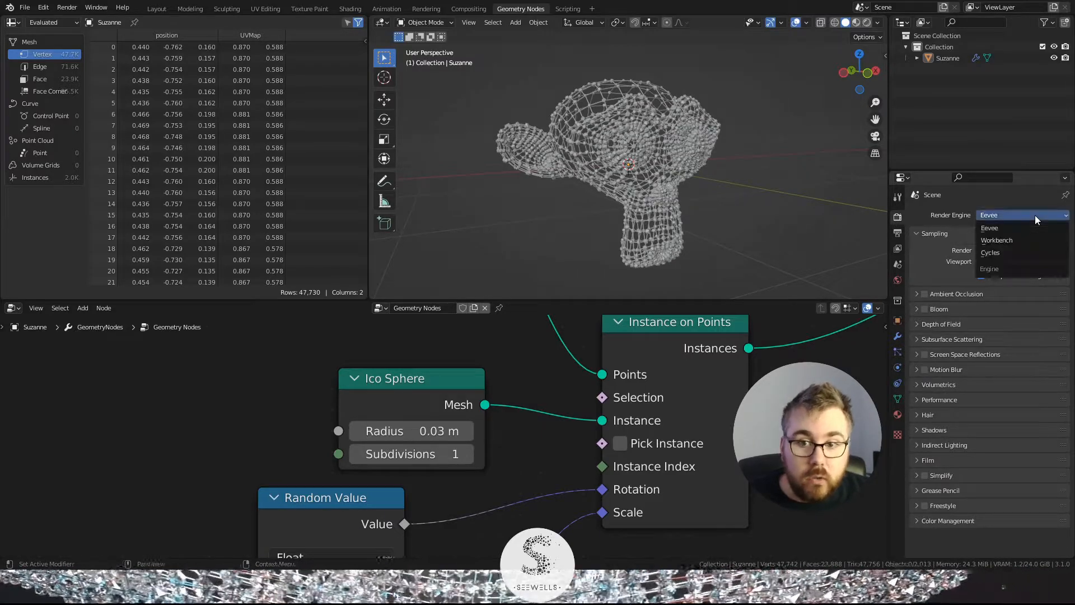
pyautogui.click(1006, 254)
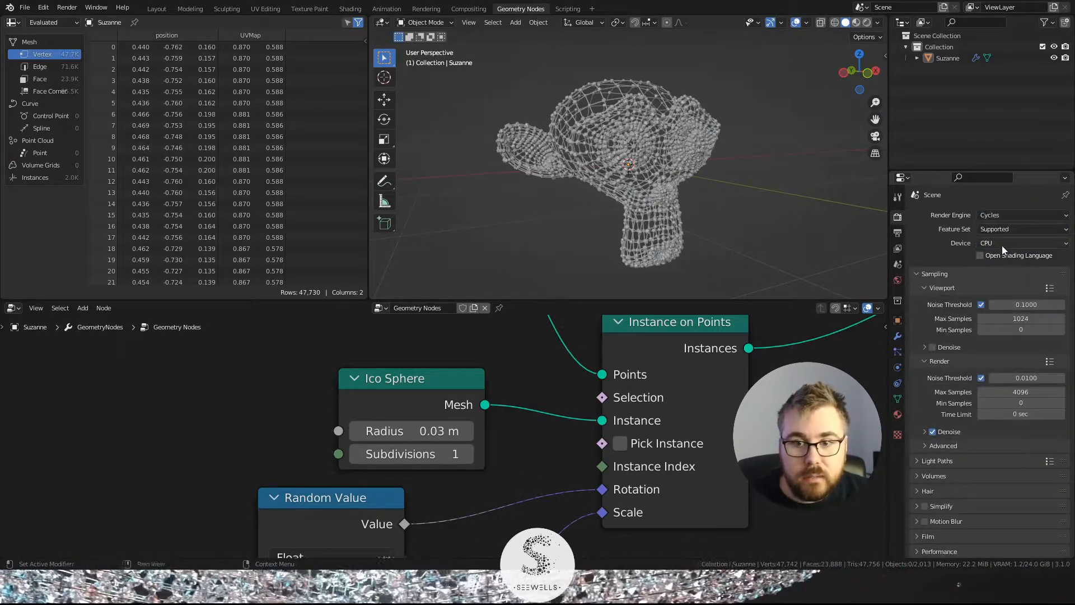
pyautogui.click(1003, 245)
pyautogui.click(1002, 273)
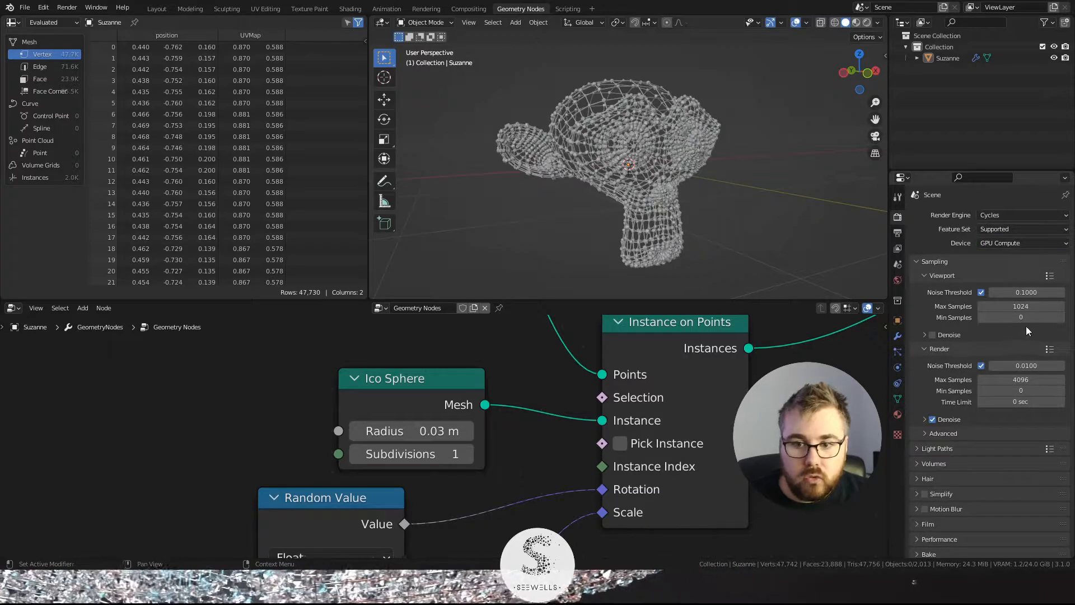
# Step: Set the final render's Max Samples to 3000
pyautogui.click(1033, 381)
pyautogui.write('300')
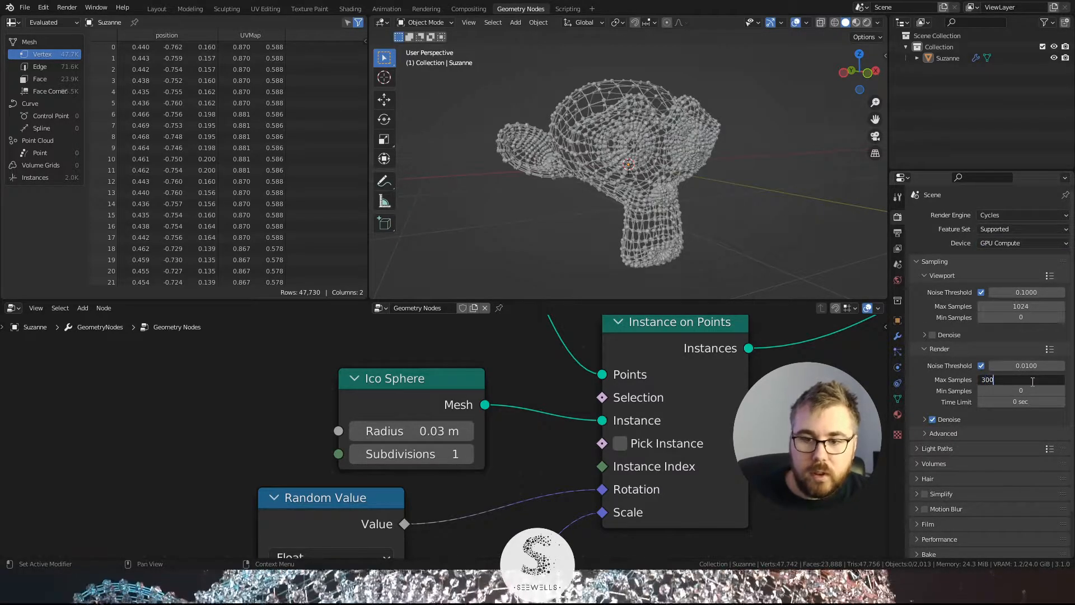
pyautogui.write('0')
pyautogui.press('Return')
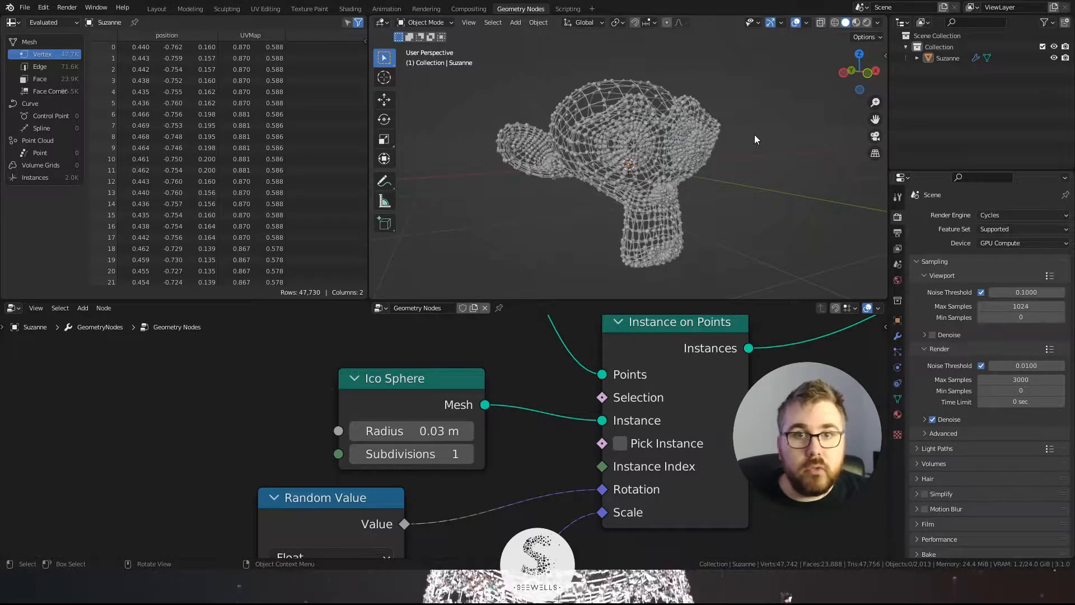
# Step: Add a camera to the scene and align it to the current viewport view of the monkey head
pyautogui.hotkey('shift', 'a')
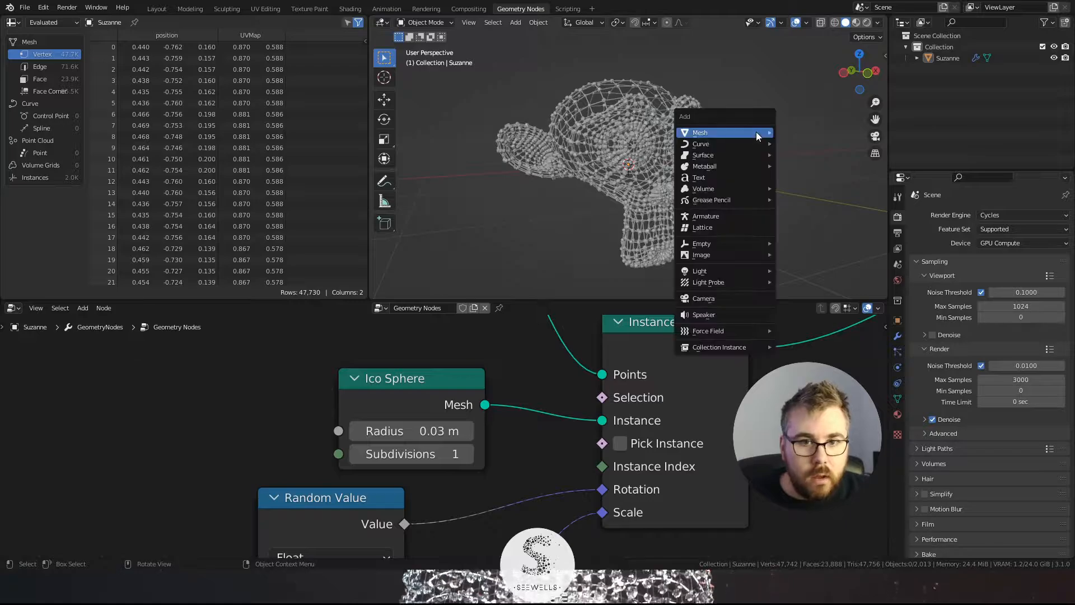
pyautogui.moveTo(737, 279)
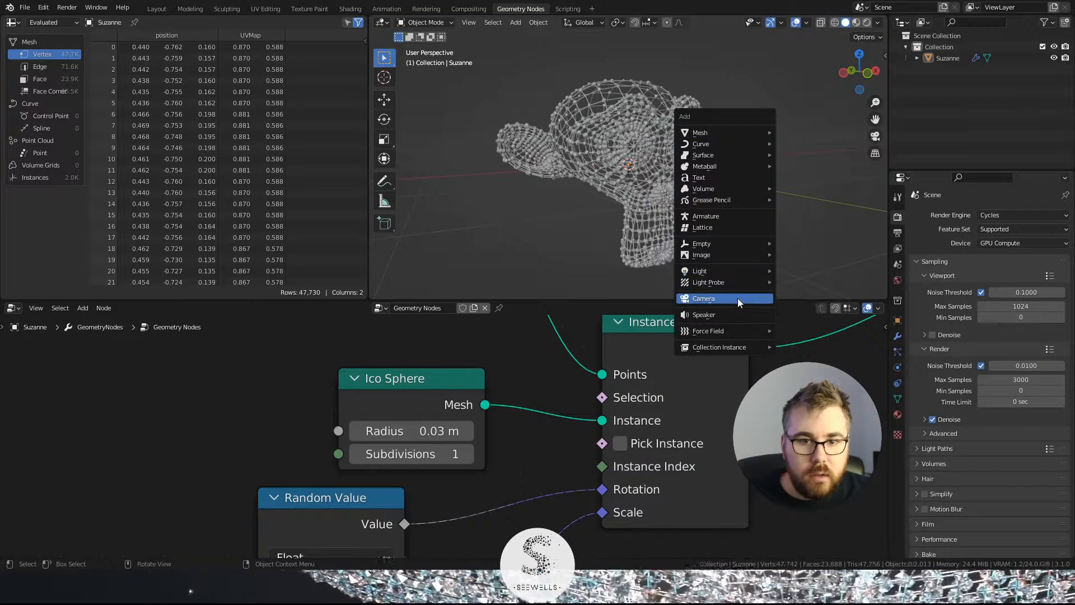
pyautogui.click(737, 298)
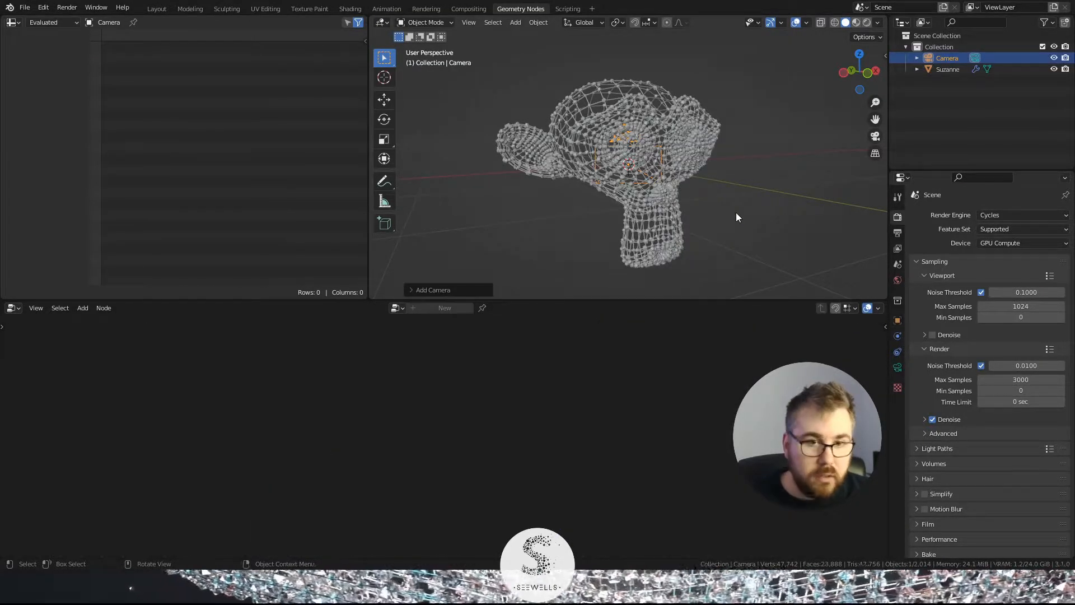
pyautogui.press('ctrl+alt+KP_0')
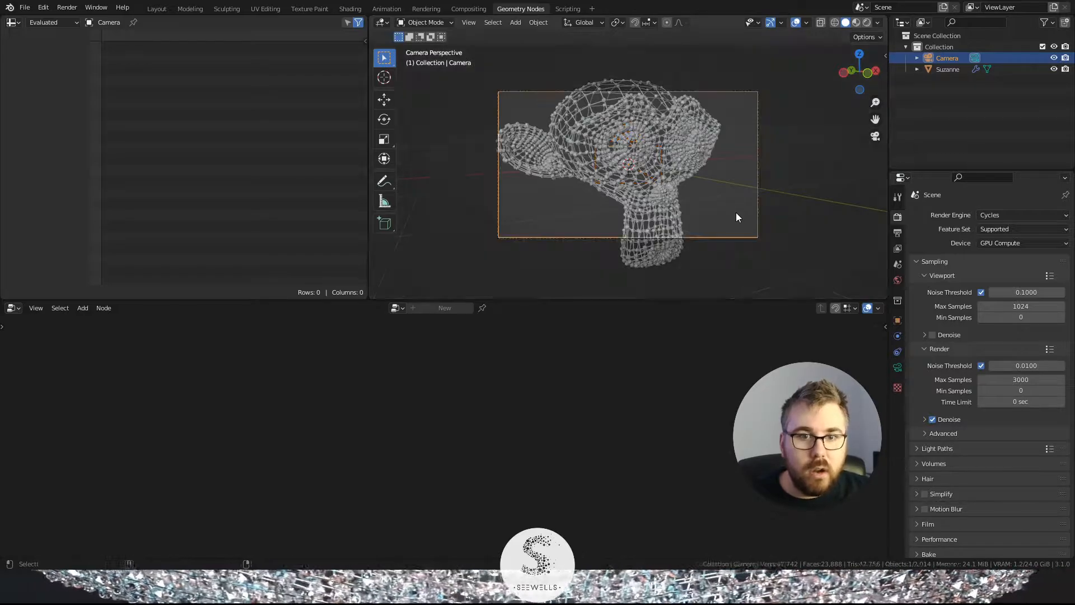
# Step: Lock the camera to the view, reframe so the whole monkey head fits inside the camera frame, and unlock it
pyautogui.press('n')
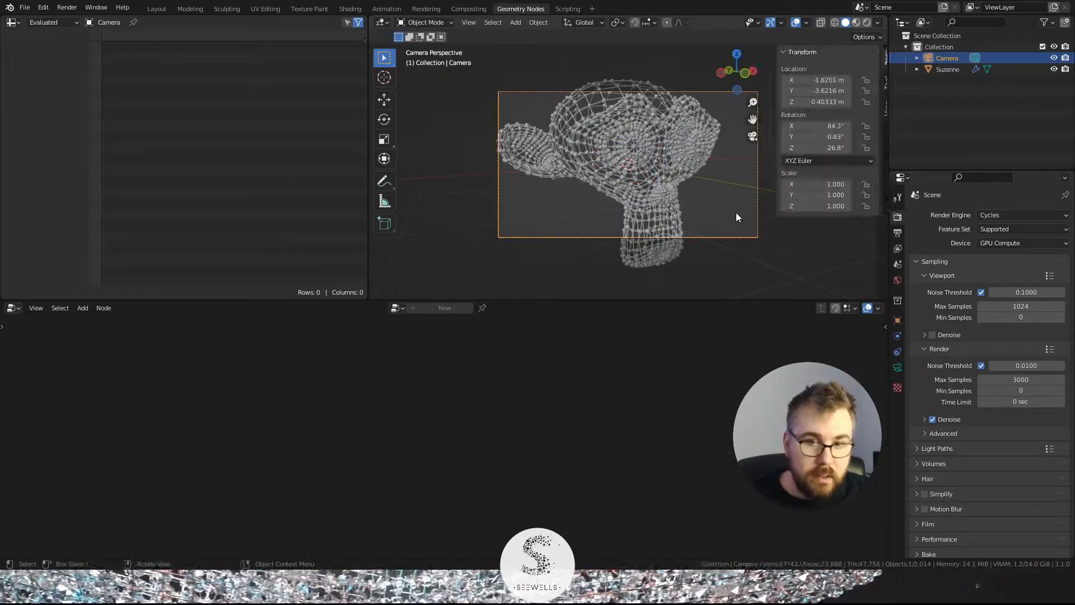
pyautogui.click(880, 89)
pyautogui.click(880, 106)
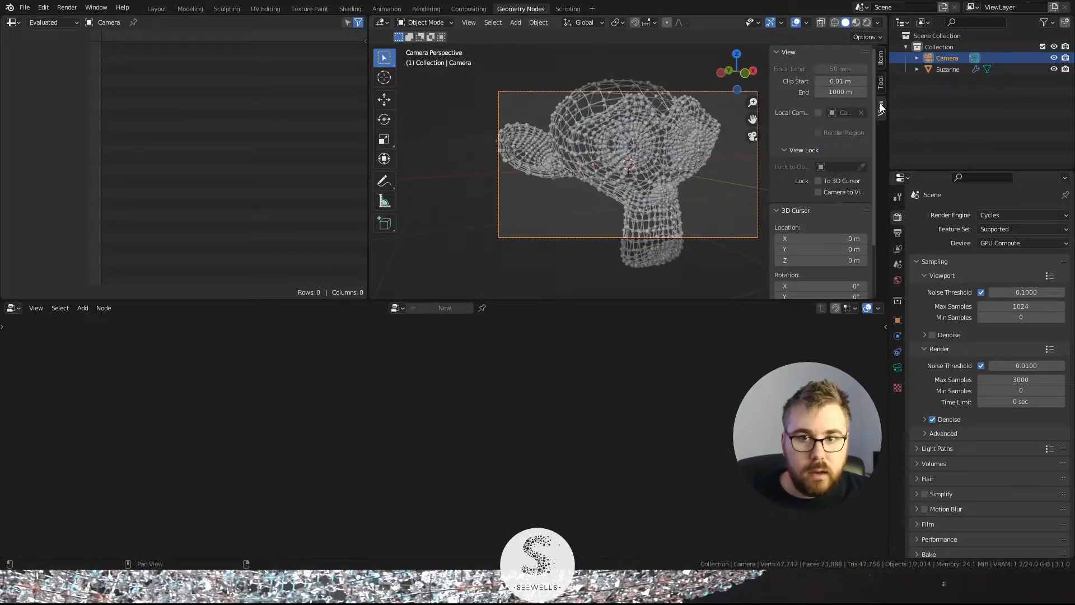
pyautogui.click(841, 192)
pyautogui.moveTo(718, 188); pyautogui.dragTo(686, 197, button='middle')
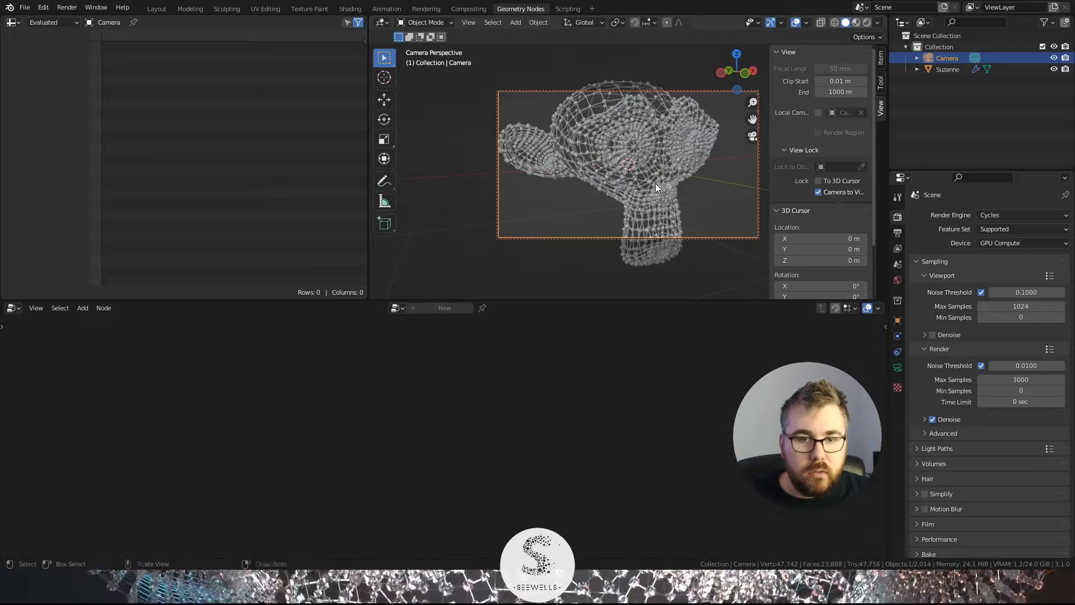
pyautogui.moveTo(655, 183)
pyautogui.mouseDown(button='middle')
pyautogui.moveTo(660, 207)
pyautogui.moveTo(665, 195)
pyautogui.mouseUp(button='middle')
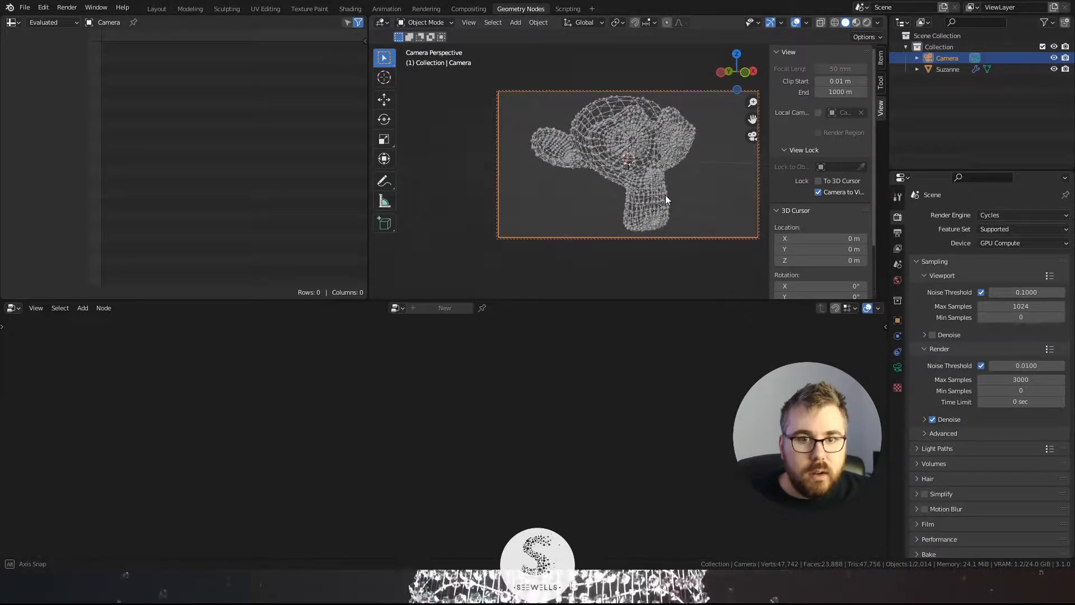
pyautogui.click(819, 192)
# Step: Switch the viewport to Rendered shading in the camera view and hide the sidebar
pyautogui.scroll(4, 593, 159)
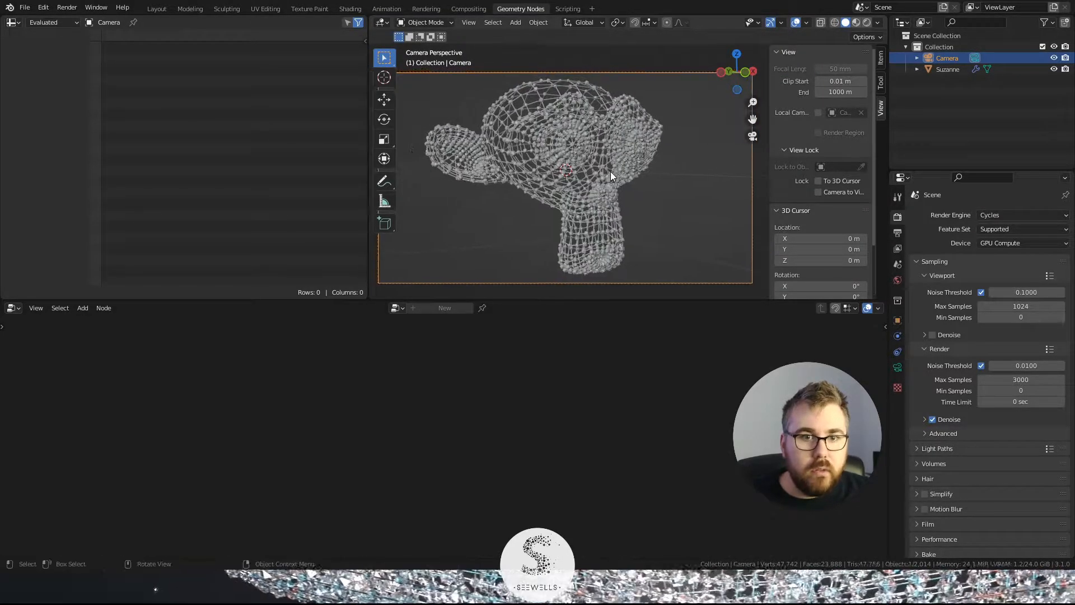
pyautogui.press('z')
pyautogui.click(603, 108)
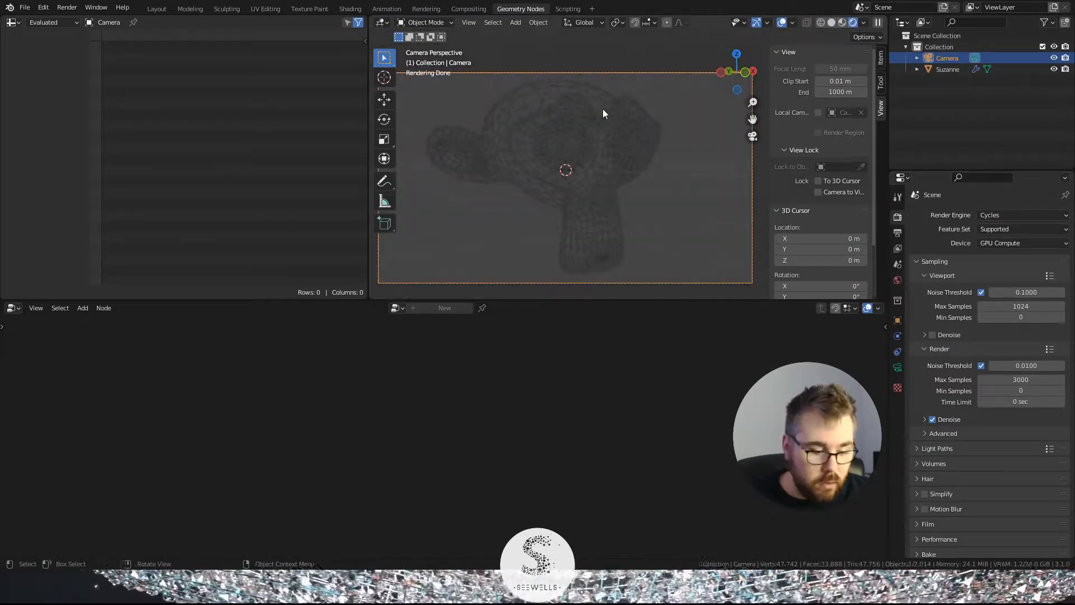
pyautogui.press('n')
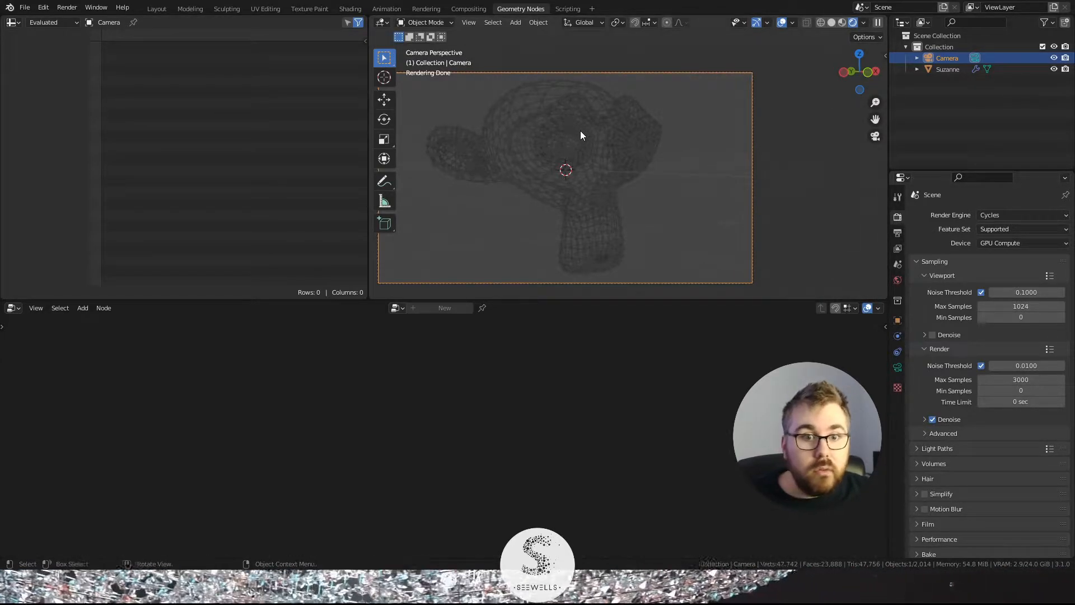
# Step: Set the World background's Strength to 0
pyautogui.scroll(5, 580, 130)
pyautogui.scroll(-6, 600, 152)
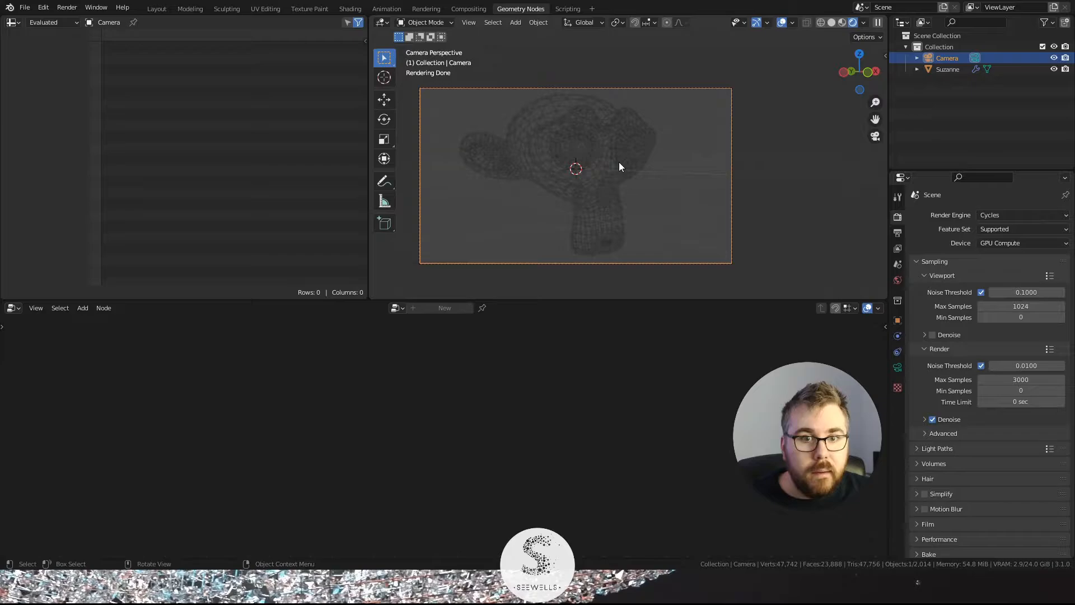
pyautogui.click(896, 284)
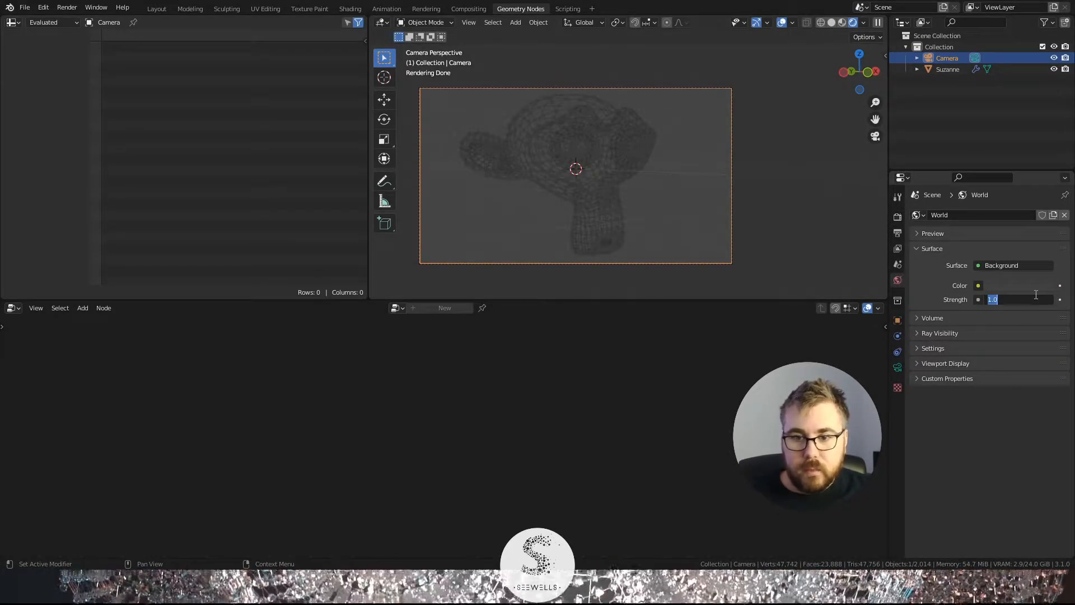
pyautogui.press('Return')
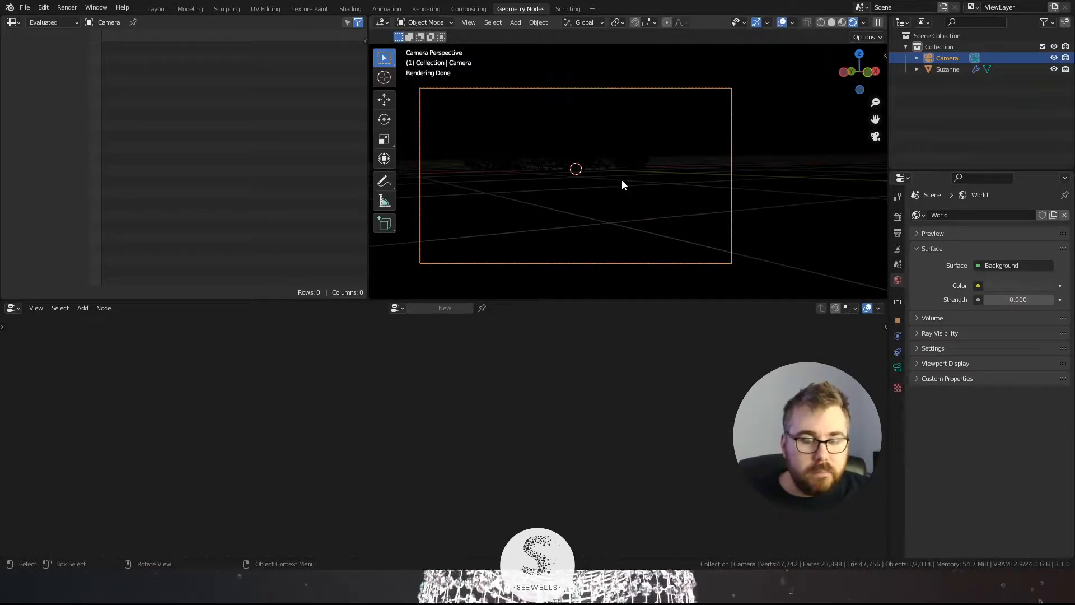
# Step: Add a point light, raise it about 0.3 m along Z inside the monkey head, and return to the camera view
pyautogui.hotkey('shift', 'a')
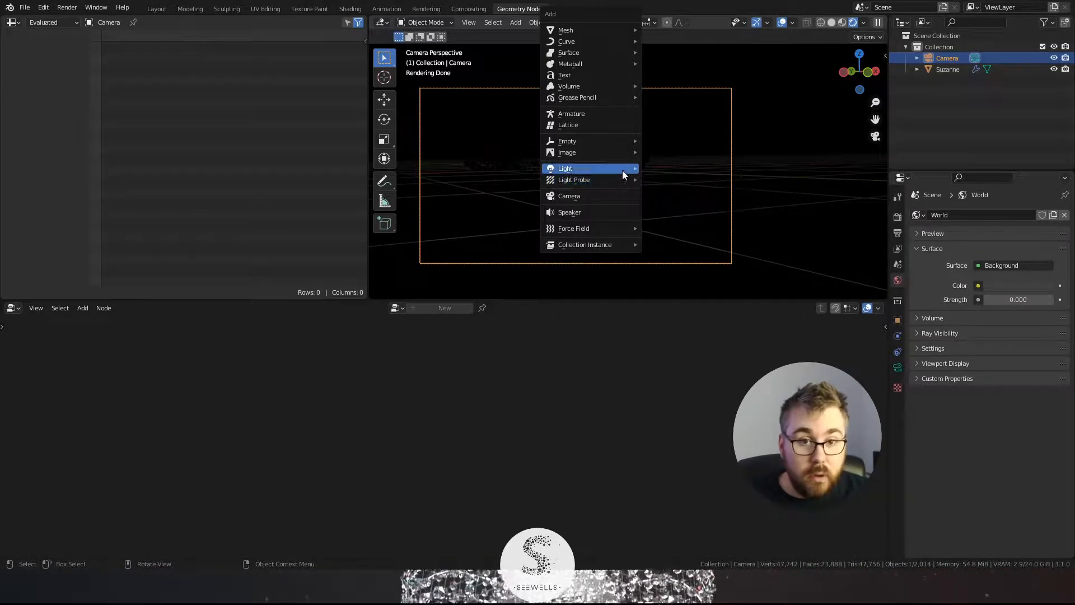
pyautogui.moveTo(623, 171)
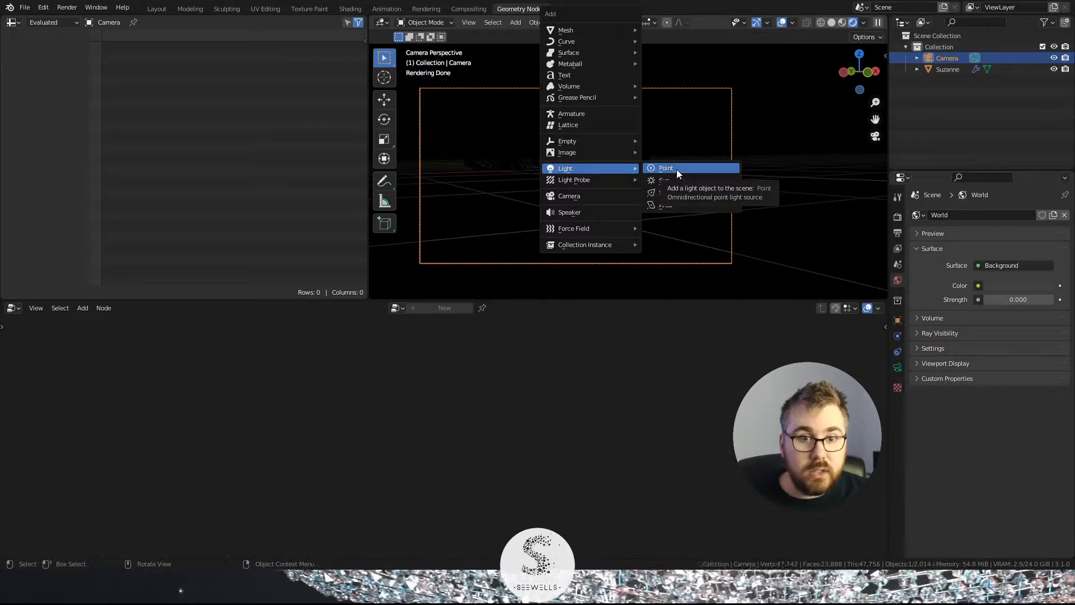
pyautogui.click(677, 169)
pyautogui.moveTo(661, 163); pyautogui.dragTo(670, 194, button='middle')
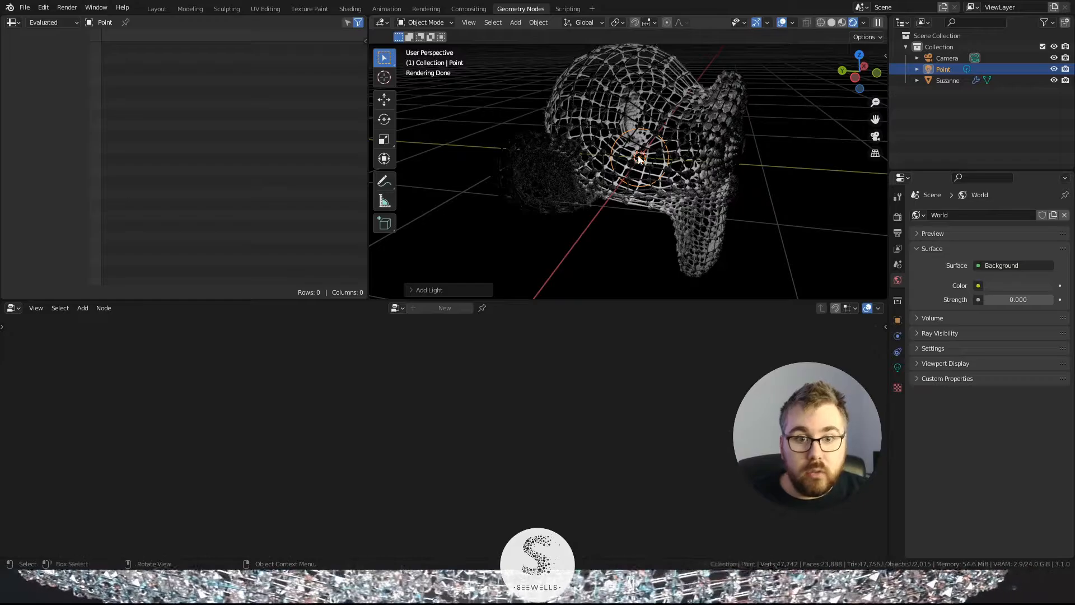
pyautogui.moveTo(665, 172); pyautogui.dragTo(661, 166, button='middle')
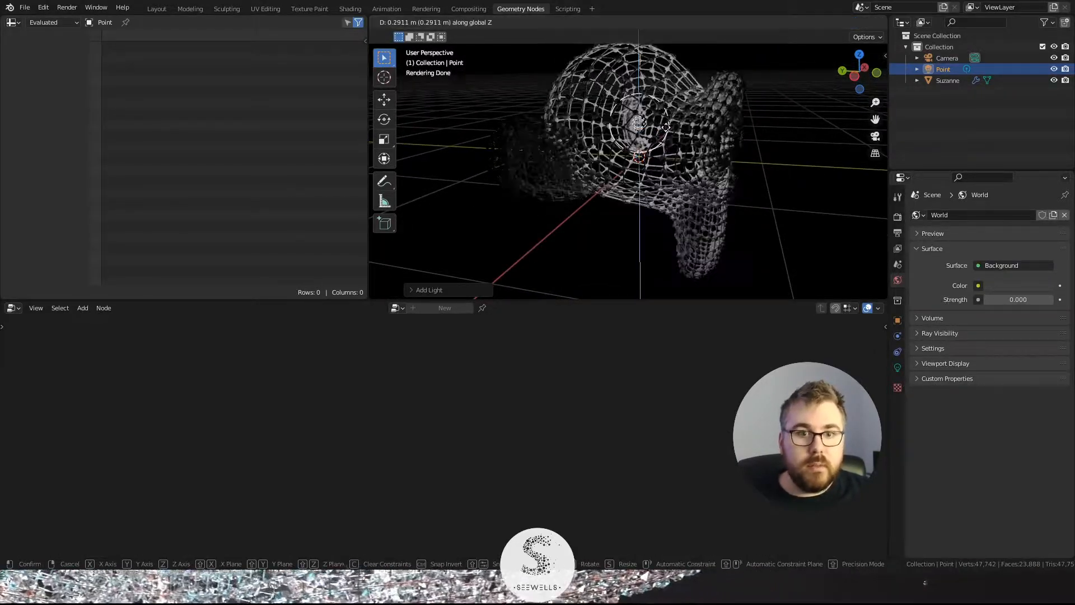
pyautogui.click(713, 143)
pyautogui.moveTo(713, 143); pyautogui.dragTo(671, 133, button='middle')
pyautogui.press('KP_0')
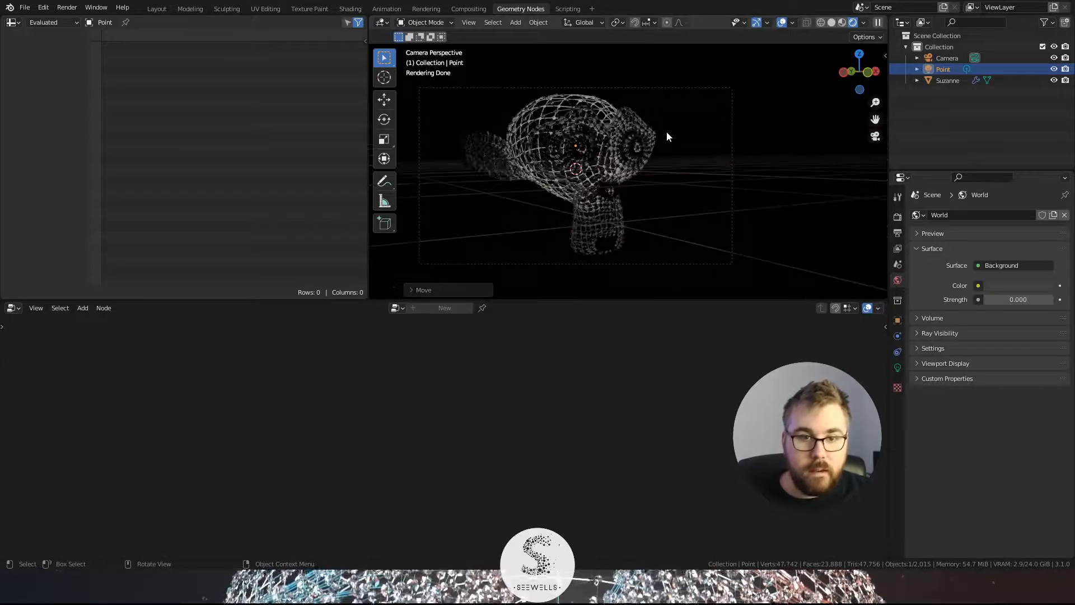
# Step: Set the point light's Power to 150 W
pyautogui.click(898, 368)
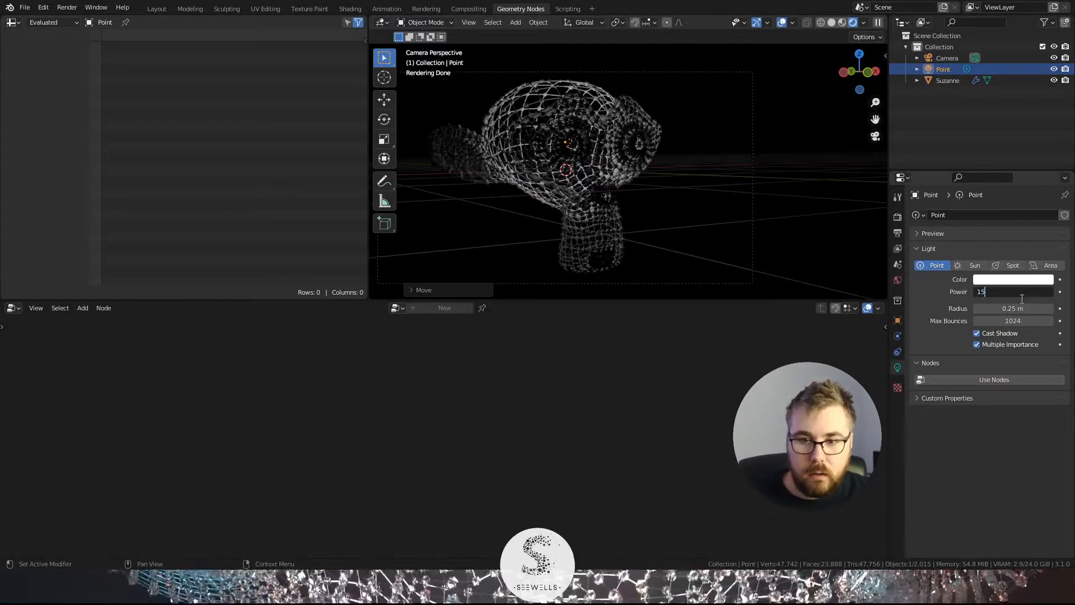
pyautogui.click(1022, 297)
pyautogui.write('150')
pyautogui.press('Return')
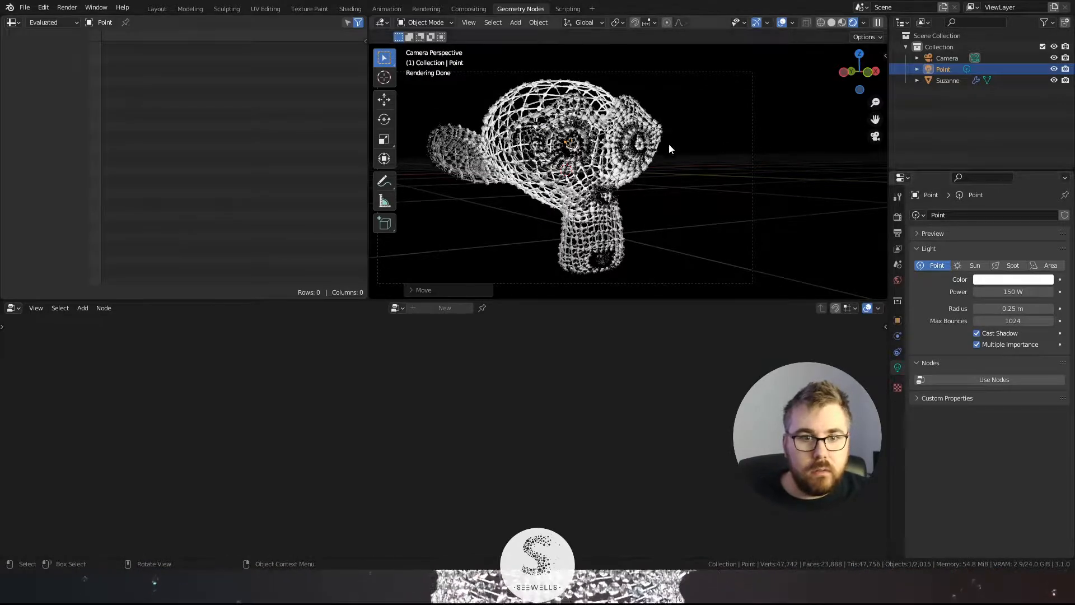
# Step: Examine how the point light illuminates the wireframe tubes and vertex spheres, up close and in the full camera frame
pyautogui.scroll(4, 669, 144)
pyautogui.scroll(-4, 654, 155)
pyautogui.keyDown('shift'); pyautogui.moveTo(654, 154); pyautogui.dragTo(706, 162, button='middle'); pyautogui.keyUp('shift')
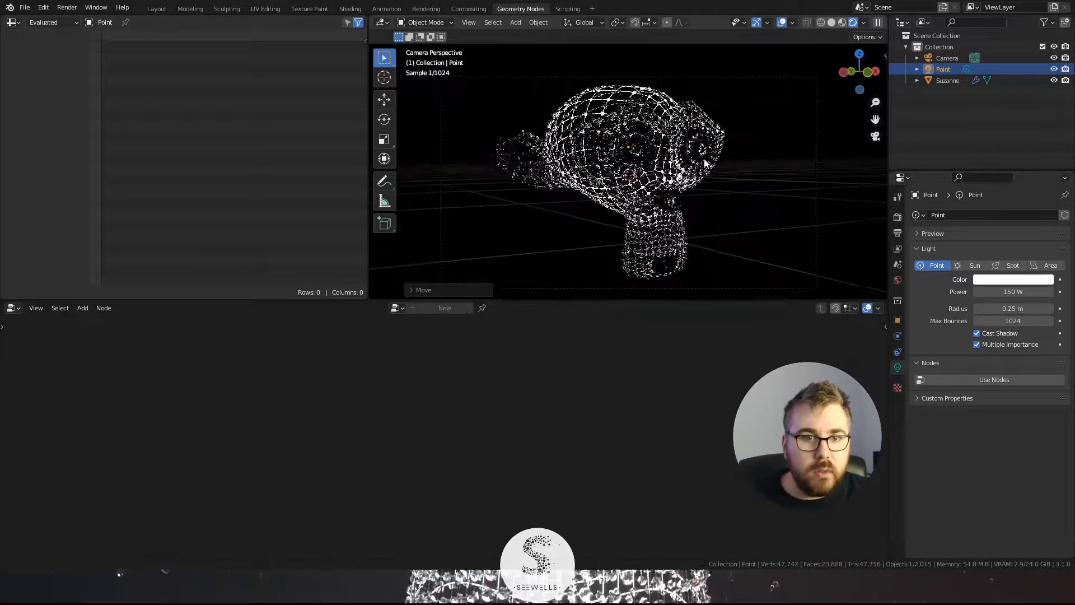
pyautogui.scroll(2, 705, 162)
pyautogui.scroll(6, 576, 124)
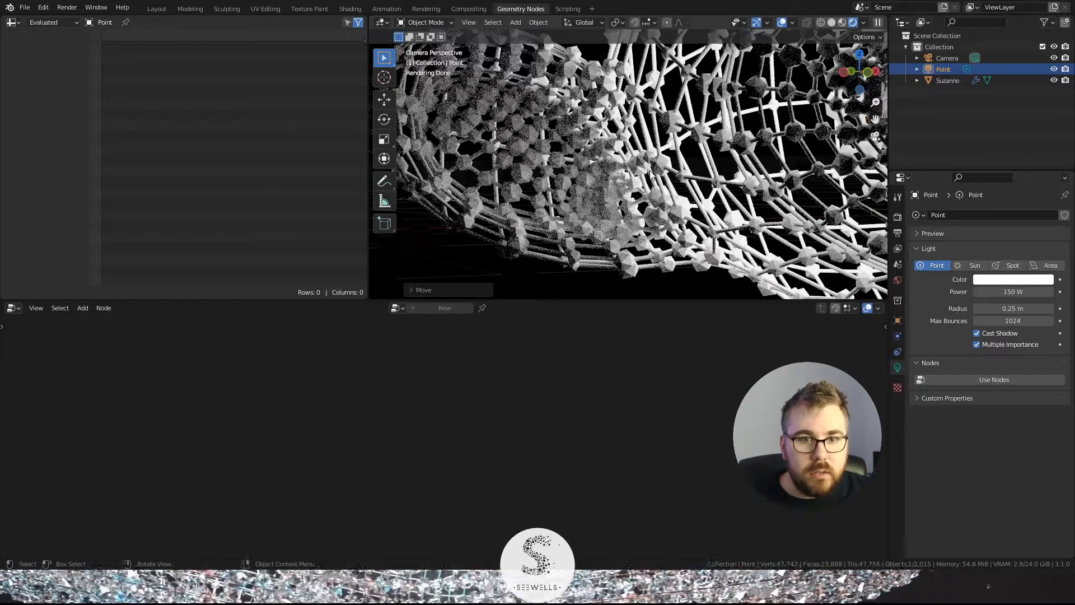
pyautogui.scroll(-6, 617, 150)
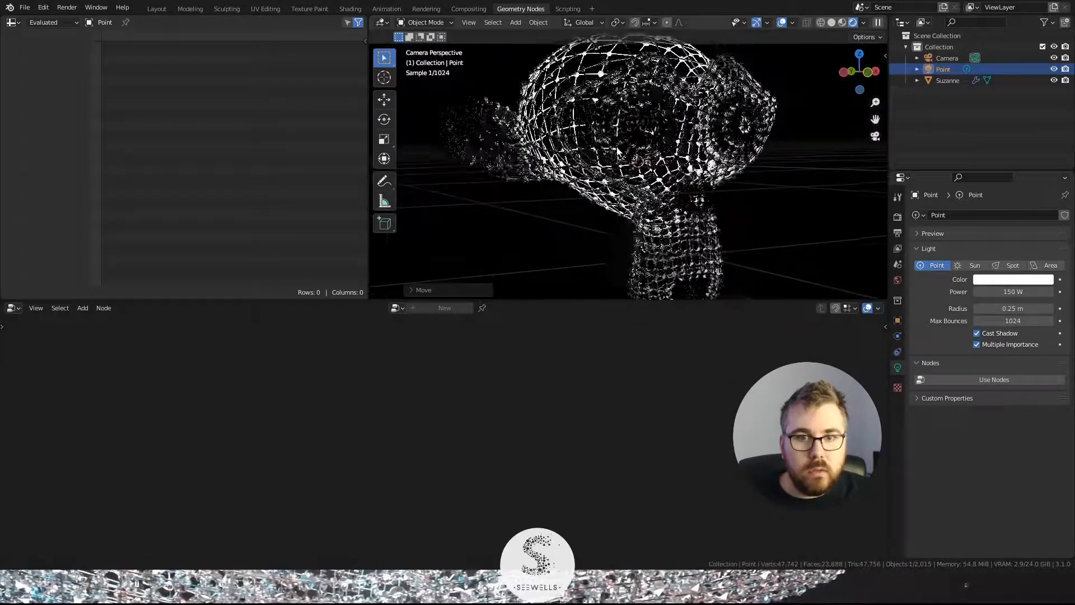
pyautogui.scroll(-3, 617, 150)
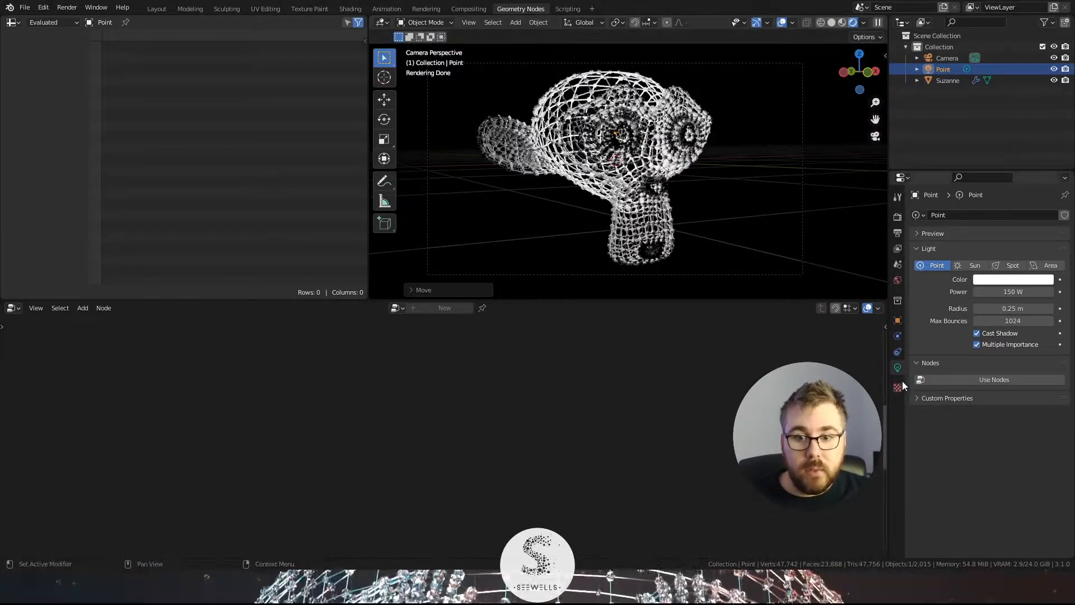
# Step: Create a new material on the monkey head and name it VERRE
pyautogui.click(679, 155)
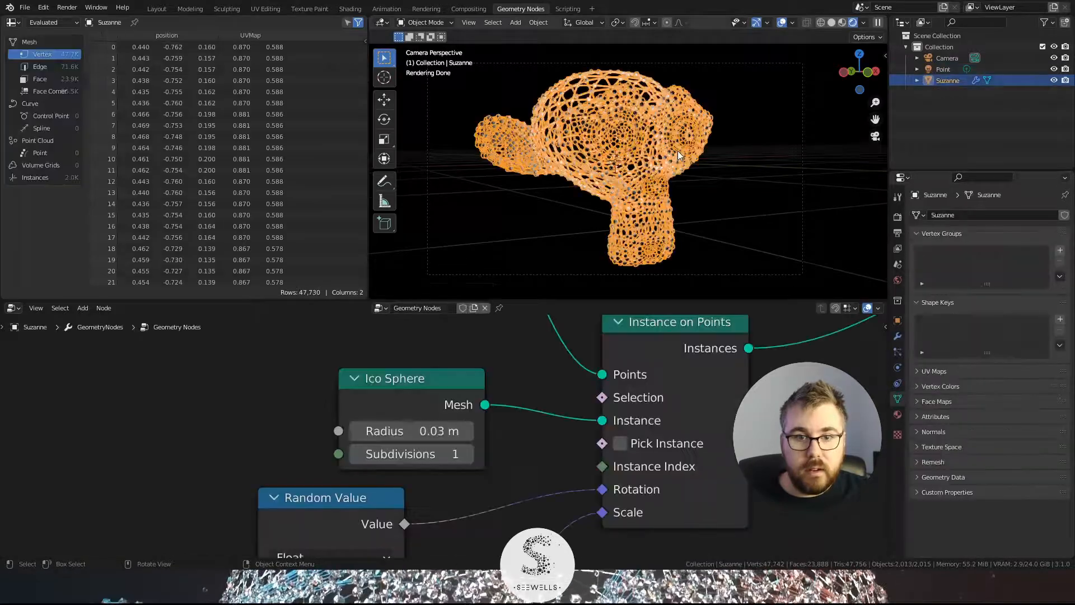
pyautogui.click(897, 415)
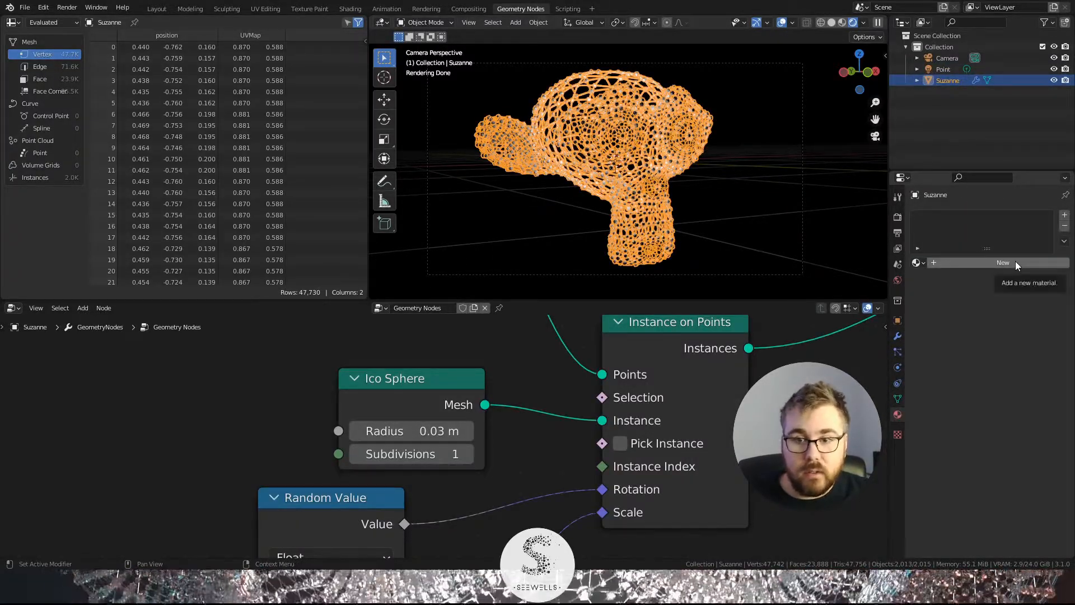
pyautogui.click(1066, 215)
pyautogui.click(974, 264)
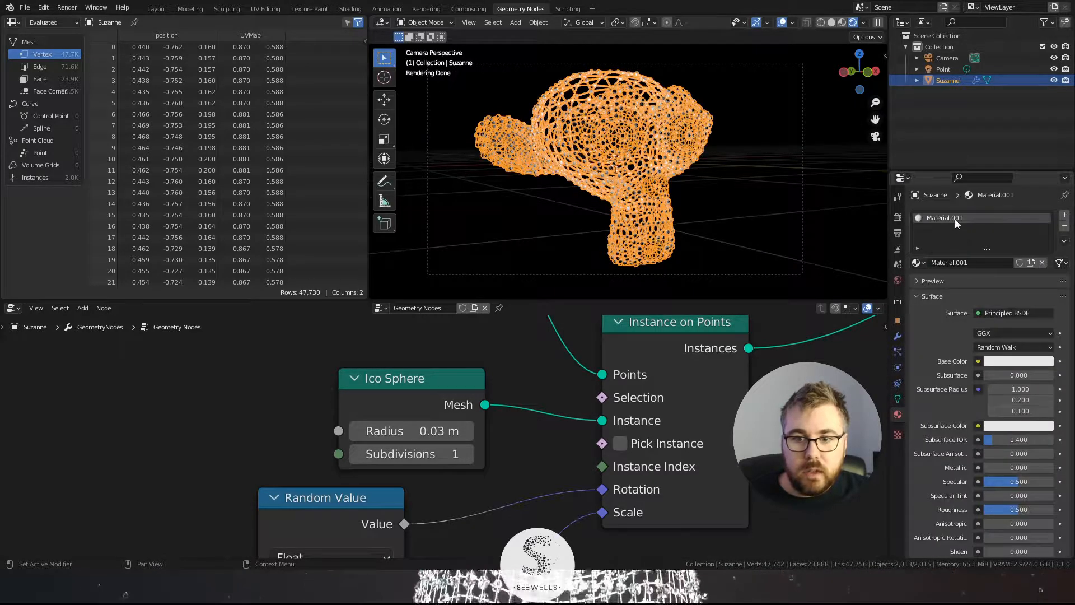
pyautogui.doubleClick(955, 220)
pyautogui.write('Vze')
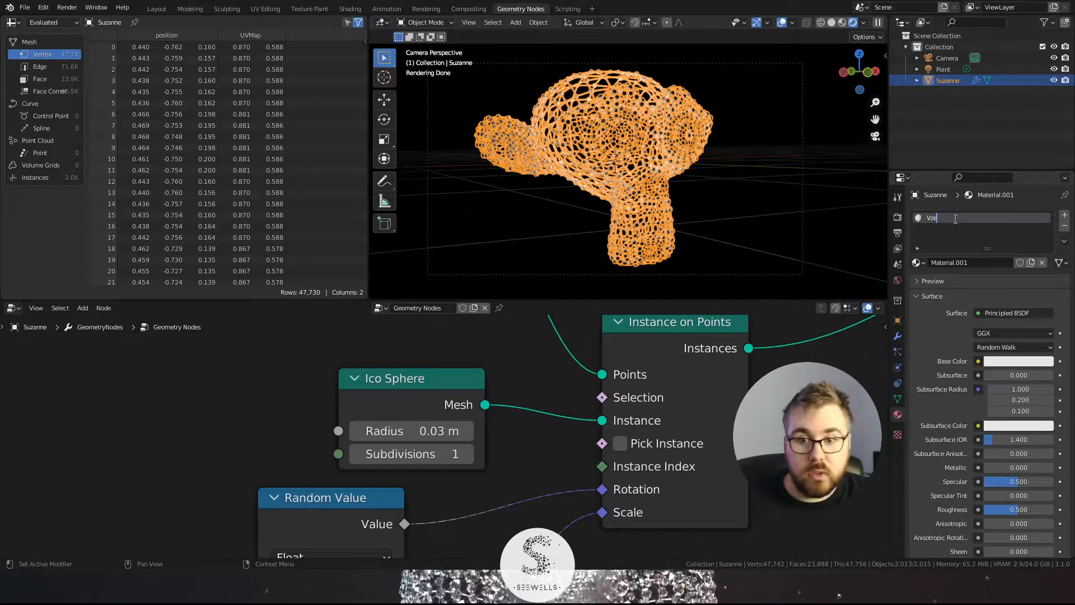
pyautogui.write('RE')
pyautogui.press('Return')
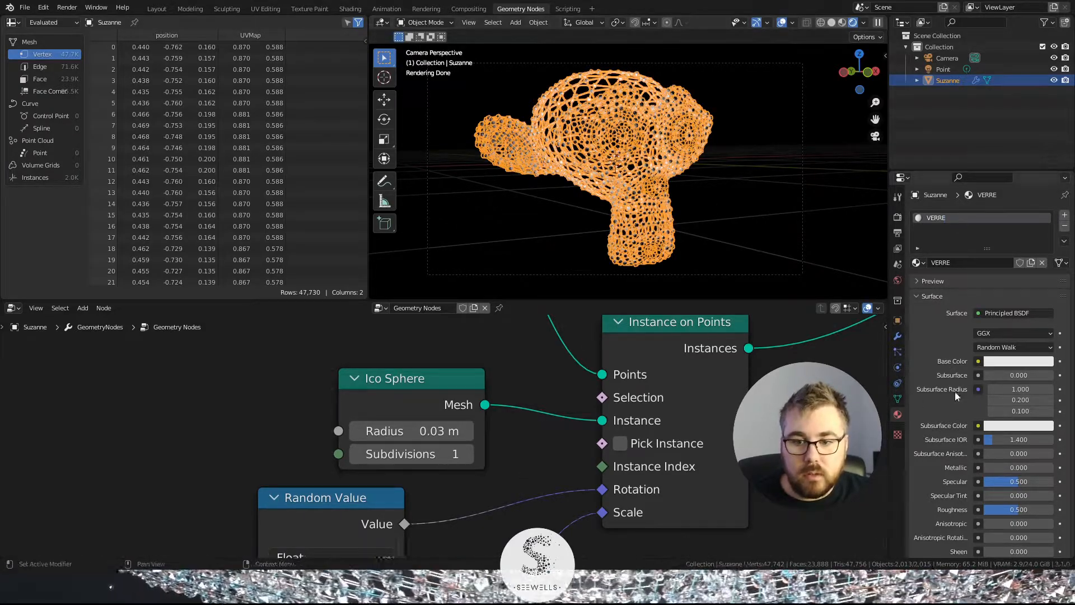
# Step: Set the VERRE material's Base Color to pure white and its Transmission to 1, and deselect the monkey head
pyautogui.click(1023, 360)
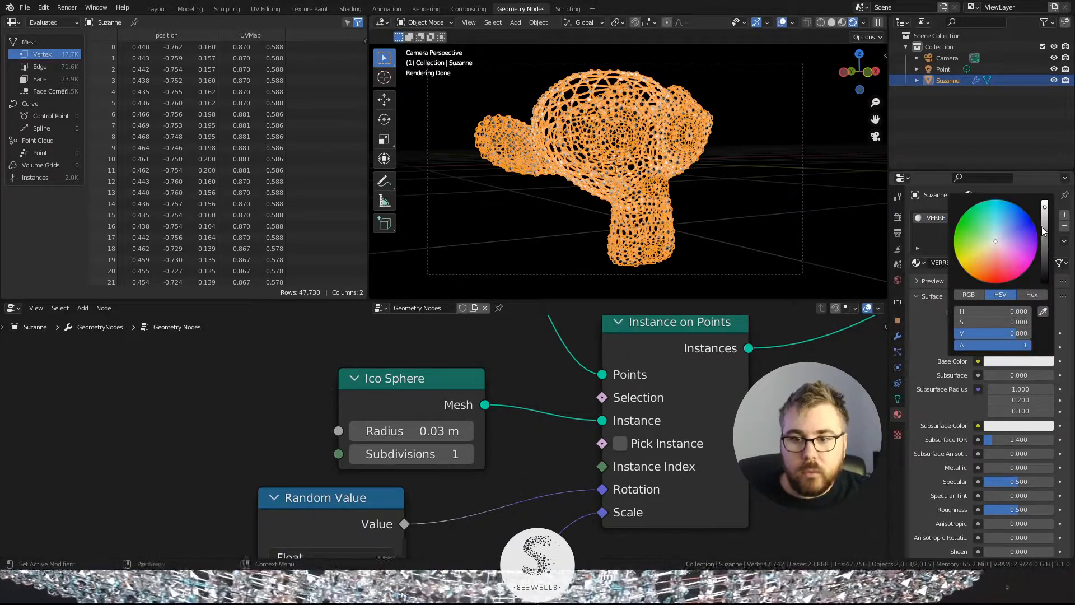
pyautogui.moveTo(1045, 208); pyautogui.dragTo(1045, 203)
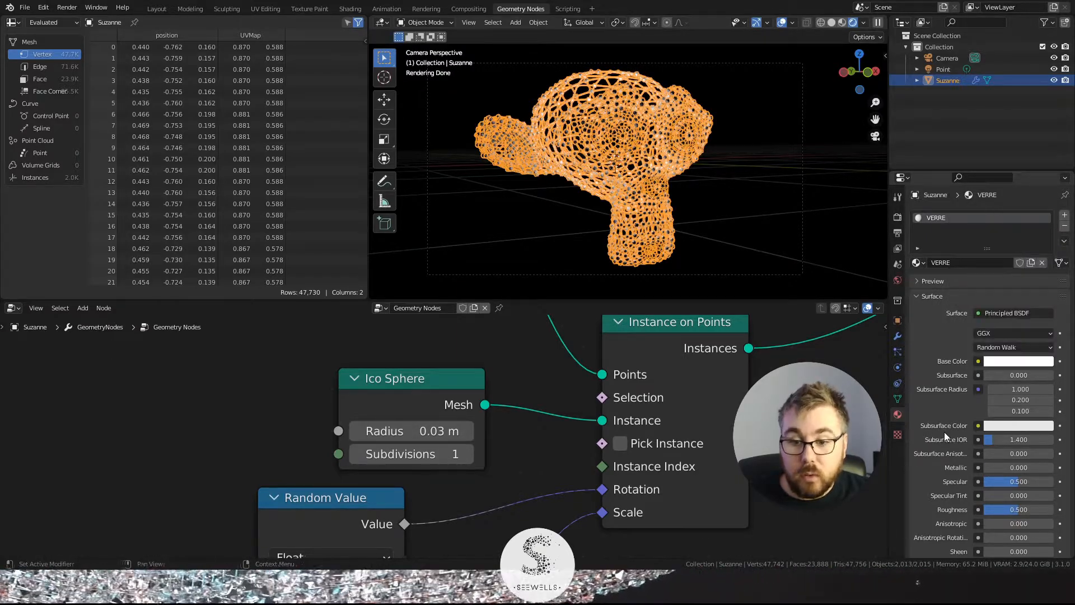
pyautogui.scroll(-6, 944, 432)
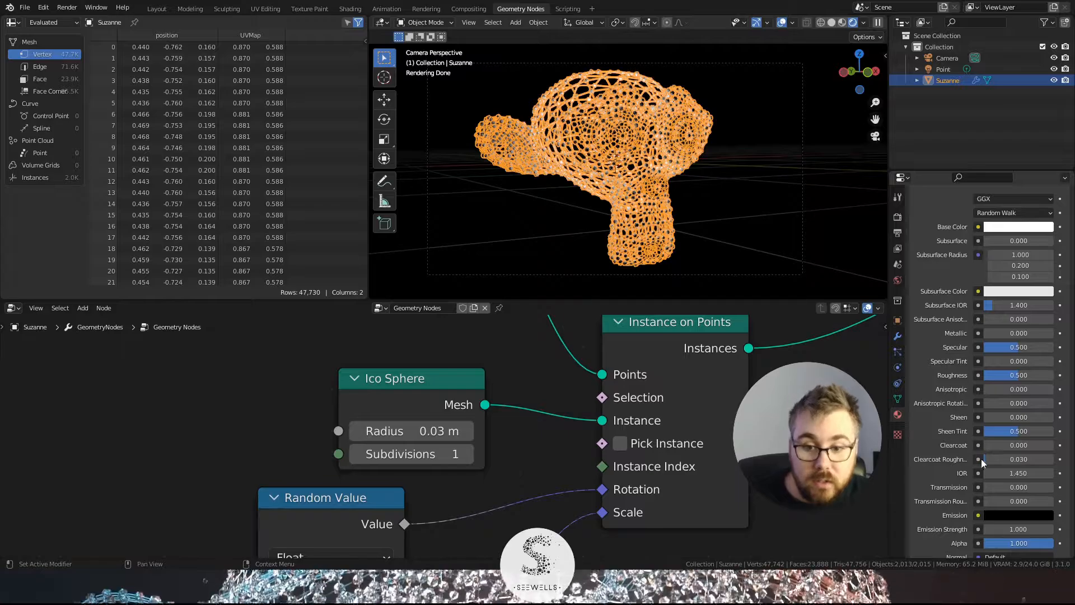
pyautogui.moveTo(999, 490); pyautogui.dragTo(1069, 487)
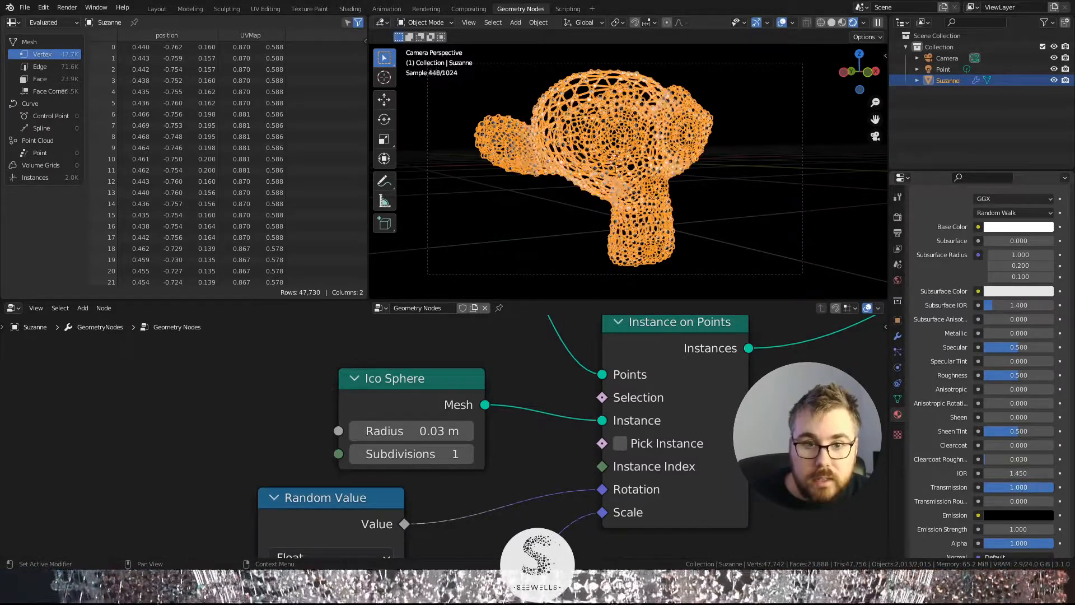
pyautogui.click(771, 197)
pyautogui.scroll(6, 728, 190)
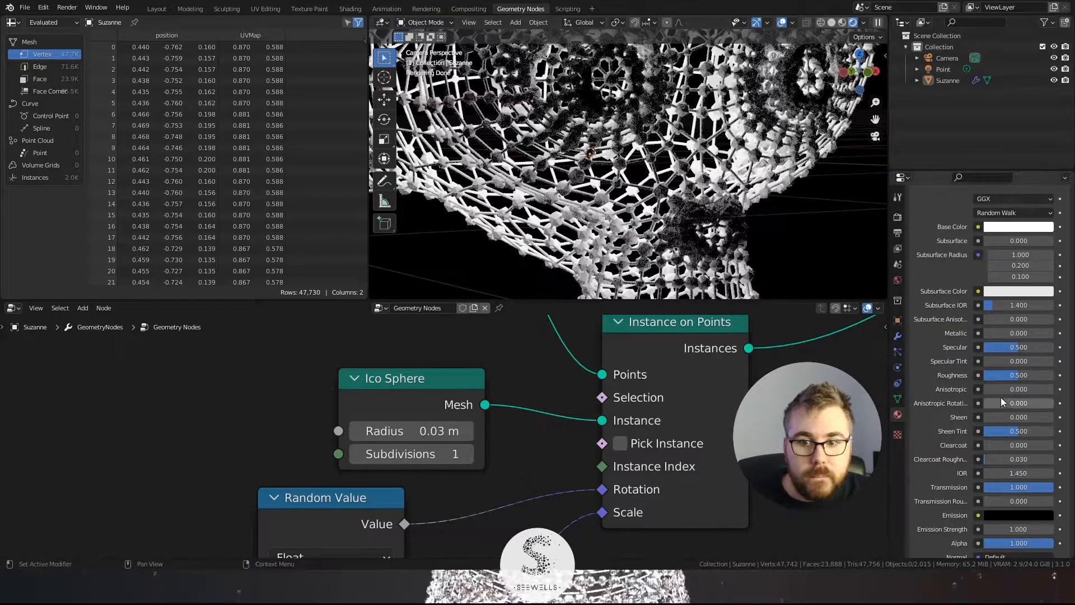
# Step: Shift the Group Output and Join Geometry nodes away from Curve to Mesh to free space for another node
pyautogui.scroll(-7, 674, 429)
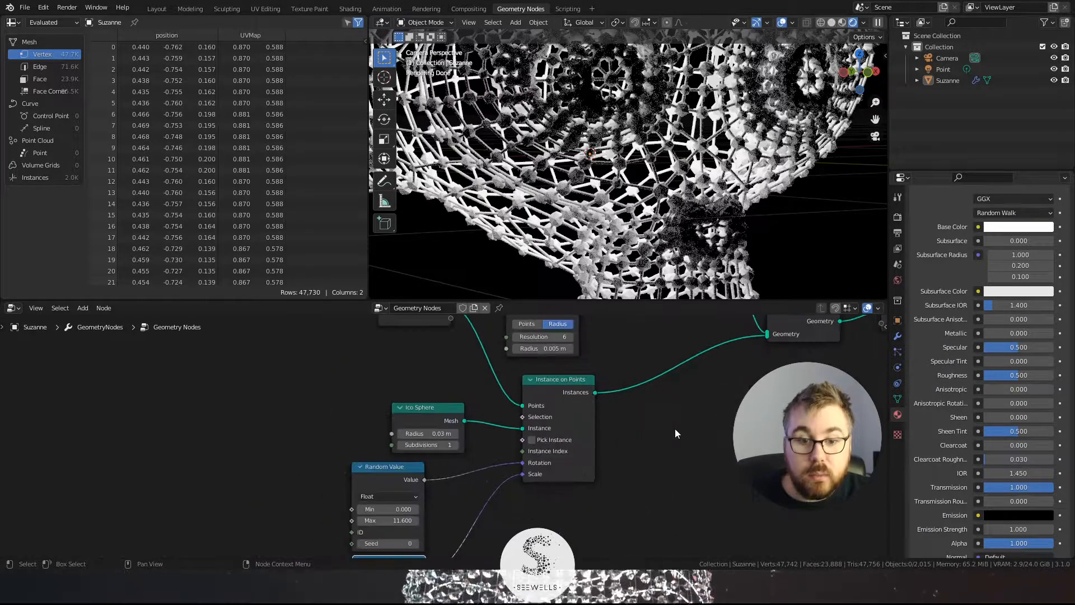
pyautogui.moveTo(673, 430); pyautogui.dragTo(555, 473, button='middle')
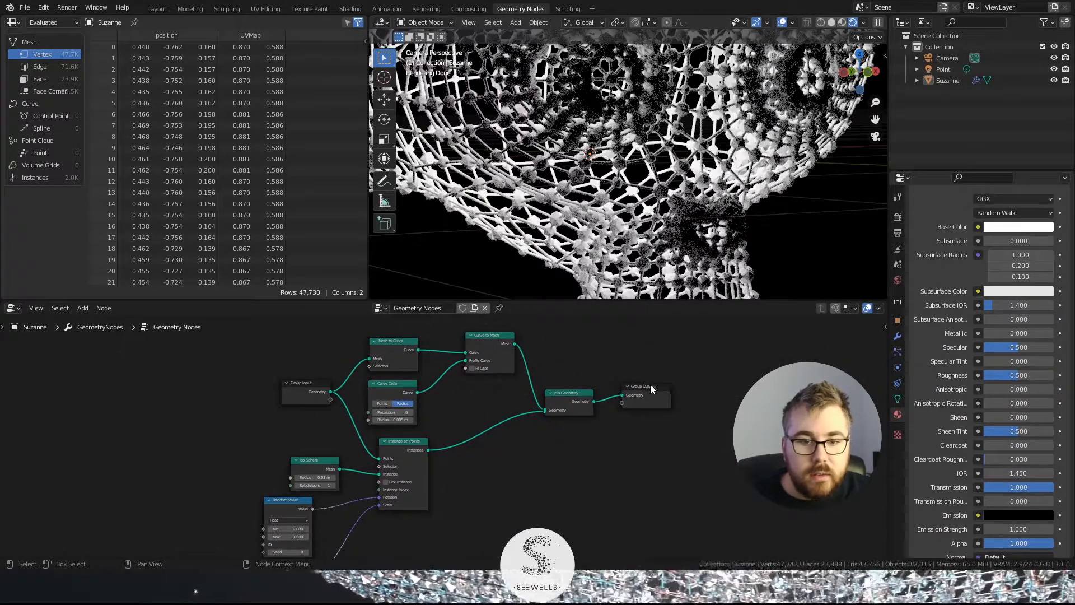
pyautogui.moveTo(650, 384); pyautogui.dragTo(742, 394)
pyautogui.moveTo(589, 396); pyautogui.dragTo(680, 395)
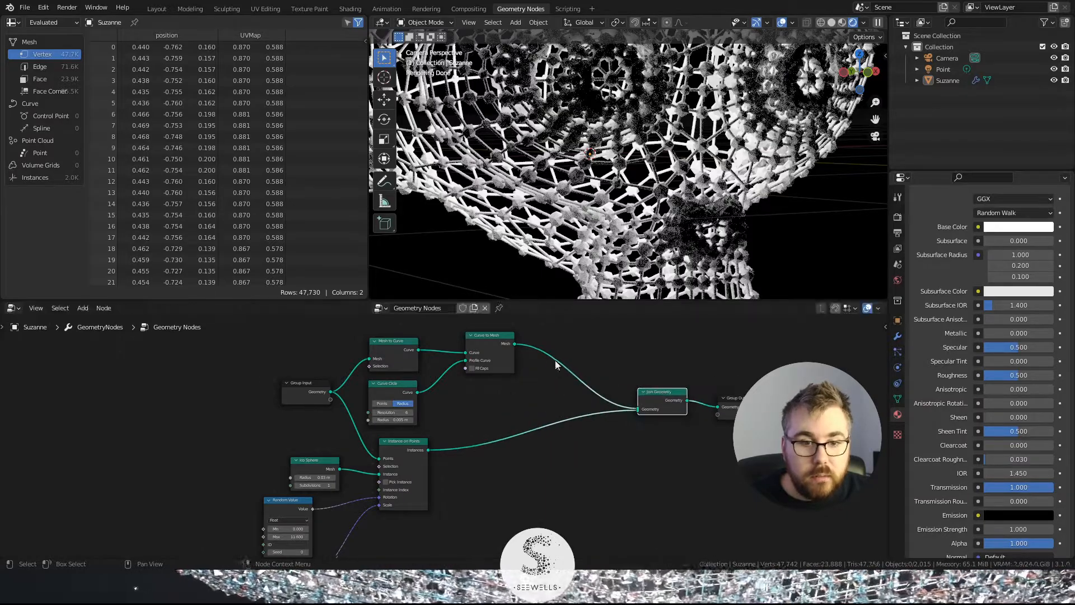
# Step: Insert a Set Material node between Curve to Mesh and Join Geometry and assign the VERRE material to it
pyautogui.hotkey('shift', 'a')
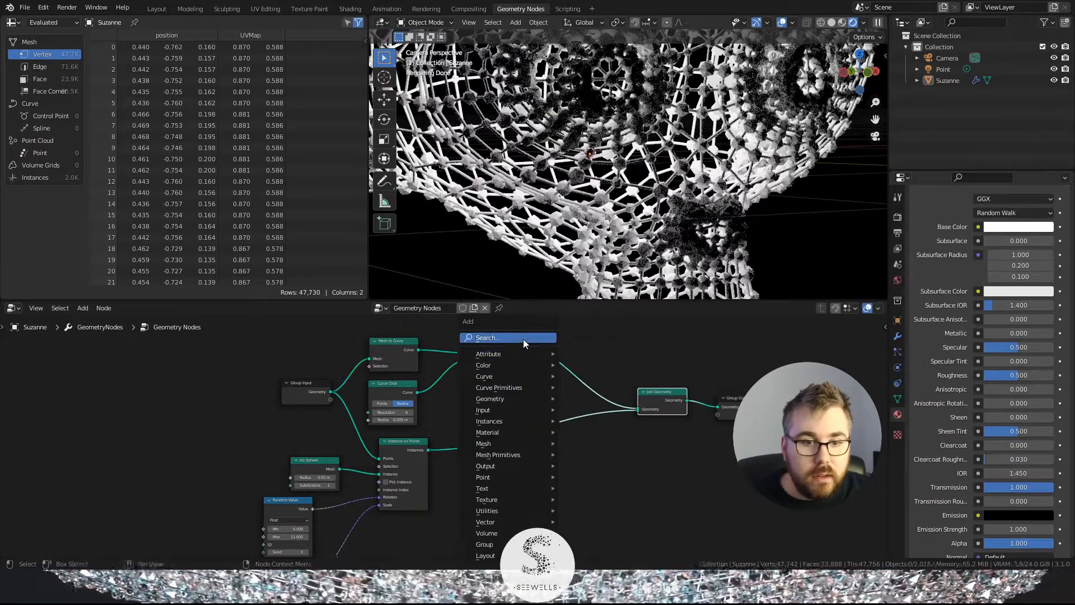
pyautogui.click(523, 338)
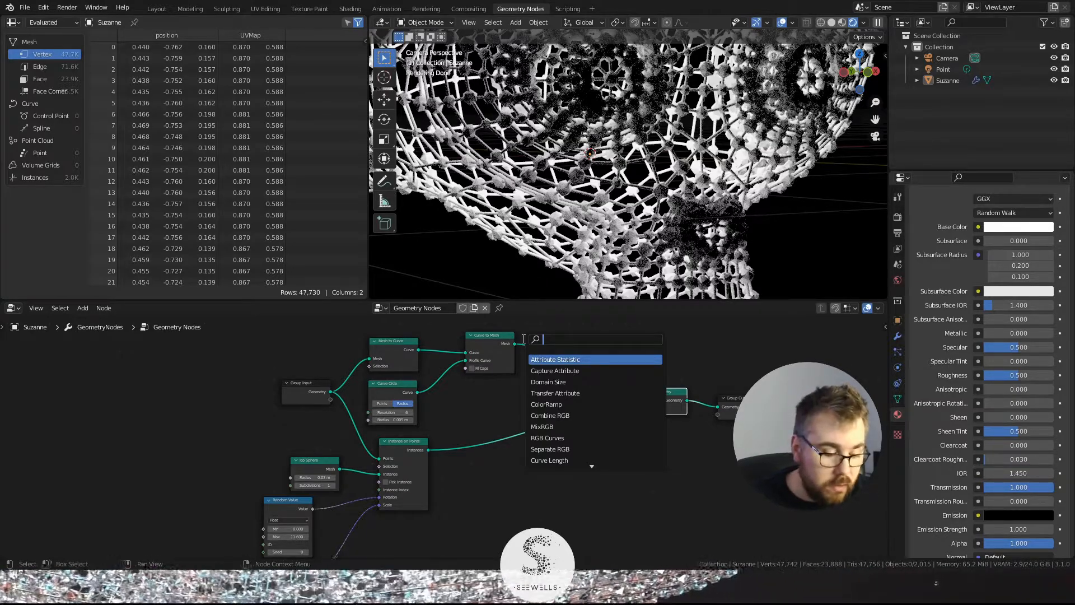
pyautogui.write('set mate')
pyautogui.press('Return')
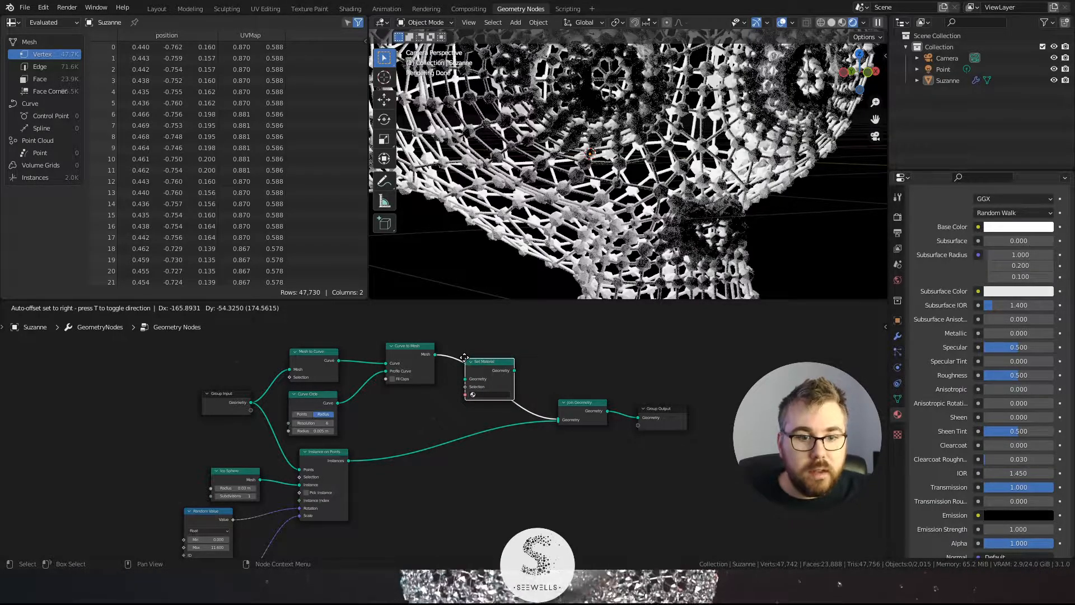
pyautogui.click(464, 357)
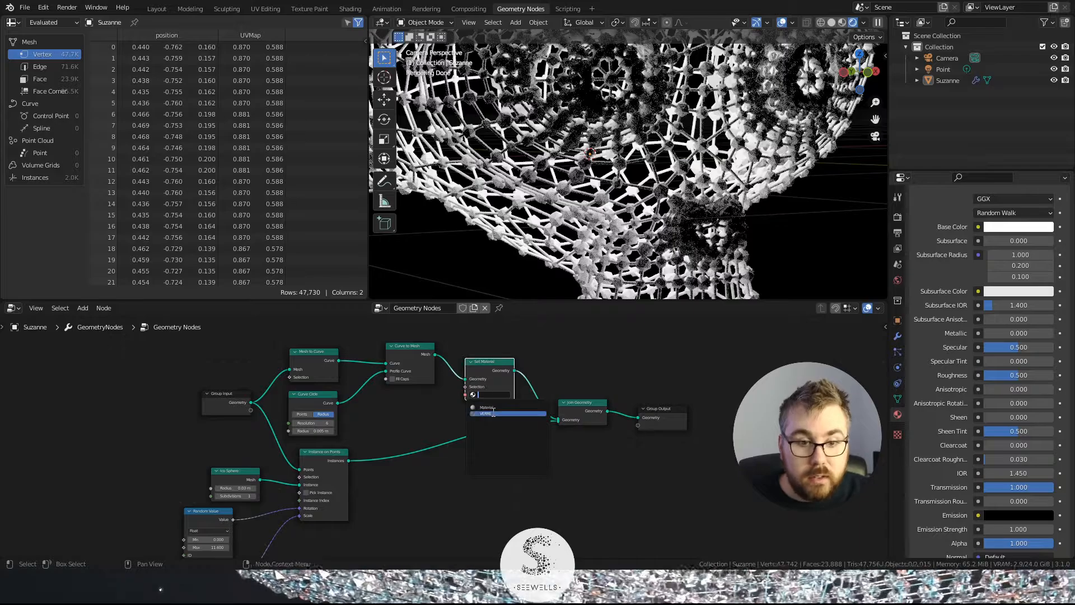
pyautogui.click(492, 413)
# Step: Duplicate the VERRE Set Material node and insert the copy between Instance on Points and Join Geometry
pyautogui.moveTo(627, 167); pyautogui.dragTo(658, 185, button='middle')
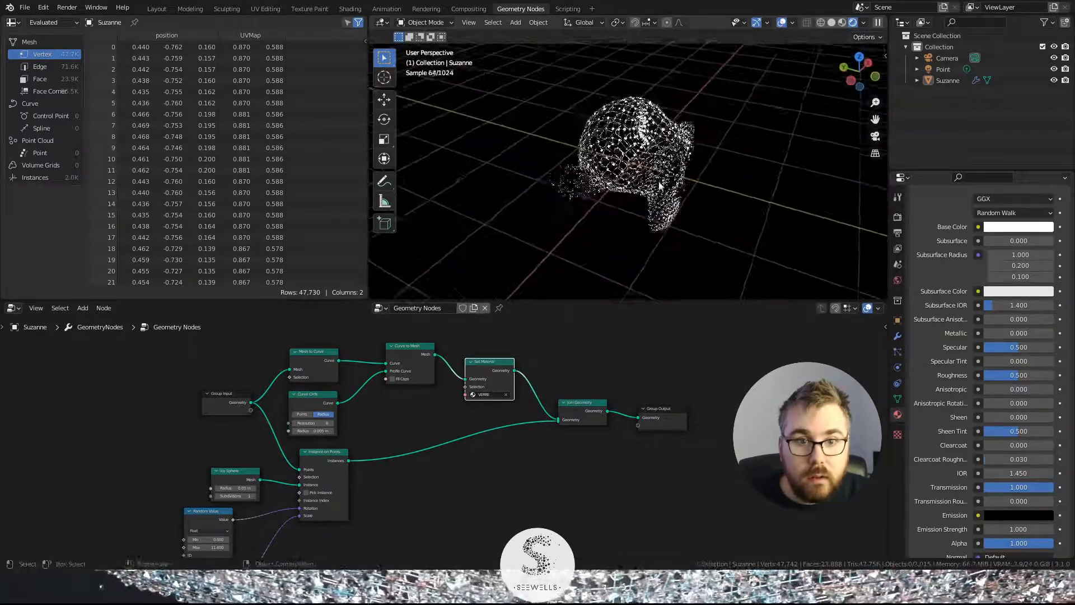
pyautogui.scroll(10, 658, 185)
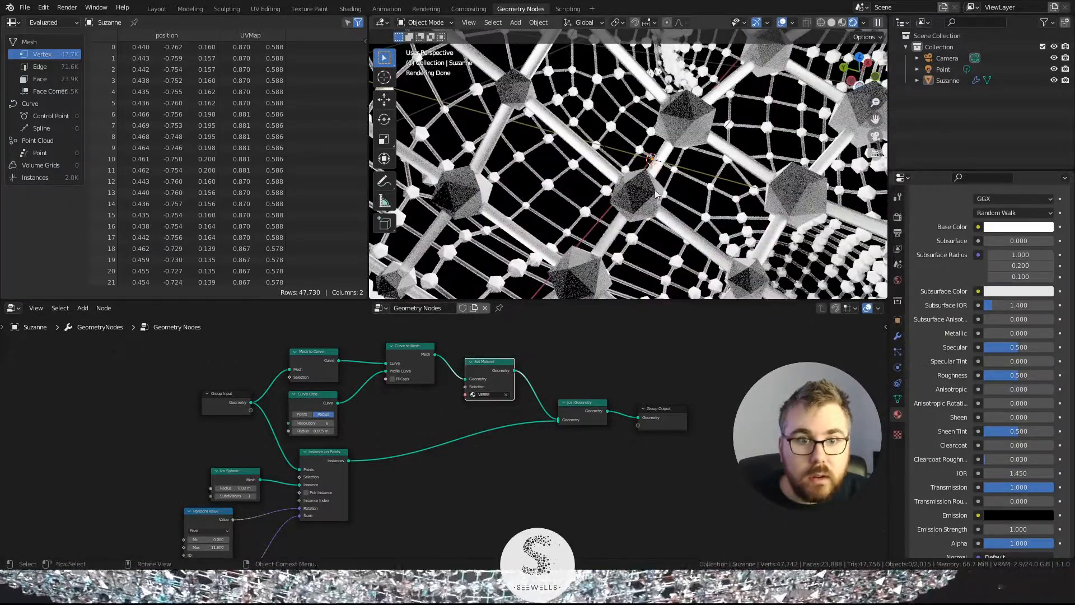
pyautogui.scroll(1, 546, 394)
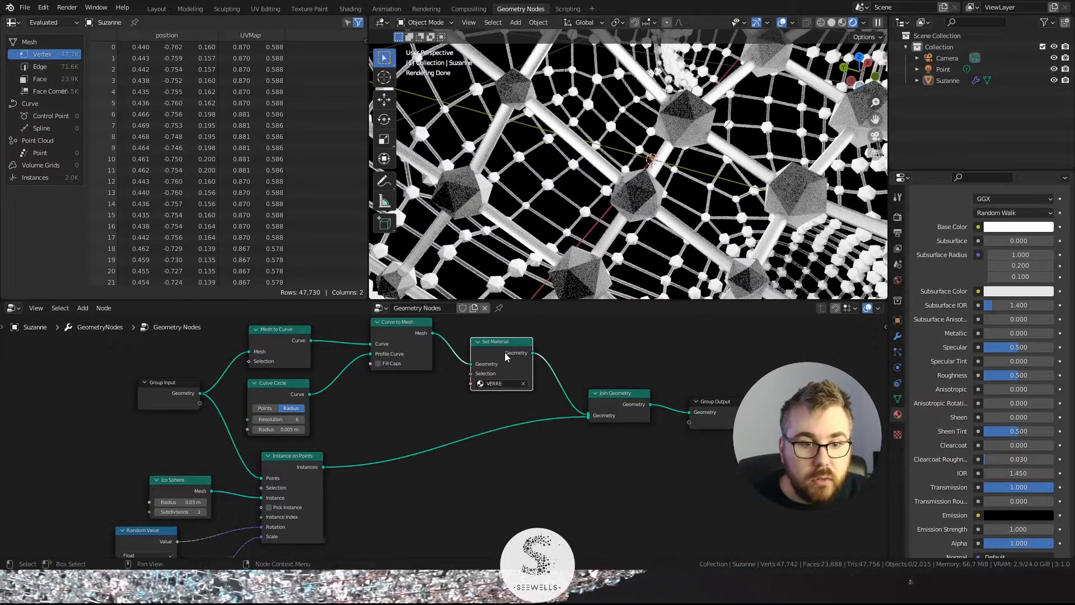
pyautogui.hotkey('shift', 'd')
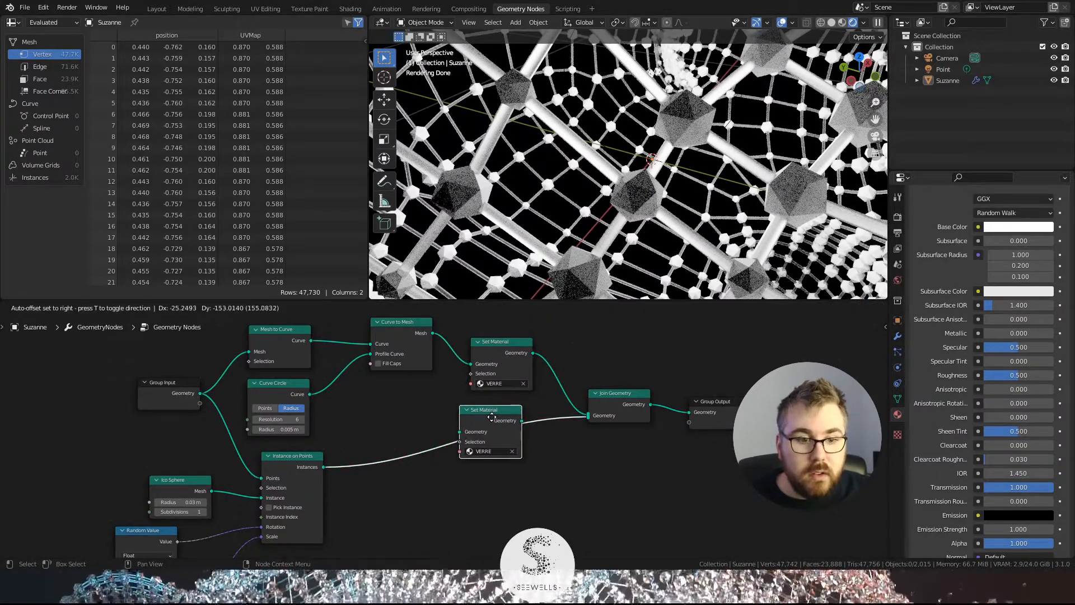
pyautogui.click(488, 418)
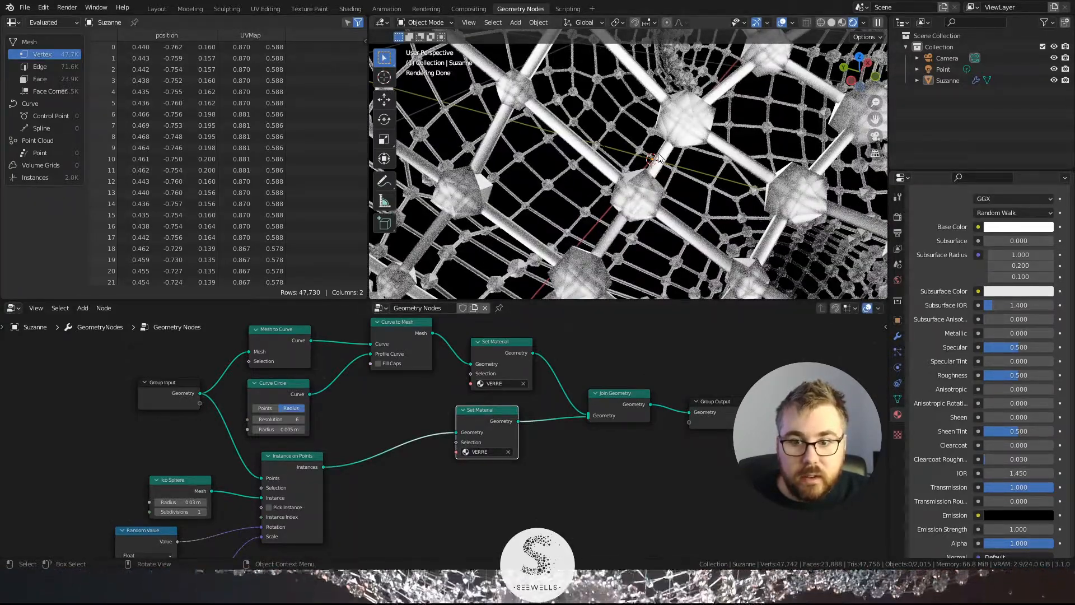
# Step: Lower the VERRE material's Roughness to 0.016 and check the glass in the camera view
pyautogui.press('KP_0')
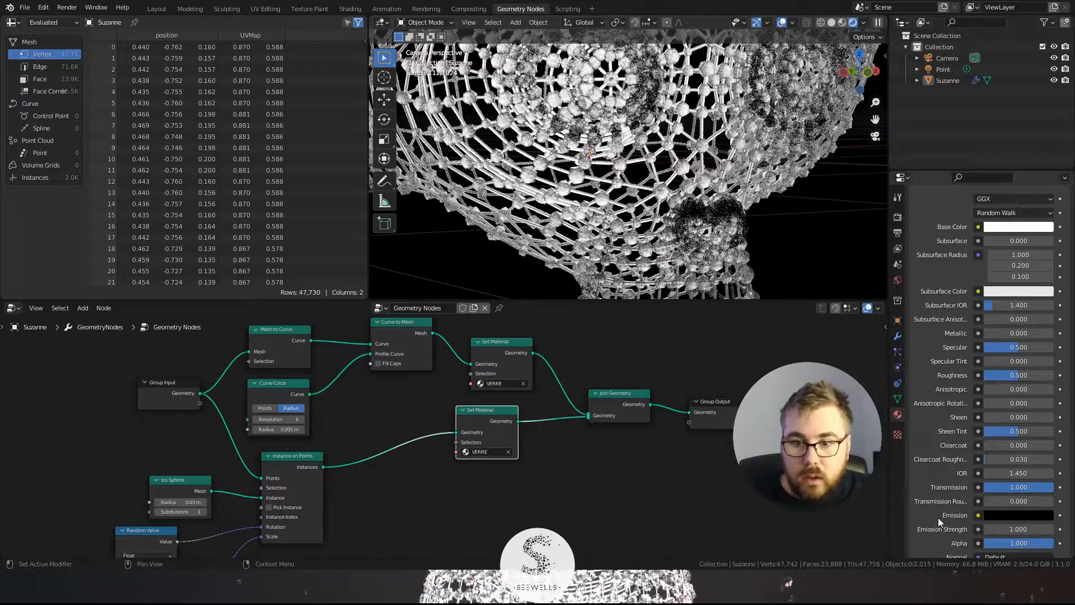
pyautogui.moveTo(1036, 375); pyautogui.dragTo(1002, 375)
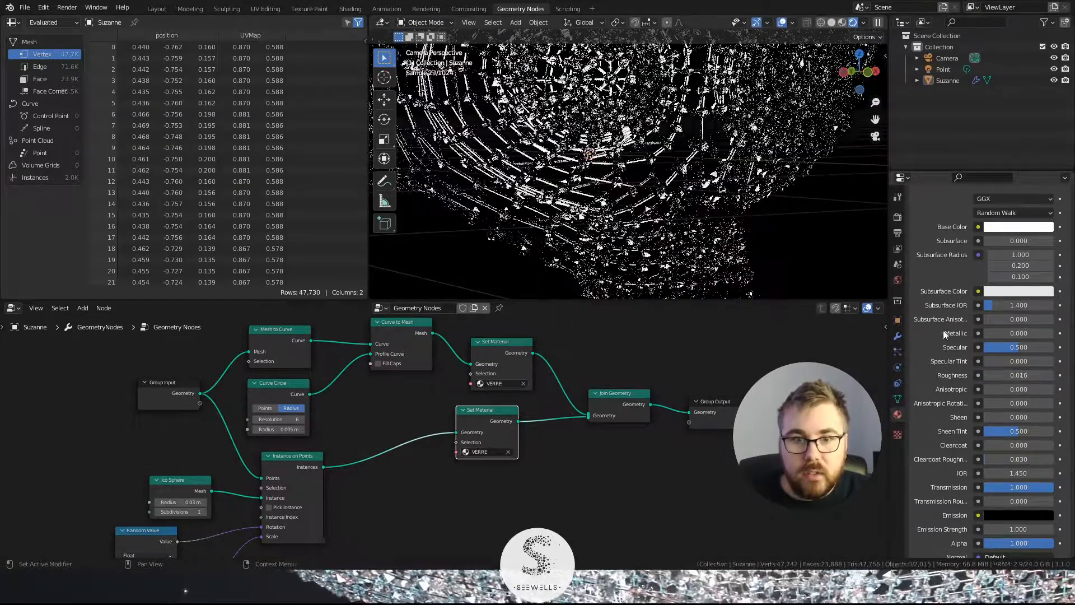
pyautogui.scroll(-2, 679, 167)
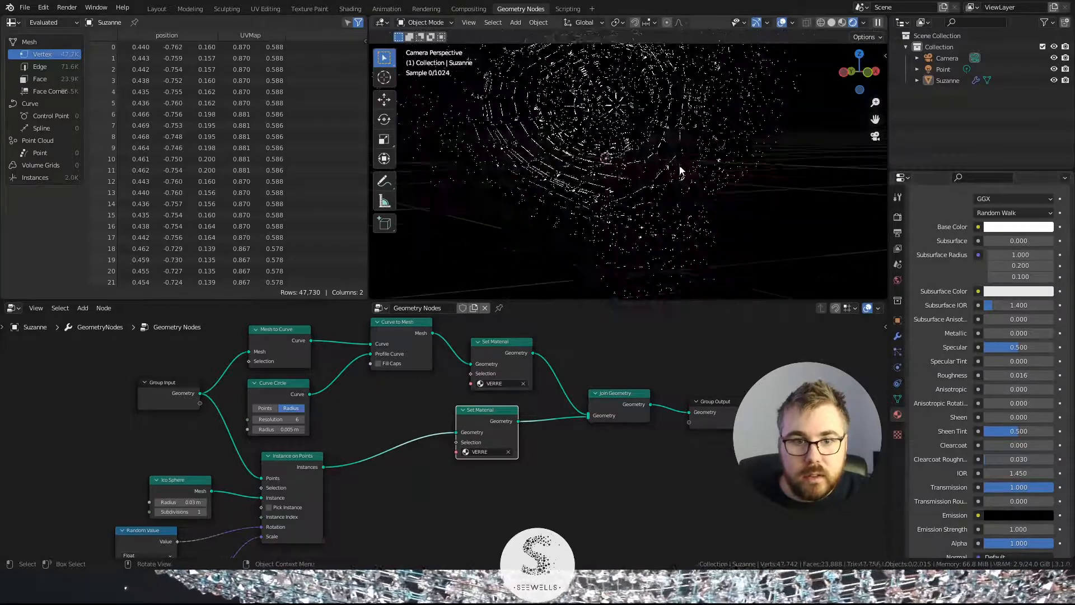
pyautogui.keyDown('shift'); pyautogui.moveTo(678, 165); pyautogui.dragTo(689, 187, button='middle'); pyautogui.keyUp('shift')
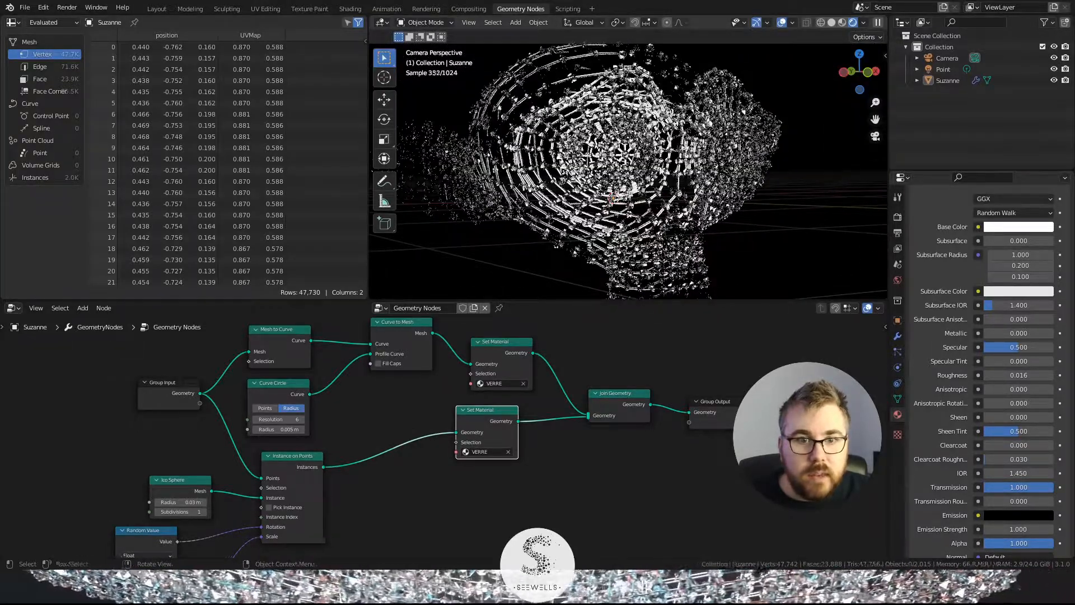
pyautogui.scroll(2, 690, 190)
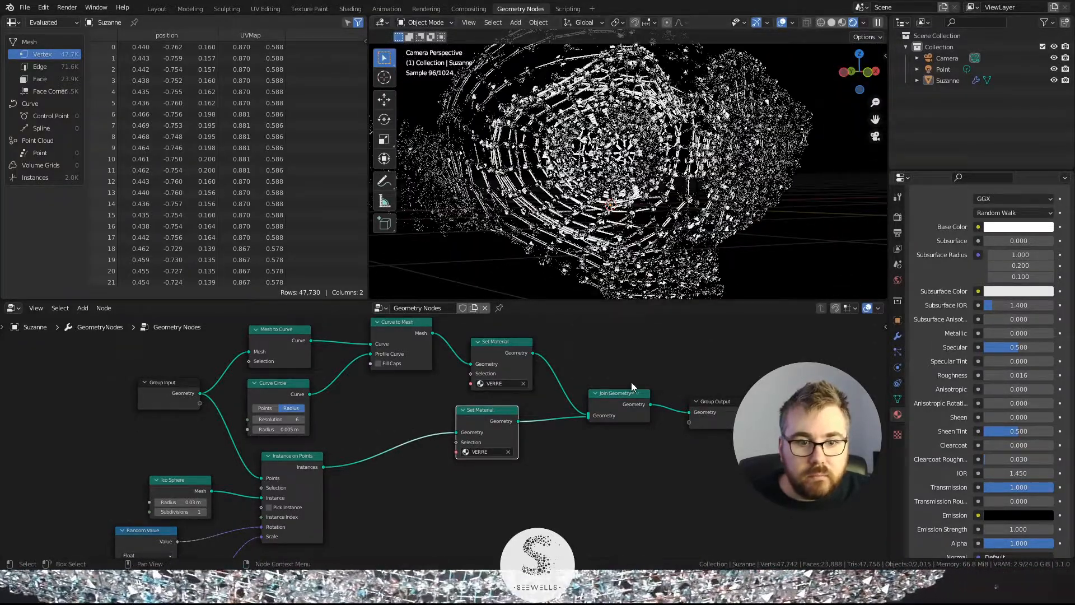
# Step: Add a second material slot to the monkey head with a new material named METAL
pyautogui.moveTo(507, 345); pyautogui.dragTo(498, 344)
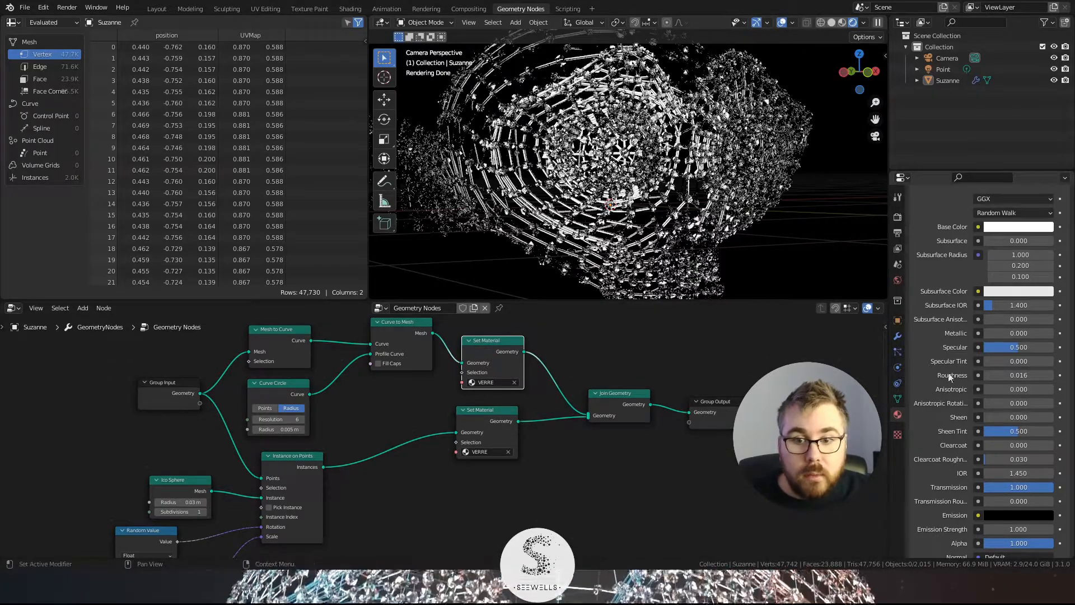
pyautogui.scroll(6, 957, 362)
pyautogui.click(1064, 216)
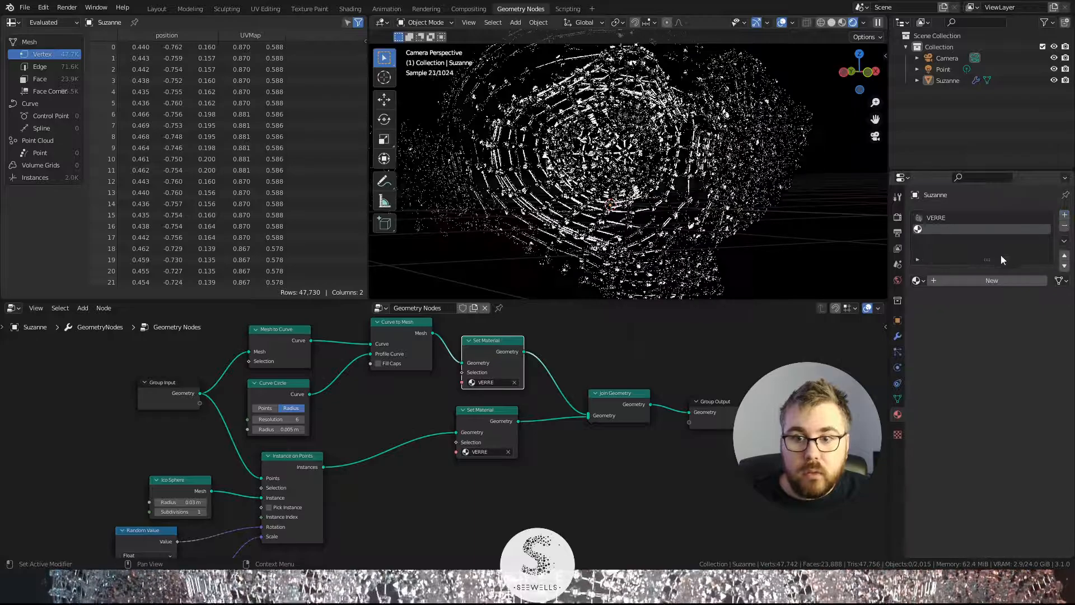
pyautogui.click(969, 281)
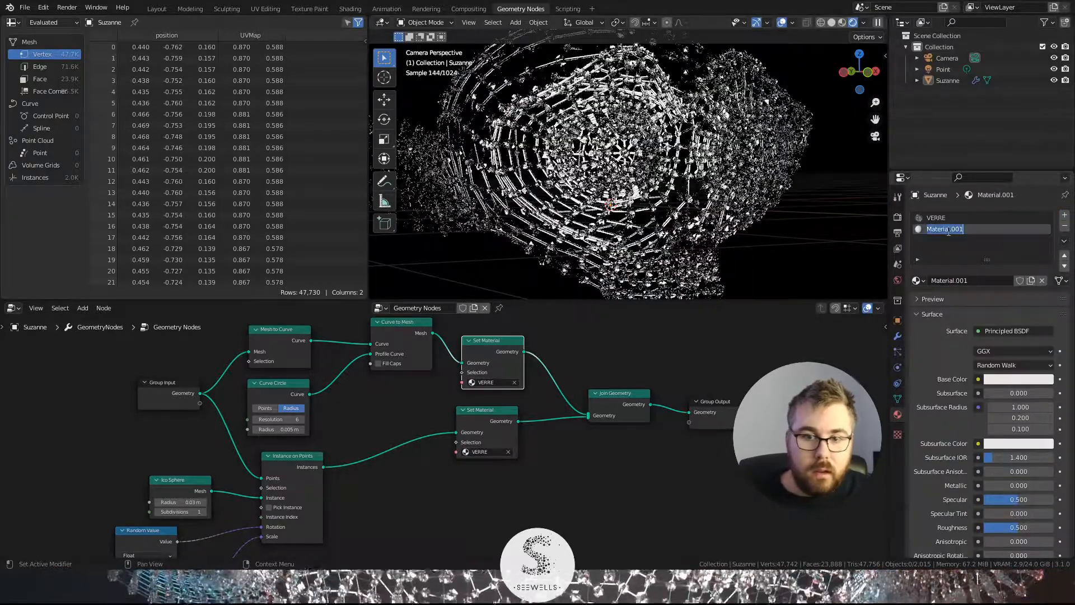
pyautogui.doubleClick(946, 229)
pyautogui.write('METAL')
pyautogui.press('Return')
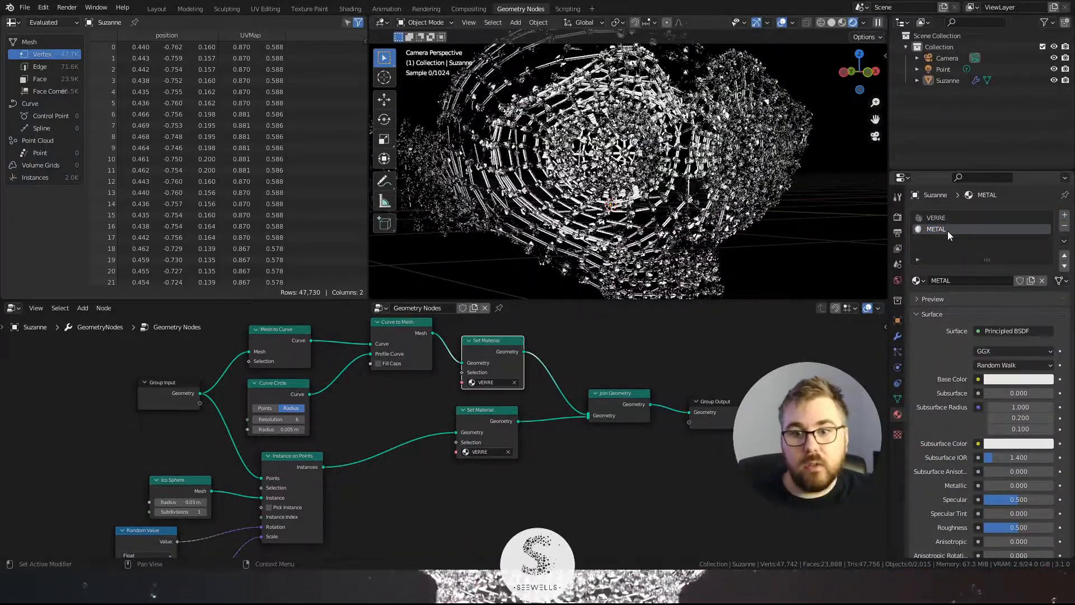
# Step: Set the METAL material's Metallic to 1 and its Roughness to 0.048
pyautogui.scroll(-4, 949, 439)
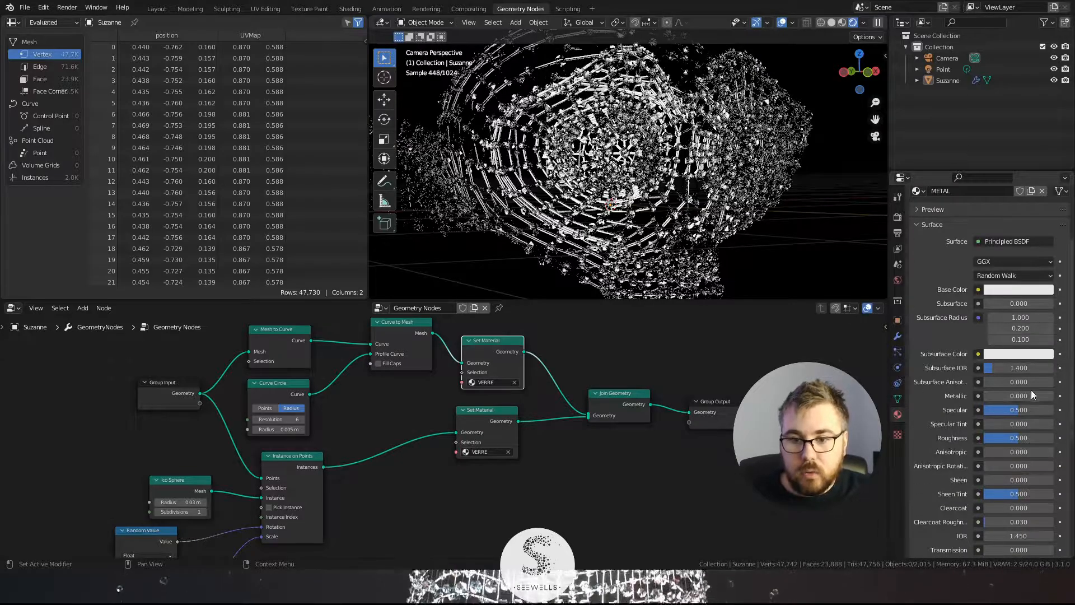
pyautogui.moveTo(1003, 395); pyautogui.dragTo(1053, 396)
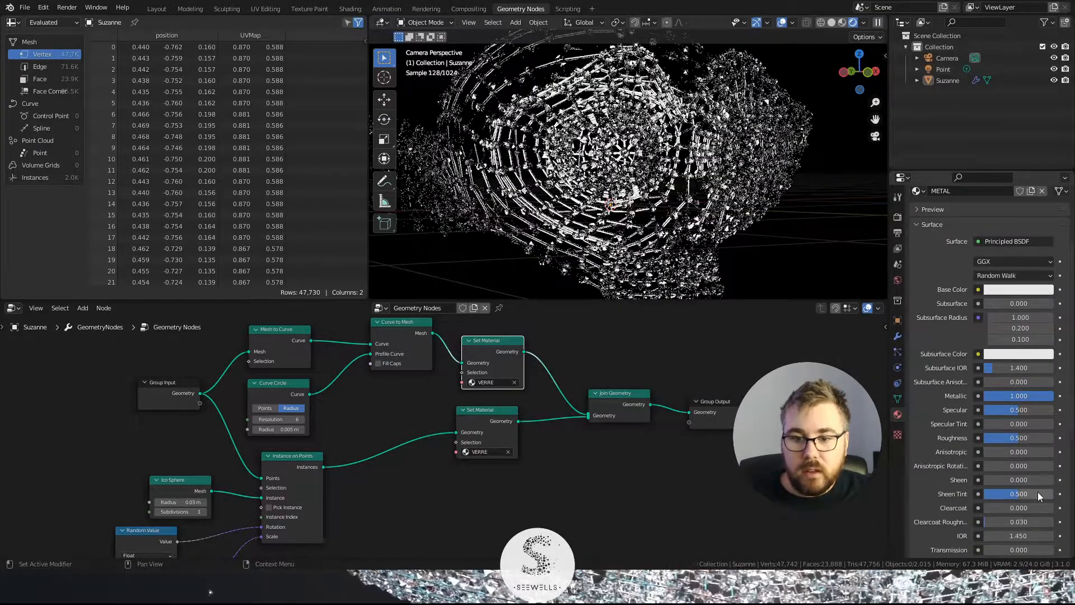
pyautogui.moveTo(1030, 437); pyautogui.dragTo(999, 438)
# Step: Show the scene in wireframe shading from the right orthographic view
pyautogui.scroll(-3, 674, 158)
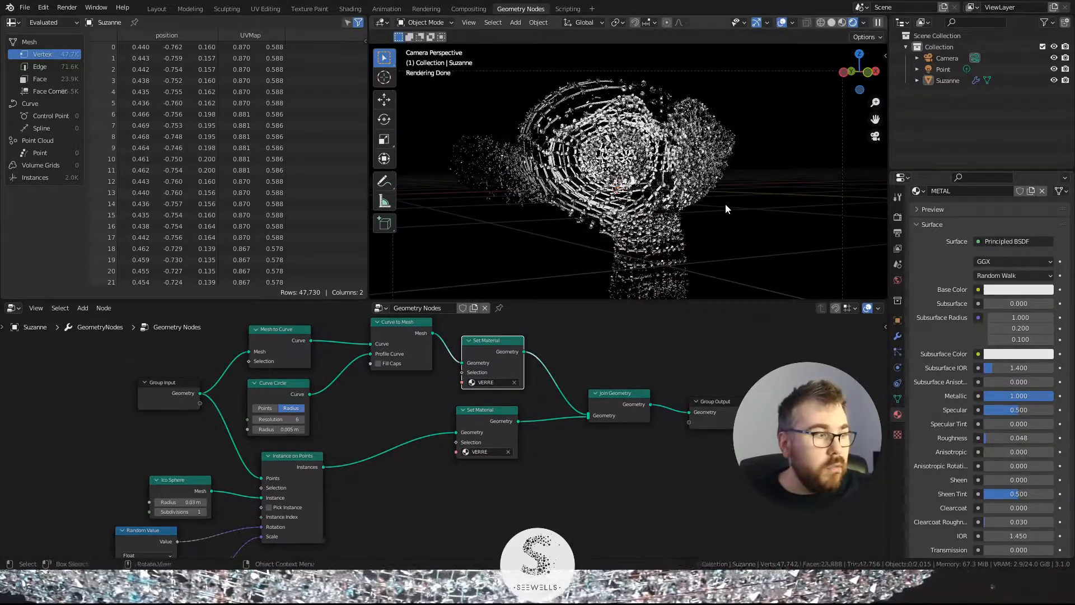
pyautogui.scroll(5, 724, 203)
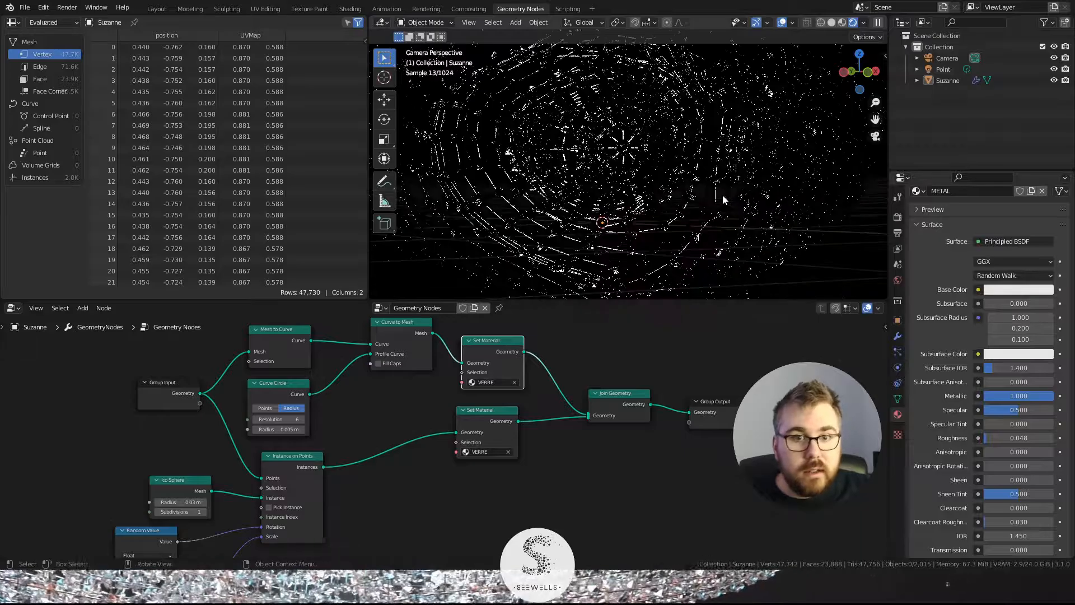
pyautogui.scroll(3, 660, 169)
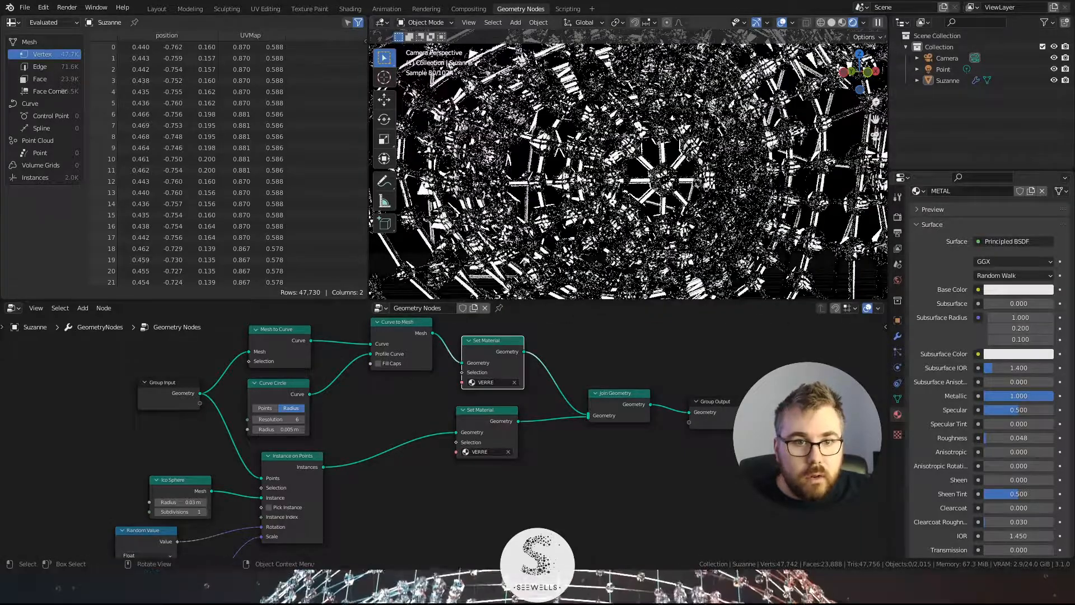
pyautogui.scroll(-8, 660, 179)
pyautogui.scroll(2, 659, 179)
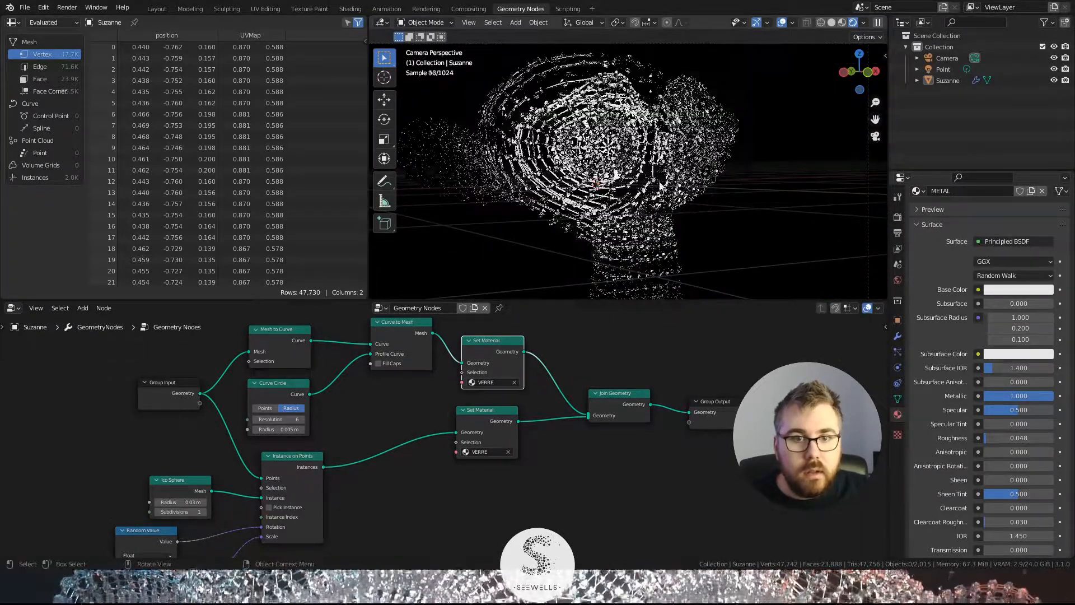
pyautogui.press('z')
pyautogui.click(592, 171)
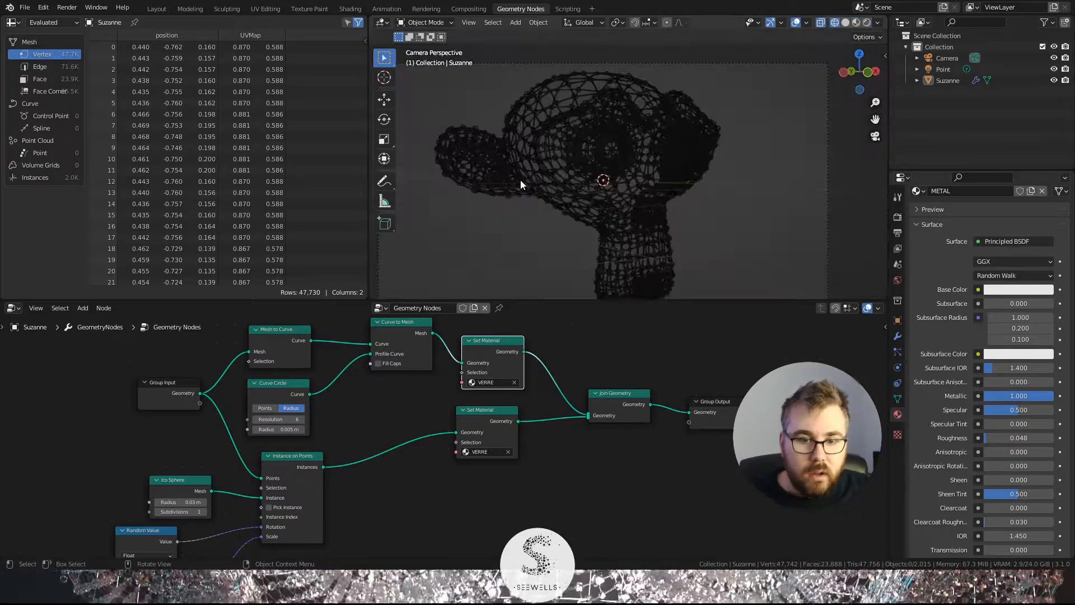
pyautogui.press('KP_1')
pyautogui.press('KP_3')
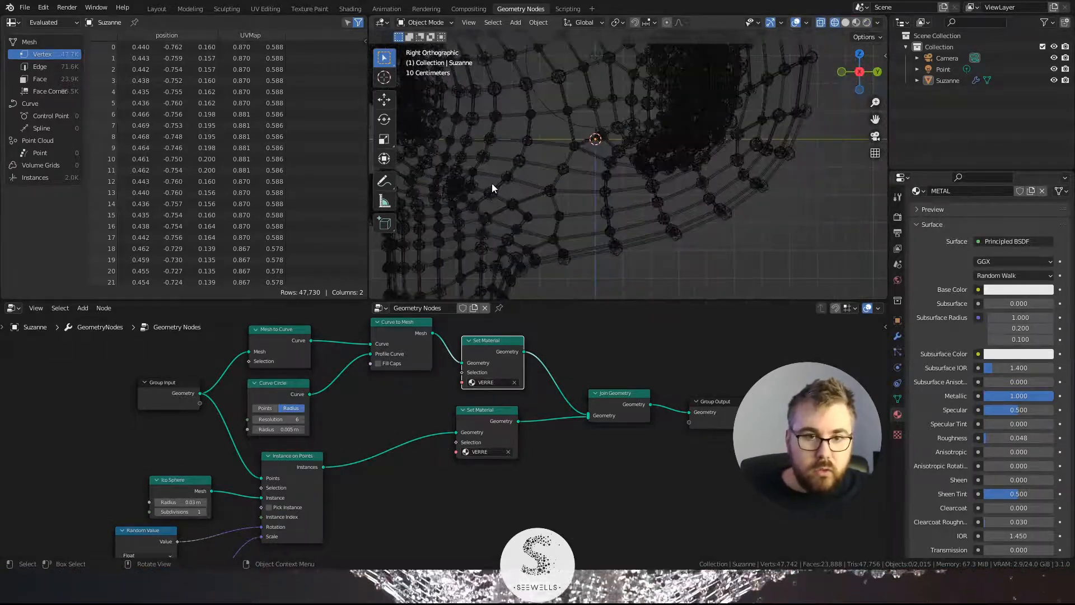
# Step: Duplicate the point light and place the copy inside the monkey's chin, about 0.52 m along negative Y and 0.85 m down
pyautogui.click(611, 109)
pyautogui.keyDown('shift'); pyautogui.moveTo(638, 174); pyautogui.dragTo(654, 149, button='middle'); pyautogui.keyUp('shift')
pyautogui.hotkey('shift', 'd')
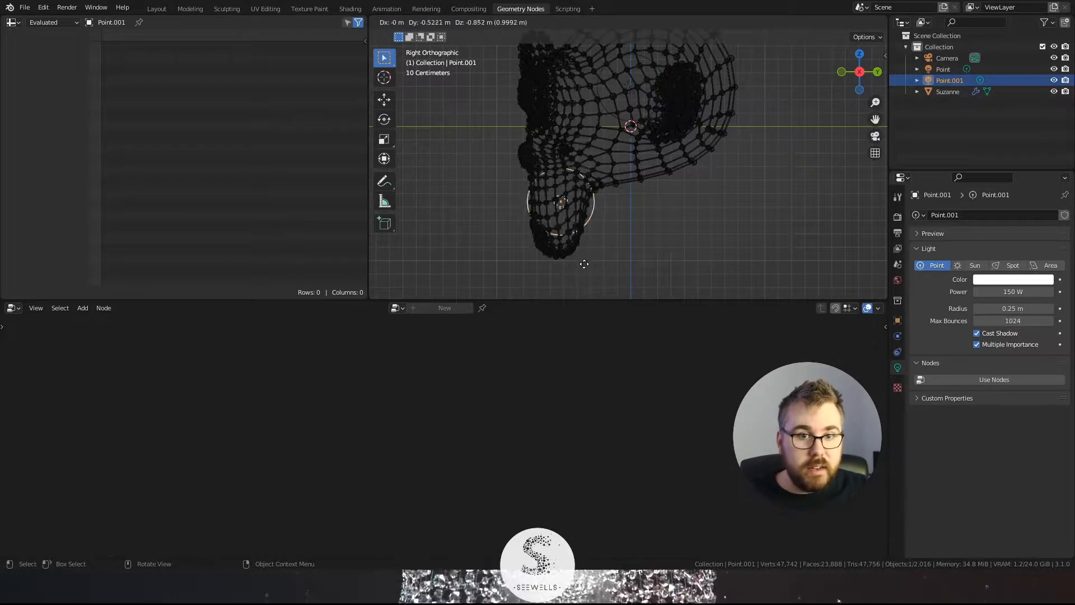
pyautogui.click(583, 264)
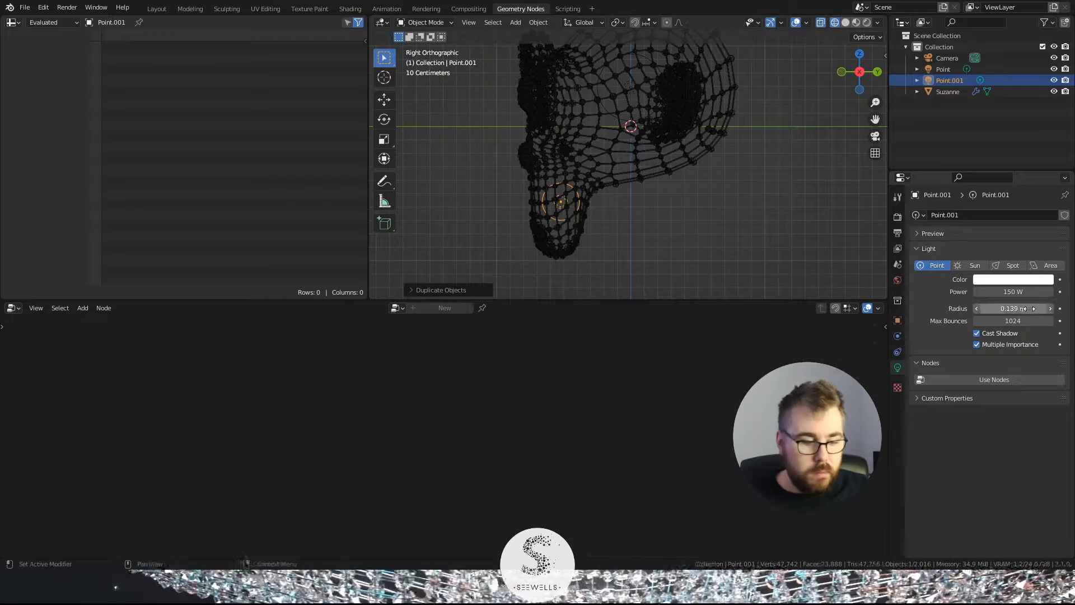
# Step: Set the duplicated light's Radius to 0.139 m and Power to 50 W, and nudge it within the chin
pyautogui.press('g')
pyautogui.click(697, 196)
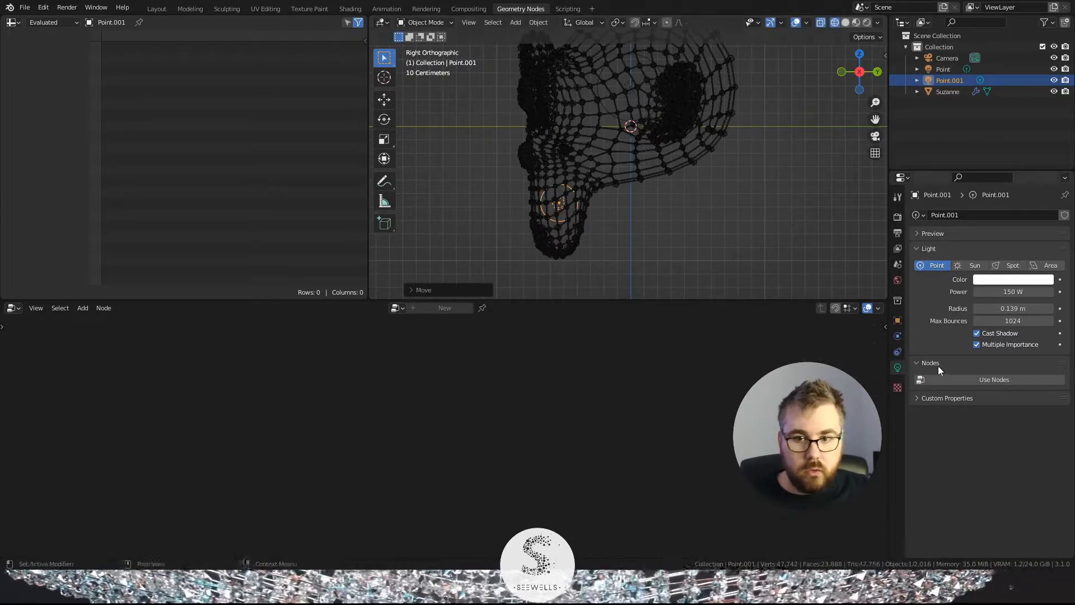
pyautogui.click(1022, 290)
pyautogui.write('50')
pyautogui.press('Return')
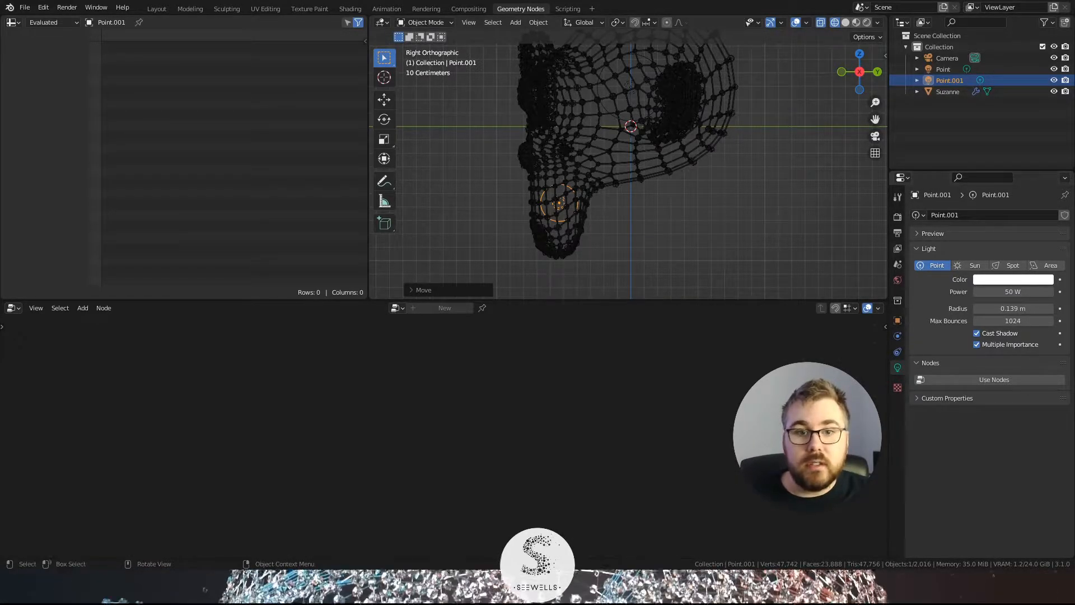
# Step: Return to the camera view and display the monkey head with rendered shading
pyautogui.press('KP_0')
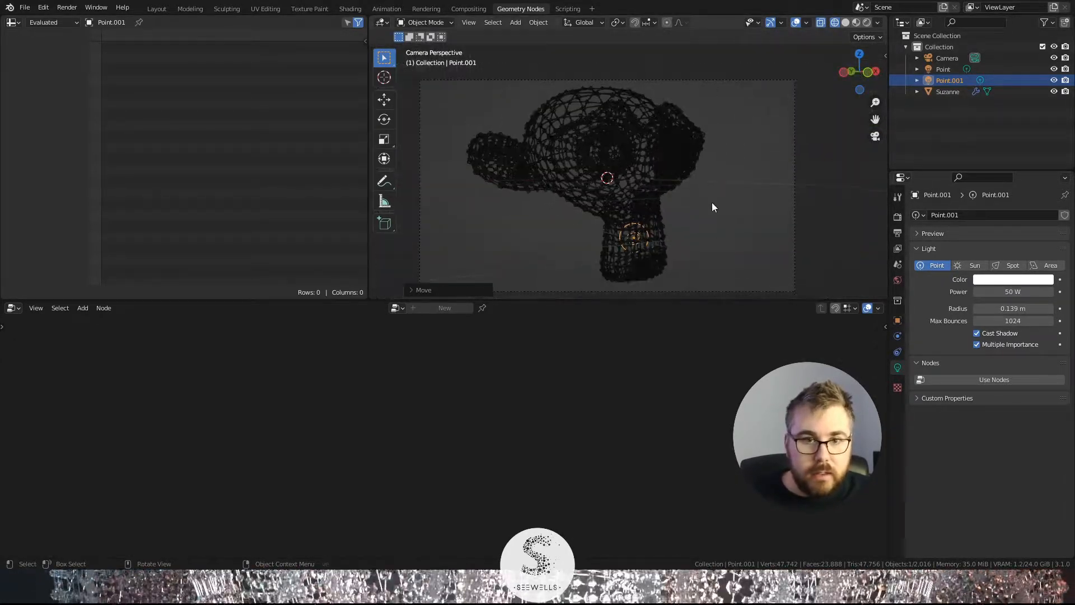
pyautogui.press('z')
pyautogui.click(711, 121)
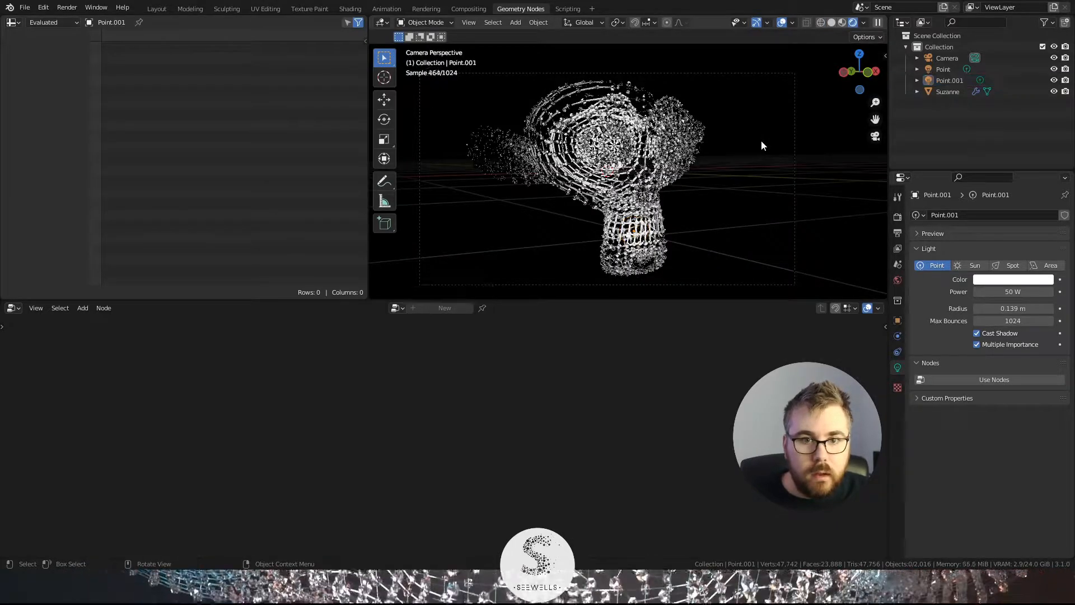
# Step: In the render settings' Light Paths, set the Diffuse, Glossy and Transmission max bounces to 15 and Total to 30
pyautogui.scroll(1, 754, 196)
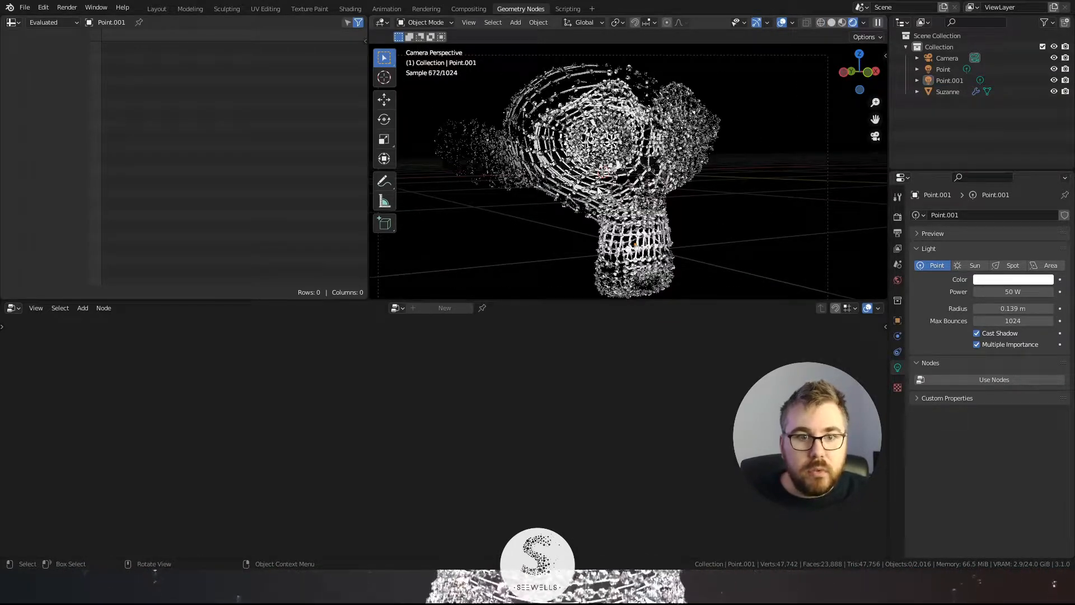
pyautogui.scroll(2, 673, 207)
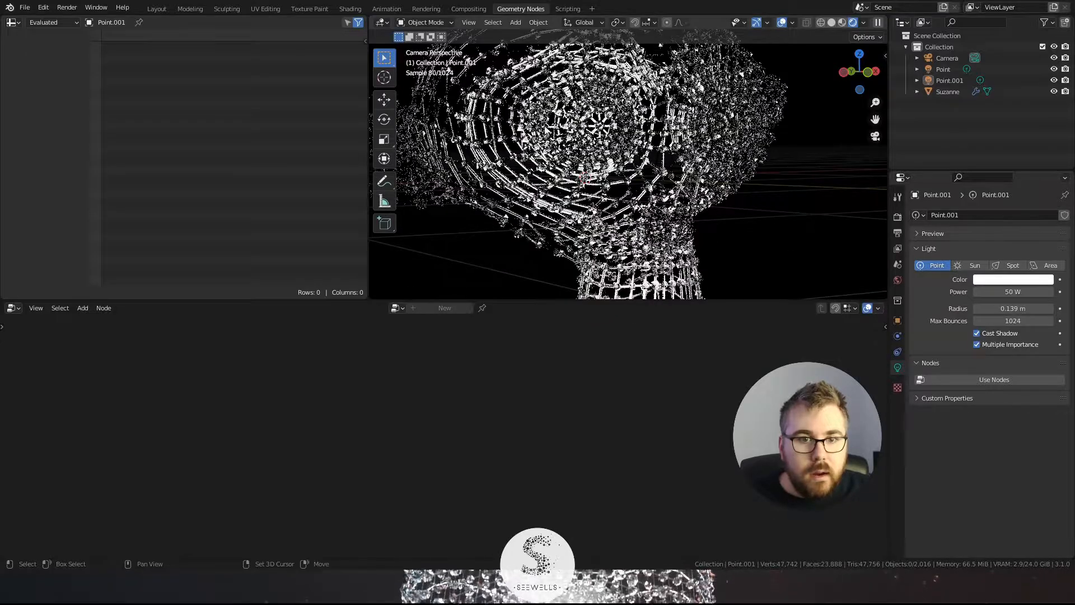
pyautogui.scroll(4, 594, 169)
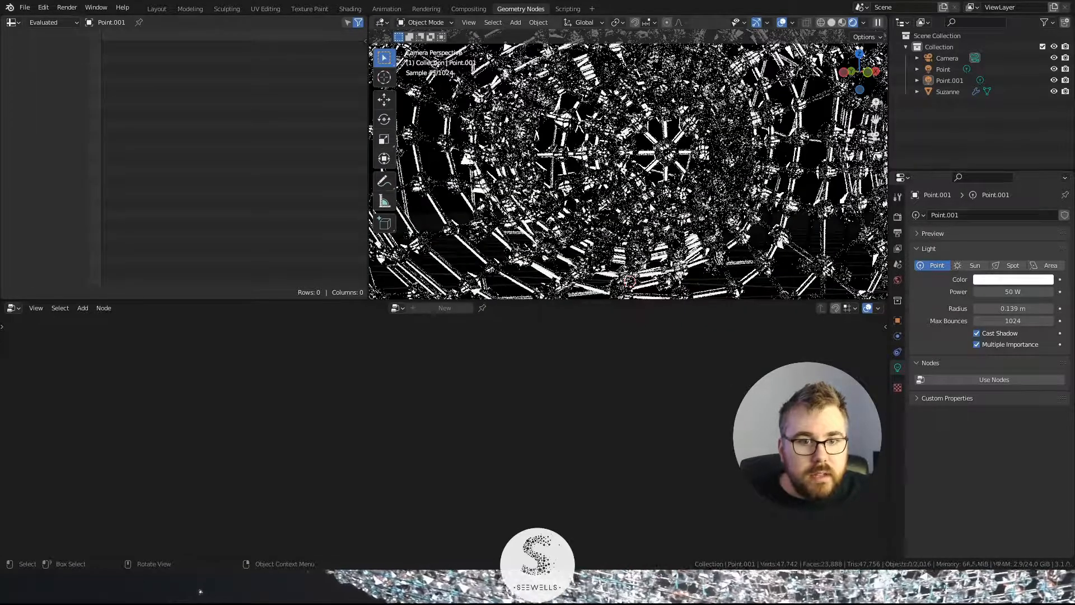
pyautogui.keyDown('shift'); pyautogui.moveTo(600, 226); pyautogui.dragTo(657, 144, button='middle'); pyautogui.keyUp('shift')
pyautogui.scroll(3, 658, 143)
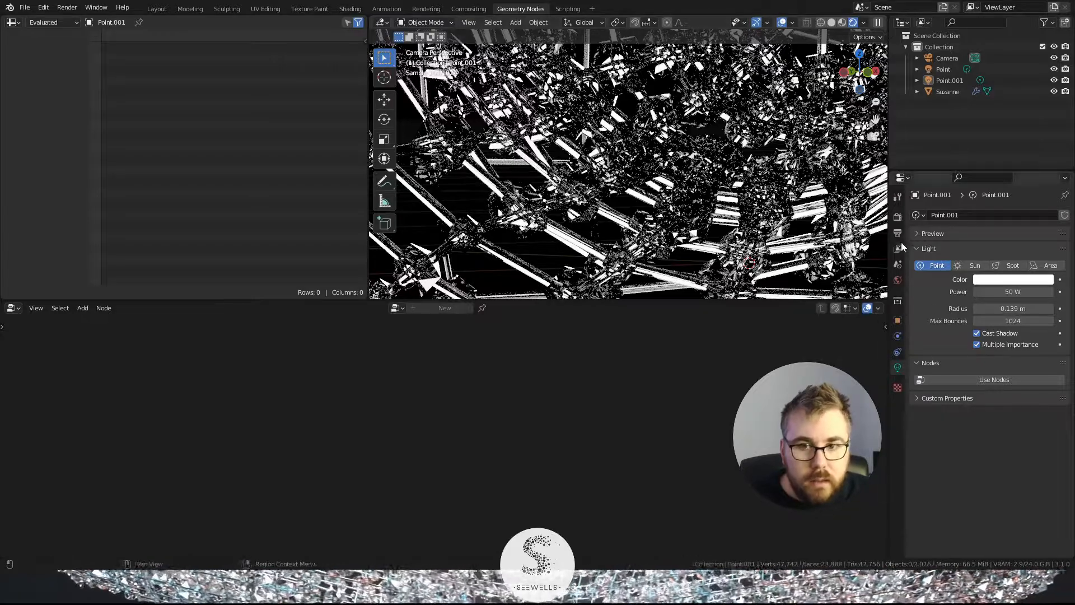
pyautogui.click(897, 217)
pyautogui.scroll(-3, 943, 349)
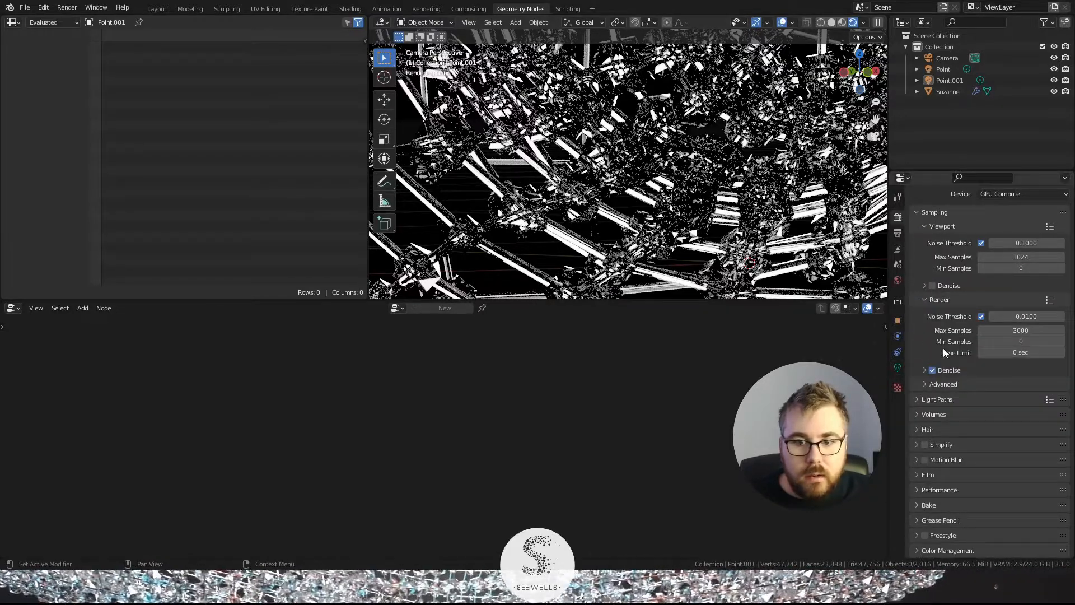
pyautogui.click(934, 400)
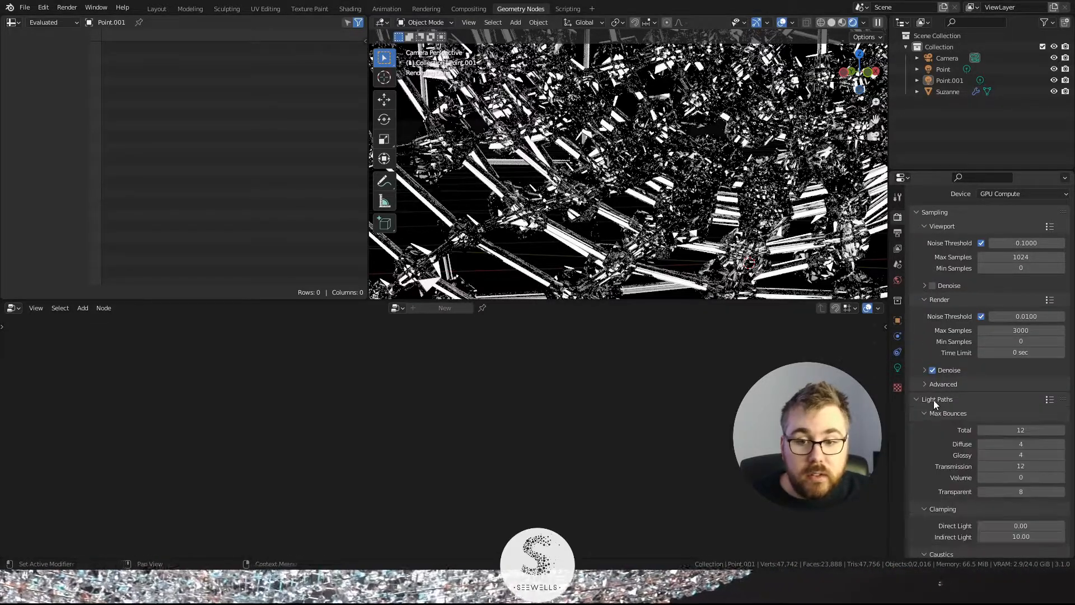
pyautogui.scroll(-5, 933, 400)
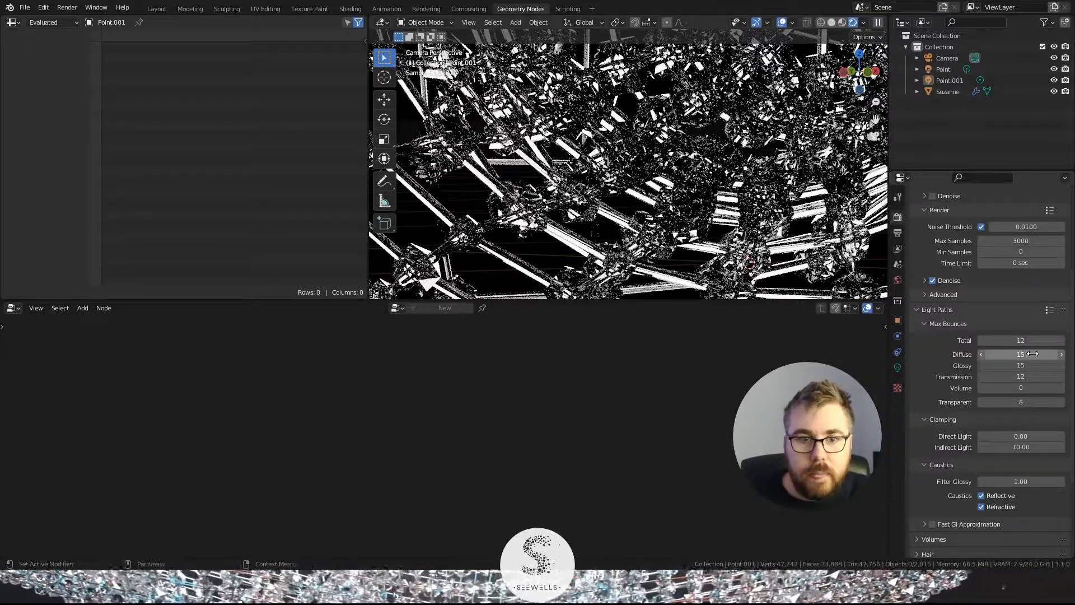
pyautogui.click(1033, 378)
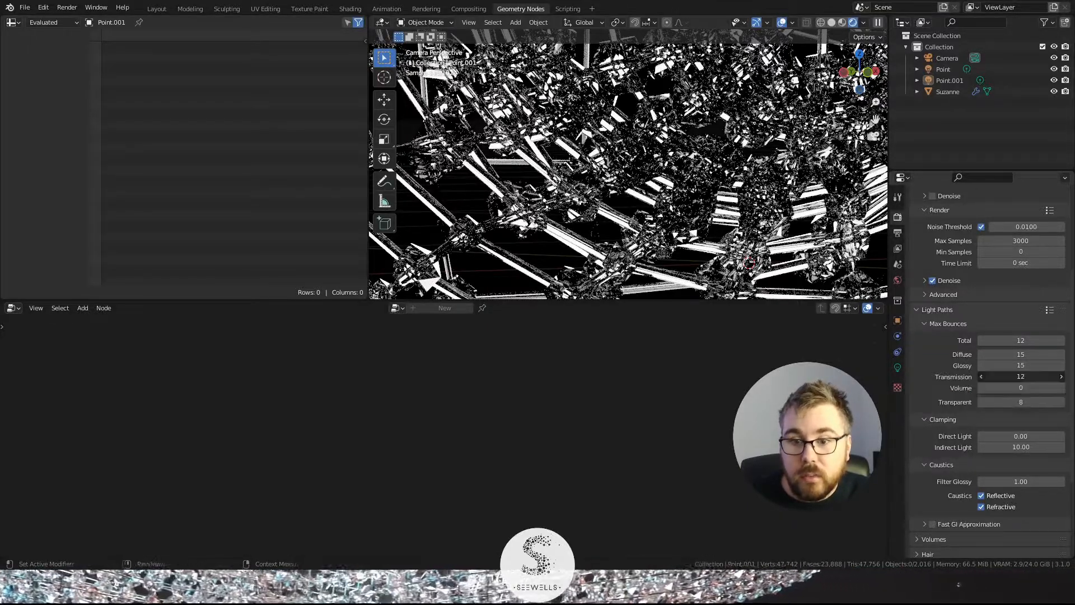
pyautogui.write('15')
pyautogui.press('Return')
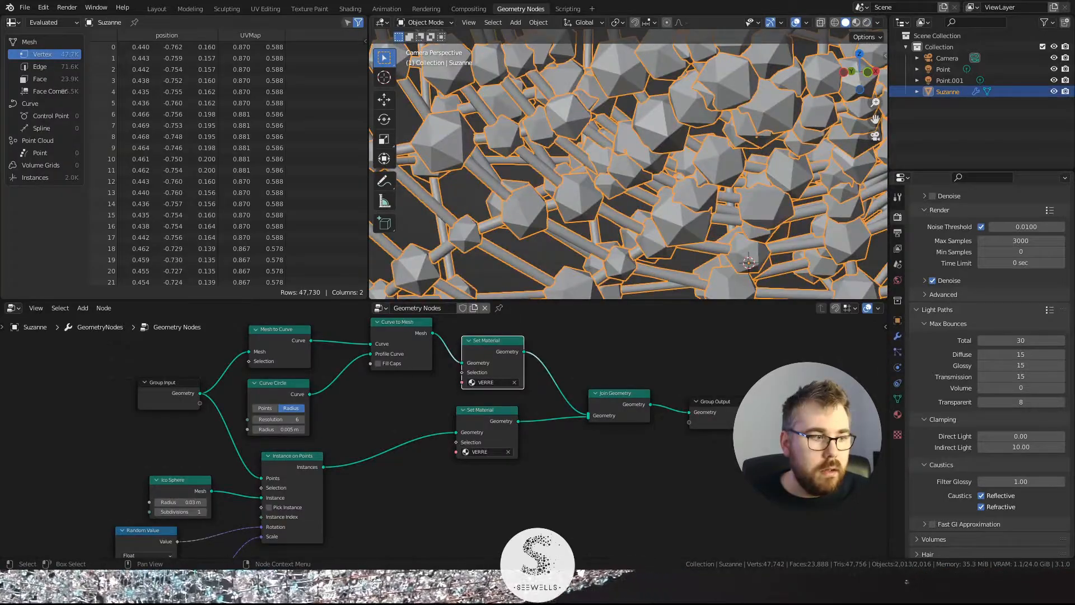
# Step: Try Total max bounces of 1 and examine its effect on the rendered monkey head
pyautogui.scroll(-3, 677, 186)
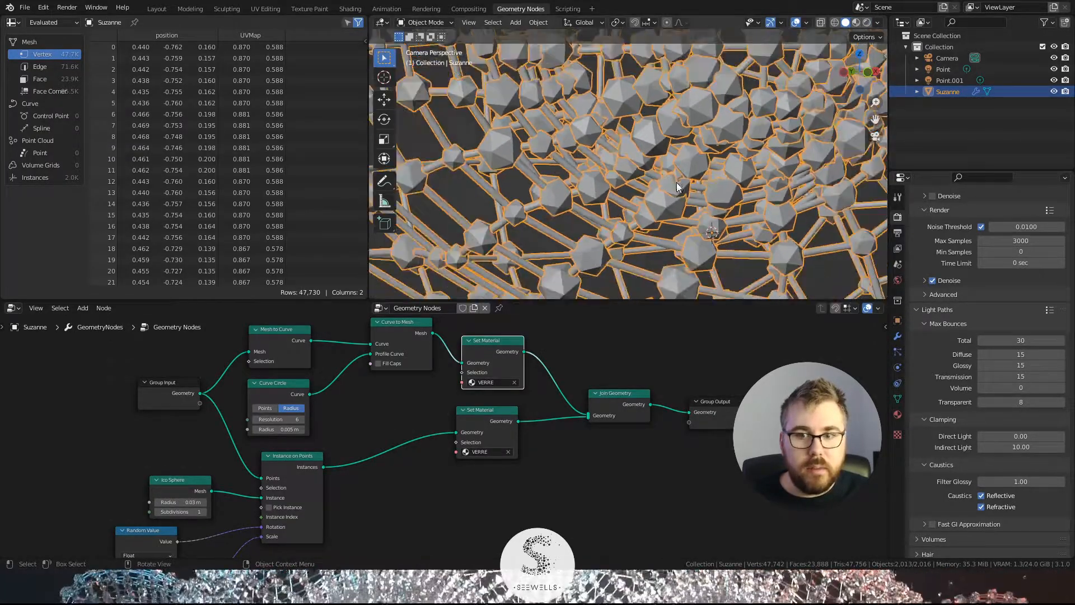
pyautogui.click(710, 149)
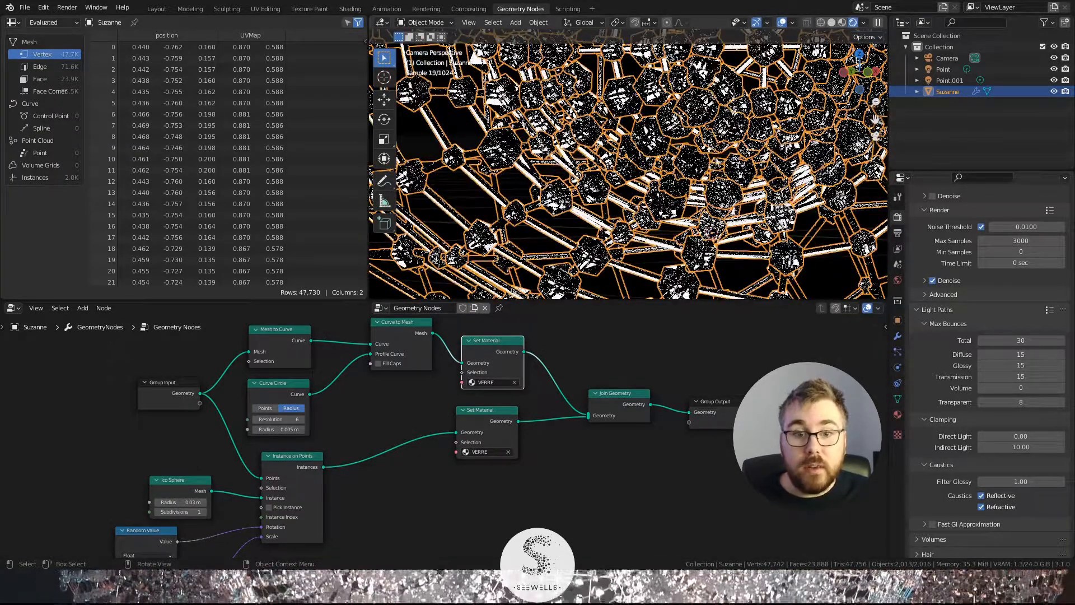
pyautogui.click(831, 279)
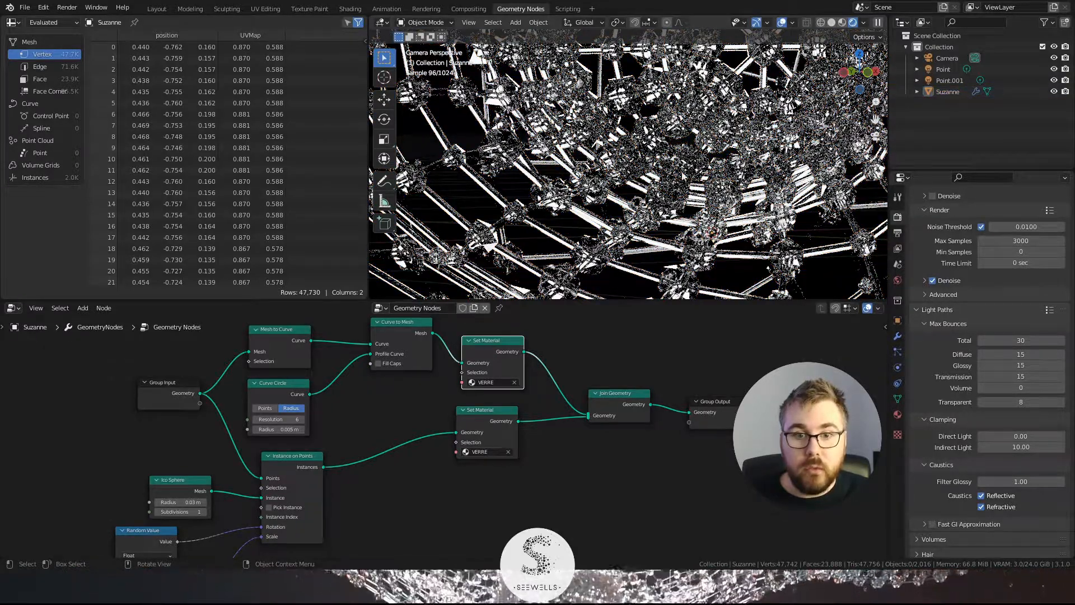
pyautogui.scroll(5, 683, 174)
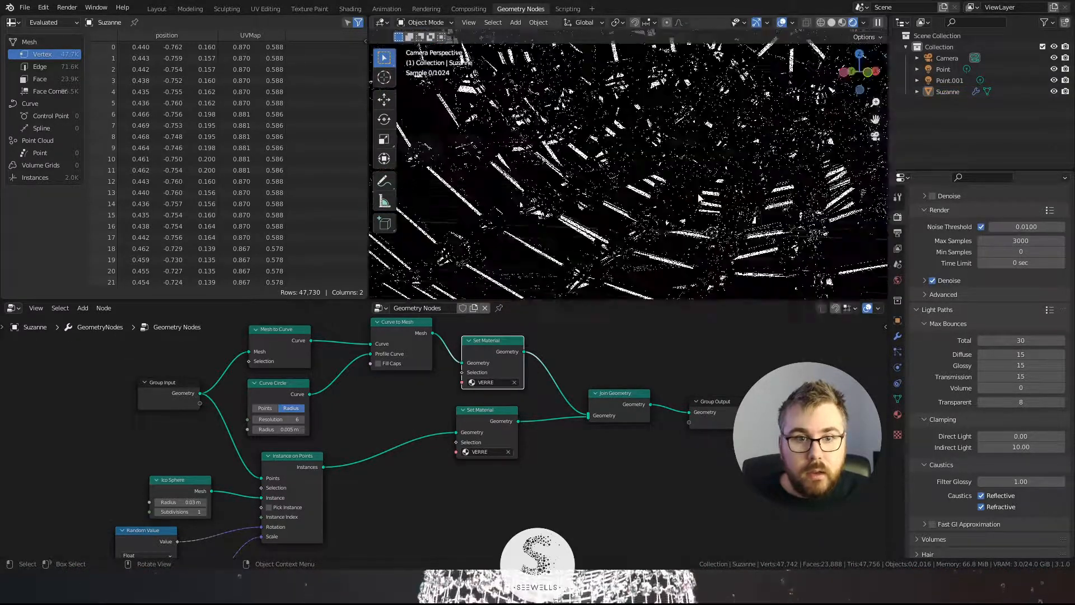
pyautogui.scroll(-3, 699, 197)
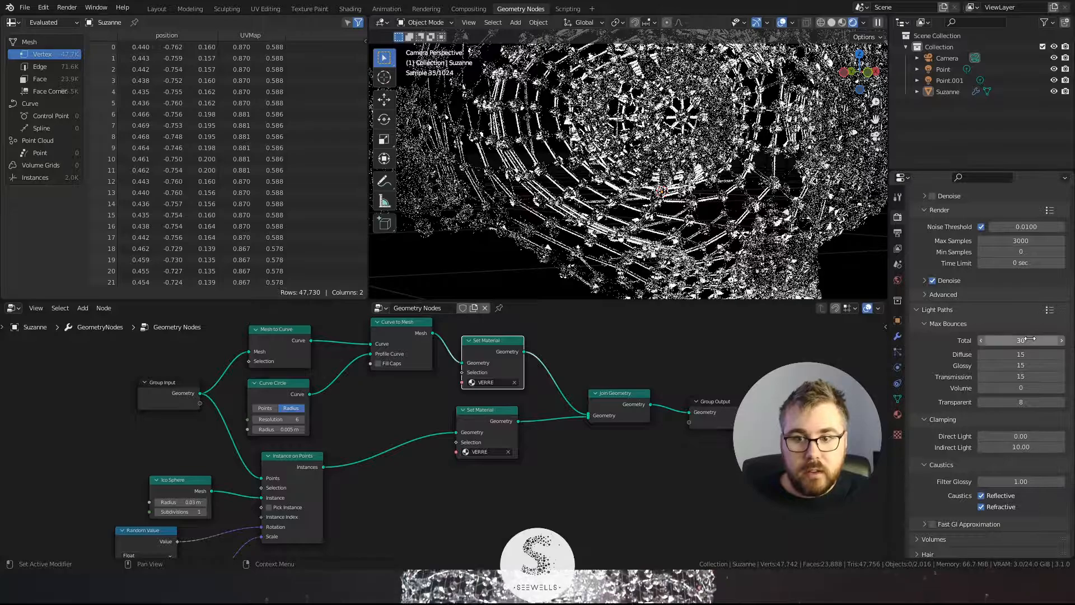
pyautogui.click(1031, 340)
pyautogui.write('1')
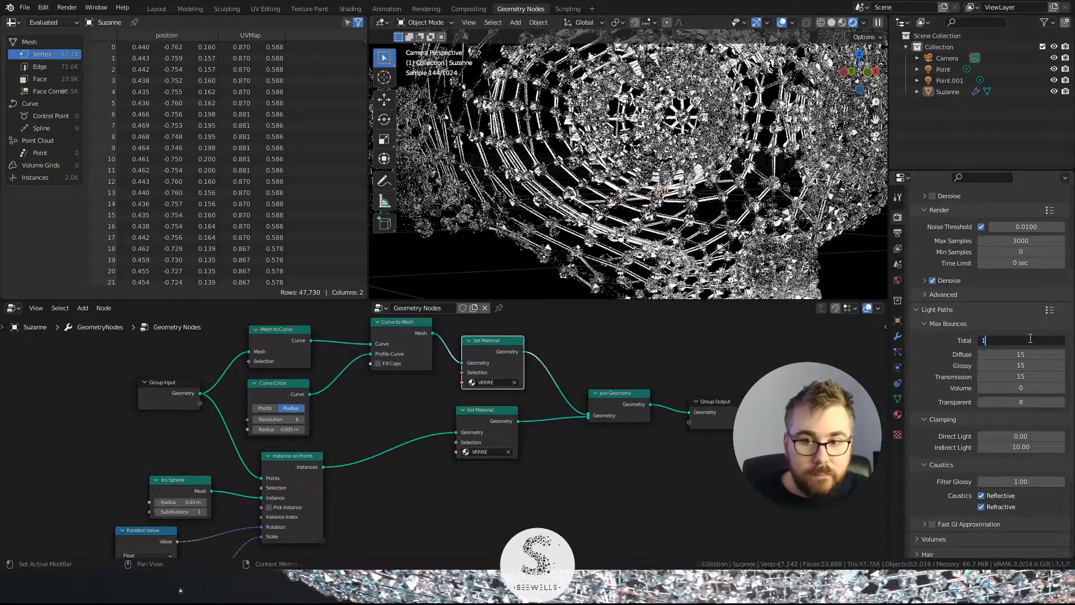
pyautogui.press('Return')
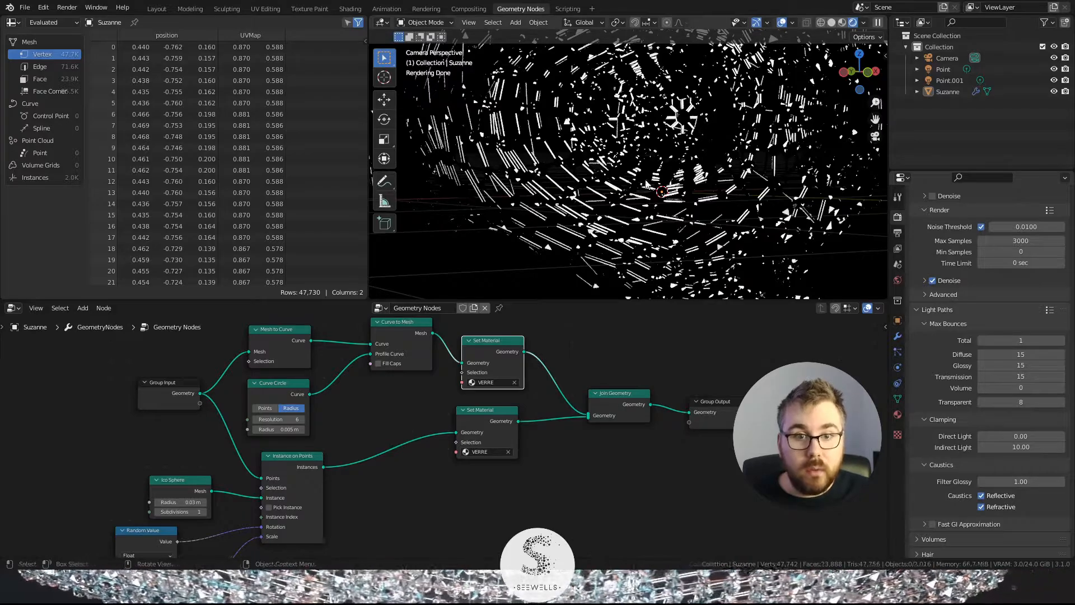
pyautogui.scroll(-3, 649, 185)
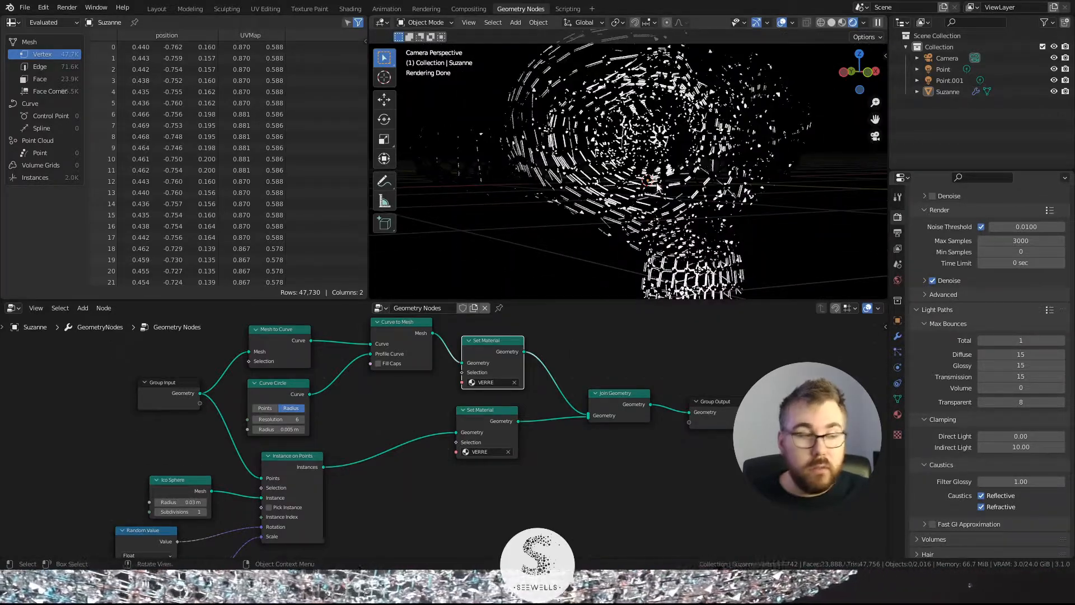
# Step: Set the Total, Diffuse, Glossy, Transmission and Volume max bounces to 30
pyautogui.click(1036, 340)
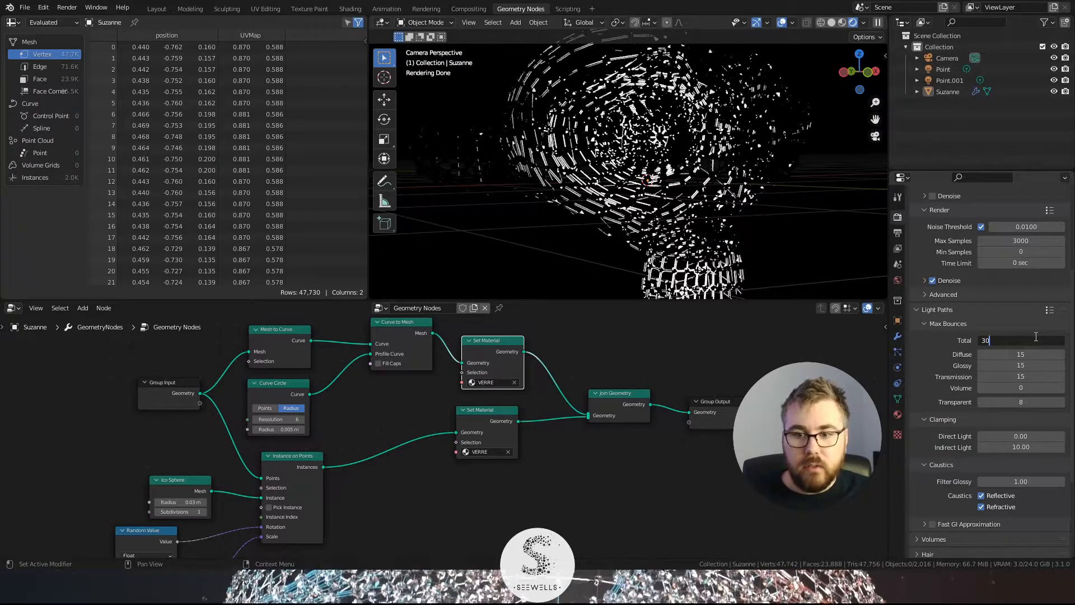
pyautogui.write('30')
pyautogui.press('Return')
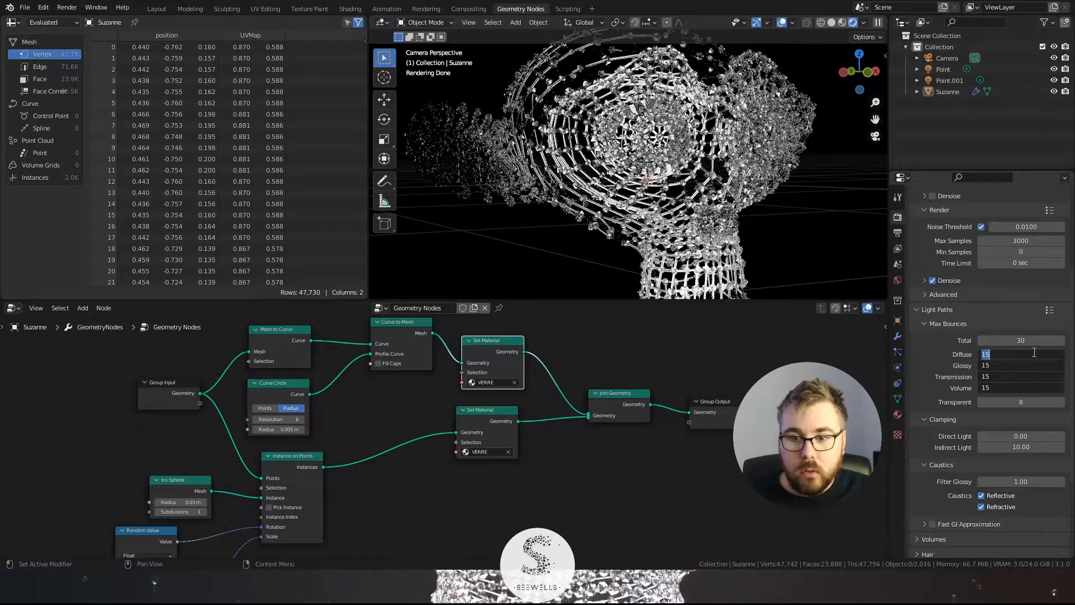
pyautogui.press('Return')
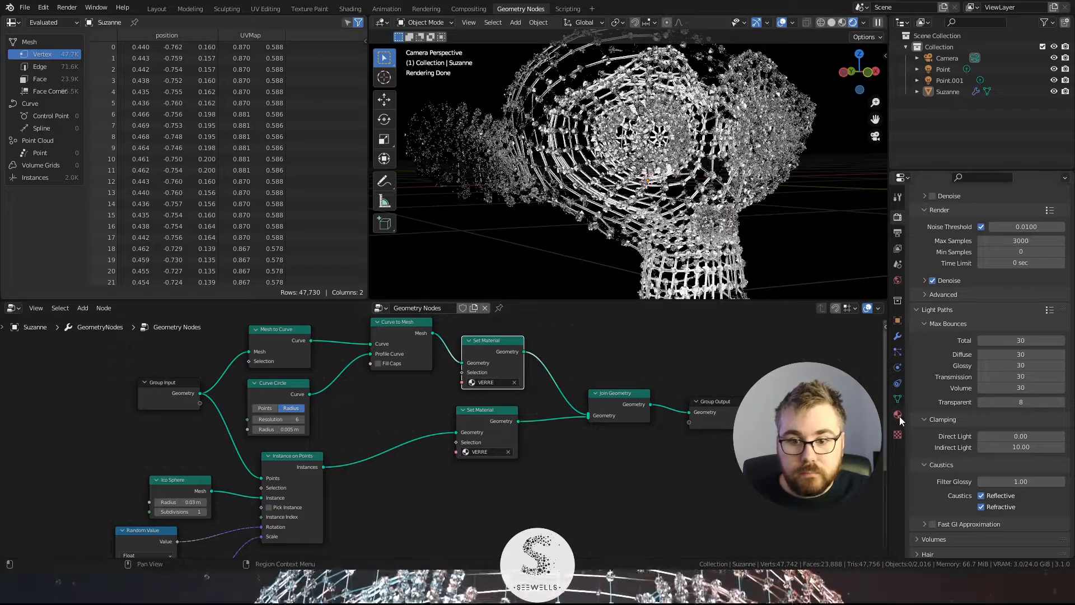
# Step: Assign the METAL material to the wireframe tubes' Set Material node and frame the monkey head in the camera view
pyautogui.moveTo(616, 133); pyautogui.dragTo(662, 187, button='middle')
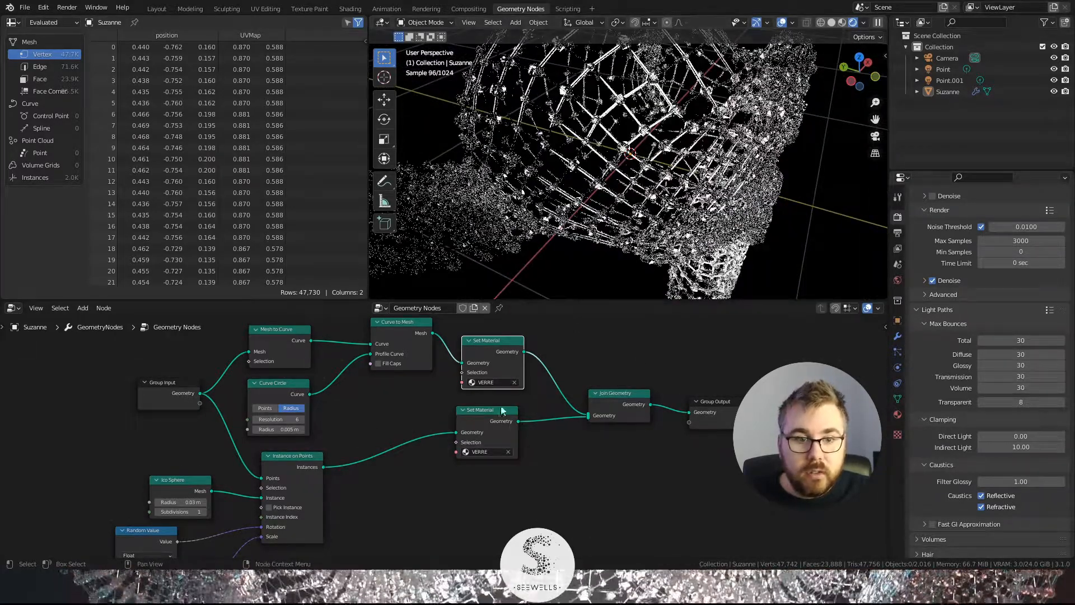
pyautogui.click(485, 382)
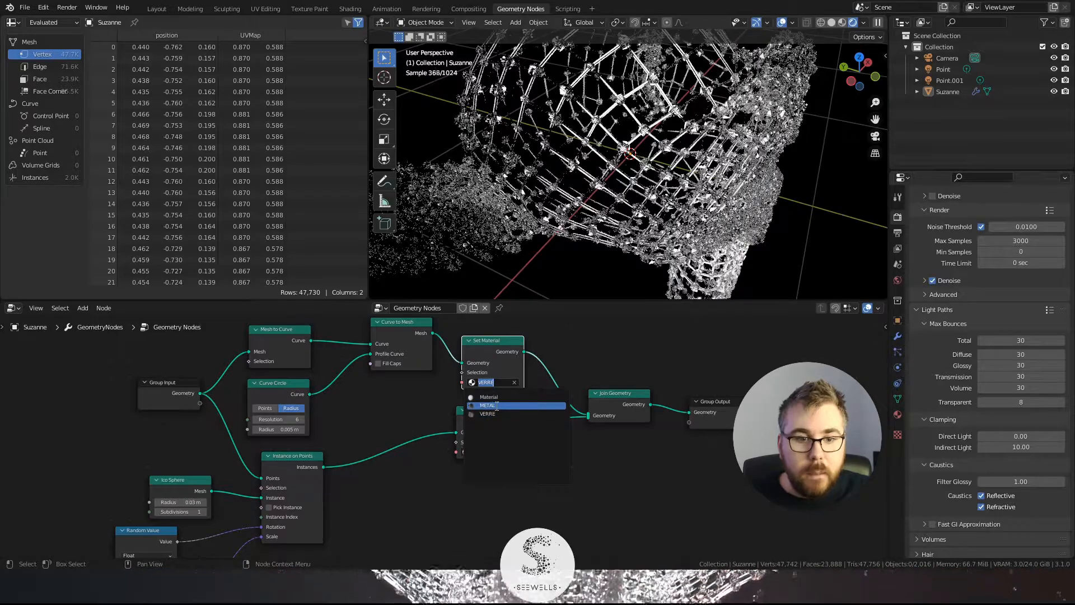
pyautogui.click(497, 405)
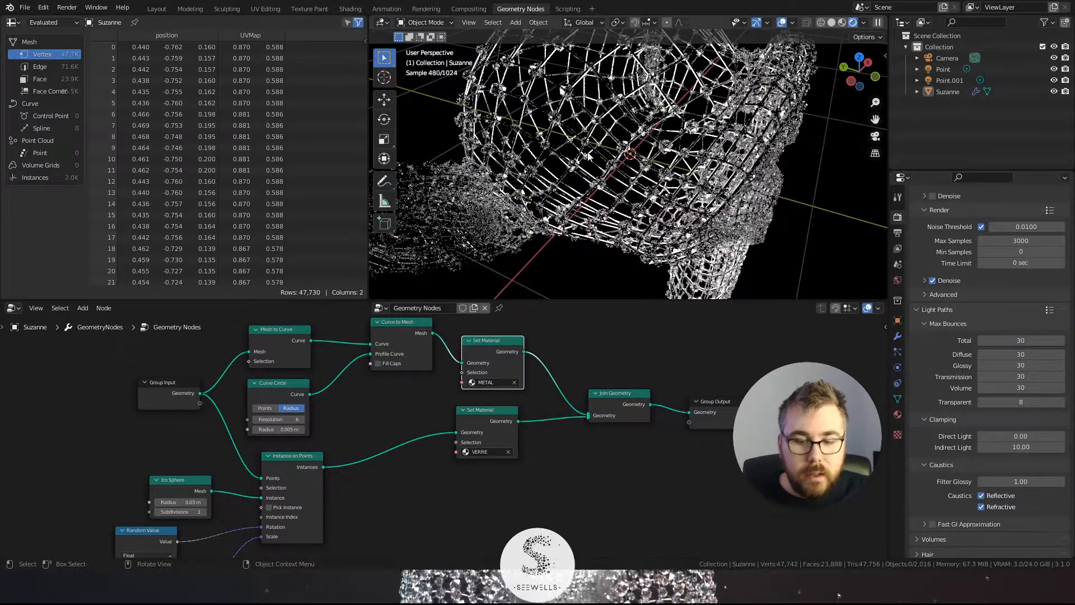
pyautogui.press('KP_0')
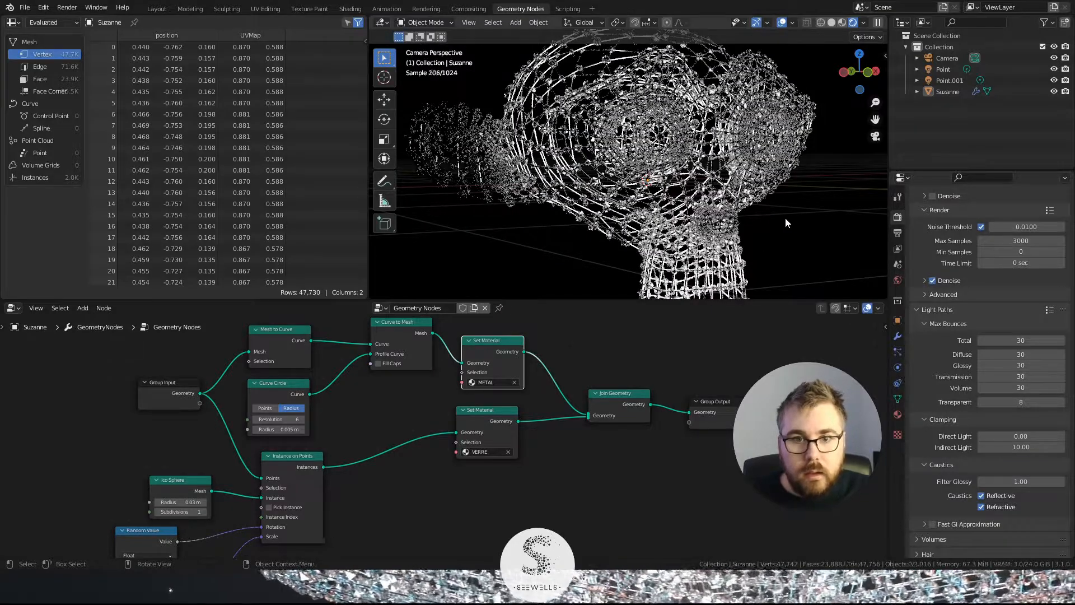
pyautogui.press('Home')
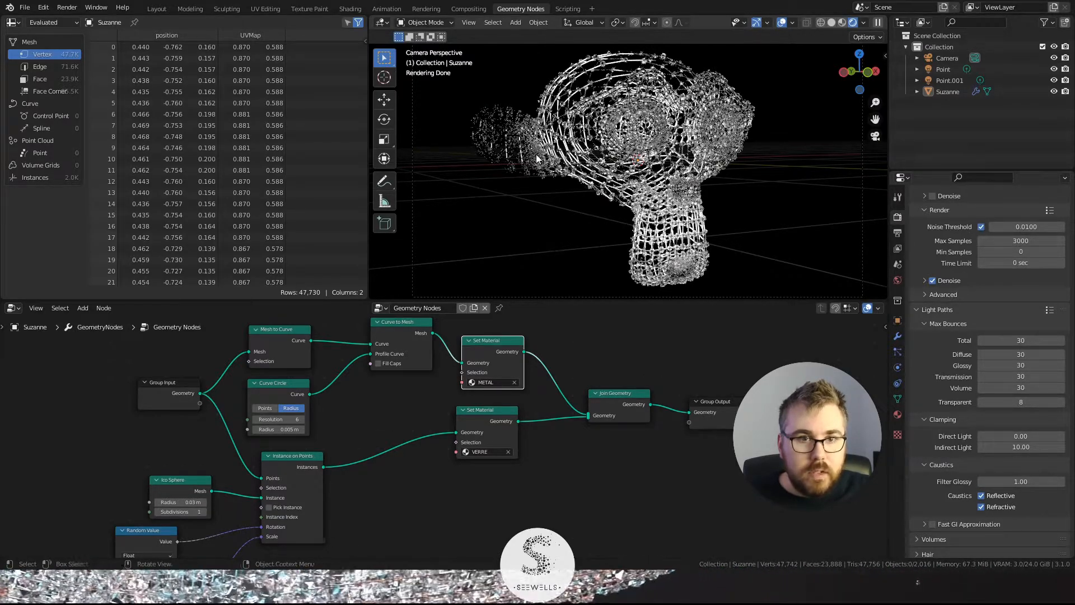
# Step: Switch to the Layout workspace and show the scene in wireframe shading from the top orthographic view
pyautogui.click(162, 10)
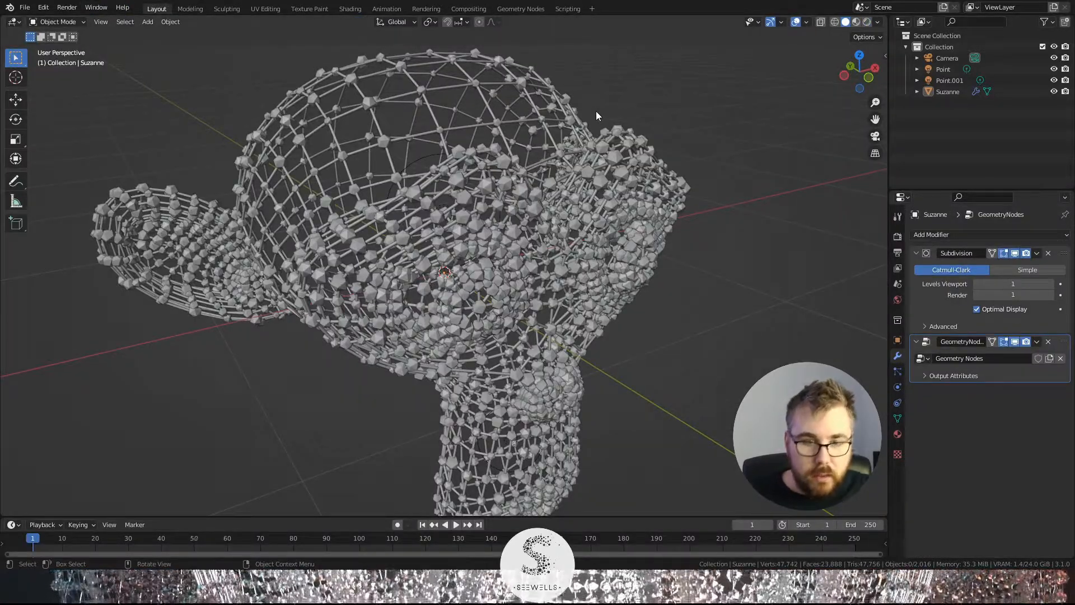
pyautogui.press('z')
pyautogui.click(557, 127)
pyautogui.press('KP_7')
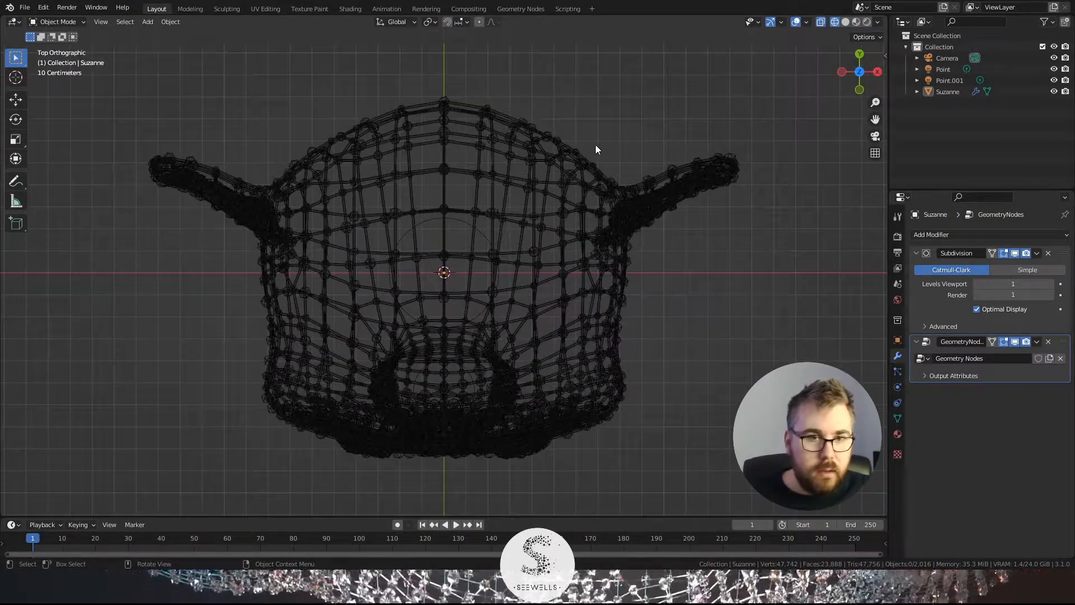
# Step: Add an area light and place it beside the monkey, about 2.44 m along negative X and 0.50 m along Y
pyautogui.scroll(-10, 535, 233)
pyautogui.hotkey('shift', 'a')
pyautogui.moveTo(534, 233)
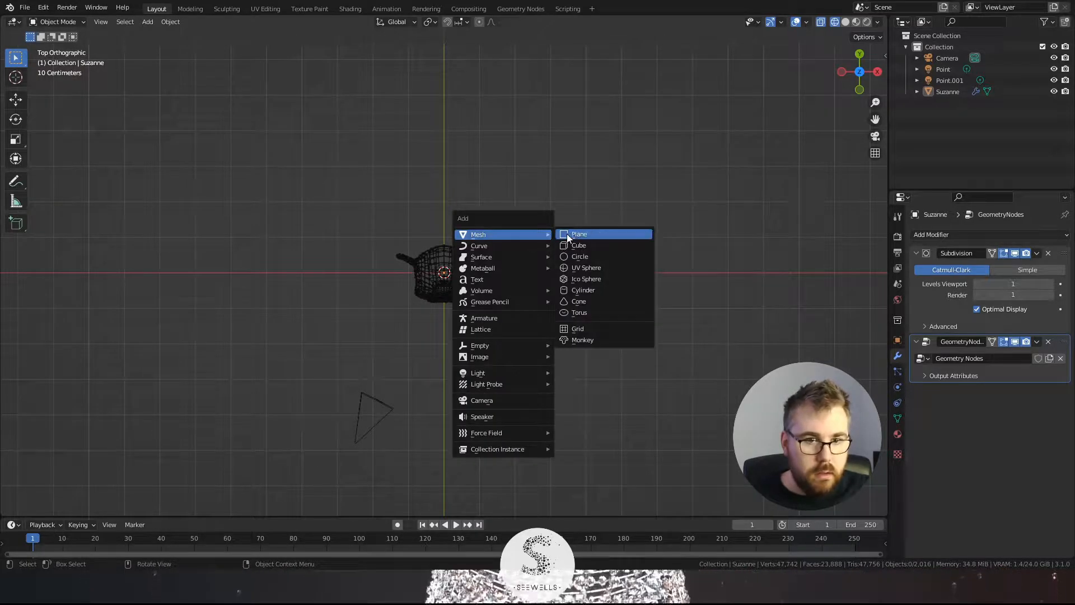
pyautogui.moveTo(532, 371)
pyautogui.click(599, 413)
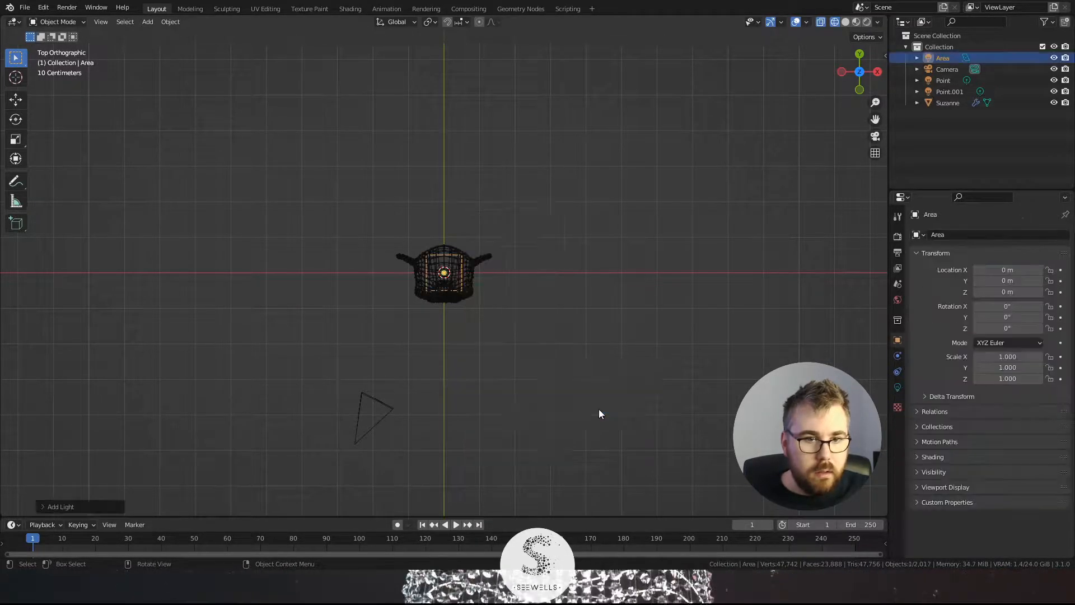
pyautogui.press('g')
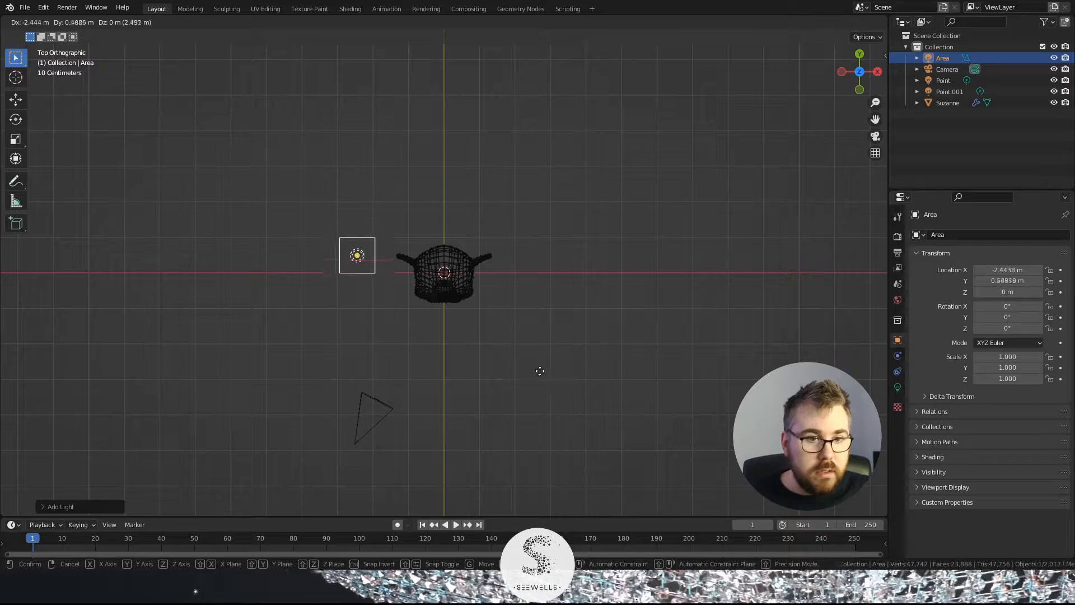
pyautogui.click(540, 372)
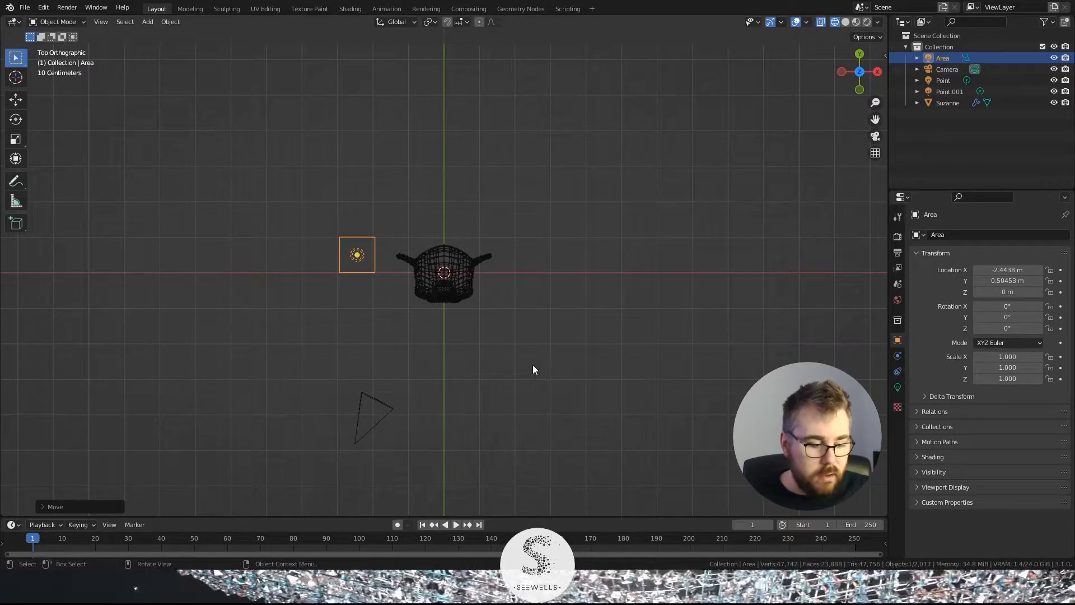
# Step: Duplicate the area light about 5.03 m along X to the monkey's other side, and raise both area lights about 3.95 m along Z
pyautogui.hotkey('shift', 'd')
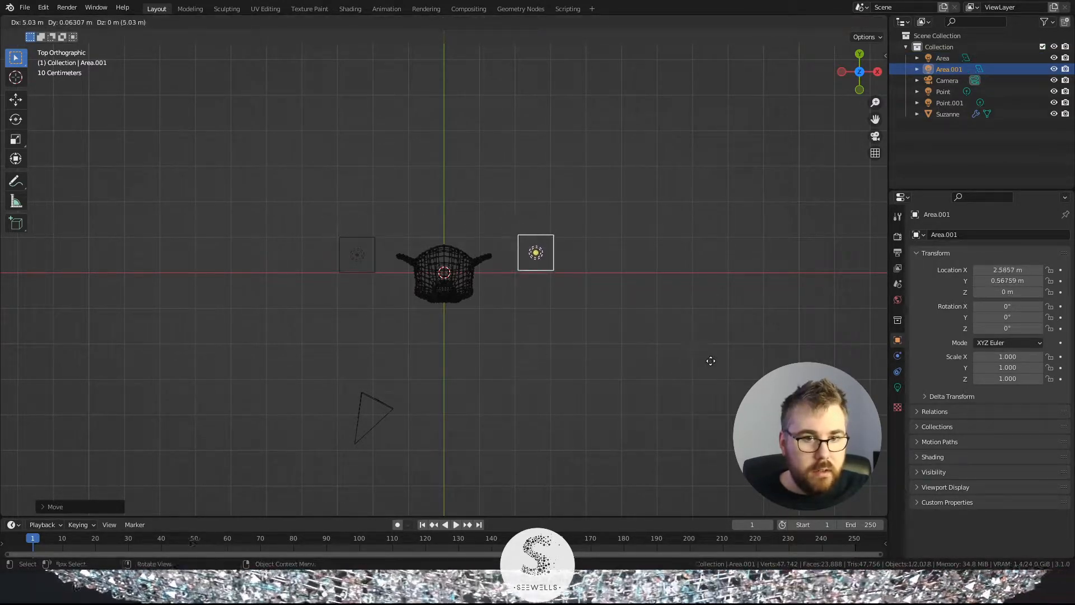
pyautogui.click(710, 365)
pyautogui.moveTo(711, 365); pyautogui.dragTo(619, 226, button='middle')
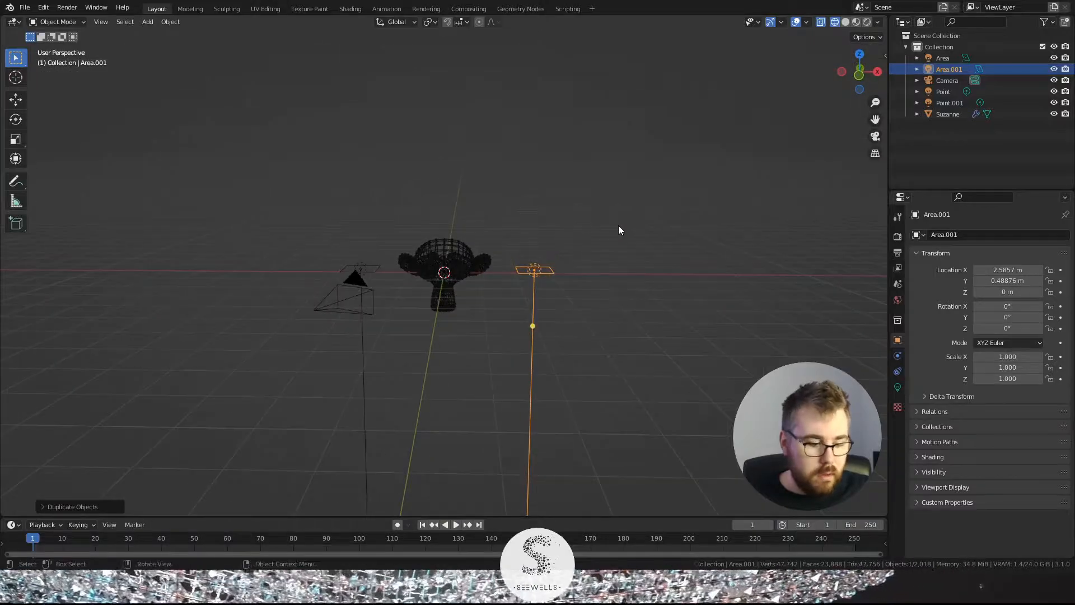
pyautogui.keyDown('shift'); pyautogui.click(373, 269); pyautogui.keyUp('shift')
pyautogui.press('g')
pyautogui.press('z')
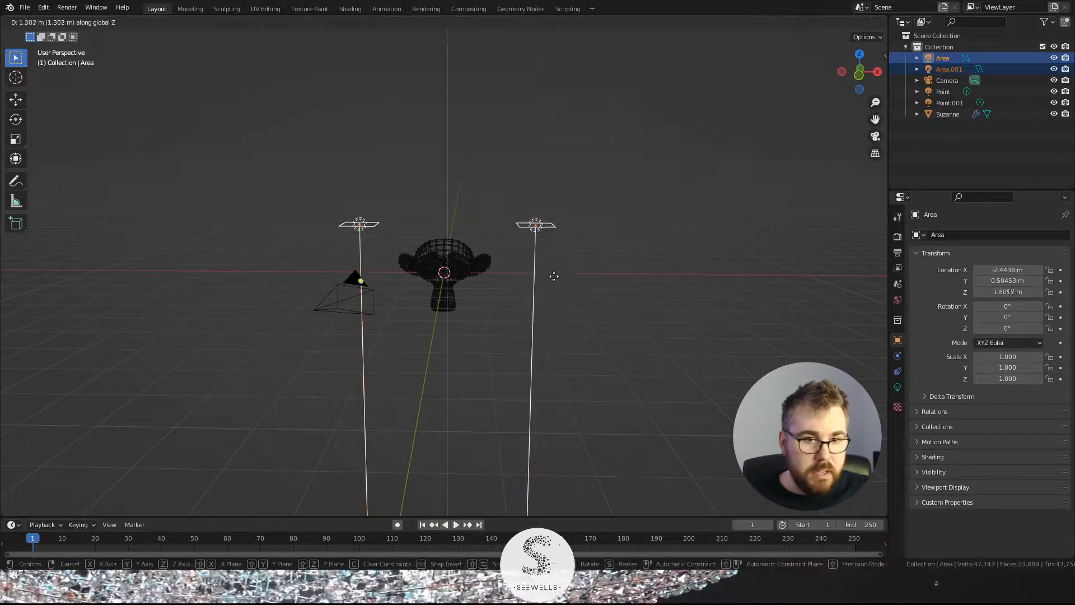
pyautogui.click(558, 187)
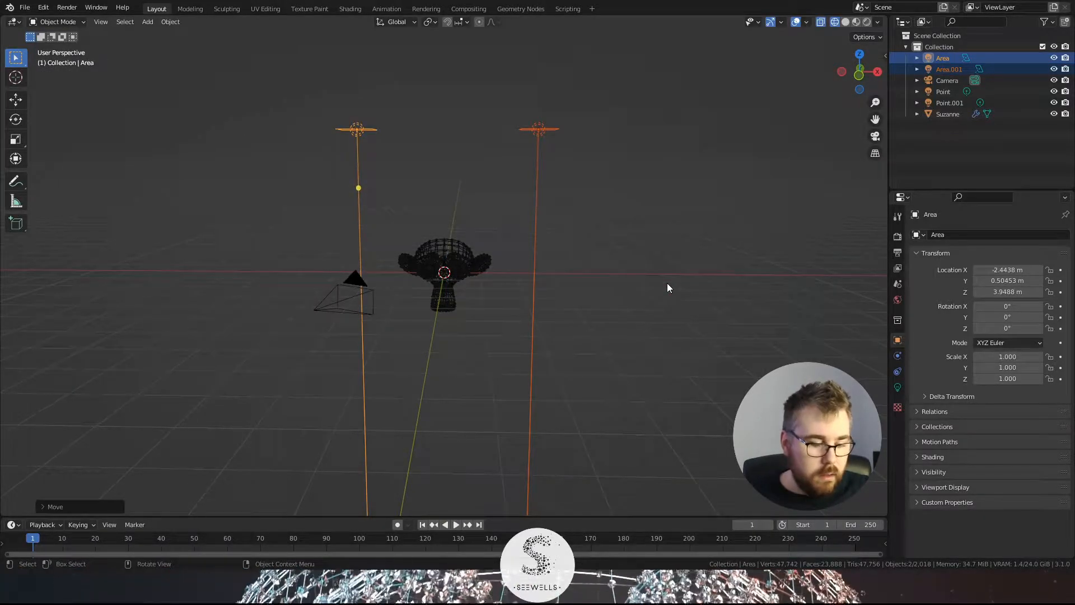
# Step: Rotate both area lights to aim down at the monkey, to about -16.7°, -27.5°, 19.6° and -9.8°, 33°, -0.4°
pyautogui.moveTo(664, 284); pyautogui.dragTo(351, 186, button='middle')
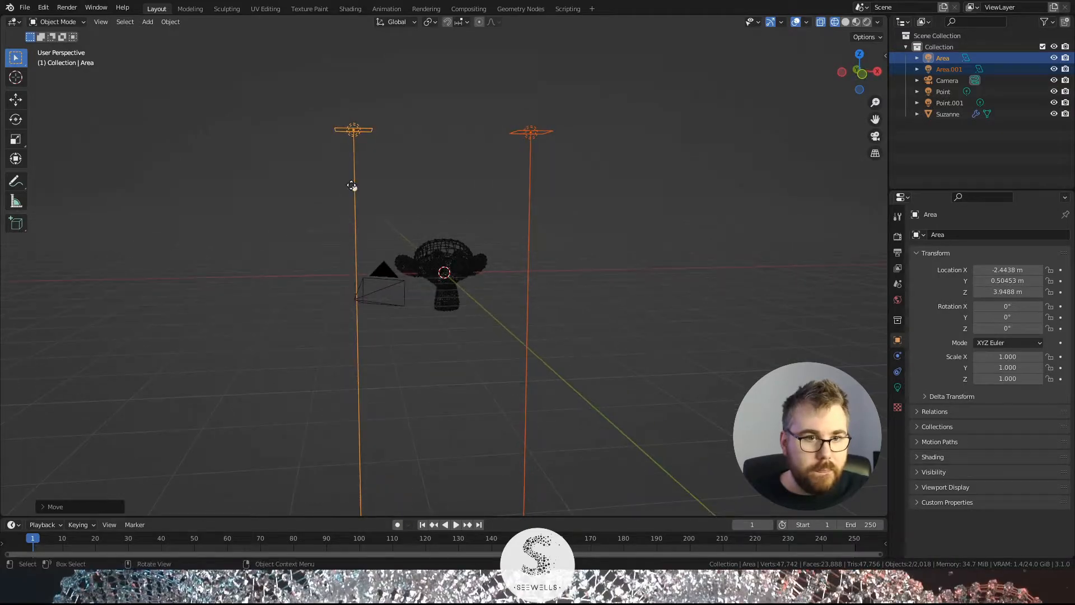
pyautogui.click(360, 125)
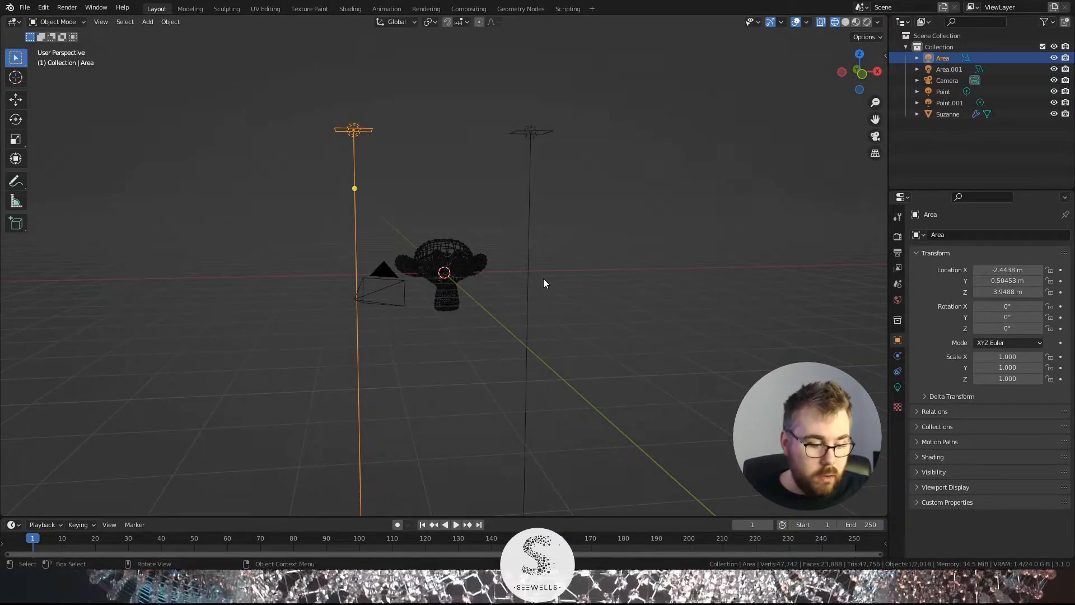
pyautogui.press('r')
pyautogui.click(664, 174)
pyautogui.click(524, 130)
pyautogui.moveTo(525, 132); pyautogui.dragTo(666, 281, button='middle')
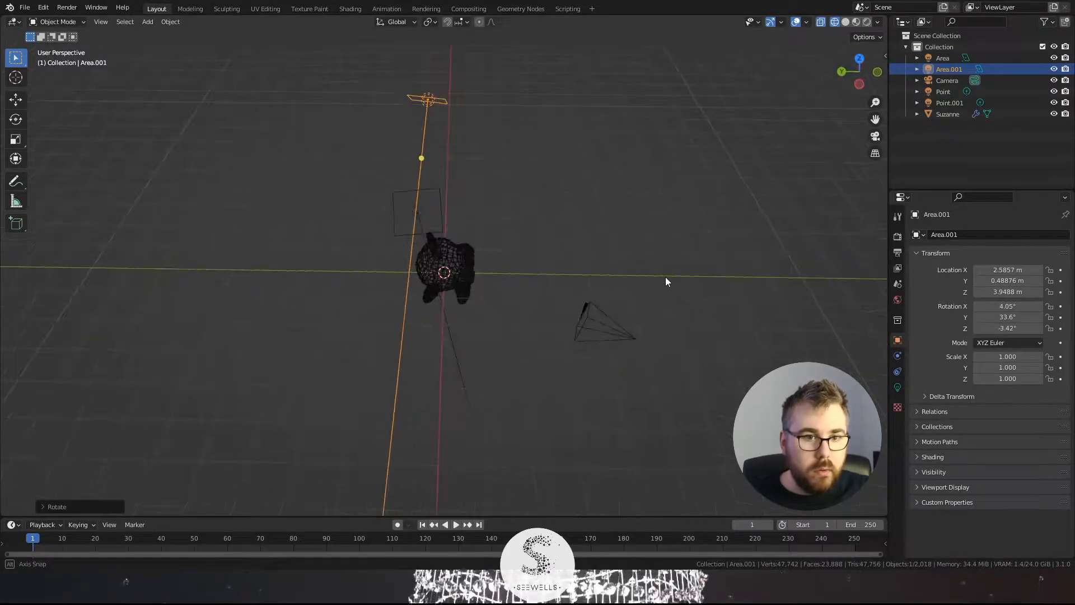
pyautogui.press('r')
pyautogui.click(657, 192)
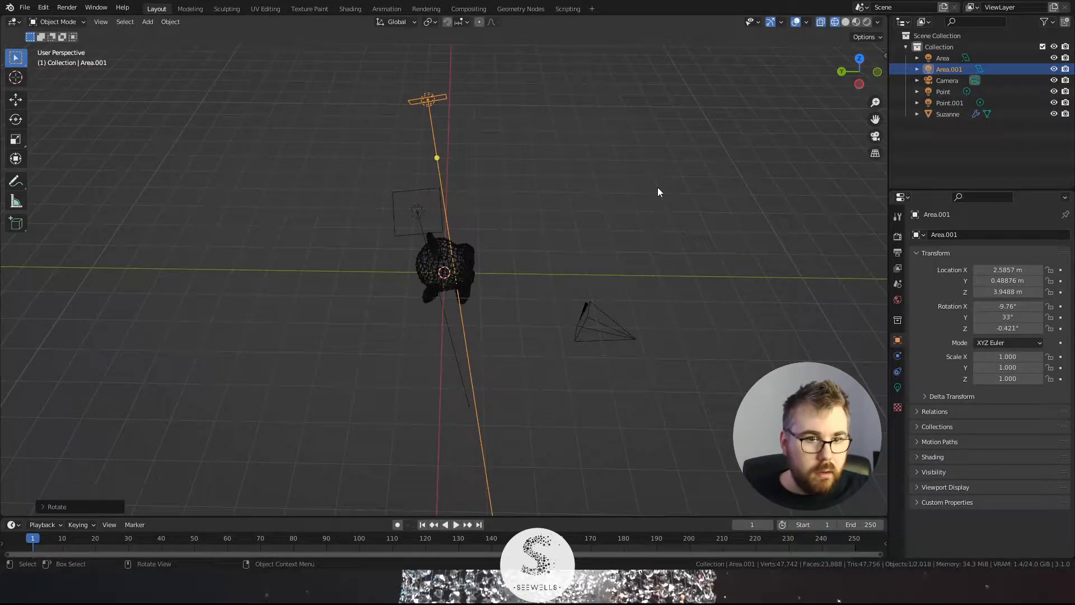
pyautogui.click(422, 210)
pyautogui.press('r')
pyautogui.click(573, 225)
# Step: Set the pivot point to Individual Origins and scale both area lights up to about 2.68
pyautogui.moveTo(588, 229); pyautogui.dragTo(552, 240, button='middle')
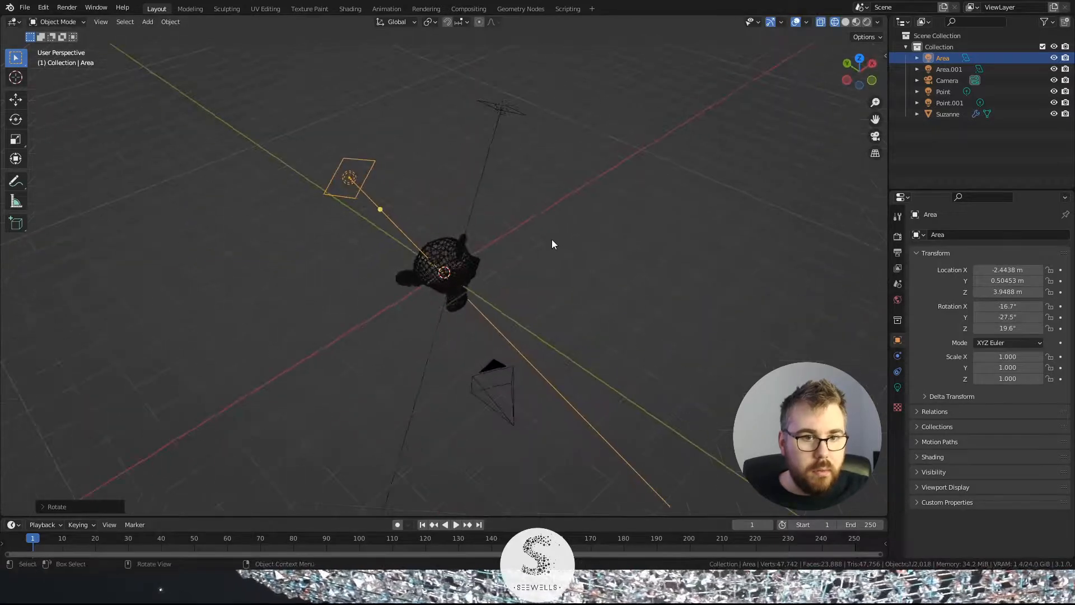
pyautogui.keyDown('shift'); pyautogui.click(502, 108); pyautogui.keyUp('shift')
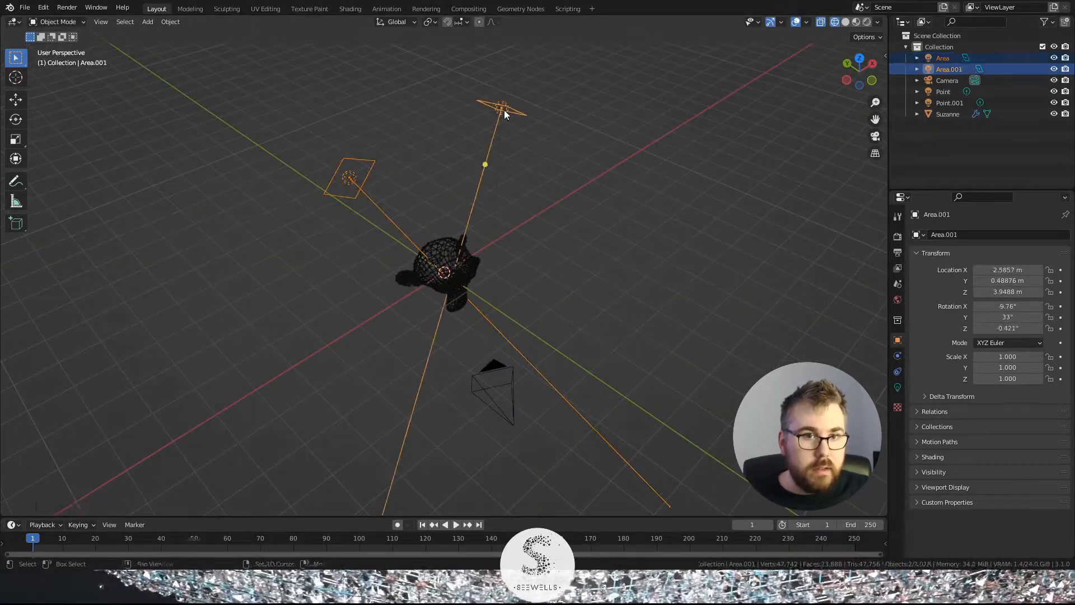
pyautogui.click(431, 22)
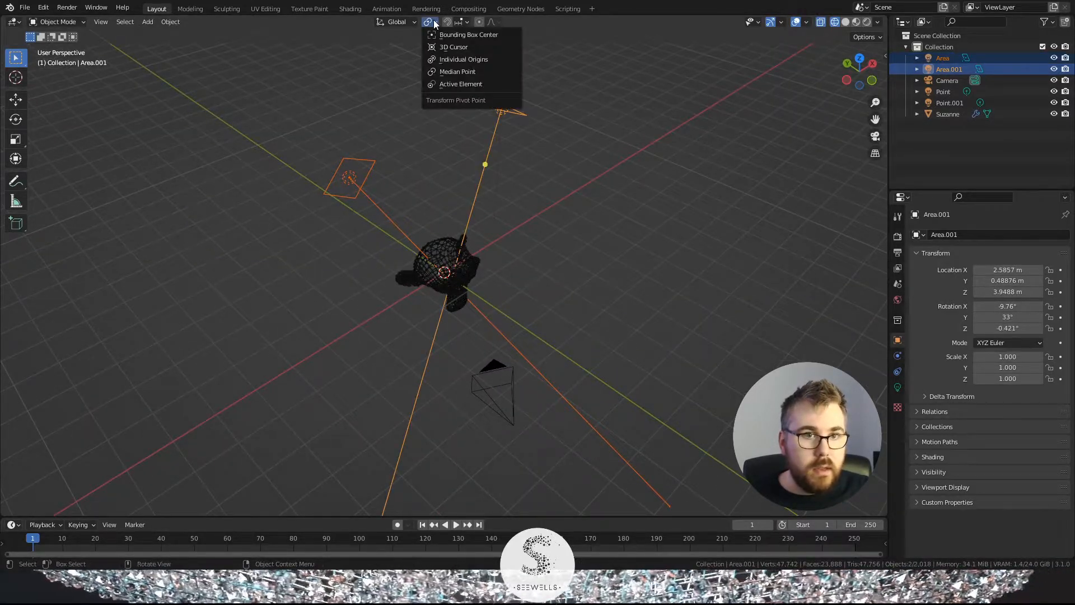
pyautogui.click(453, 59)
pyautogui.press('s')
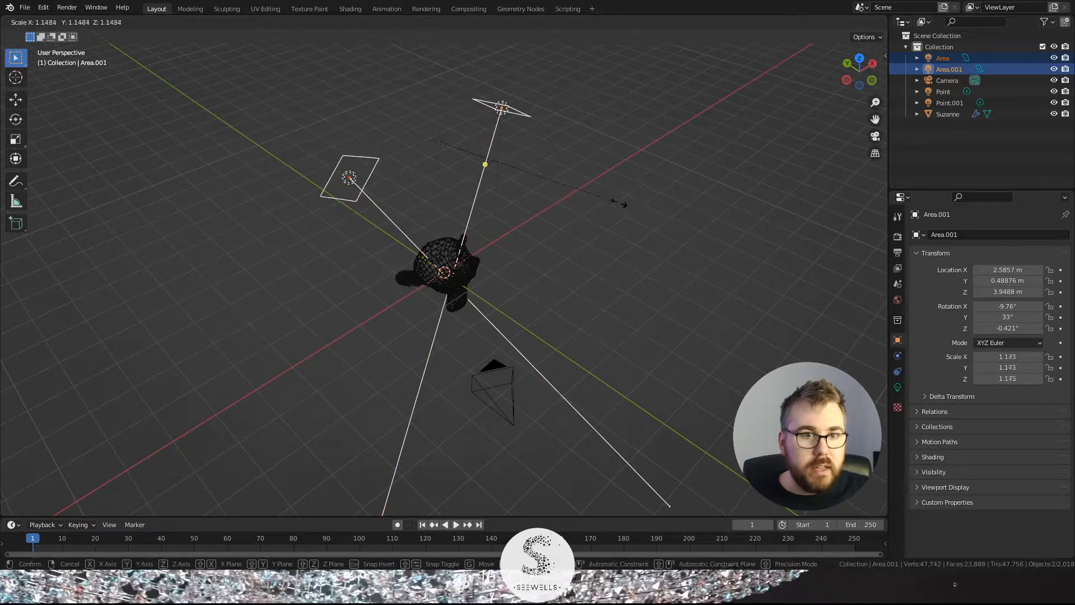
pyautogui.click(865, 280)
# Step: Select the area light on the negative X side and show the camera view in rendered shading
pyautogui.moveTo(730, 235); pyautogui.dragTo(663, 205, button='middle')
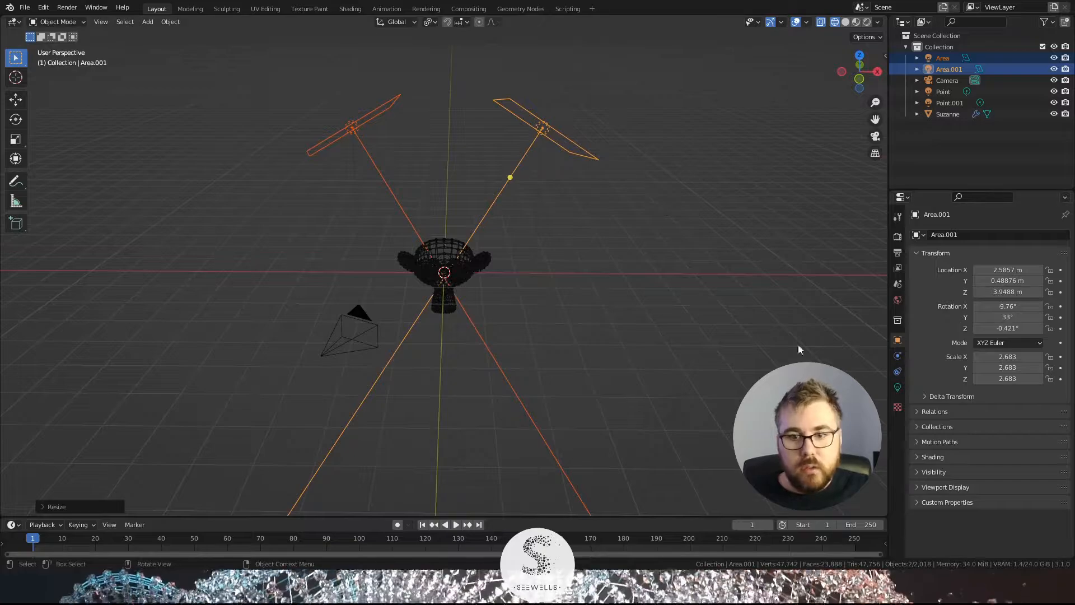
pyautogui.click(368, 126)
pyautogui.press('KP_0')
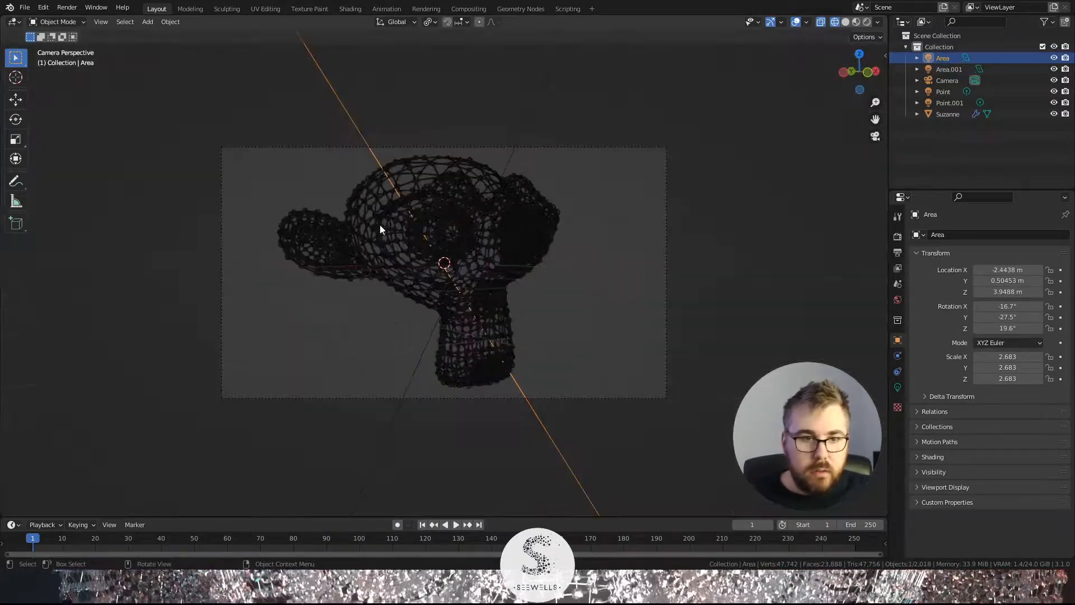
pyautogui.press('z')
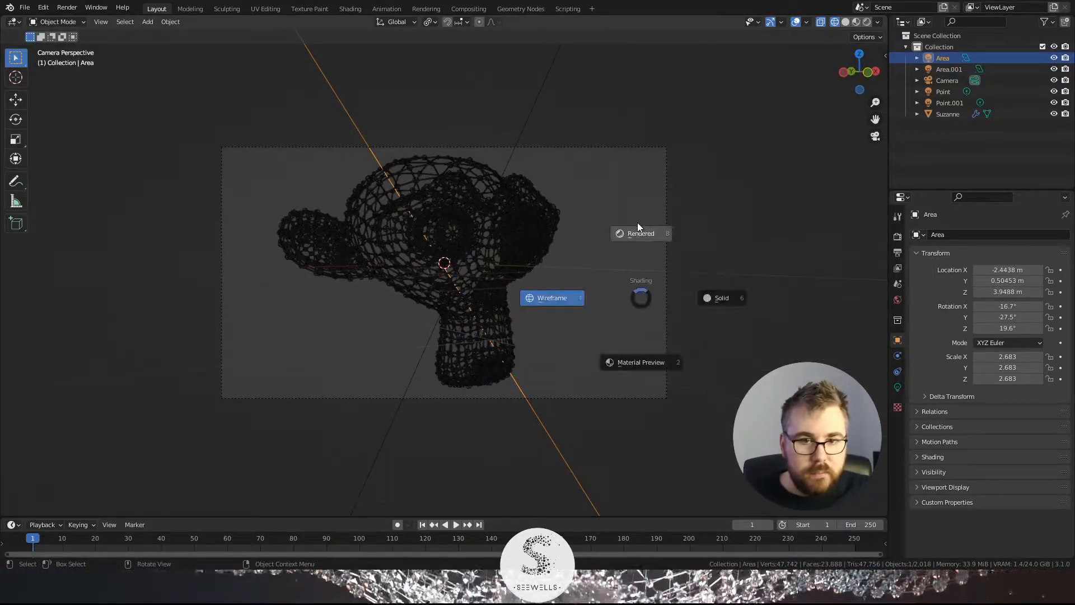
pyautogui.click(637, 223)
# Step: Colour the selected area light blue with hue 0.629 and saturation 0.9, and set its power to 100 W
pyautogui.click(898, 387)
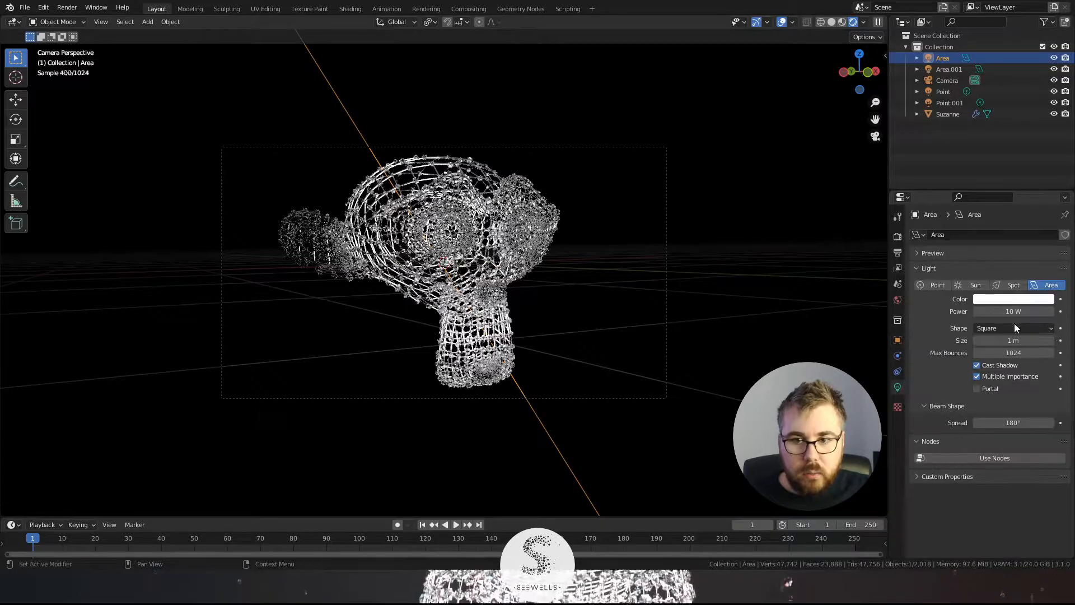
pyautogui.click(1021, 301)
pyautogui.click(1015, 163)
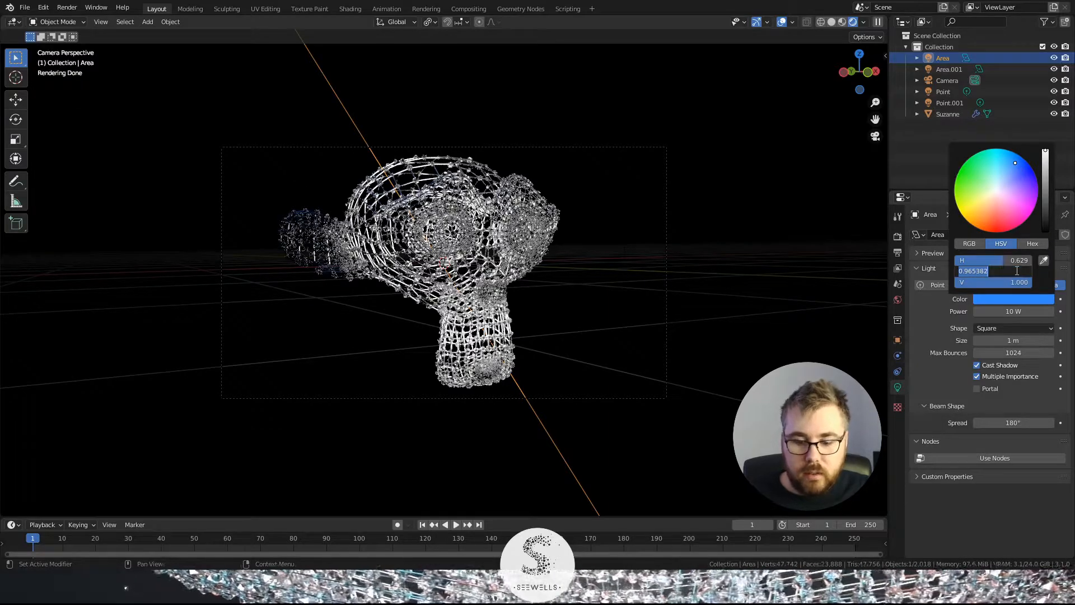
pyautogui.write('.9')
pyautogui.press('Return')
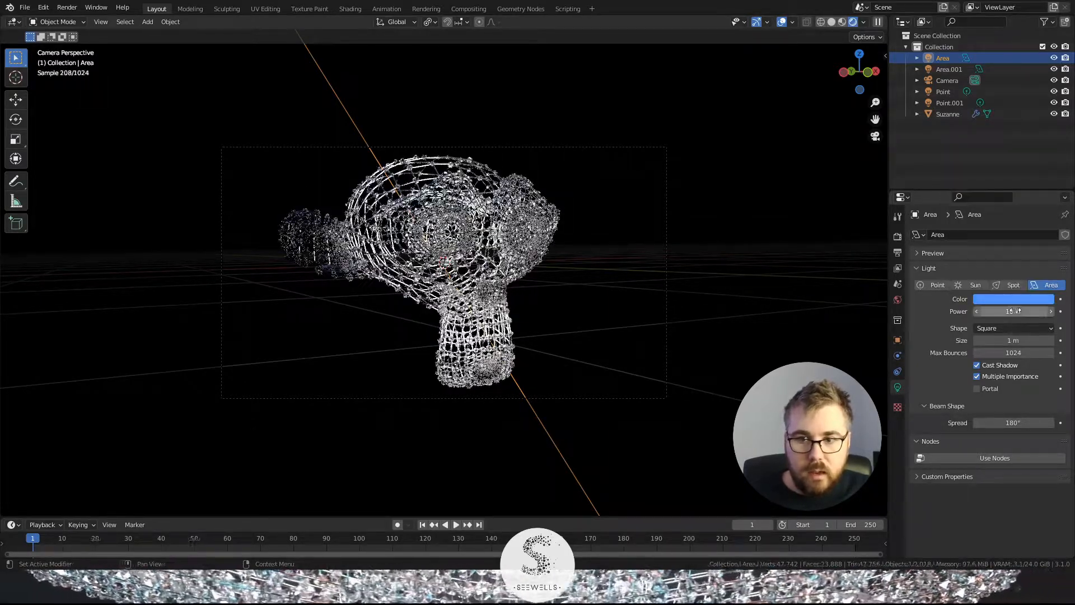
pyautogui.click(1015, 311)
pyautogui.write('100')
pyautogui.press('Return')
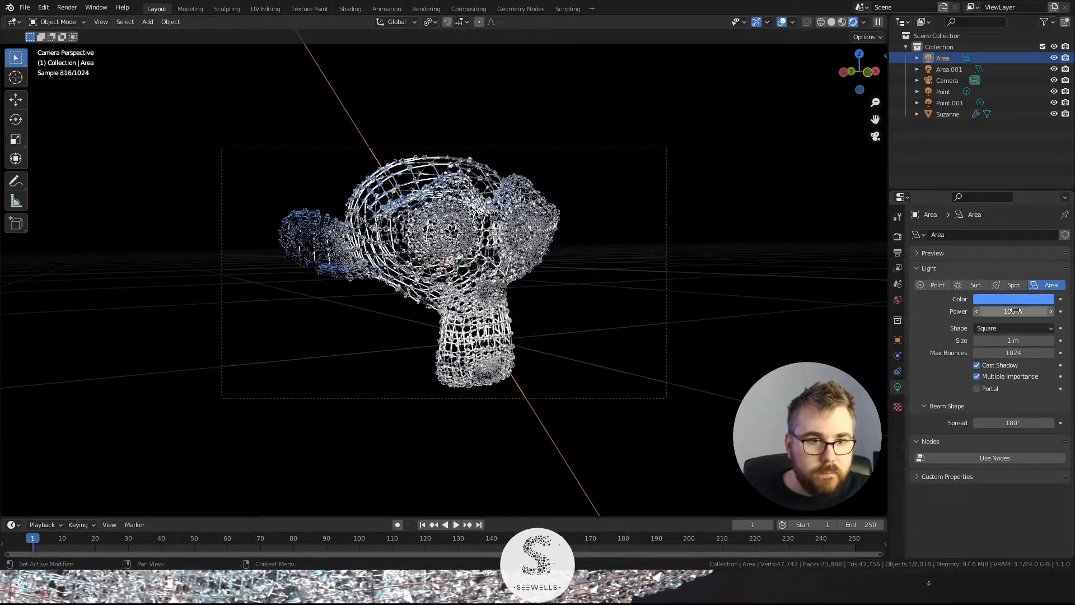
# Step: Colour the area light on the positive X side orange-red with hue 0.007 and set its power to 100 W
pyautogui.scroll(4, 573, 227)
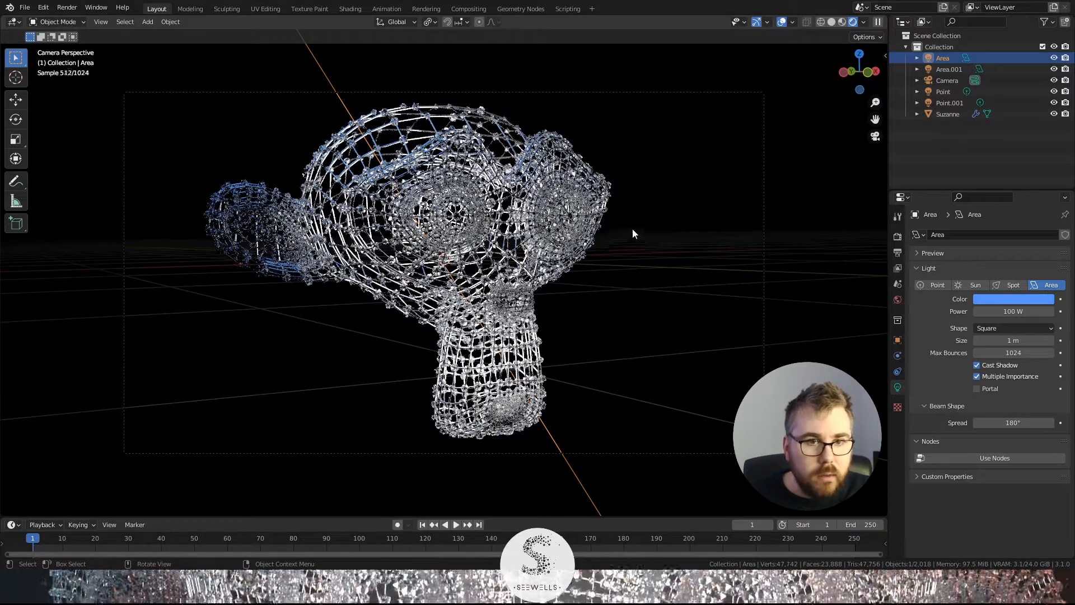
pyautogui.click(551, 105)
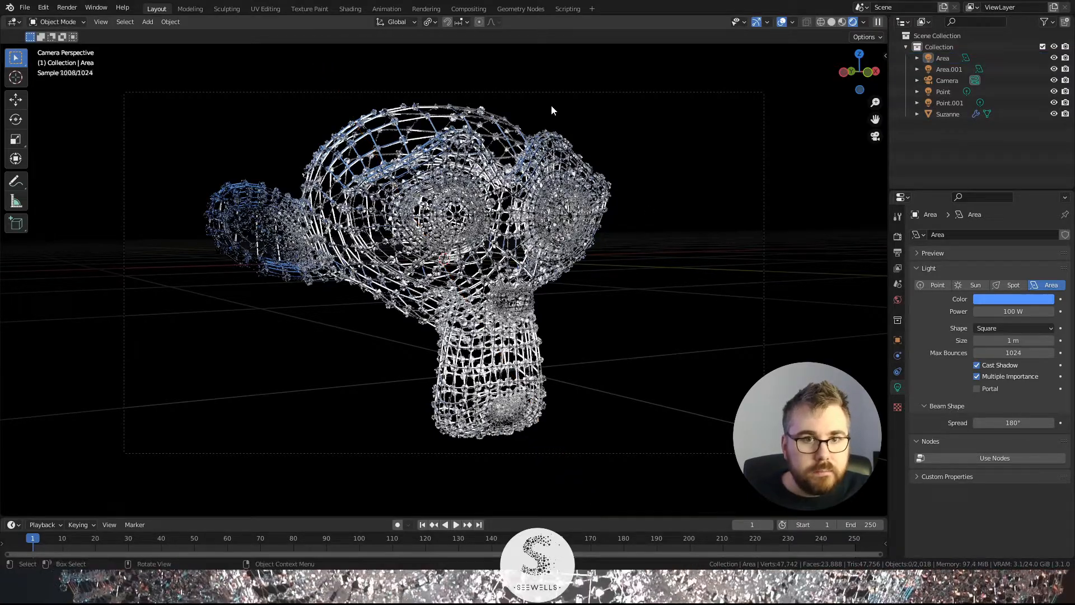
pyautogui.click(1026, 303)
pyautogui.moveTo(988, 204); pyautogui.dragTo(990, 226)
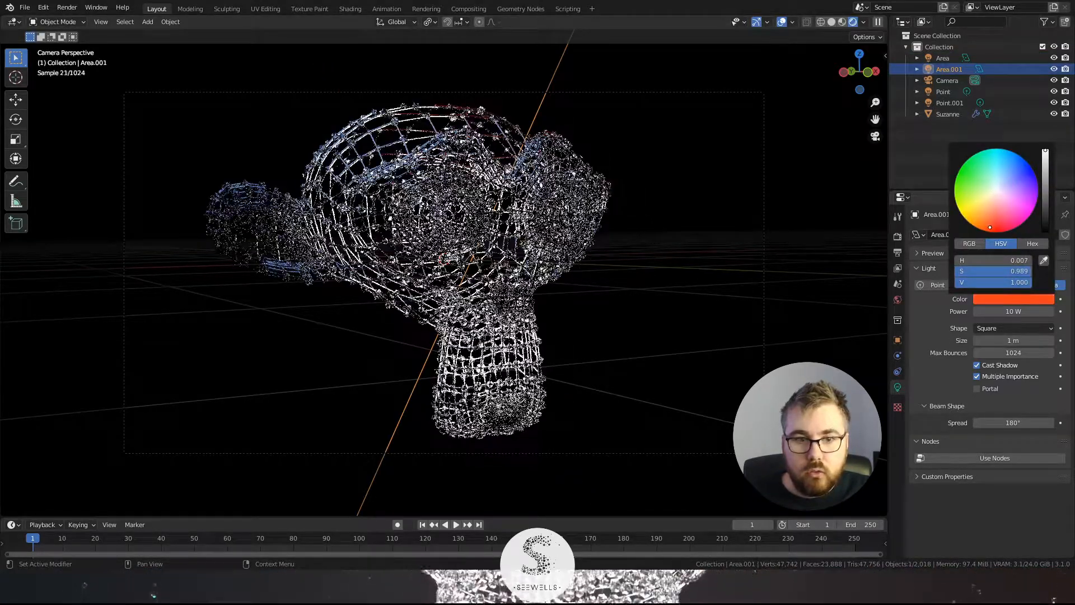
pyautogui.click(1015, 311)
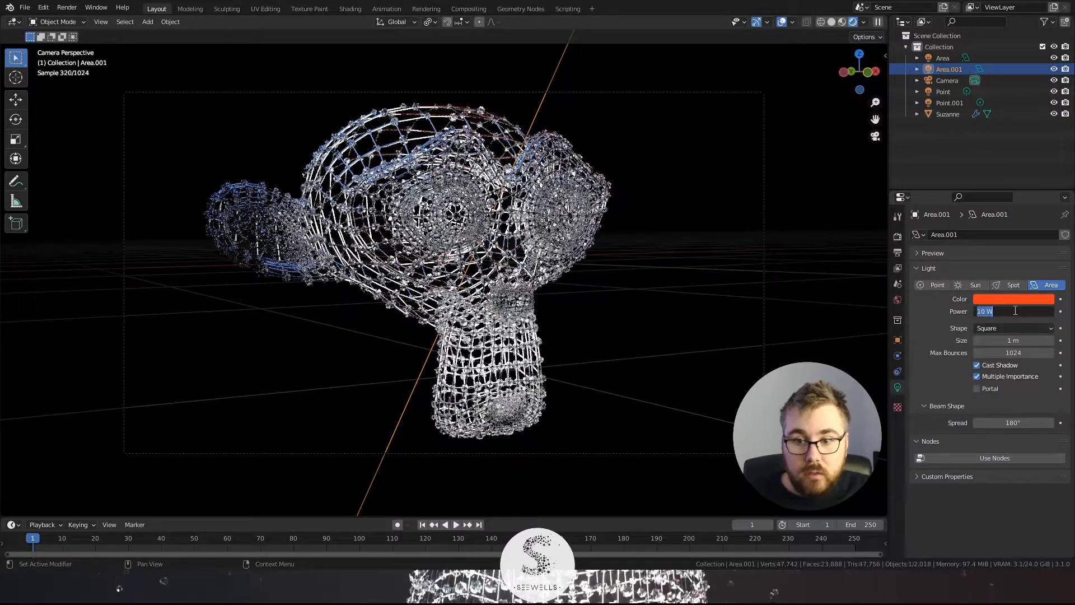
pyautogui.write('100')
pyautogui.press('Return')
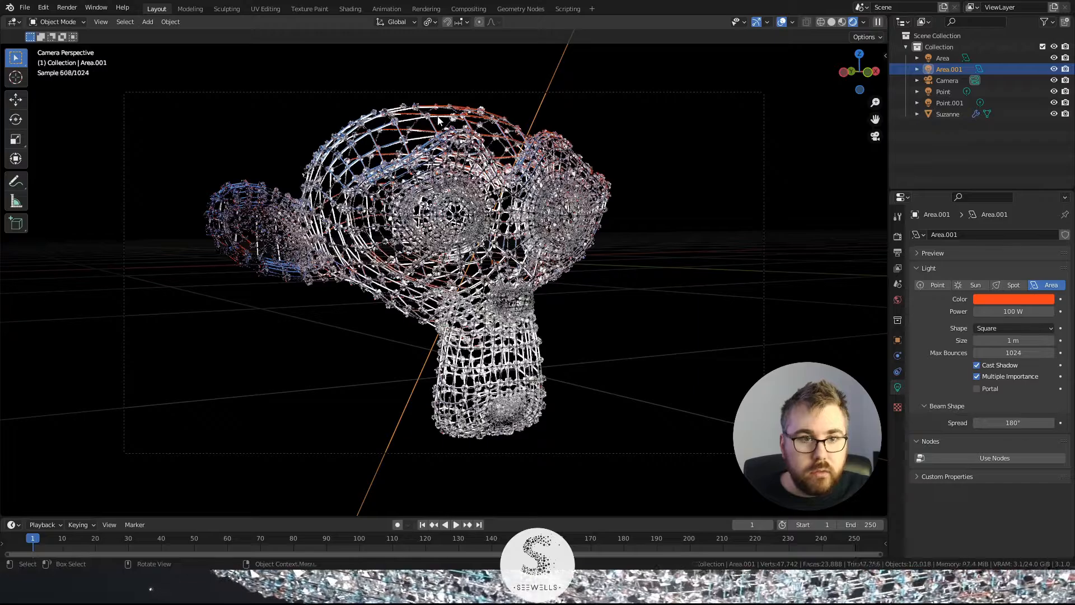
# Step: Set the saturation of the orange-red area light's colour to 0.9
pyautogui.click(1028, 301)
pyautogui.click(1018, 270)
pyautogui.write('.9')
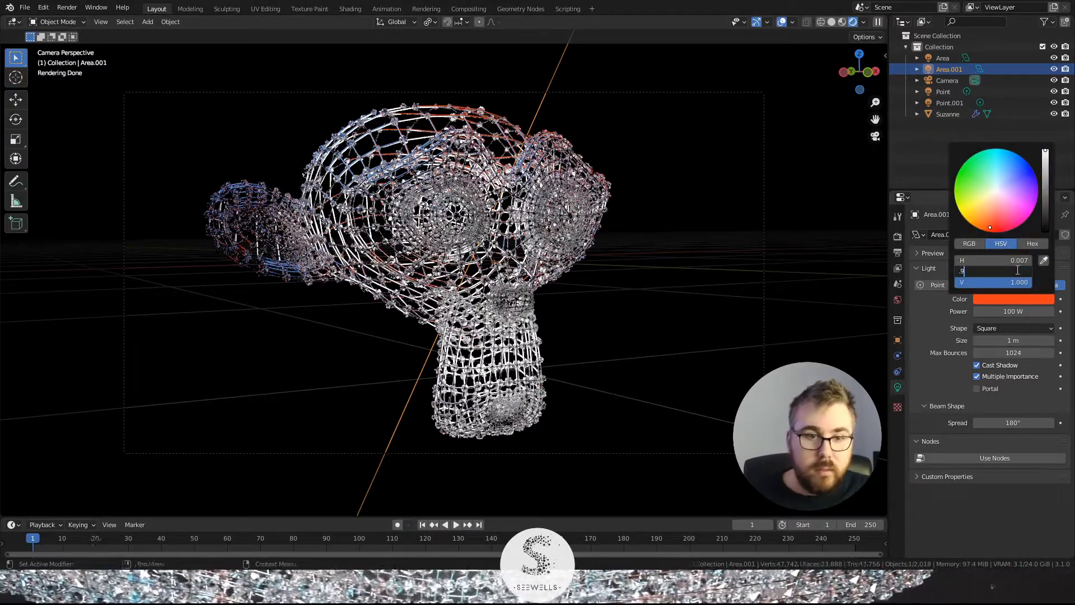
pyautogui.press('Return')
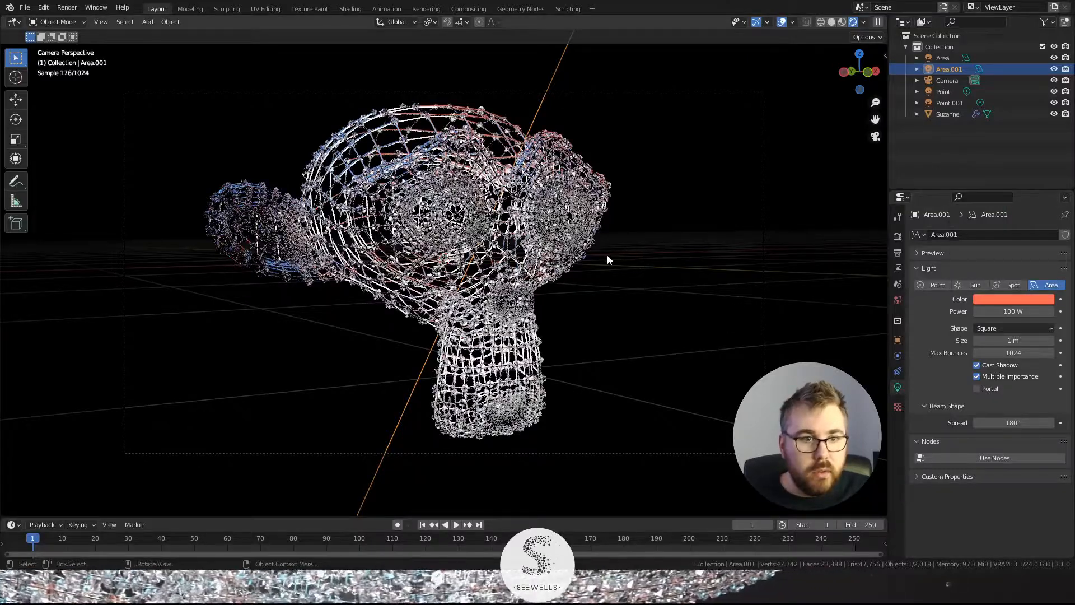
# Step: Set the viewport maximum samples to 250 in the Cycles render settings and check the whole monkey in camera view
pyautogui.scroll(1, 607, 255)
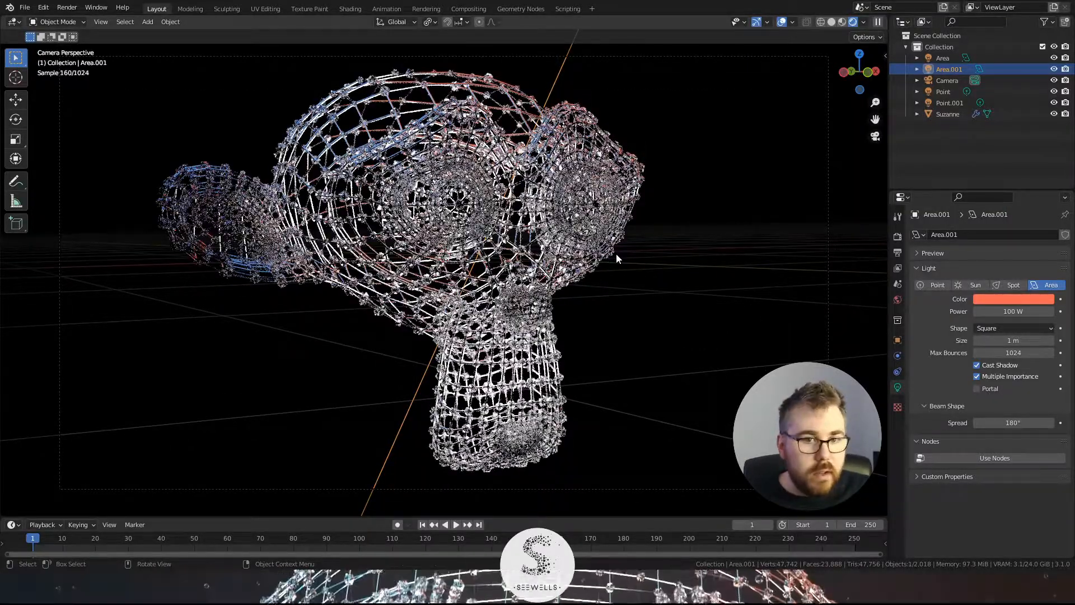
pyautogui.scroll(4, 601, 255)
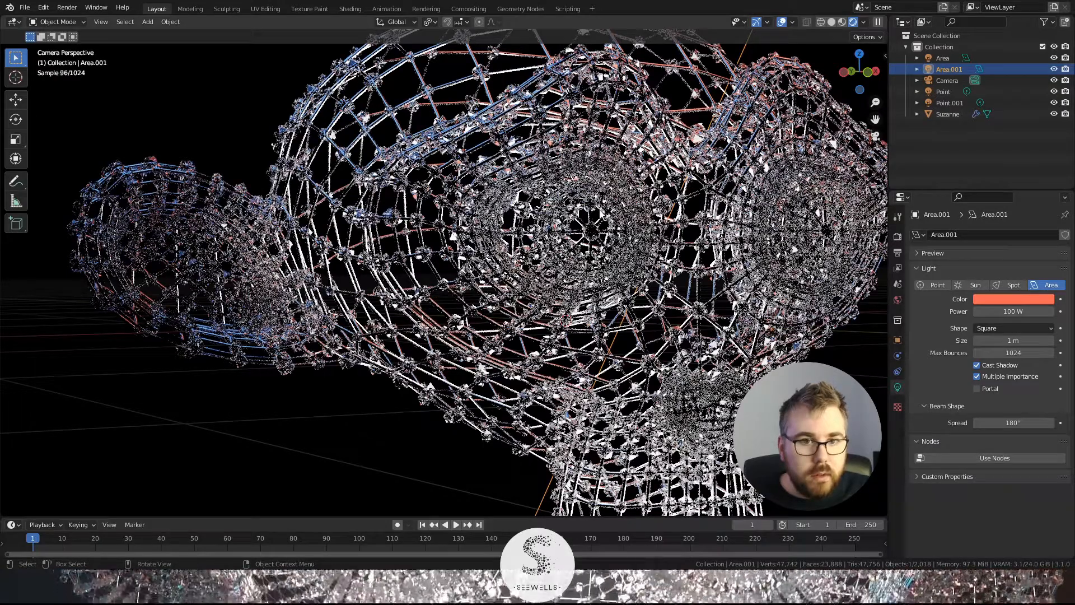
pyautogui.click(898, 236)
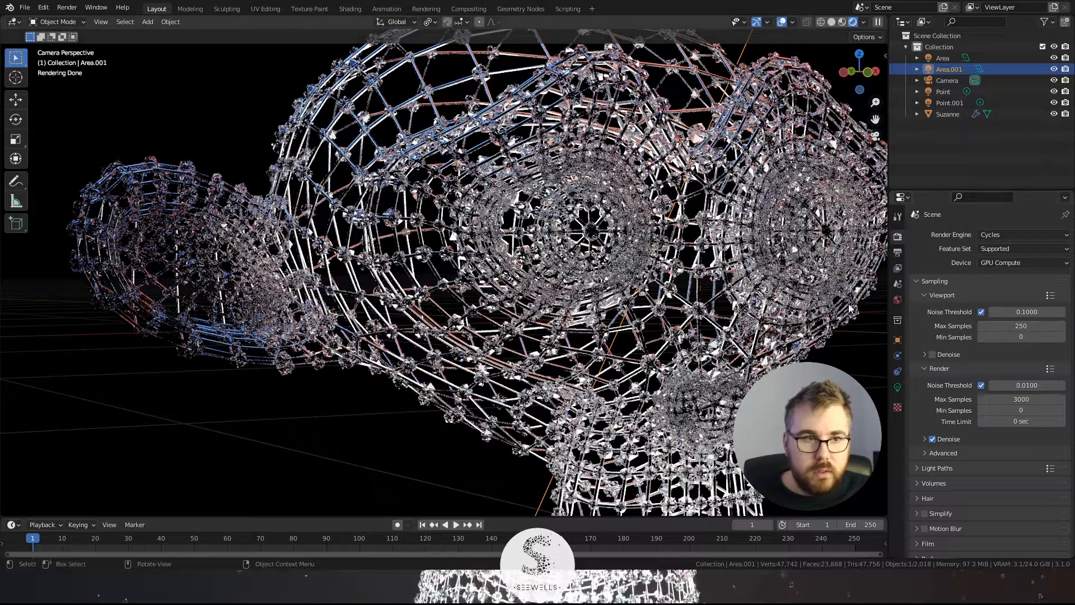
pyautogui.scroll(-4, 536, 288)
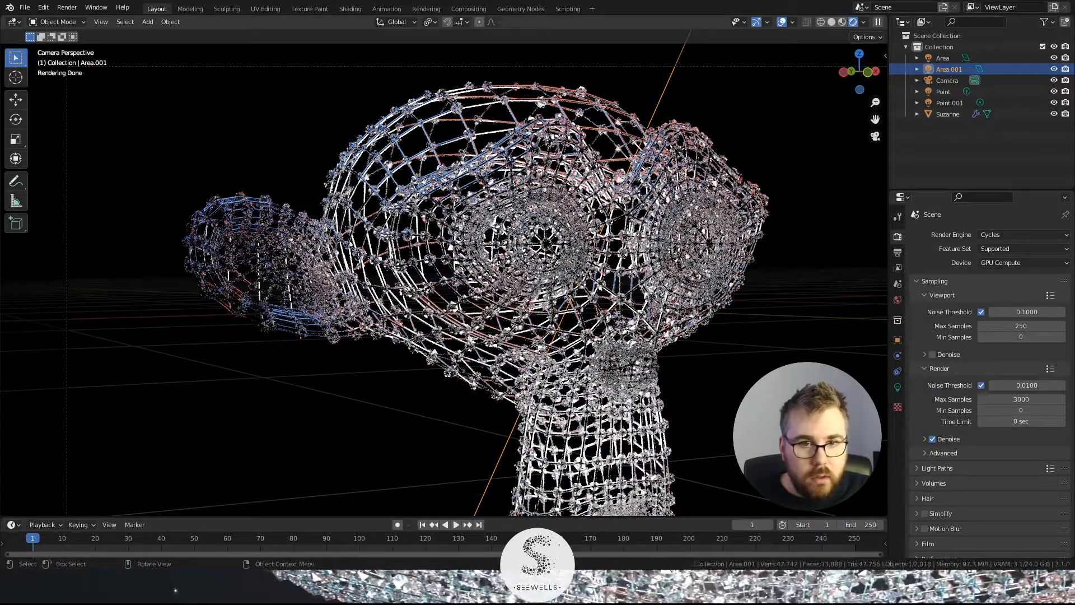
pyautogui.scroll(-2, 599, 306)
pyautogui.keyDown('shift'); pyautogui.moveTo(604, 308); pyautogui.dragTo(555, 288, button='middle'); pyautogui.keyUp('shift')
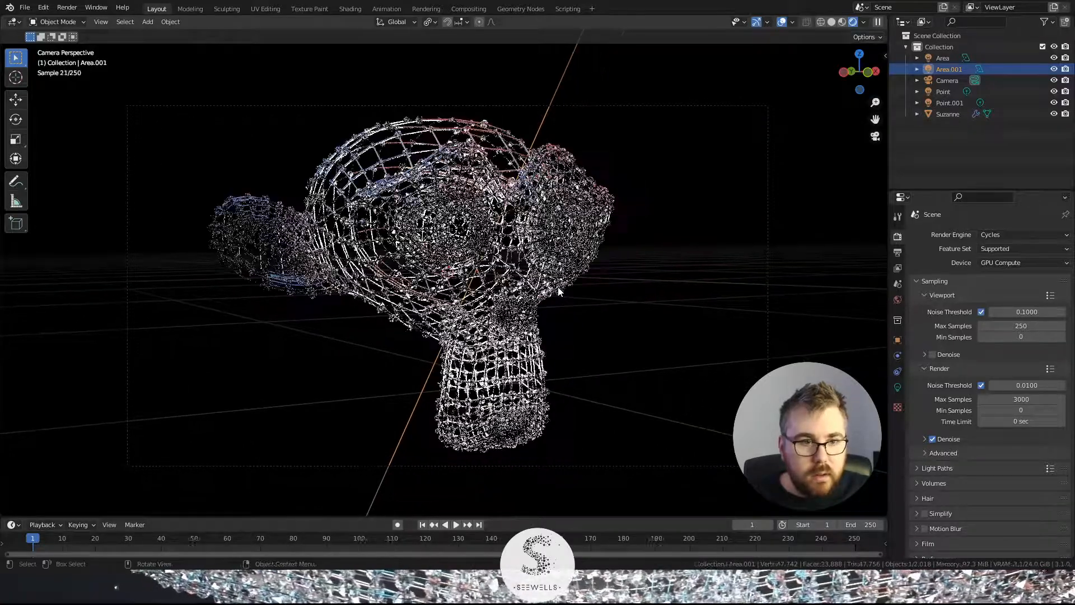
pyautogui.scroll(1, 555, 287)
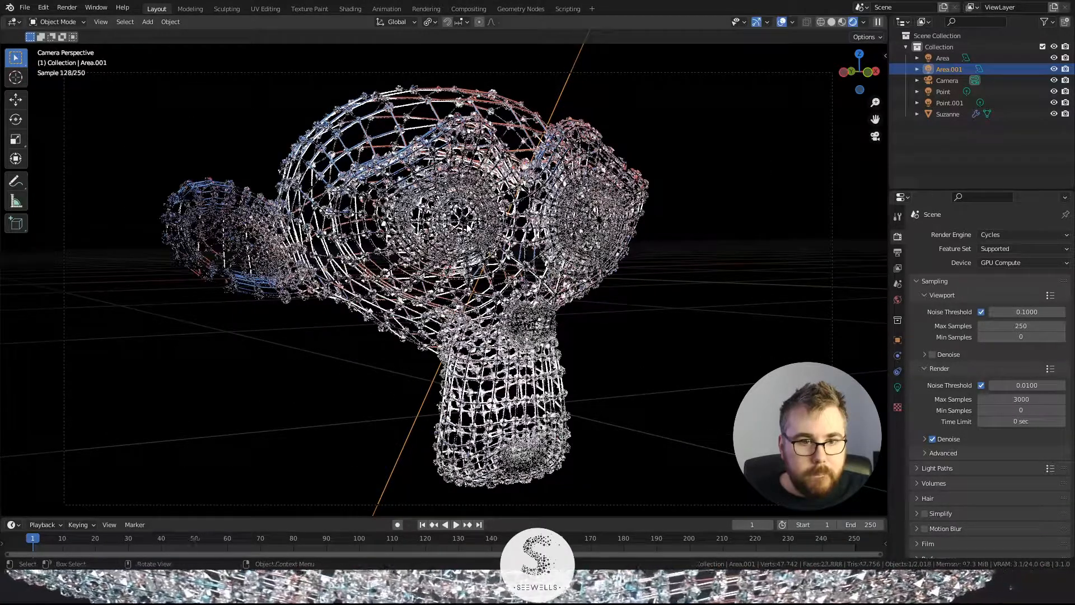
# Step: Select the first point light at the monkey head and set its power to 200 W
pyautogui.click(463, 221)
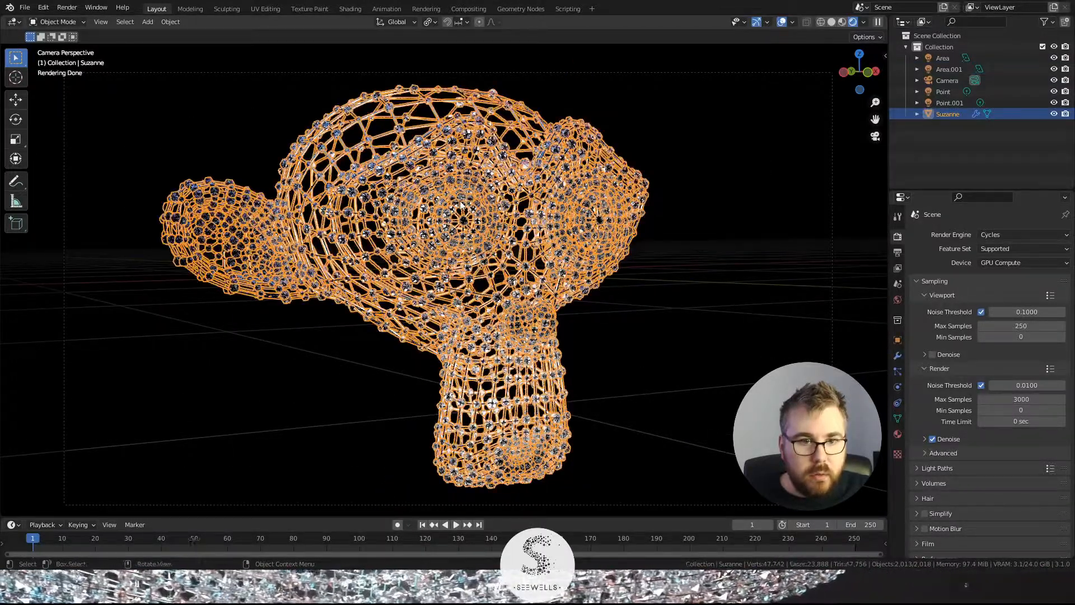
pyautogui.click(458, 170)
pyautogui.click(458, 169)
pyautogui.click(458, 169)
pyautogui.moveTo(458, 170); pyautogui.dragTo(563, 192, button='middle')
pyautogui.press('KP_0')
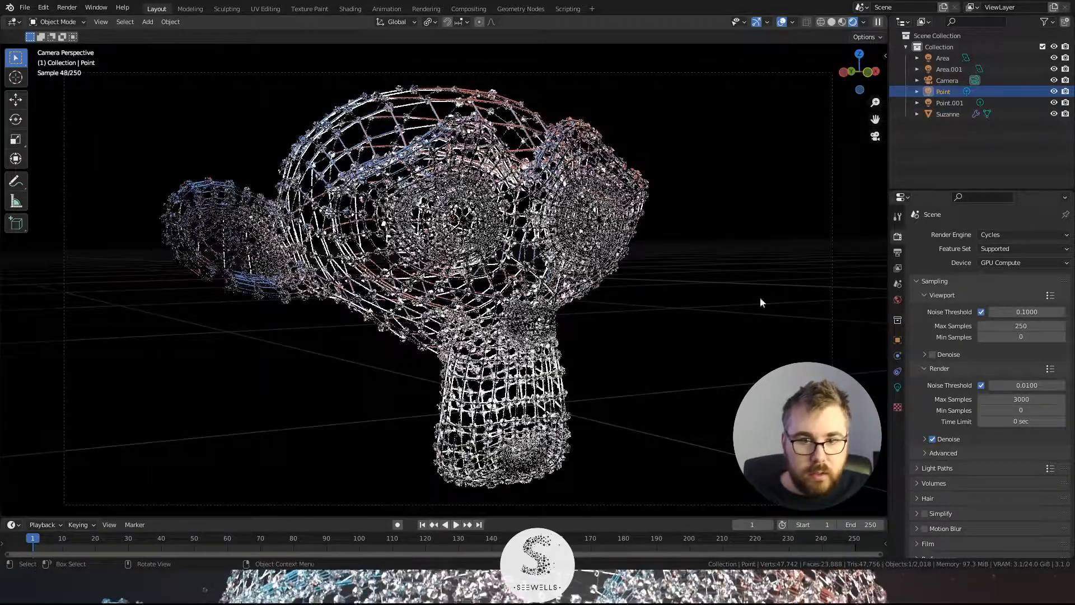
pyautogui.click(897, 387)
pyautogui.click(1037, 311)
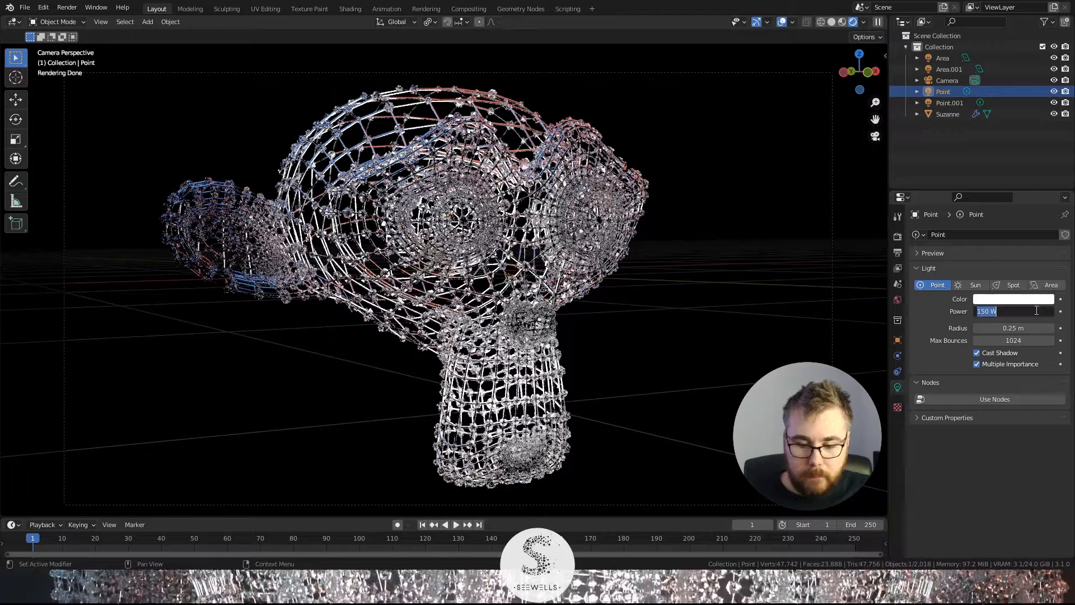
pyautogui.press('Return')
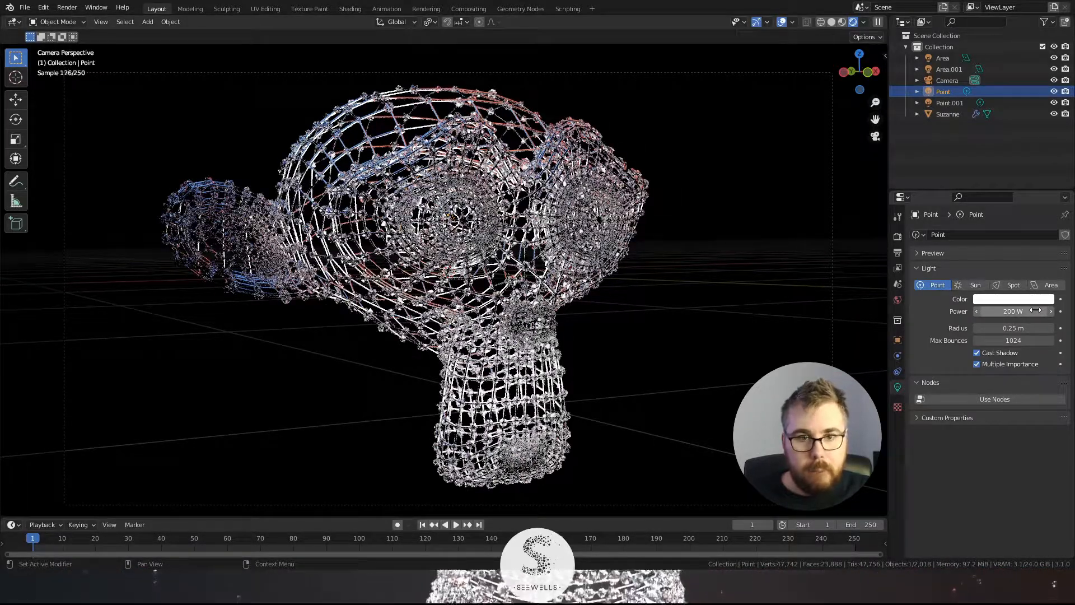
pyautogui.scroll(-2, 732, 336)
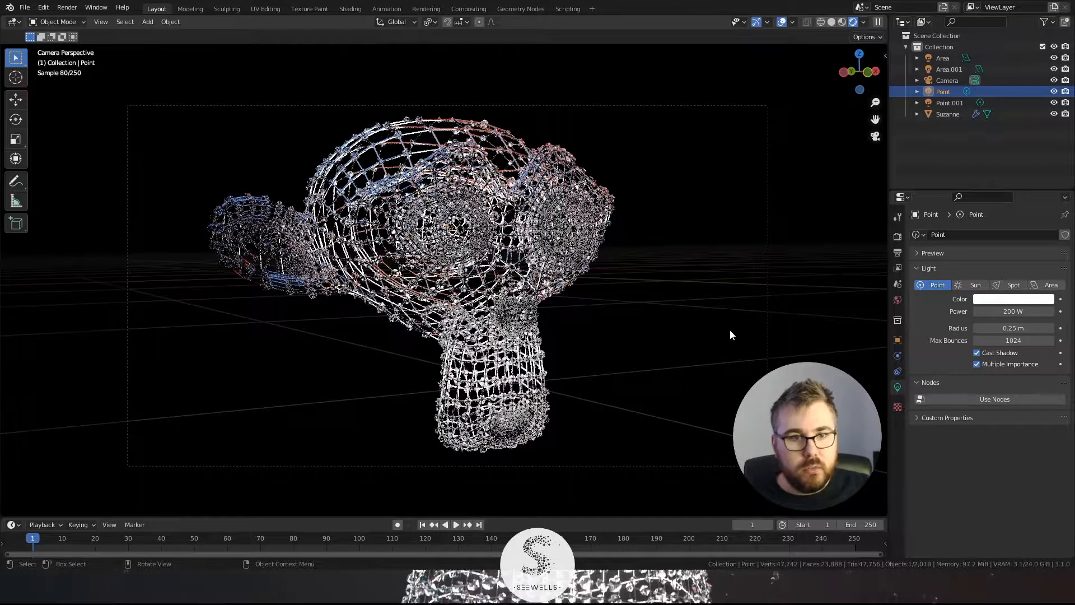
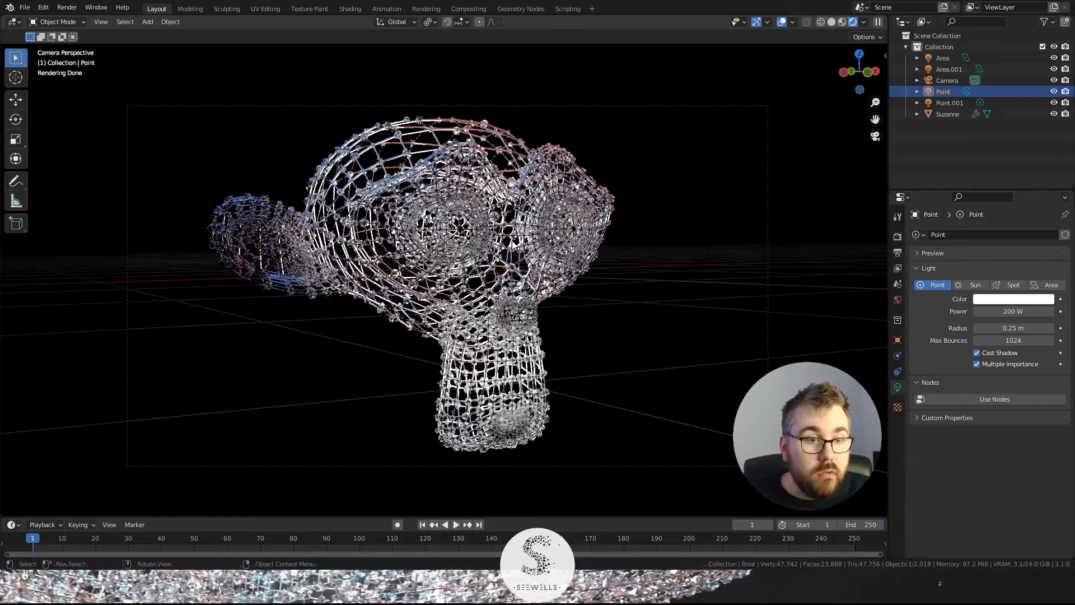
# Step: Switch to the Shading workspace and show the monkey in rendered shading through the camera
pyautogui.click(359, 9)
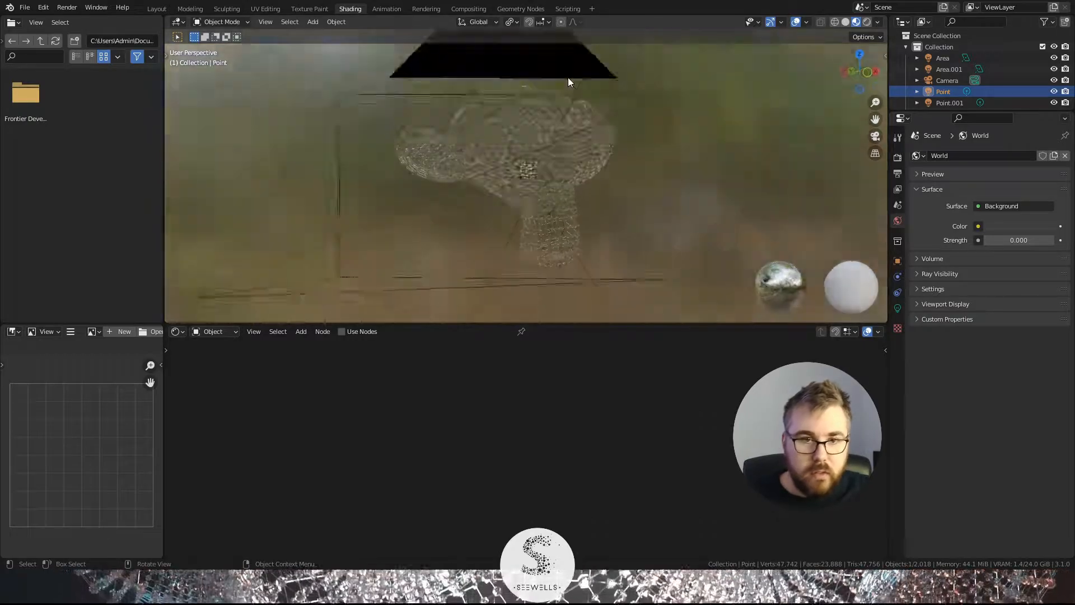
pyautogui.press('KP_0')
pyautogui.press('z')
pyautogui.click(633, 131)
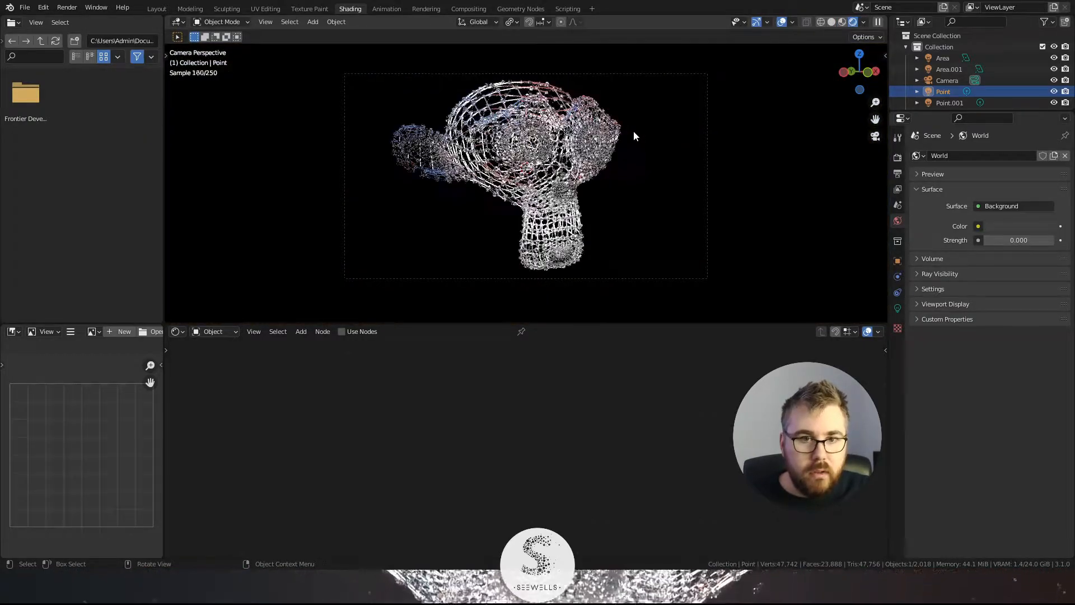
pyautogui.scroll(1, 633, 130)
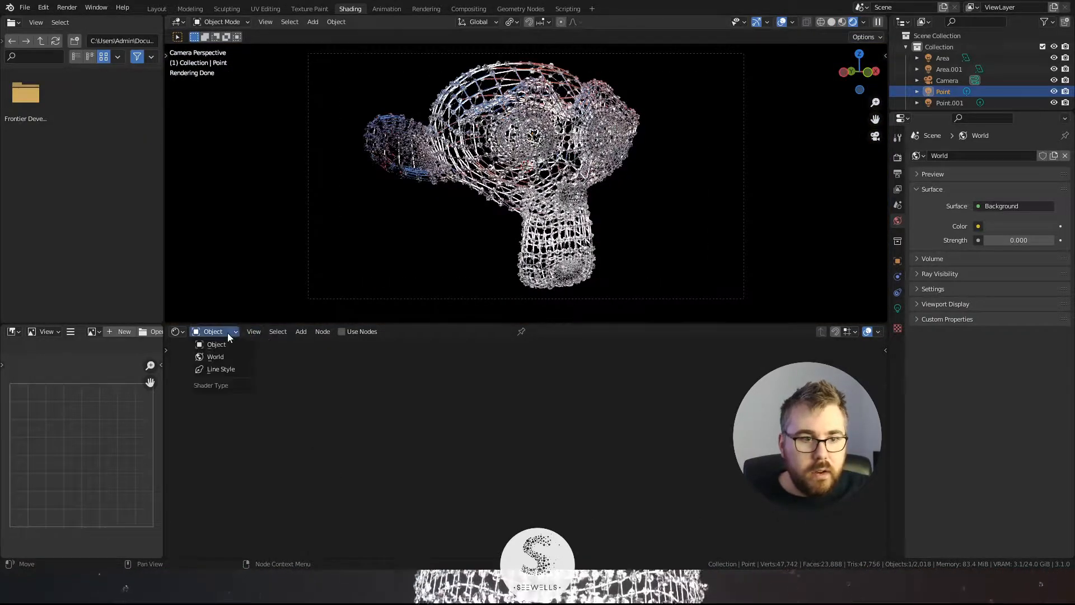
# Step: Set the shader editor to edit the World shader and bring its Background and World Output nodes into view
pyautogui.click(221, 357)
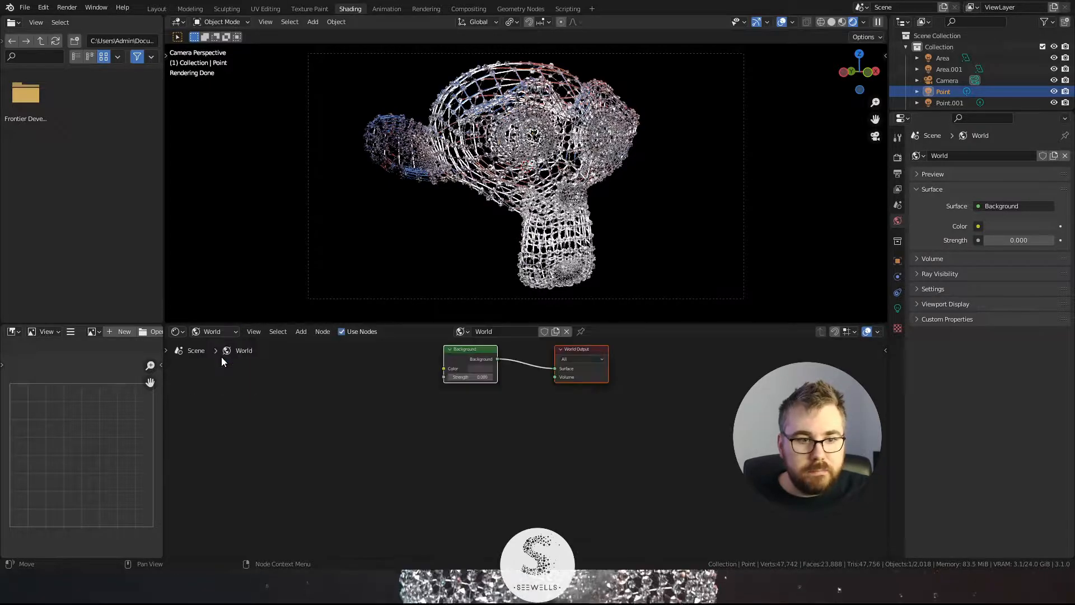
pyautogui.scroll(-1, 524, 415)
pyautogui.moveTo(563, 413); pyautogui.dragTo(524, 462, button='middle')
pyautogui.scroll(1, 524, 462)
pyautogui.scroll(1, 525, 466)
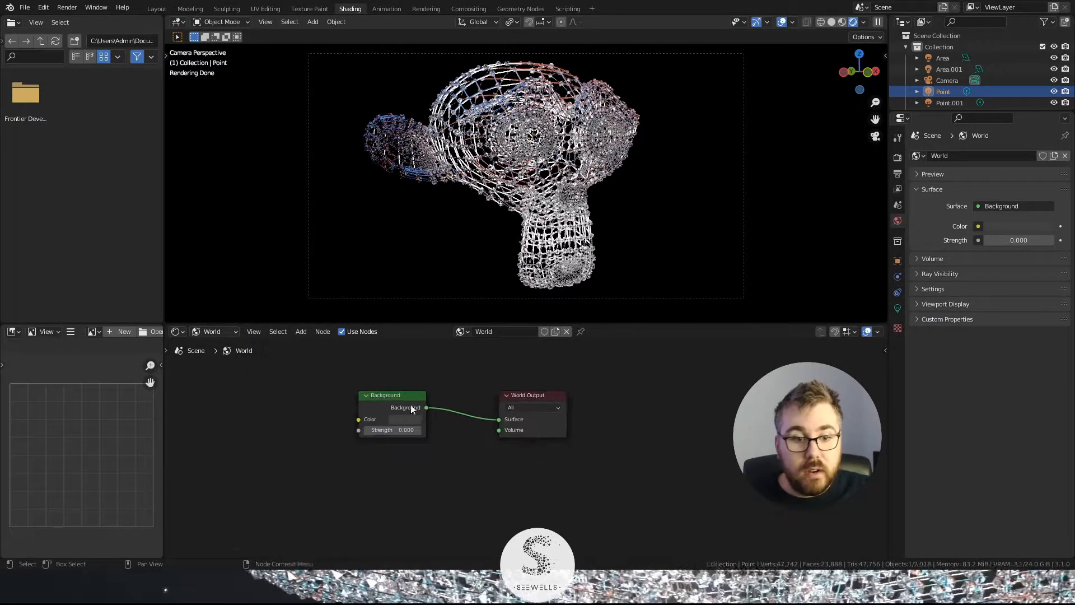
# Step: Move the Background node away from World Output and add a Principled Volume node below it
pyautogui.moveTo(411, 401); pyautogui.dragTo(350, 392)
pyautogui.hotkey('shift', 'a')
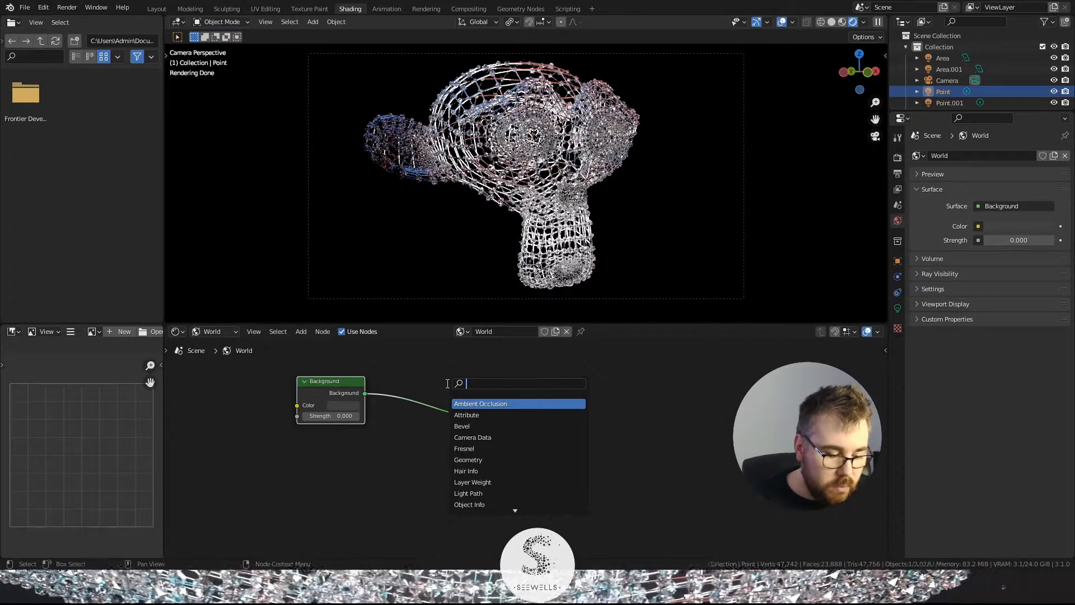
pyautogui.write('princ')
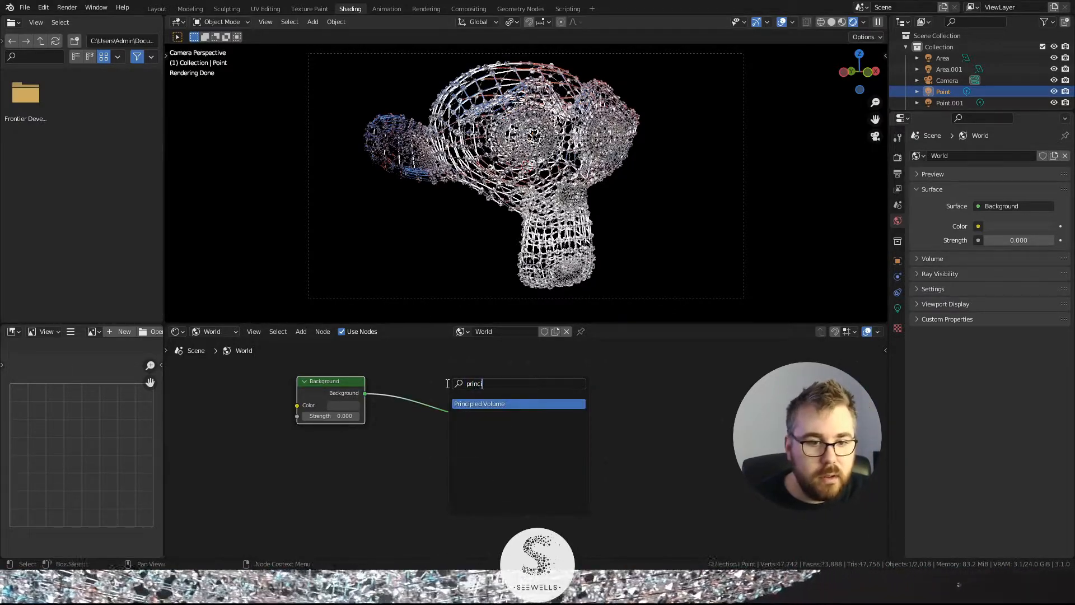
pyautogui.press('Return')
pyautogui.click(322, 439)
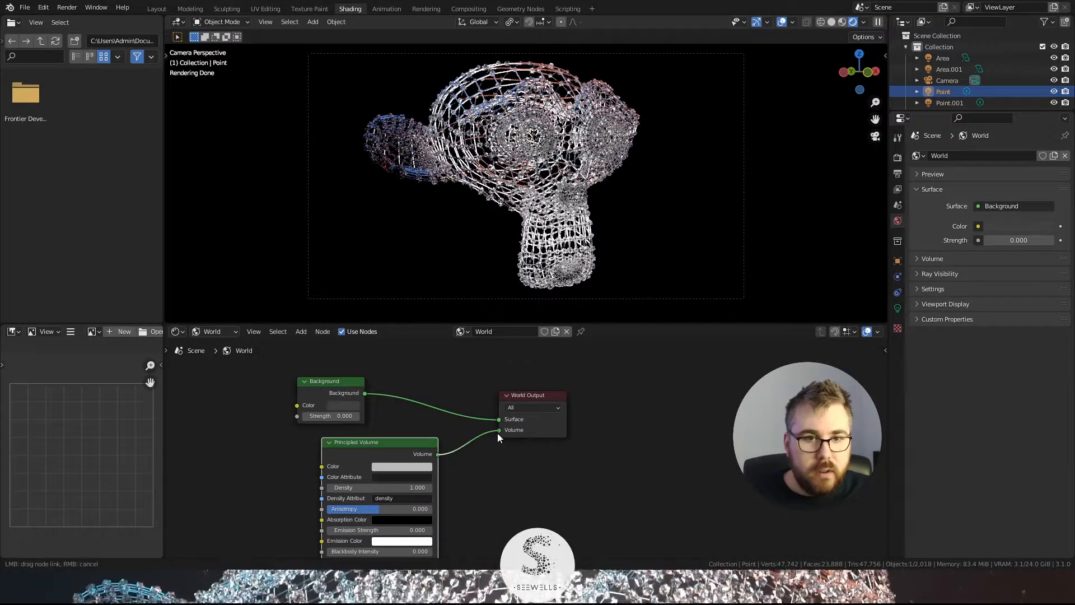
# Step: Connect the Principled Volume node's Volume output to the World Output's Volume input
pyautogui.moveTo(498, 436); pyautogui.dragTo(499, 433)
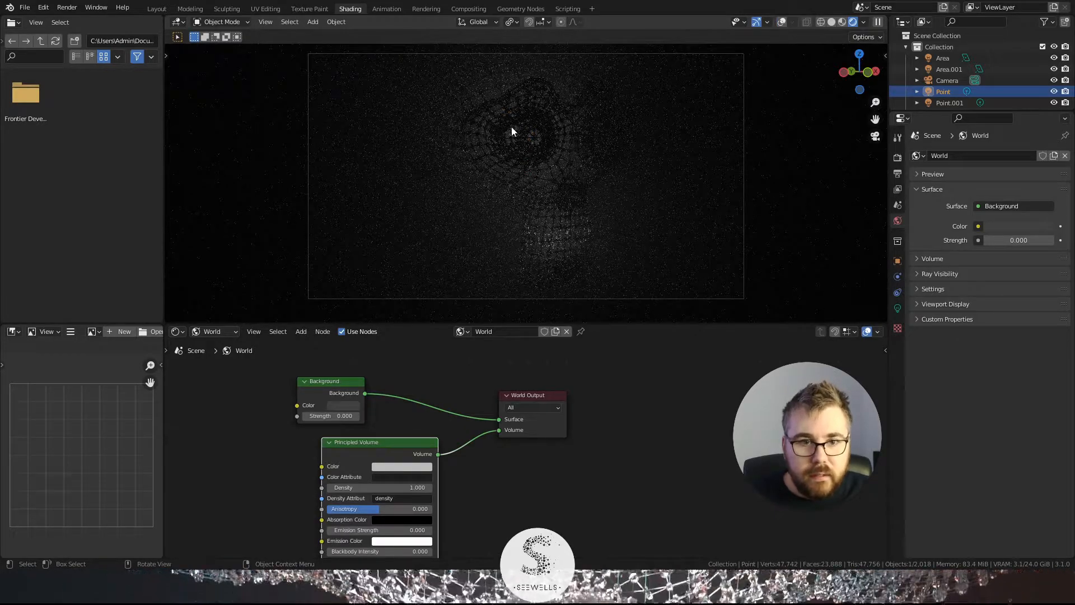
# Step: Turn off render denoising and enable viewport denoising with the Albedo and Normal passes
pyautogui.click(899, 159)
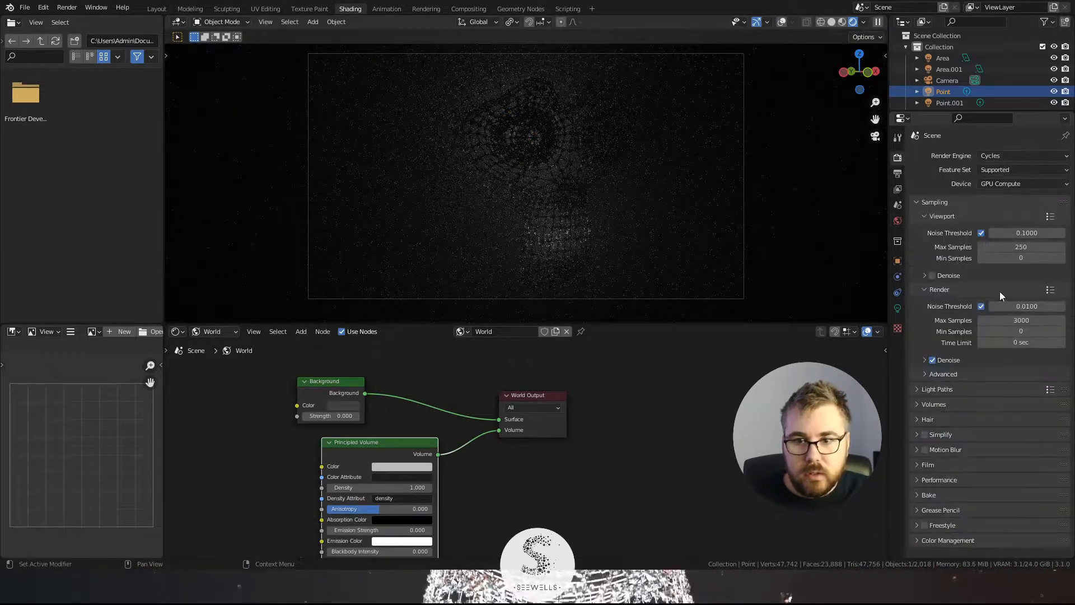
pyautogui.click(932, 276)
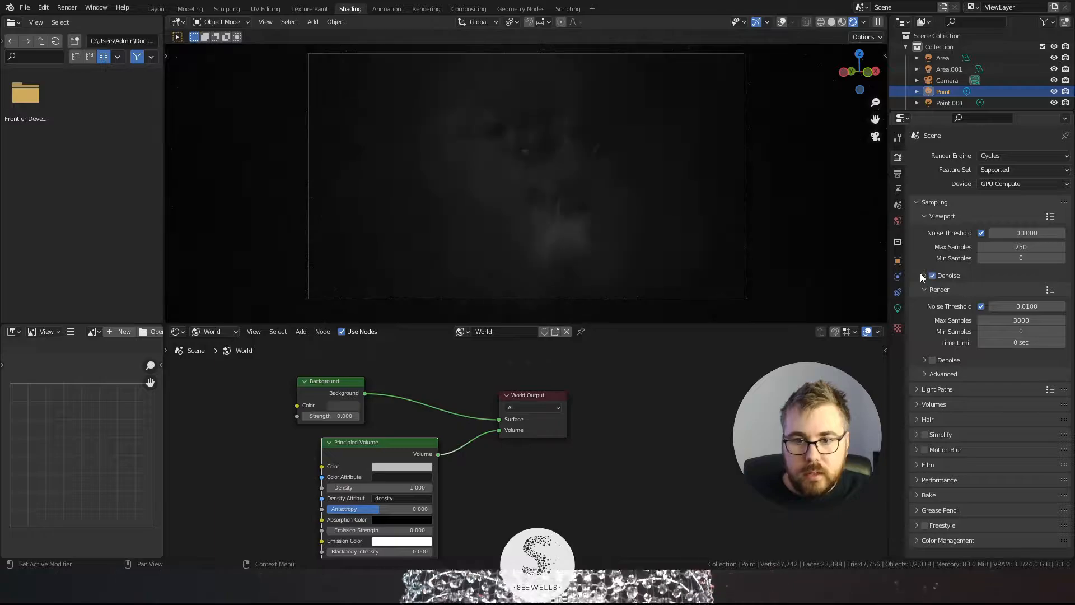
pyautogui.click(952, 275)
pyautogui.click(1025, 305)
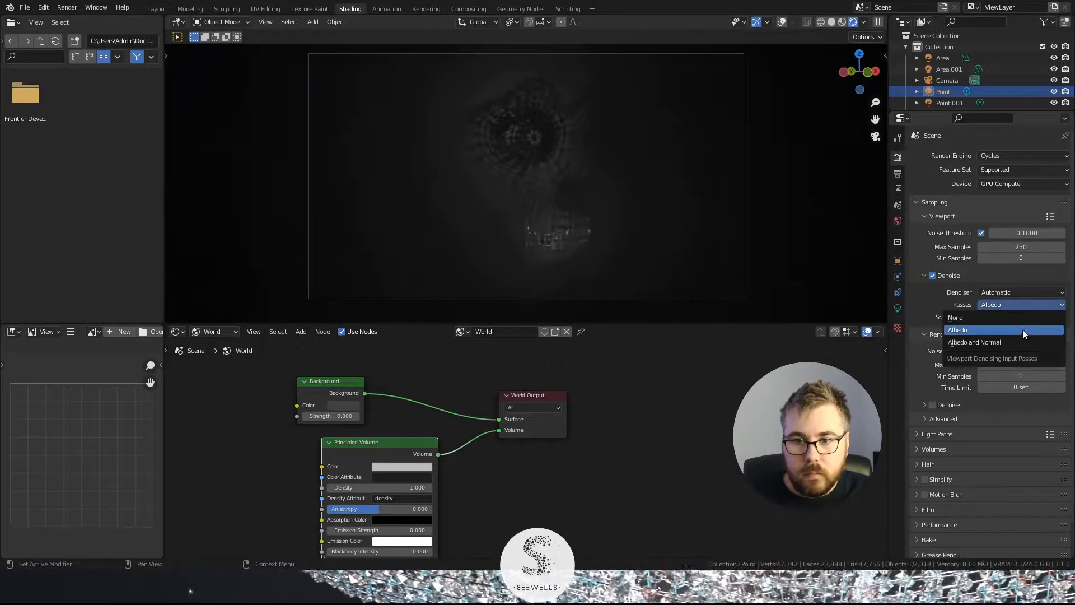
pyautogui.click(1022, 343)
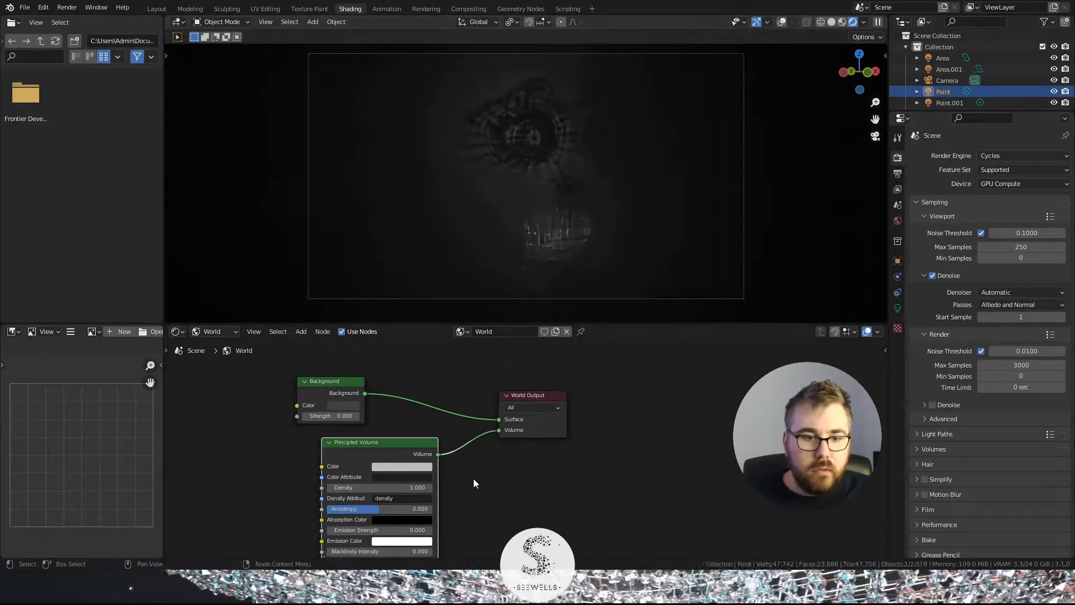
# Step: Try densities of 0.1, 0.05 and 0.01 on the world's Principled Volume node
pyautogui.scroll(2, 525, 477)
pyautogui.moveTo(525, 476); pyautogui.dragTo(579, 409, button='middle')
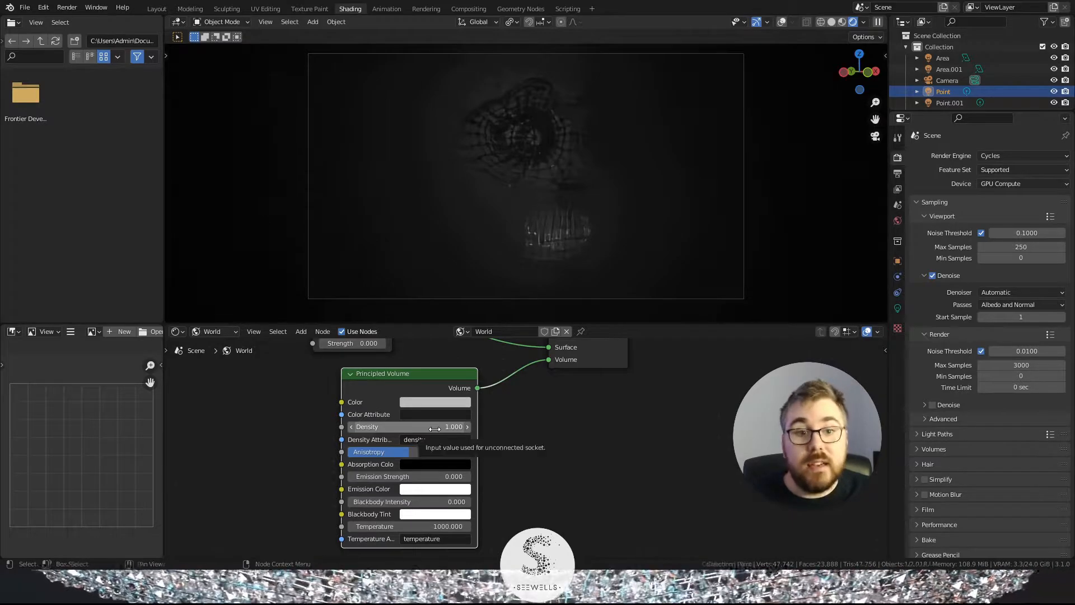
pyautogui.click(434, 429)
pyautogui.write('0.1')
pyautogui.press('Return')
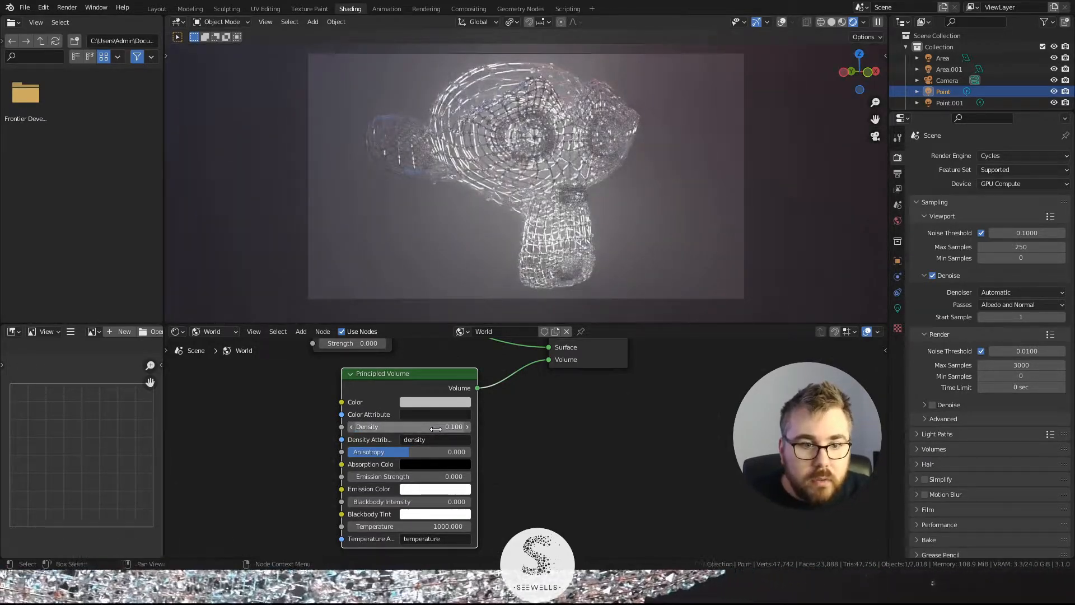
pyautogui.click(436, 428)
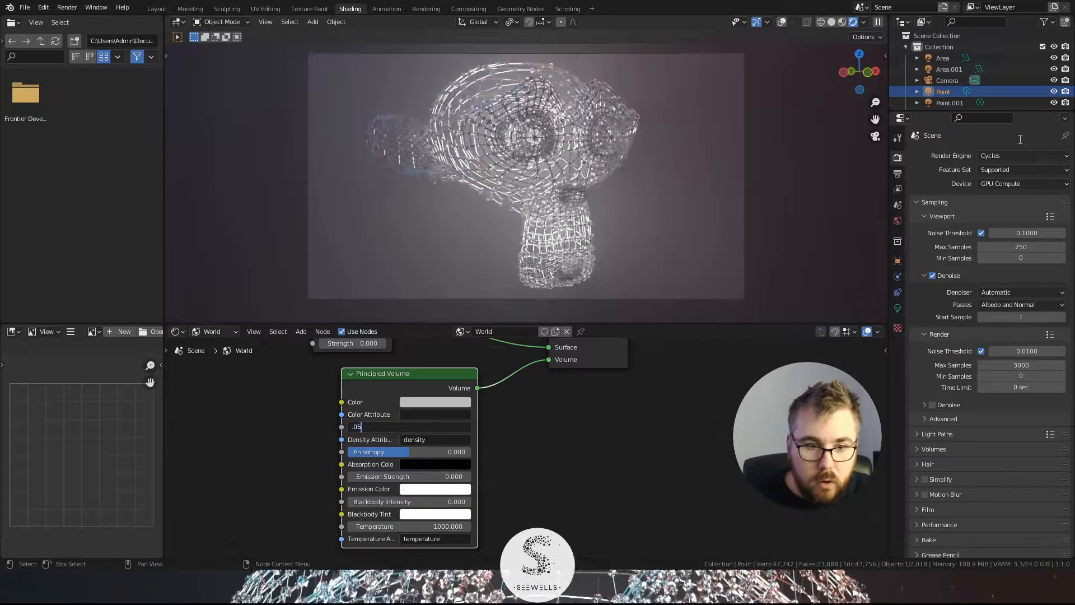
pyautogui.write('.05')
pyautogui.press('Return')
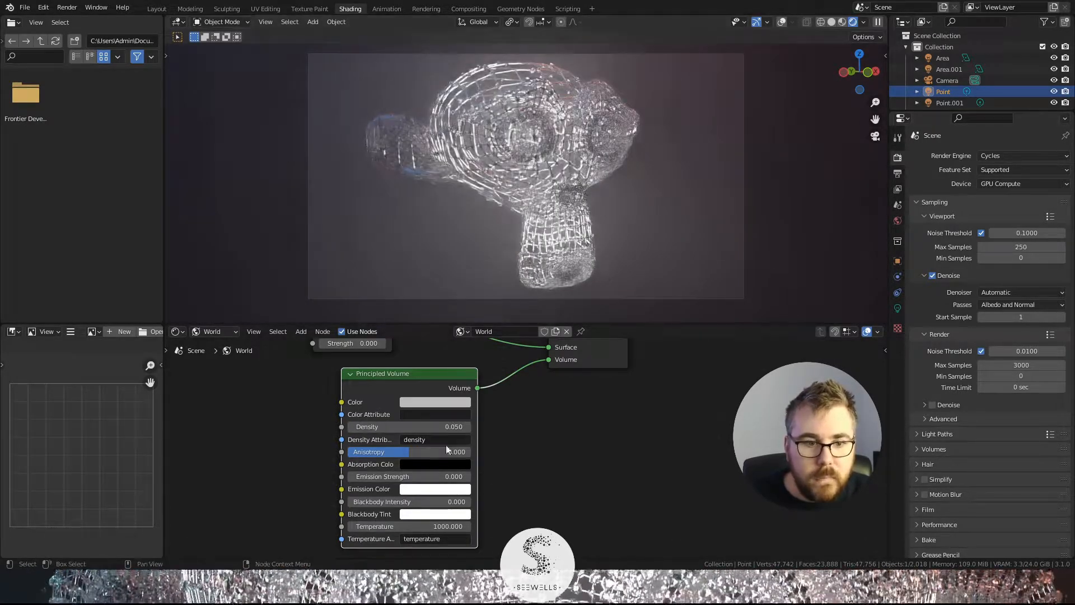
pyautogui.click(442, 428)
pyautogui.write('.01')
pyautogui.press('Return')
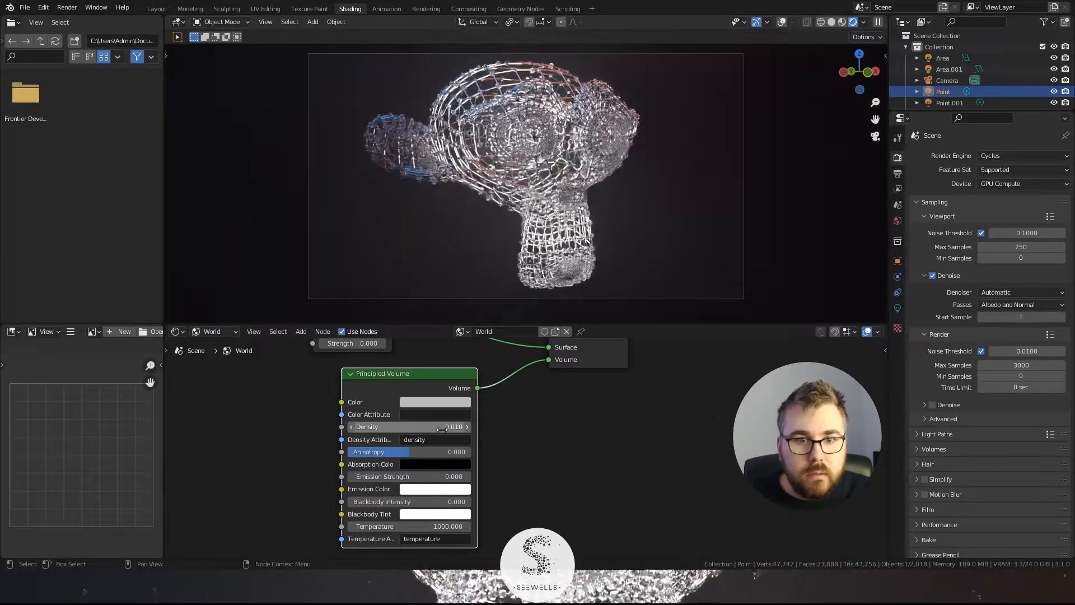
# Step: Set the Principled Volume node's density to 0.015
pyautogui.click(442, 428)
pyautogui.write('.015')
pyautogui.press('Return')
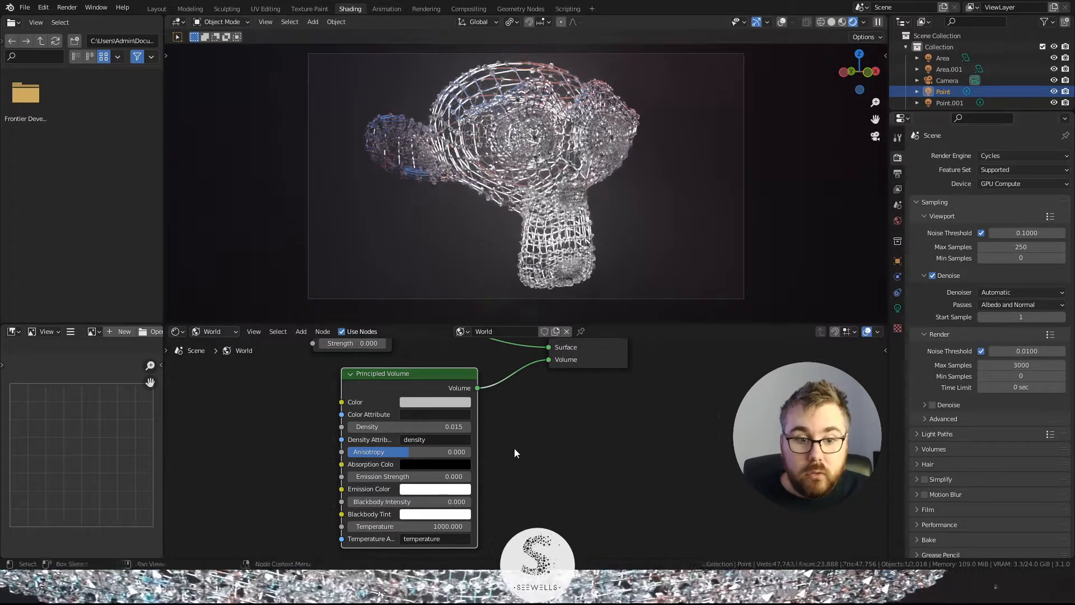
# Step: Set the Color Management look of the render to Medium High Contrast
pyautogui.scroll(4, 468, 428)
pyautogui.scroll(-3, 456, 434)
pyautogui.scroll(-2, 932, 419)
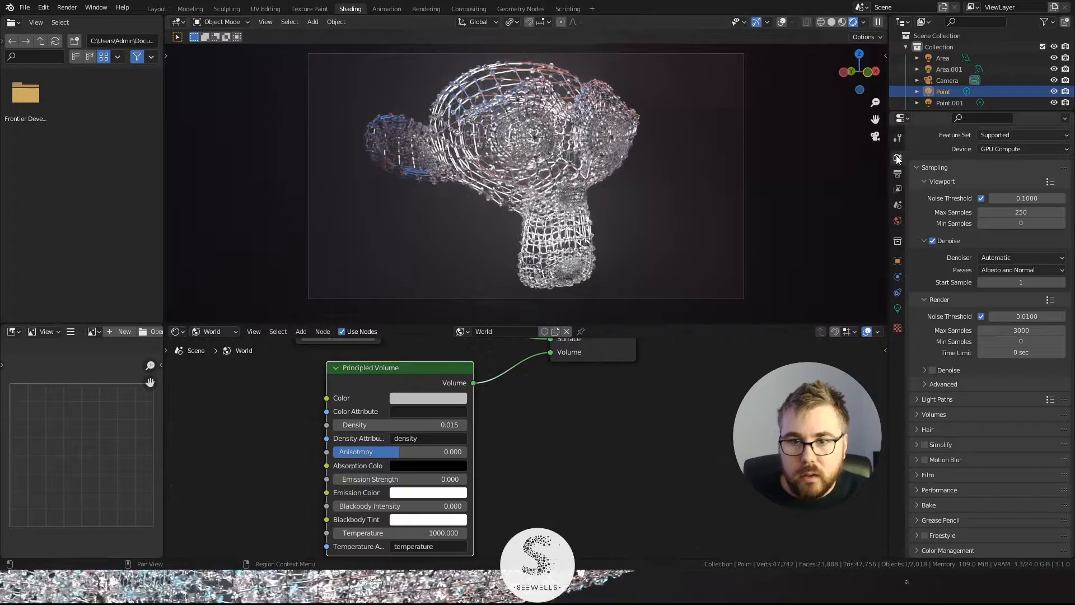
pyautogui.click(963, 549)
pyautogui.scroll(-5, 963, 537)
pyautogui.click(1013, 491)
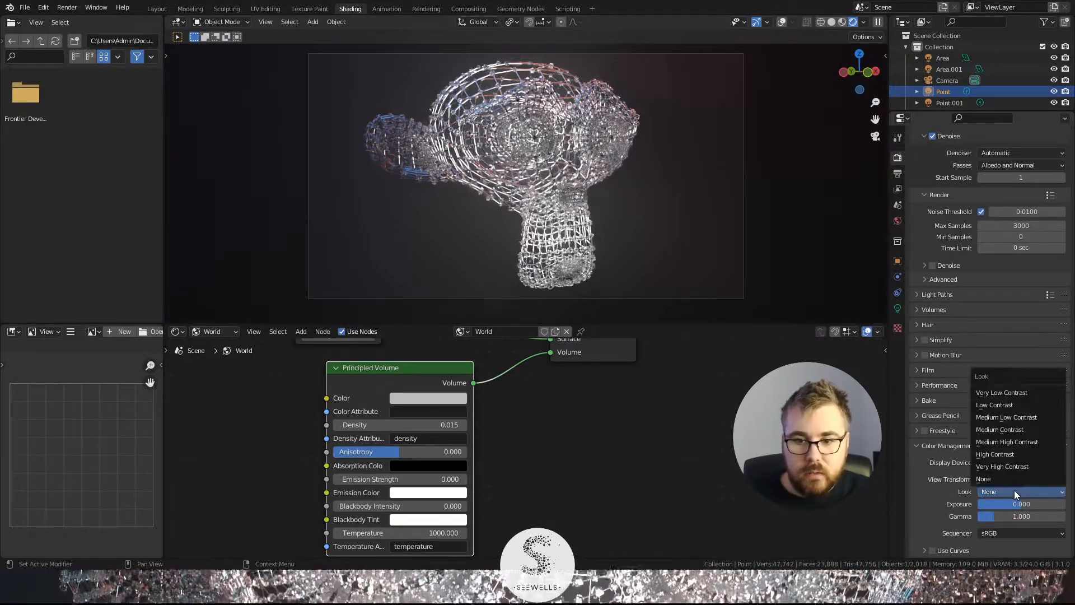
pyautogui.click(1030, 442)
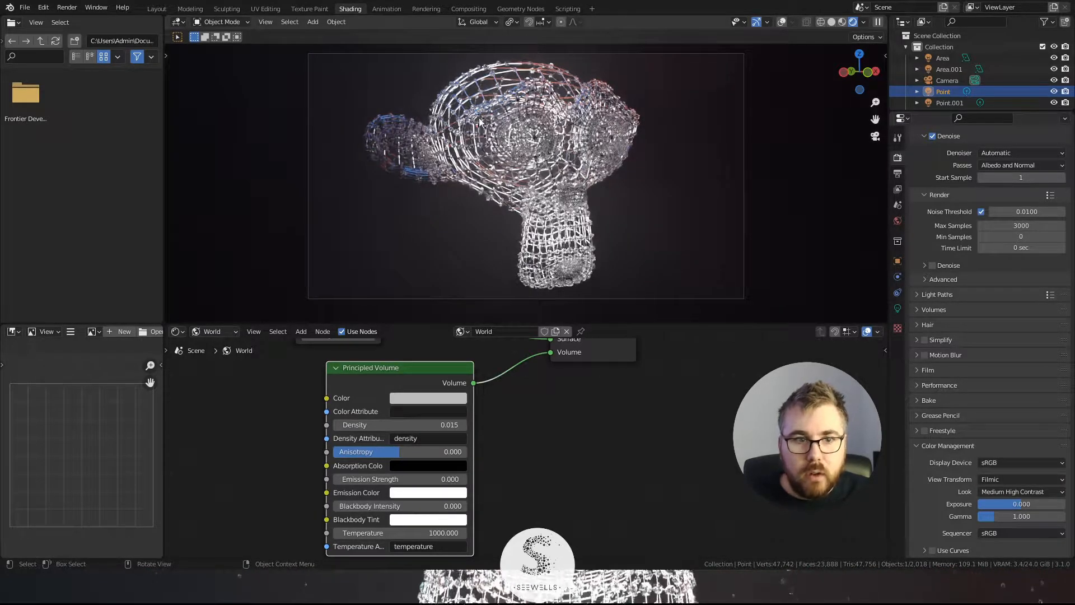
pyautogui.scroll(2, 522, 144)
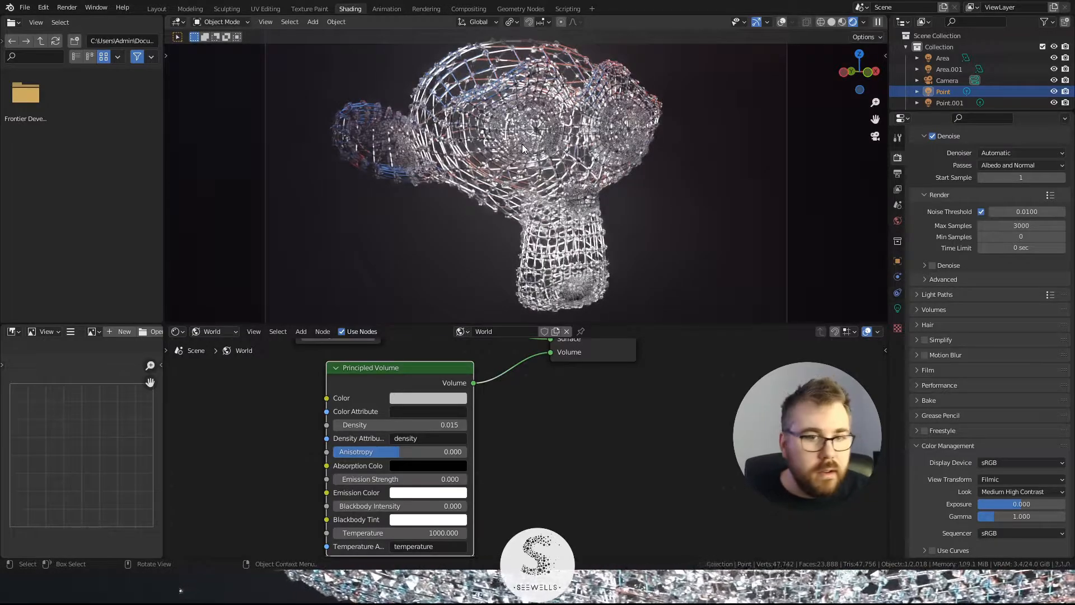
pyautogui.scroll(-2, 578, 116)
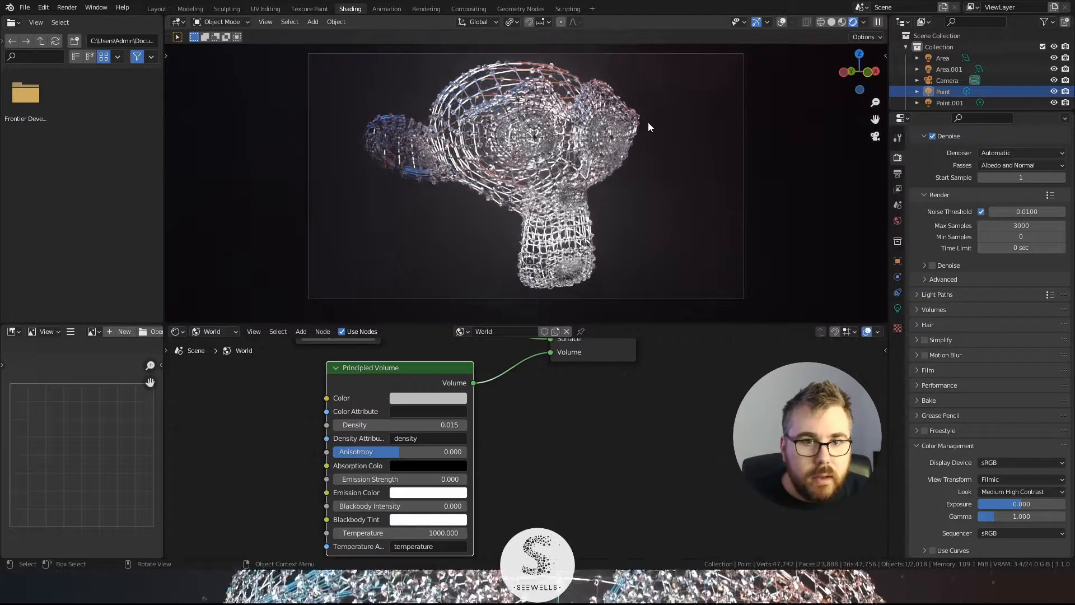
pyautogui.scroll(4, 588, 122)
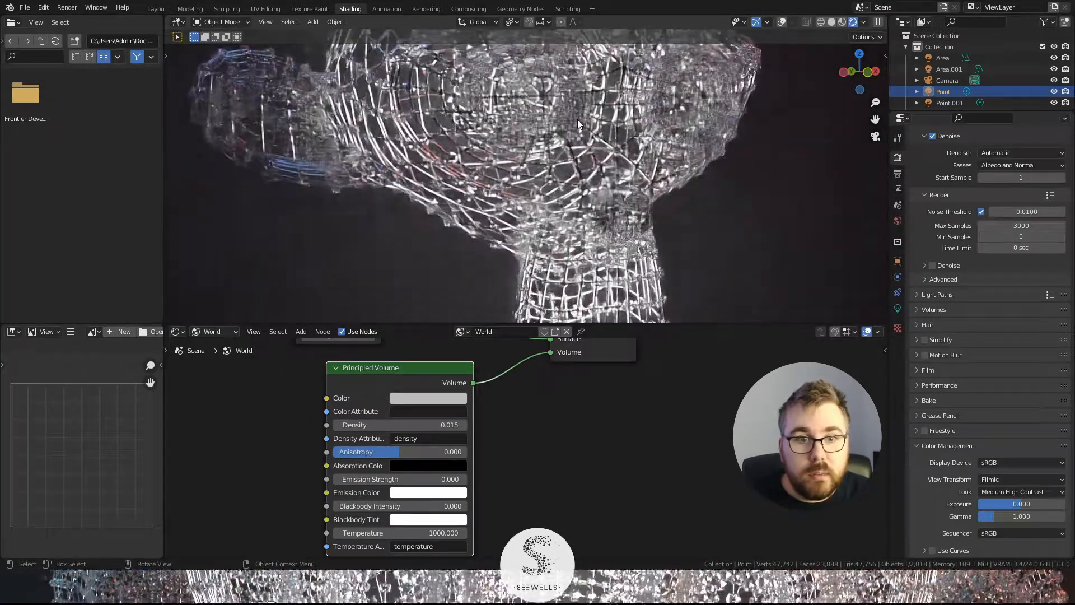
pyautogui.scroll(-4, 576, 118)
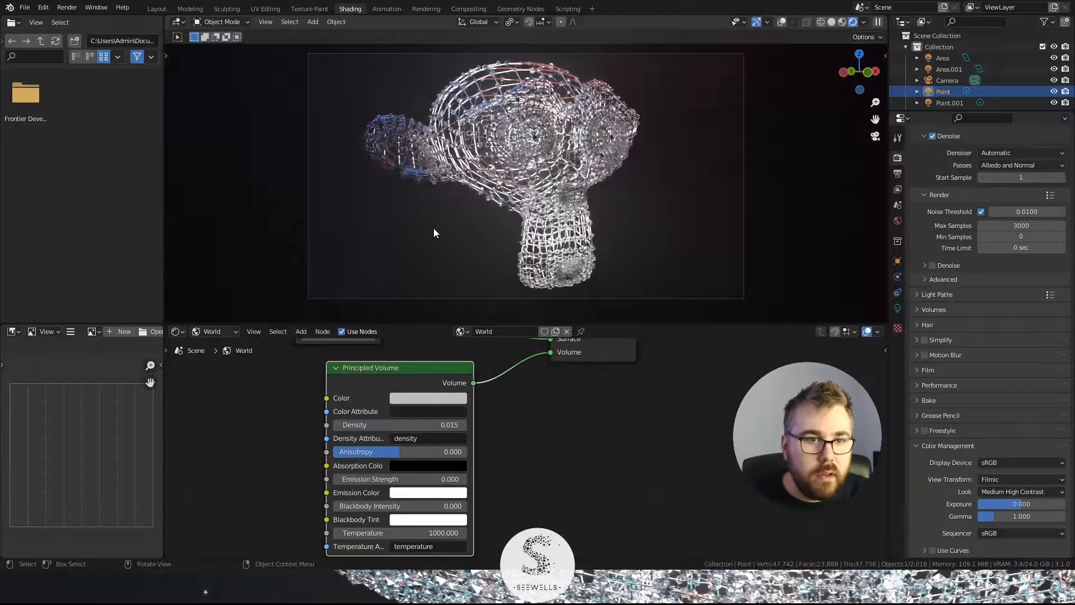
# Step: In the Layout workspace, add a cube around the monkey head, scale it about 2.8 times, and show the viewport in wireframe
pyautogui.click(156, 8)
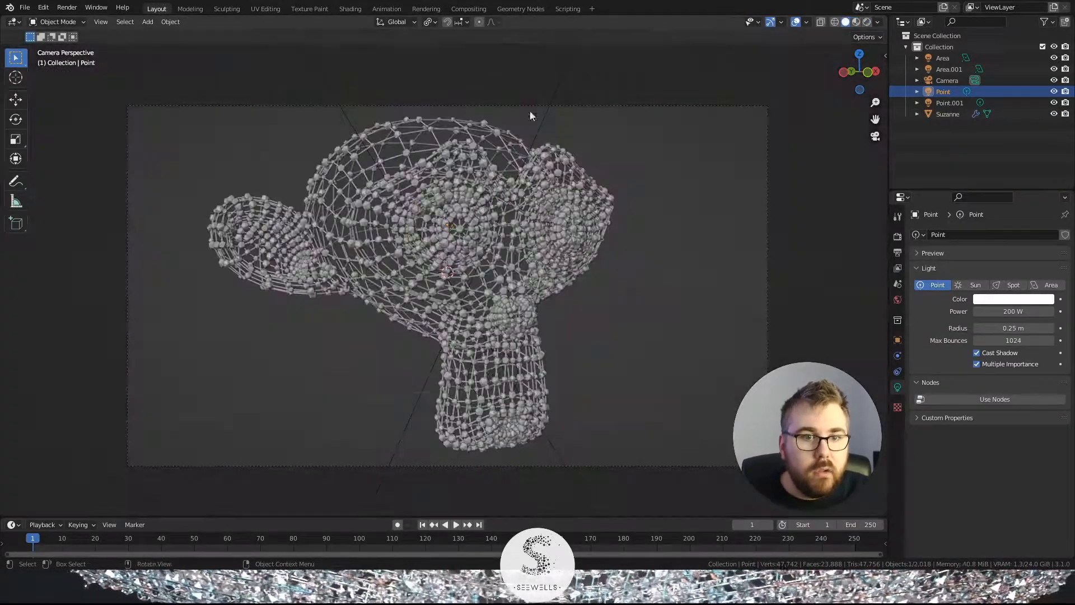
pyautogui.moveTo(602, 51); pyautogui.dragTo(641, 139, button='middle')
pyautogui.scroll(-5, 547, 230)
pyautogui.hotkey('shift', 'a')
pyautogui.moveTo(543, 227)
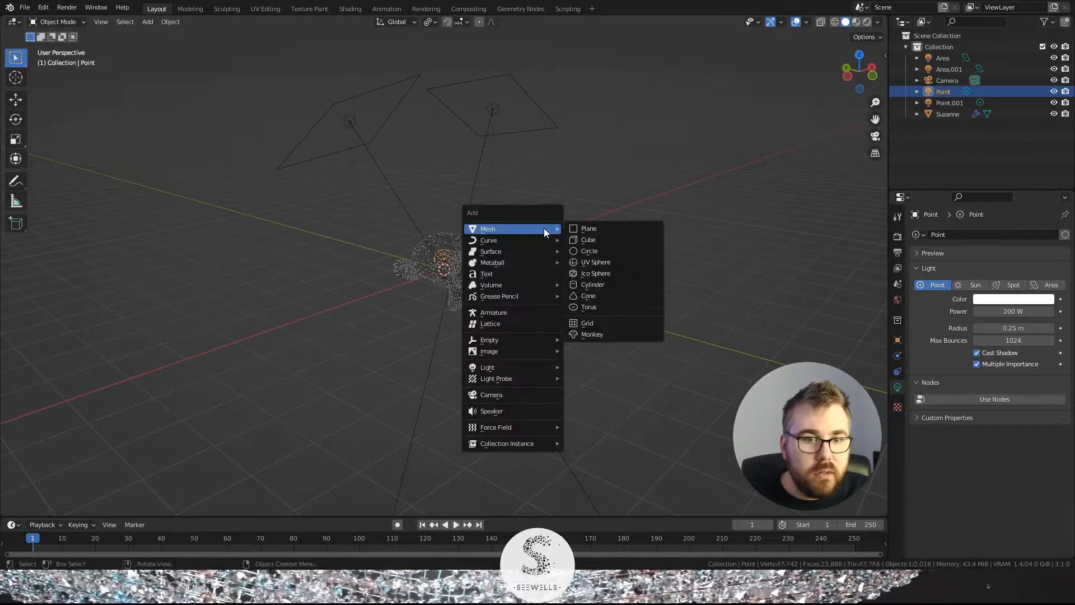
pyautogui.click(604, 241)
pyautogui.scroll(-2, 604, 242)
pyautogui.press('s')
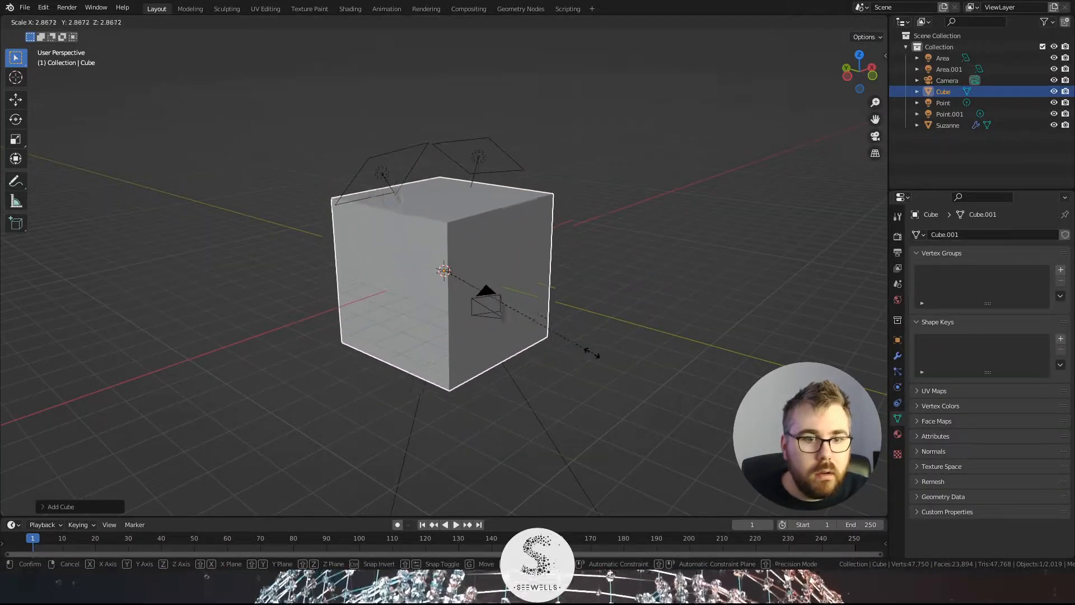
pyautogui.click(584, 356)
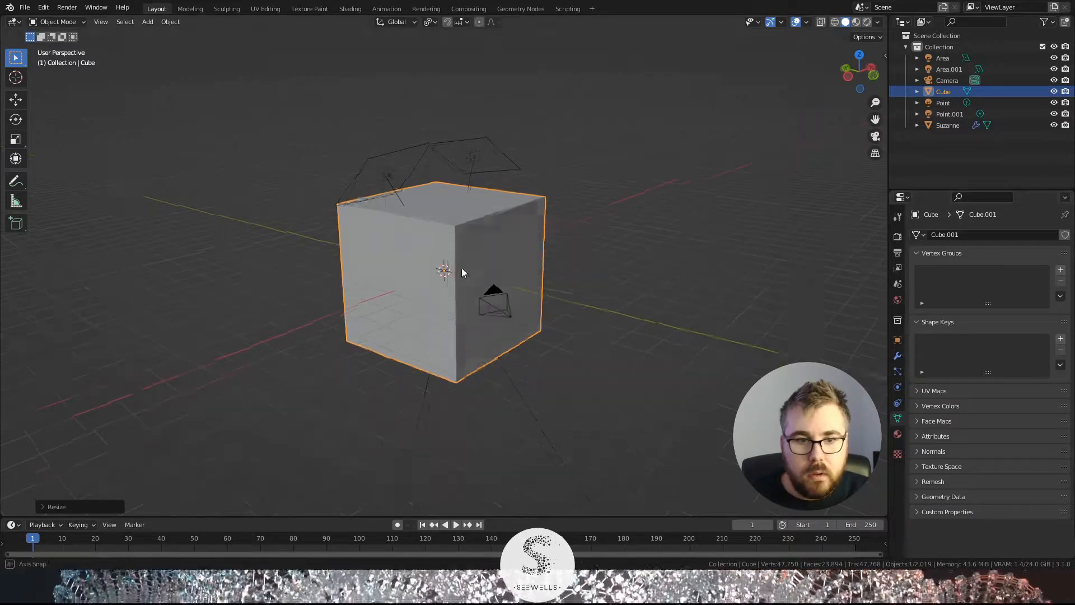
pyautogui.moveTo(463, 271)
pyautogui.mouseDown(button='middle')
pyautogui.moveTo(700, 317)
pyautogui.moveTo(635, 293)
pyautogui.mouseUp(button='middle')
pyautogui.hotkey('shift', 'z')
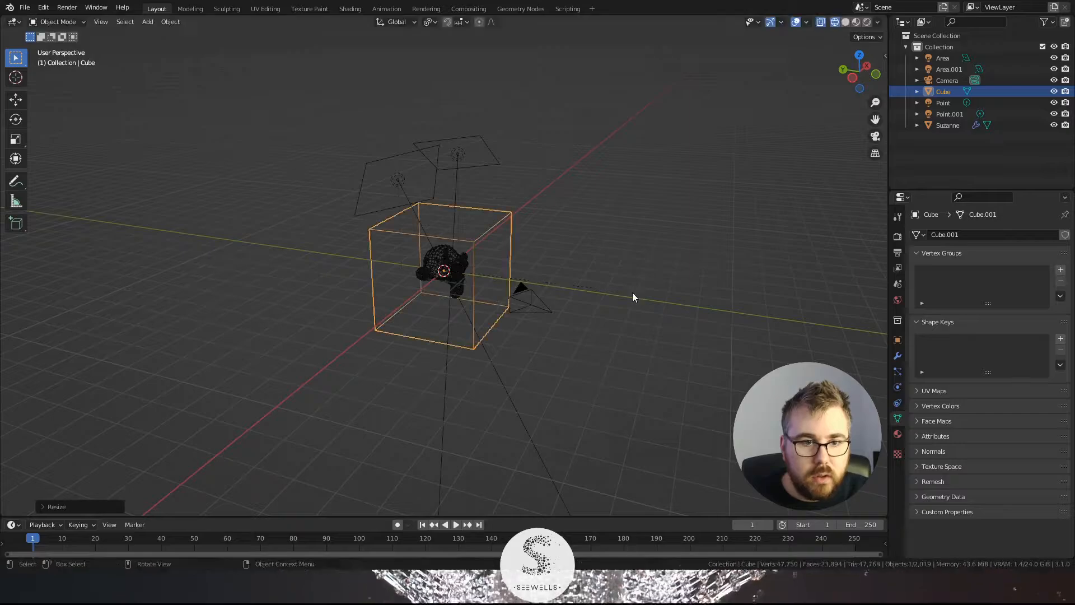
# Step: Add a particle system to the large cube and set its emission End frame to 2
pyautogui.click(898, 372)
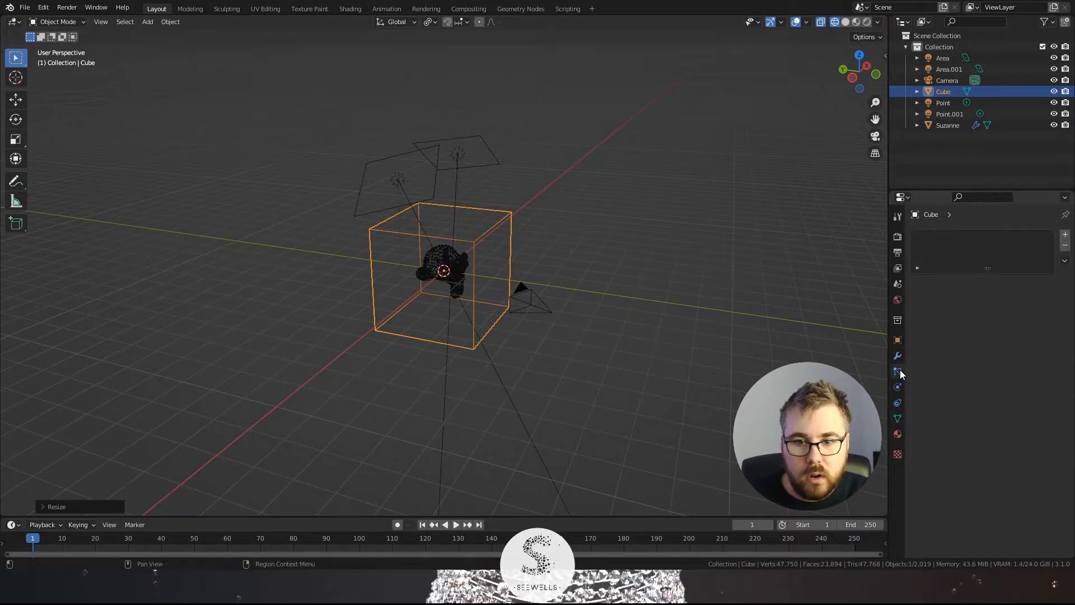
pyautogui.click(1065, 235)
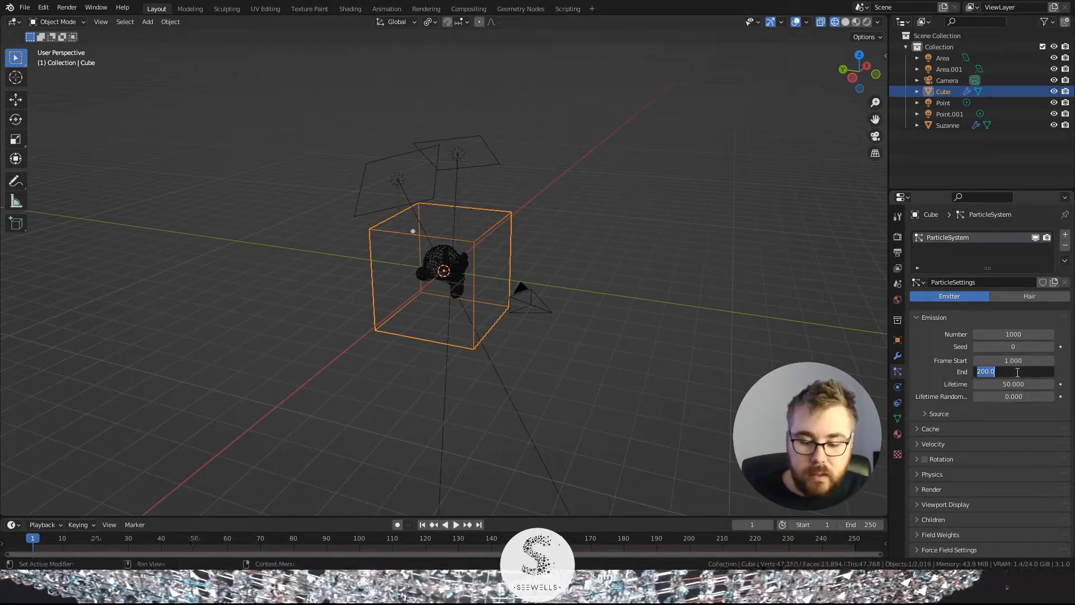
pyautogui.write('2')
pyautogui.press('Return')
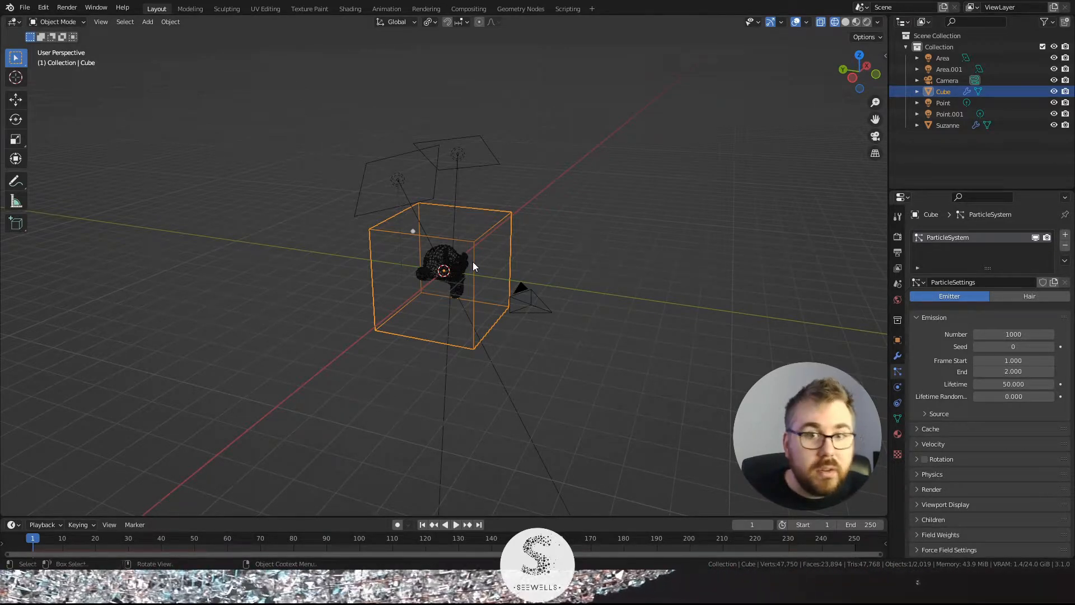
# Step: Set the number of particles emitted by the large cube to 500
pyautogui.moveTo(512, 263)
pyautogui.mouseDown(button='middle')
pyautogui.moveTo(469, 276)
pyautogui.moveTo(521, 251)
pyautogui.mouseUp(button='middle')
pyautogui.scroll(3, 469, 276)
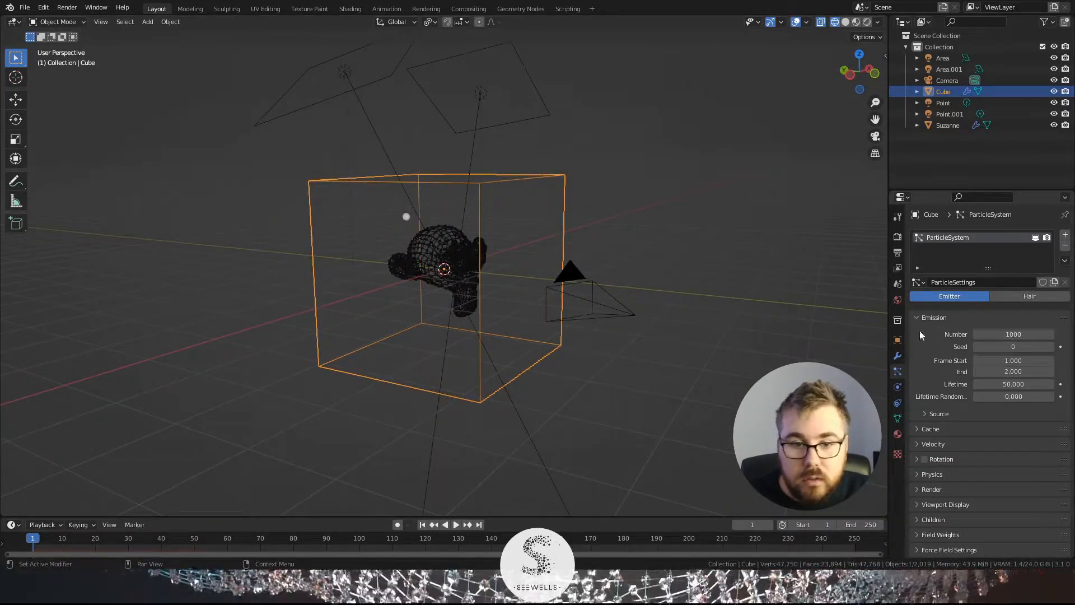
pyautogui.moveTo(636, 281); pyautogui.dragTo(615, 273, button='middle')
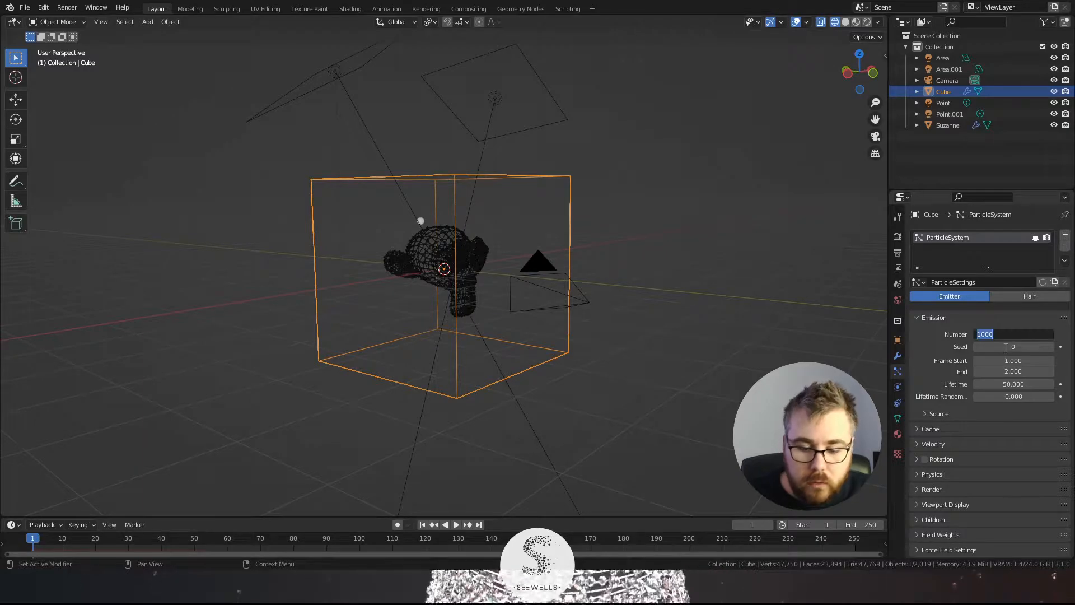
pyautogui.press('Return')
# Step: Place the 3D cursor away from the monkey head, outside the large cube, and add a second cube there
pyautogui.scroll(-3, 560, 324)
pyautogui.moveTo(560, 324); pyautogui.dragTo(321, 350, button='middle')
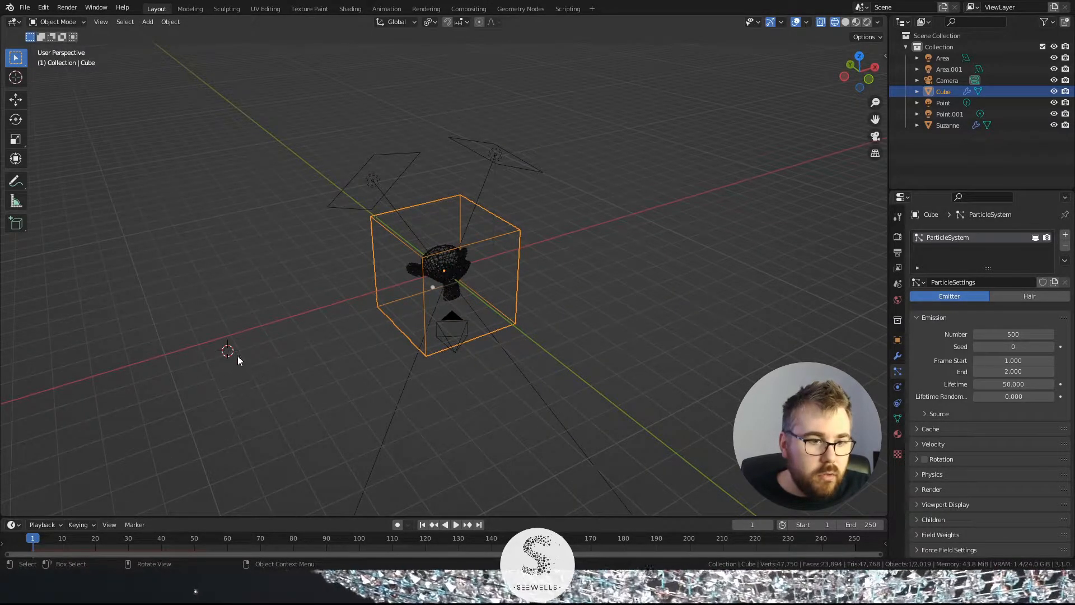
pyautogui.keyDown('shift'); pyautogui.rightClick(181, 338); pyautogui.keyUp('shift')
pyautogui.keyDown('shift'); pyautogui.rightClick(254, 363); pyautogui.keyUp('shift')
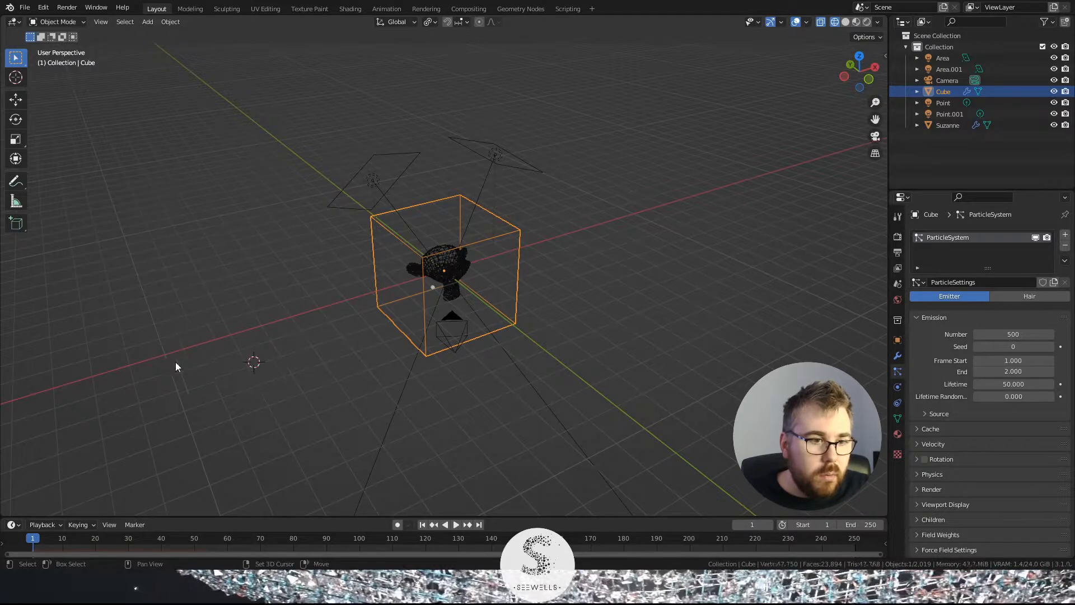
pyautogui.keyDown('shift'); pyautogui.moveTo(176, 356); pyautogui.dragTo(186, 328, button='right'); pyautogui.keyUp('shift')
pyautogui.hotkey('shift', 'a')
pyautogui.moveTo(255, 343)
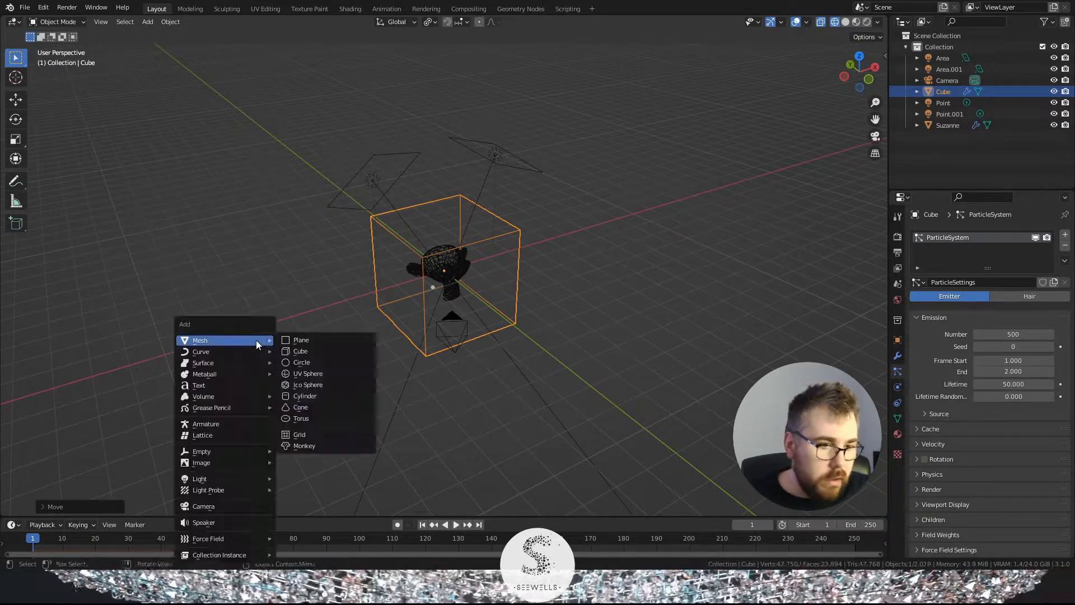
pyautogui.click(314, 361)
# Step: Scale the second cube's mesh down to a tiny size in Edit Mode
pyautogui.press('Tab')
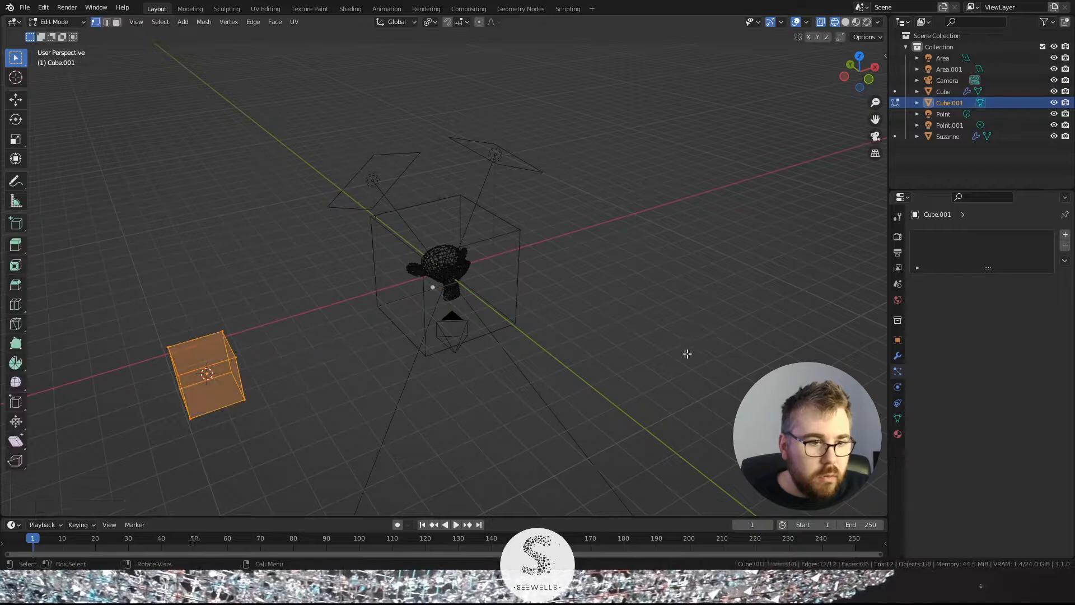
pyautogui.press('s')
pyautogui.click(270, 373)
pyautogui.press('Tab')
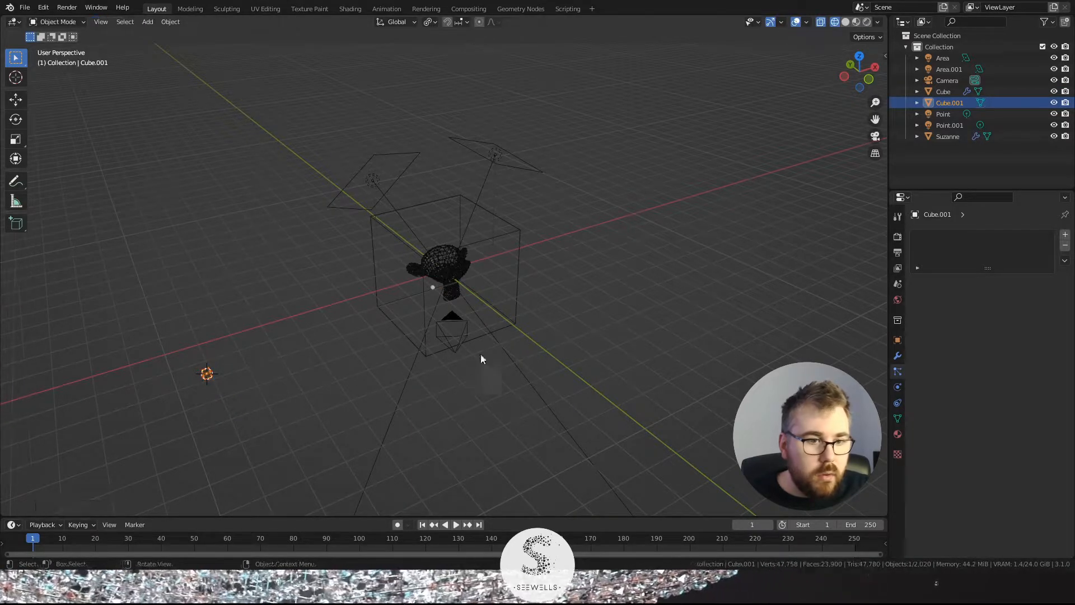
# Step: Set the large cube's particle system to emit from its volume
pyautogui.click(425, 301)
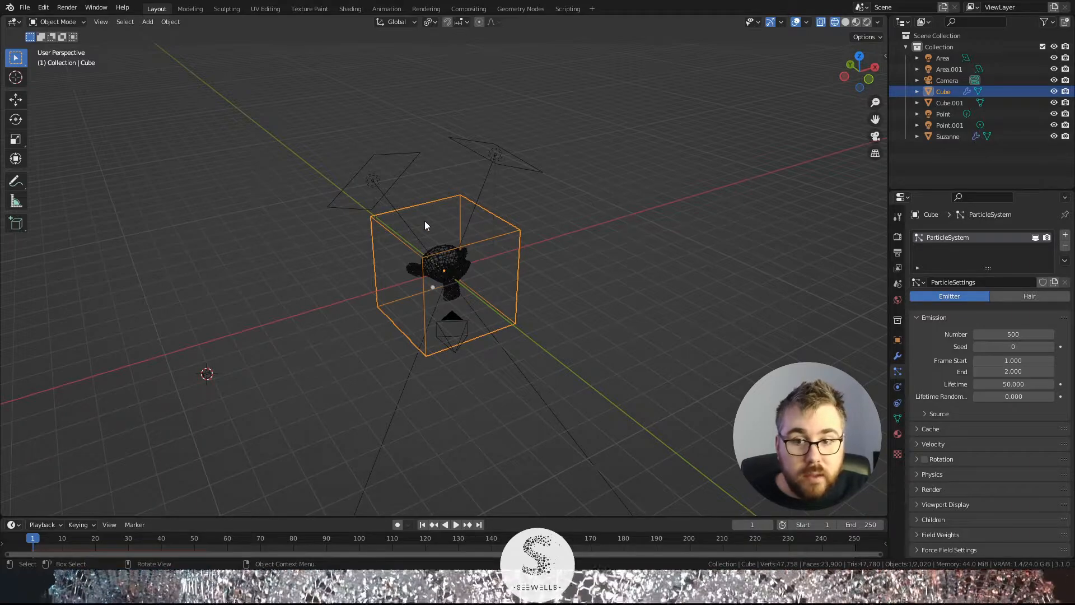
pyautogui.click(941, 414)
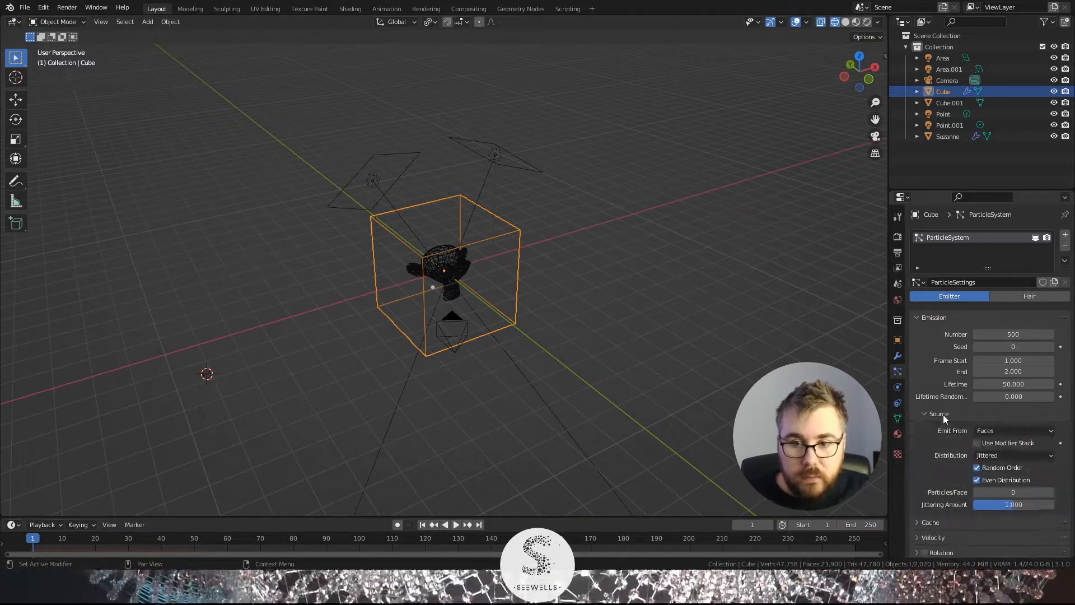
pyautogui.click(1003, 432)
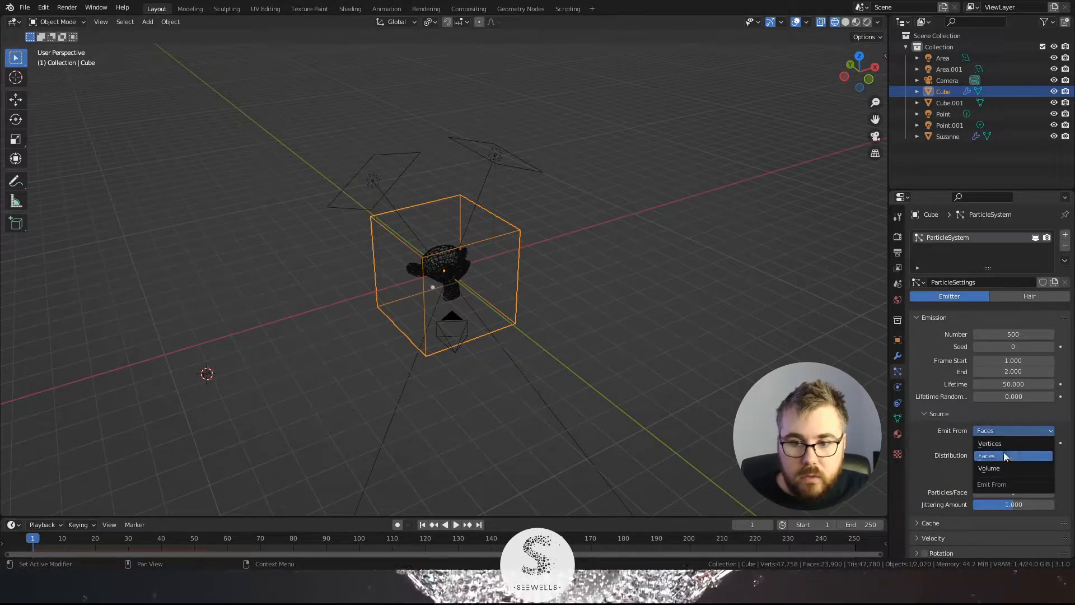
pyautogui.click(1001, 468)
pyautogui.moveTo(493, 336); pyautogui.dragTo(388, 194, button='middle')
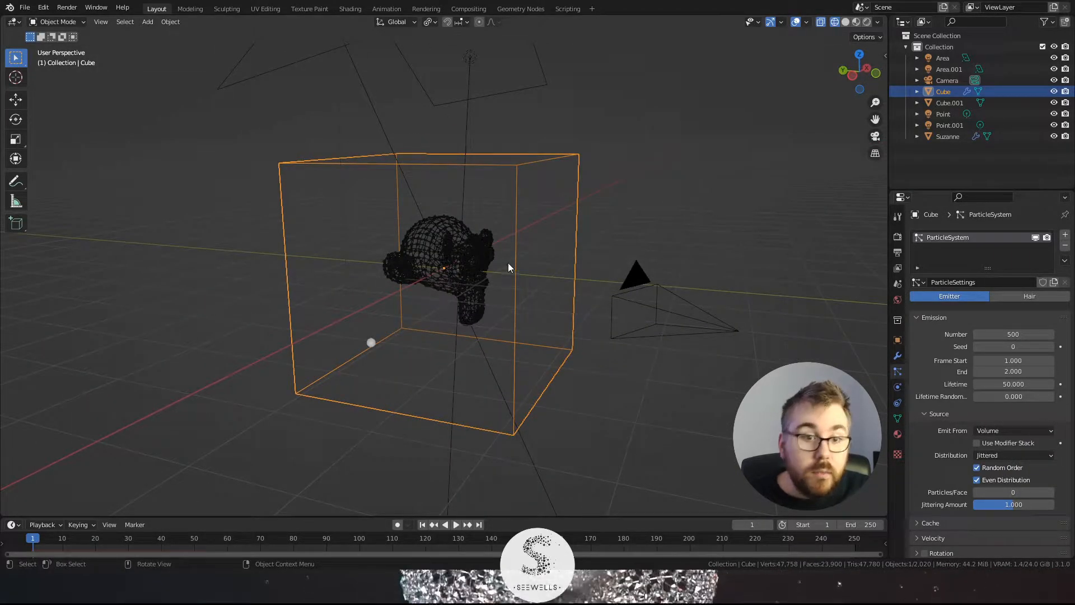
pyautogui.moveTo(537, 273); pyautogui.dragTo(503, 254, button='middle')
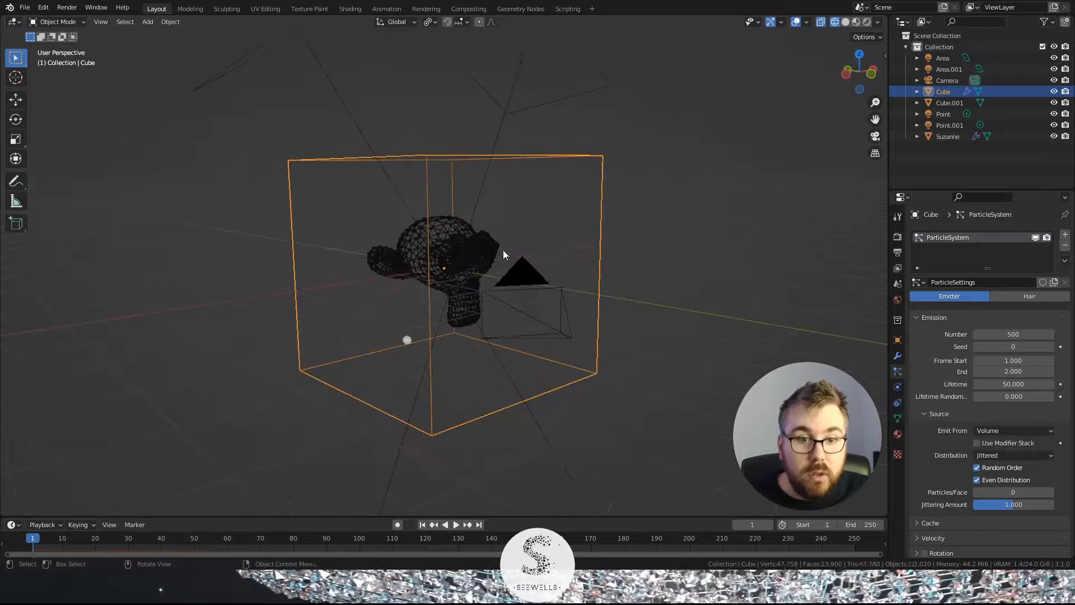
# Step: Enable Use Modifier Stack for the particle source and set the distribution to Random
pyautogui.click(1017, 442)
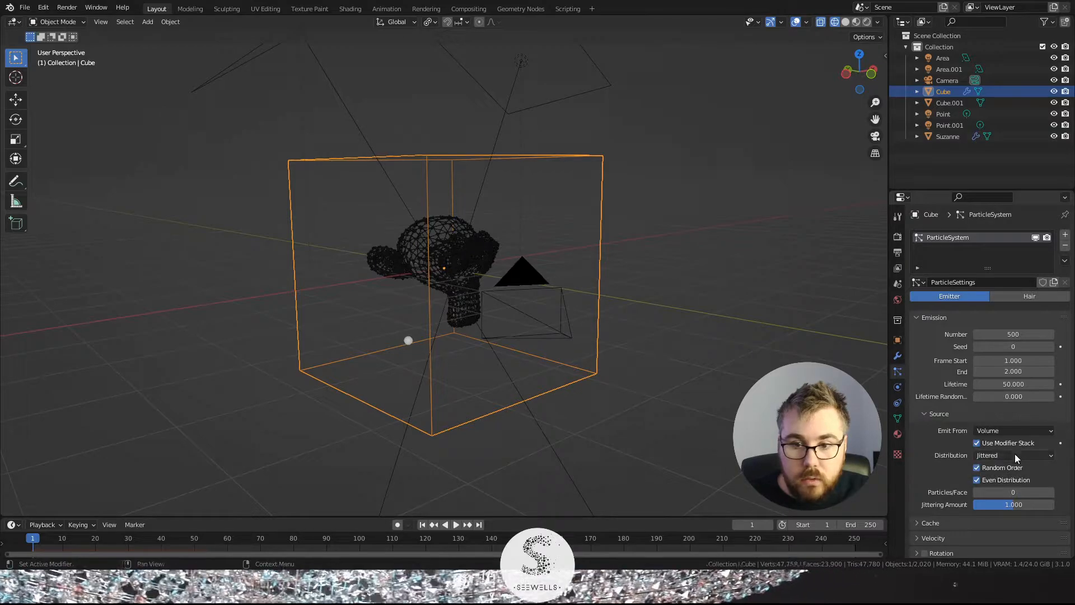
pyautogui.click(1014, 456)
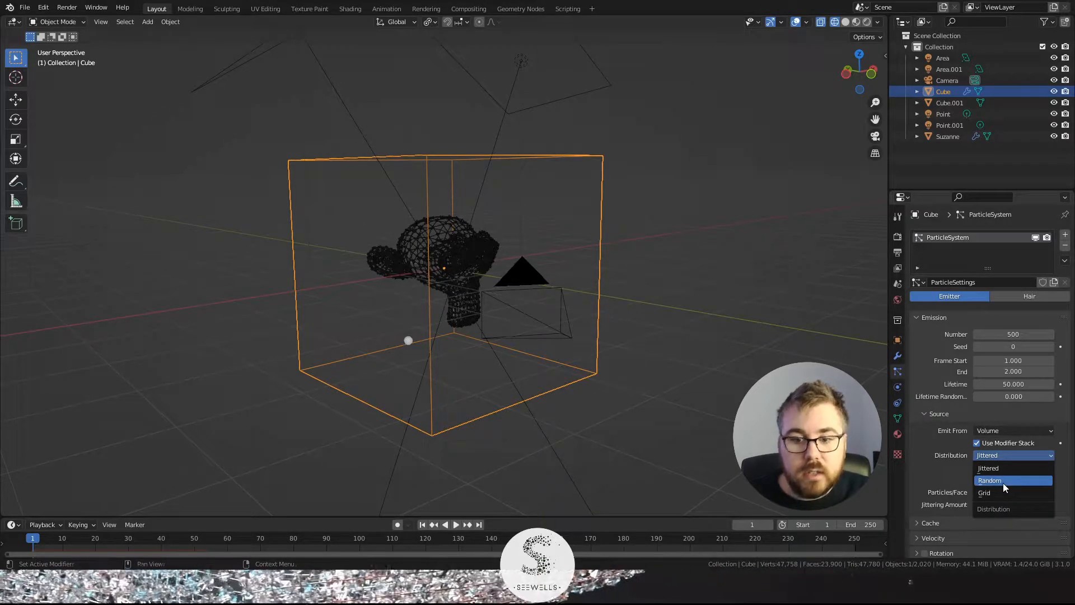
pyautogui.click(1003, 482)
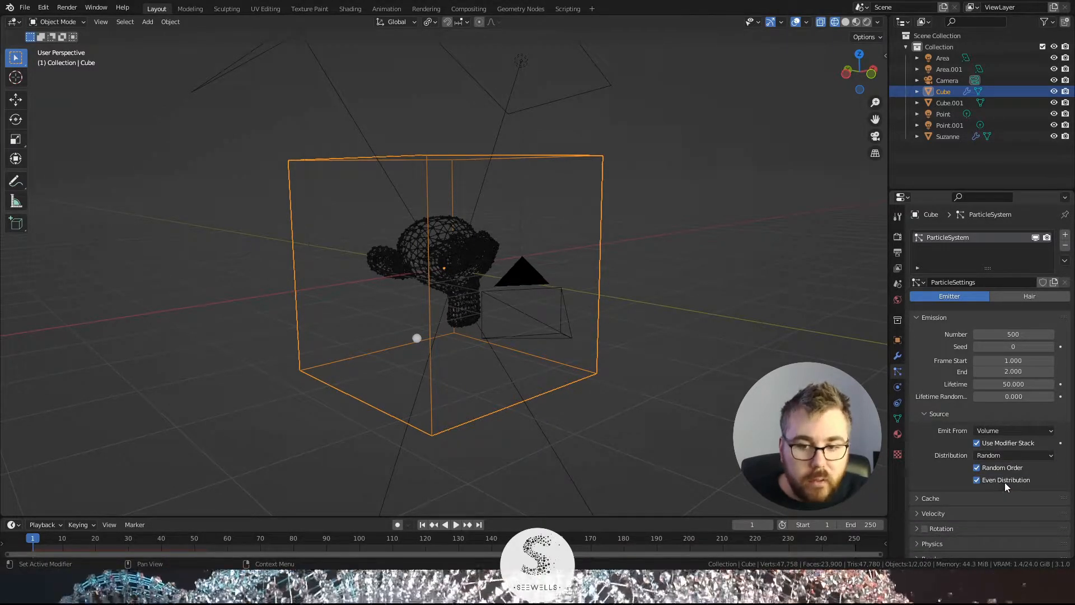
# Step: Render the large cube's particles as an object, using the tiny second cube as the instance object
pyautogui.scroll(-5, 1004, 482)
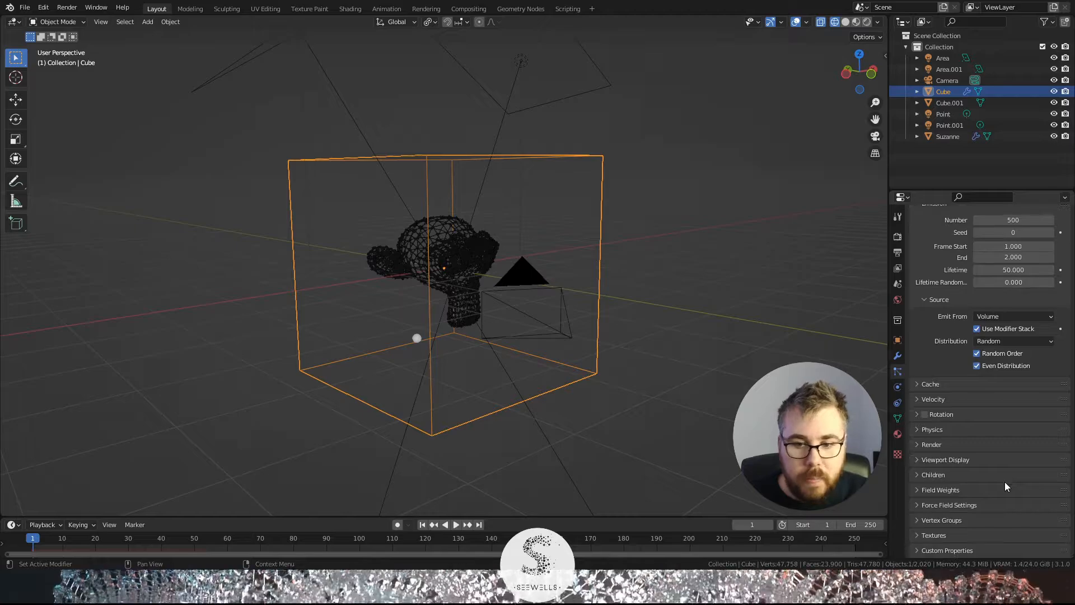
pyautogui.click(937, 444)
pyautogui.scroll(-4, 1038, 401)
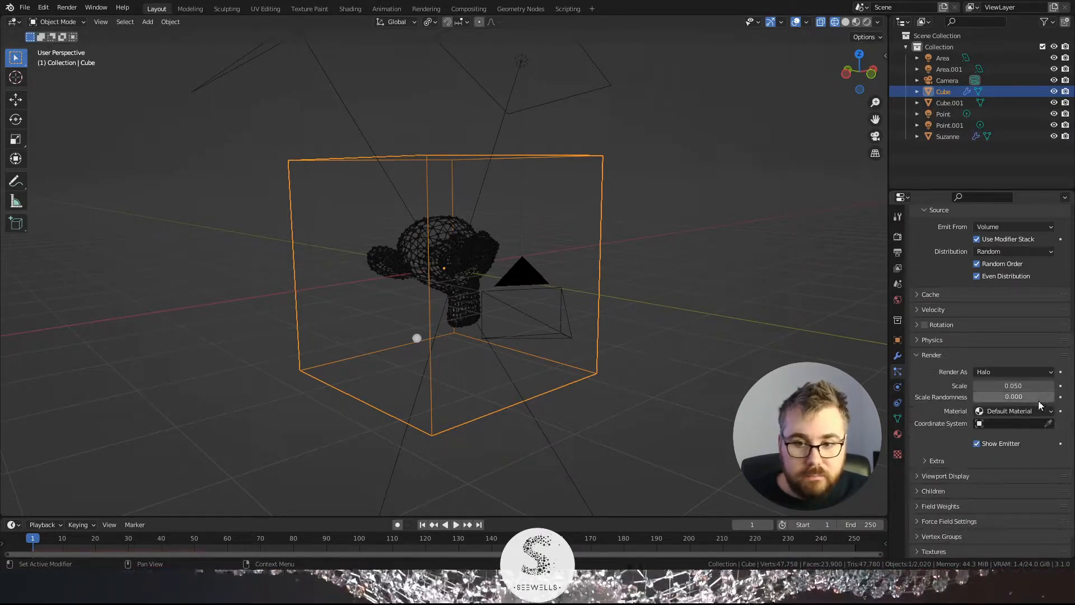
pyautogui.click(1014, 371)
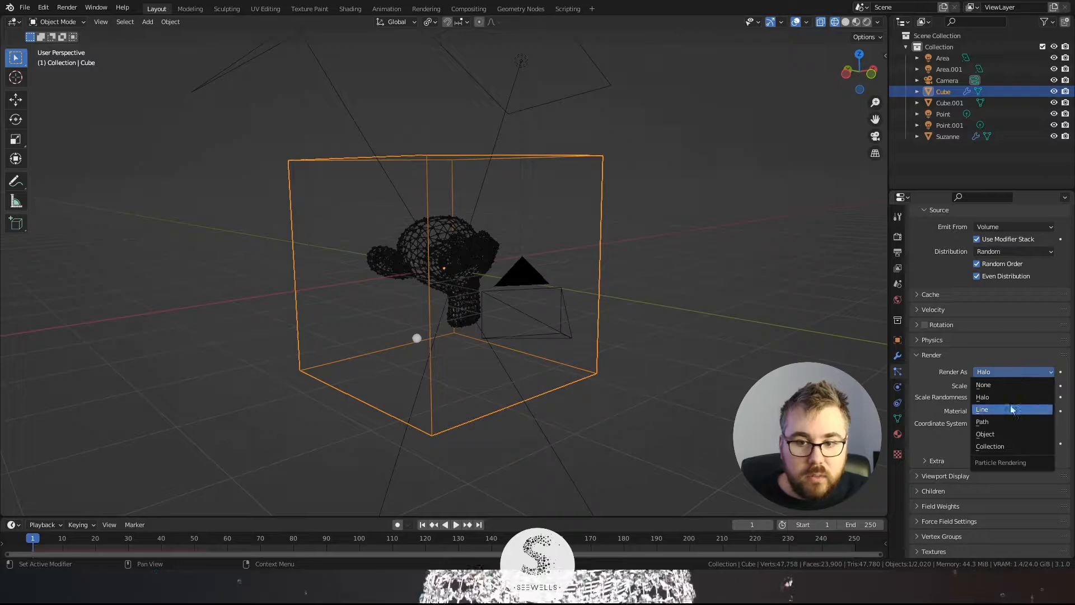
pyautogui.click(1014, 434)
pyautogui.scroll(-5, 823, 425)
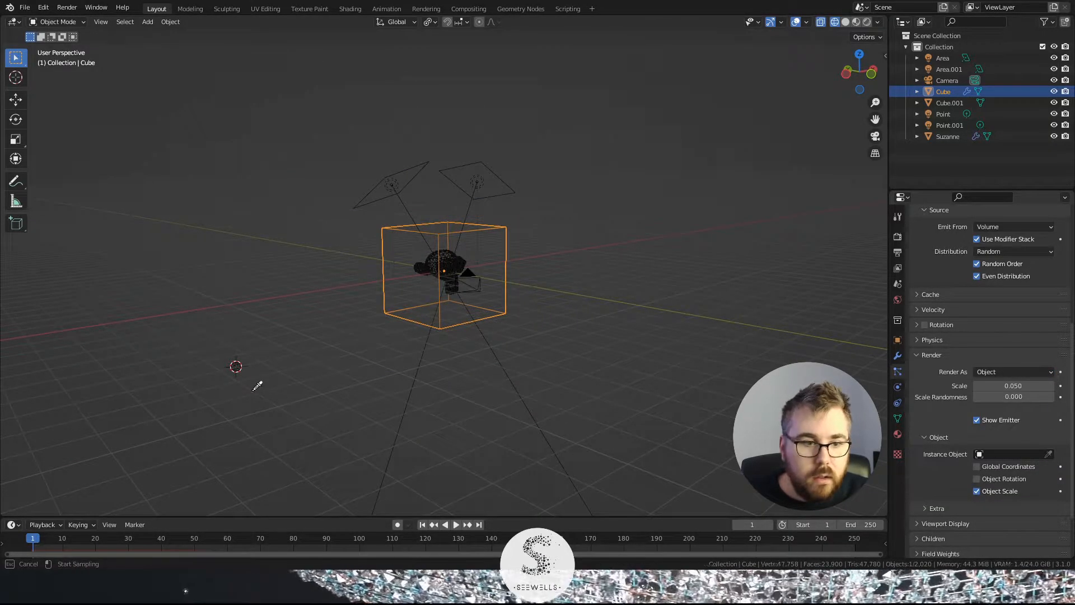
pyautogui.click(235, 366)
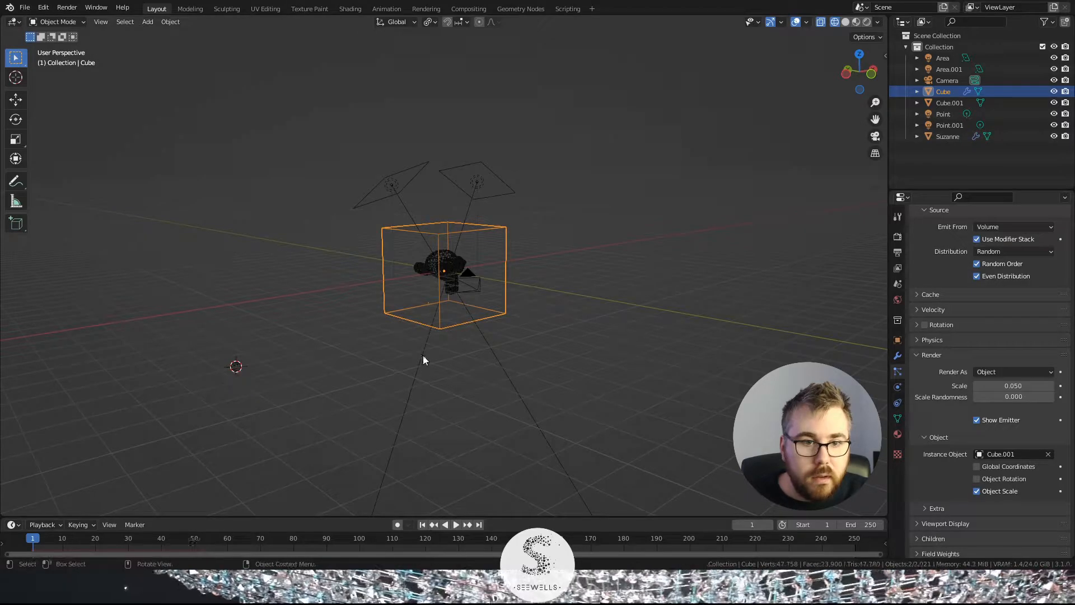
# Step: Play the animation briefly to frame 4 to emit the particles inside the large cube
pyautogui.scroll(8, 425, 356)
pyautogui.moveTo(427, 357); pyautogui.dragTo(515, 330, button='middle')
pyautogui.scroll(4, 515, 330)
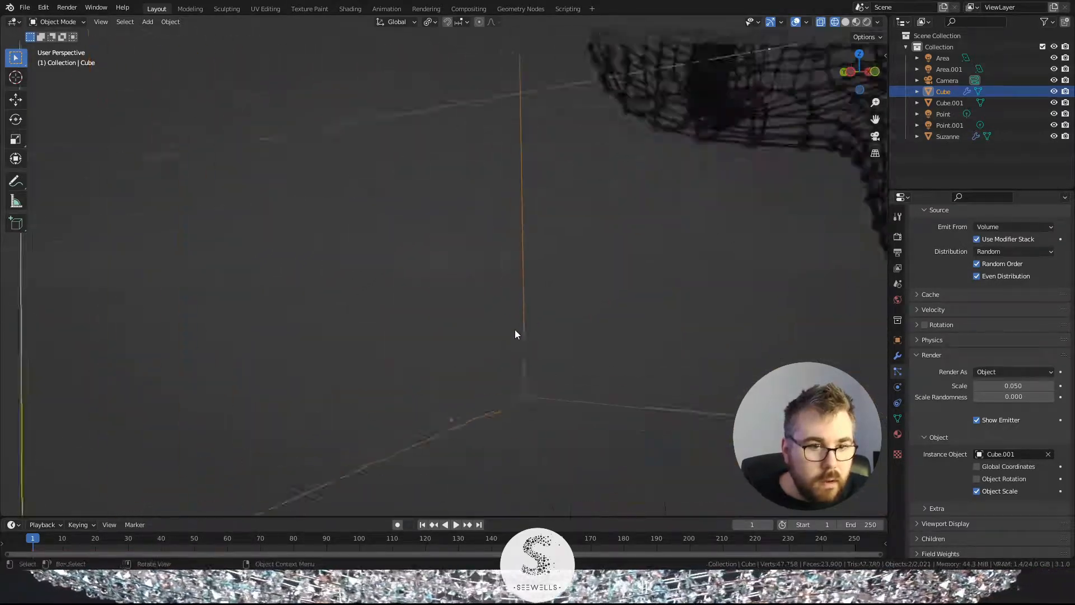
pyautogui.scroll(-10, 515, 335)
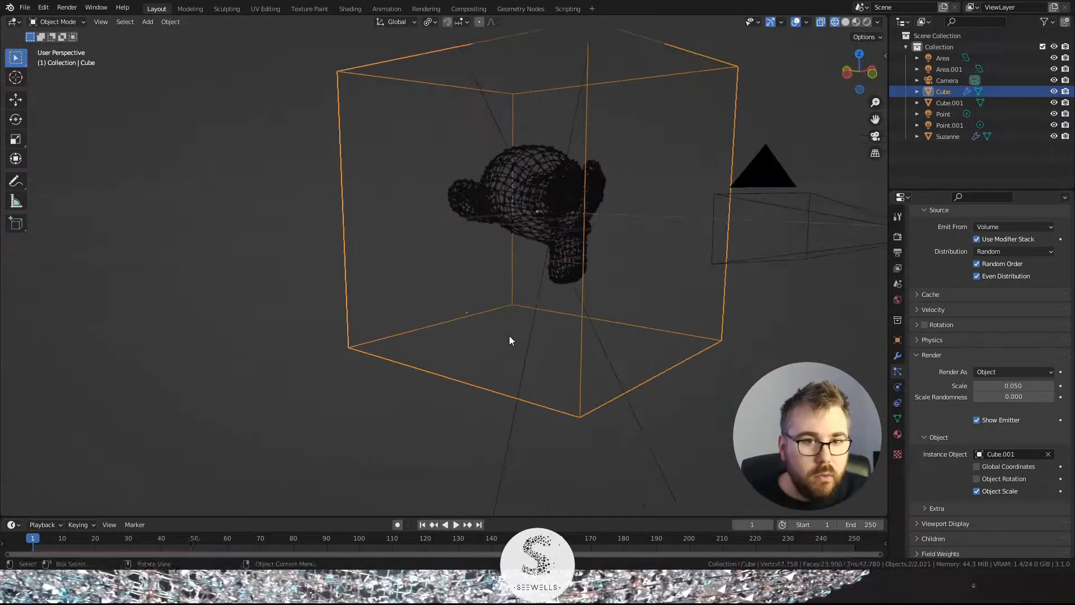
pyautogui.press('space')
pyautogui.moveTo(578, 304); pyautogui.dragTo(536, 313, button='middle')
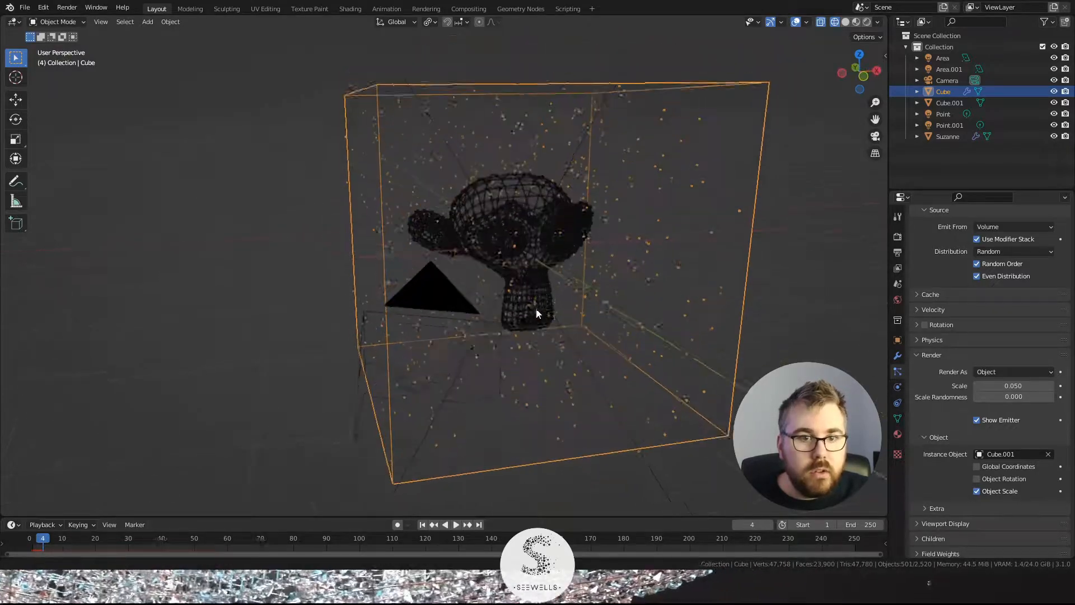
pyautogui.scroll(5, 526, 322)
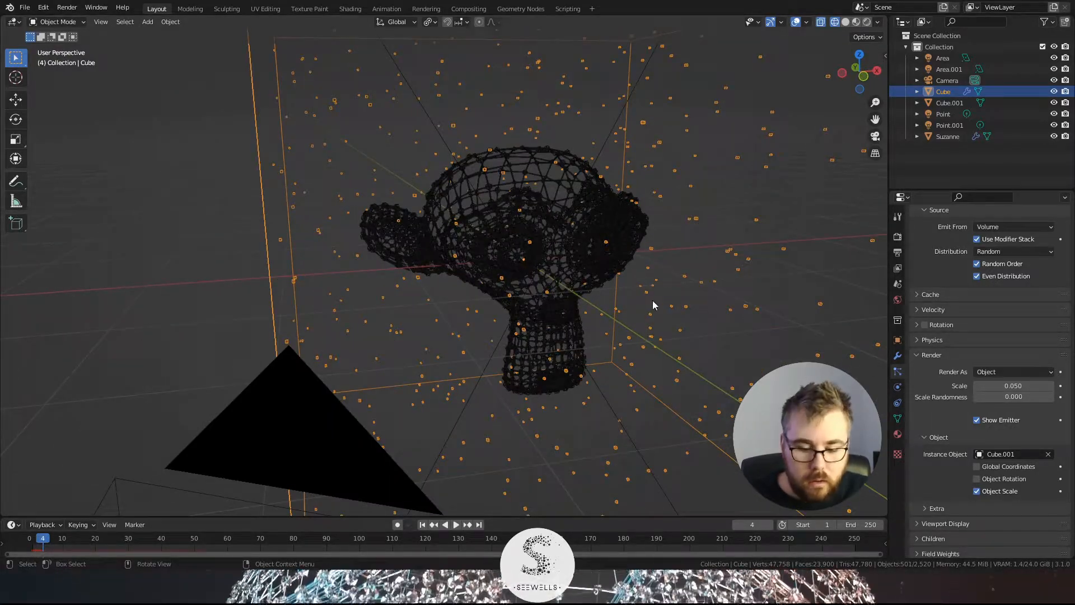
# Step: View the scene through the camera in rendered shading
pyautogui.press('KP_0')
pyautogui.press('z')
pyautogui.click(697, 244)
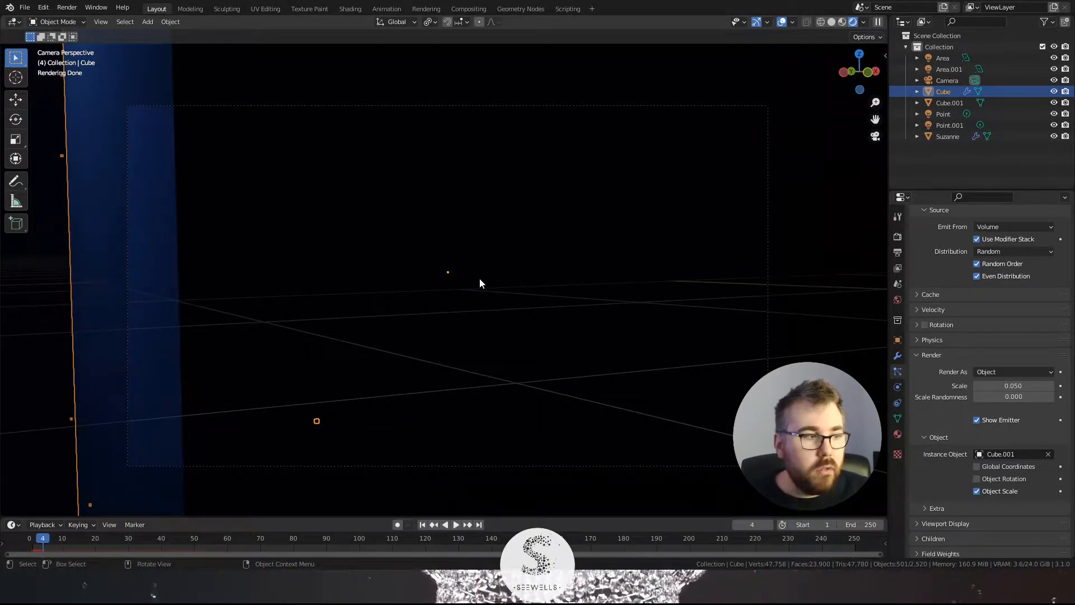
# Step: Hide the emitter cube in both the particle render settings and the viewport display
pyautogui.scroll(-3, 936, 409)
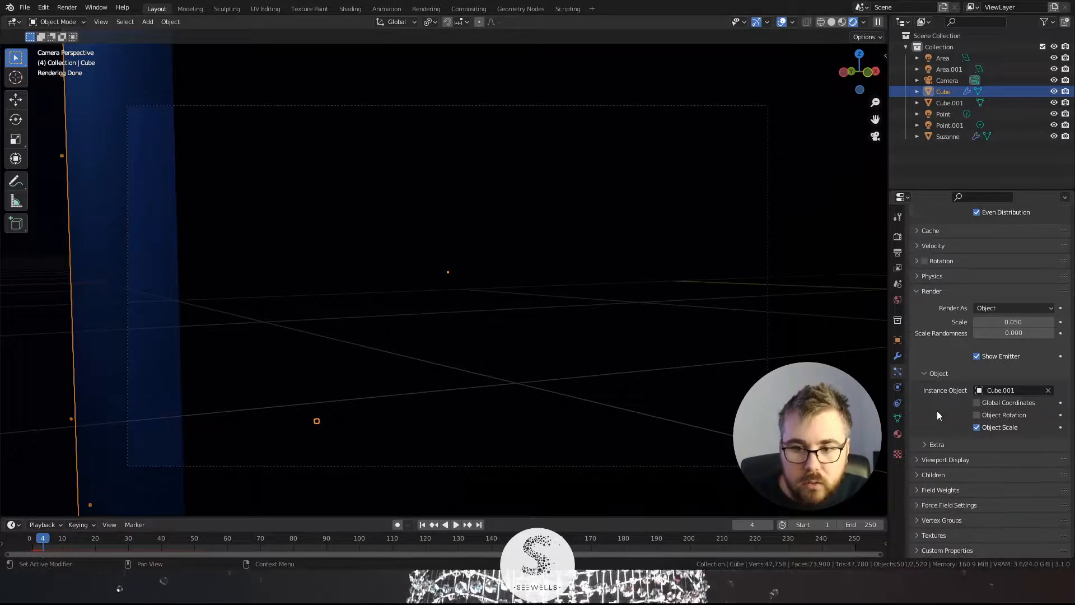
pyautogui.click(978, 355)
pyautogui.click(953, 459)
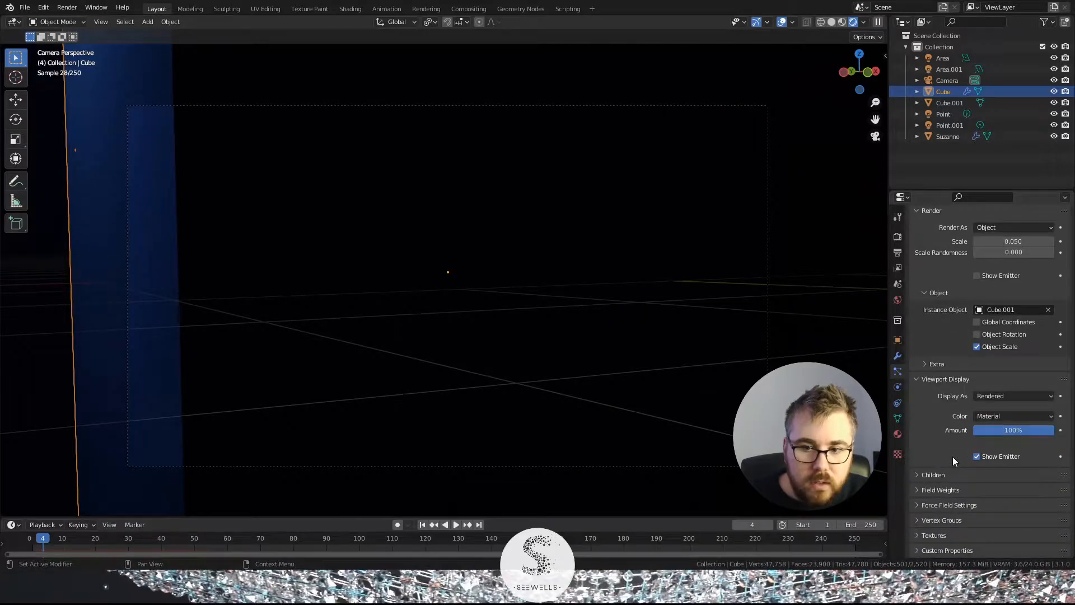
pyautogui.click(986, 458)
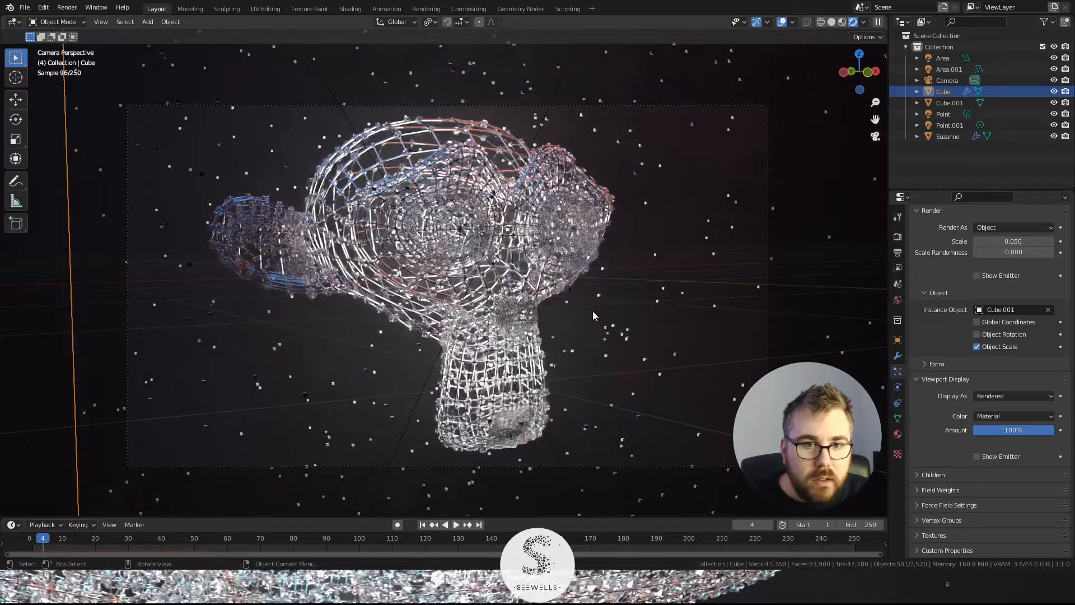
# Step: Assign the existing VERRE material to the tiny second cube and return to the camera view
pyautogui.moveTo(594, 316); pyautogui.dragTo(642, 311, button='middle')
pyautogui.scroll(9, 643, 311)
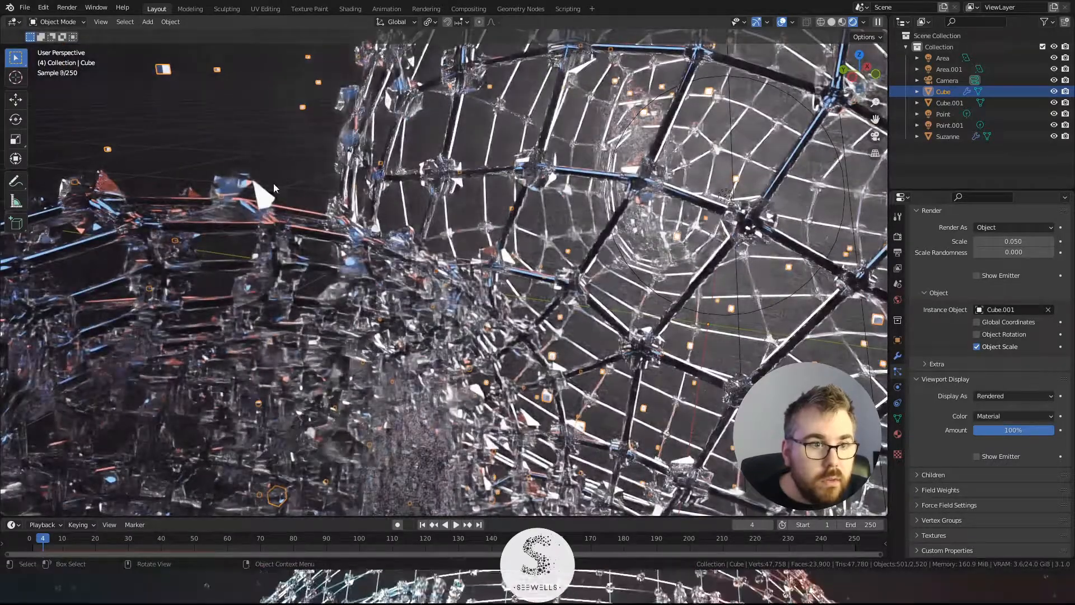
pyautogui.scroll(-8, 274, 183)
pyautogui.moveTo(264, 166); pyautogui.dragTo(429, 240, button='middle')
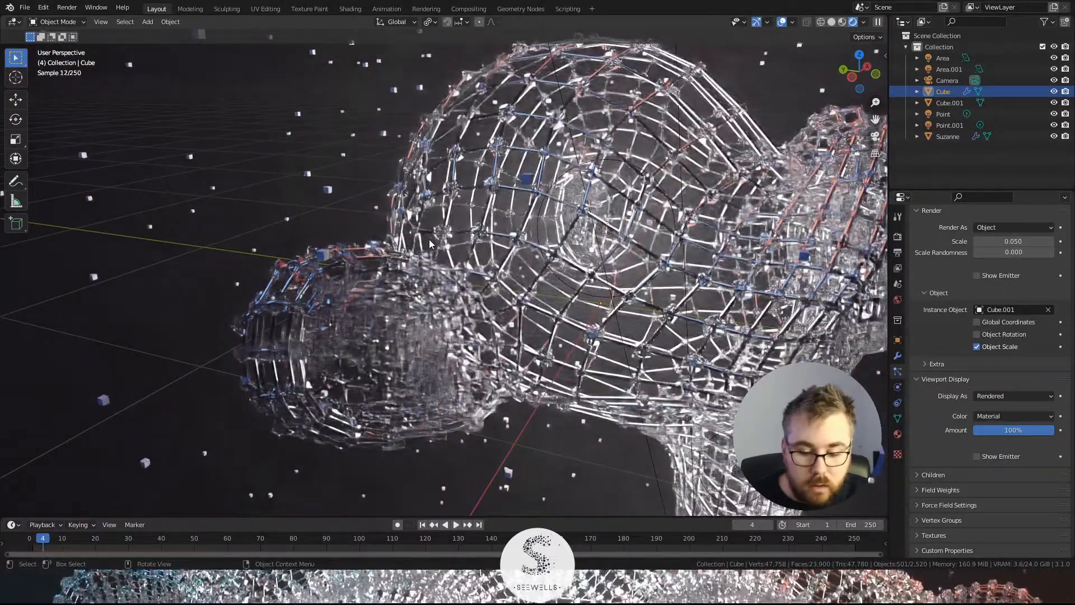
pyautogui.press('KP_0')
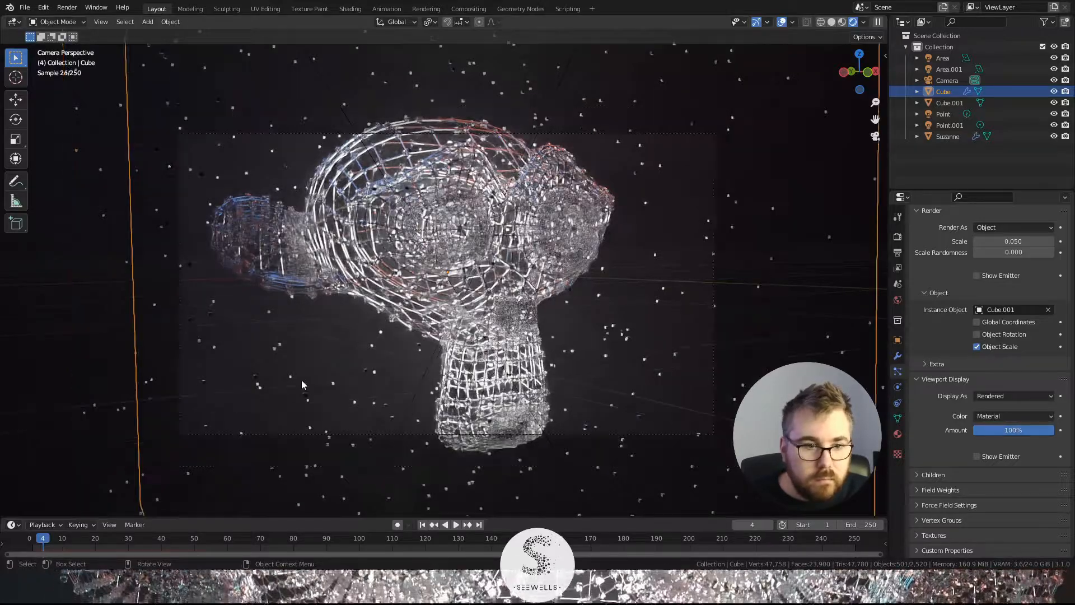
pyautogui.middleClick(301, 381)
pyautogui.scroll(-6, 301, 381)
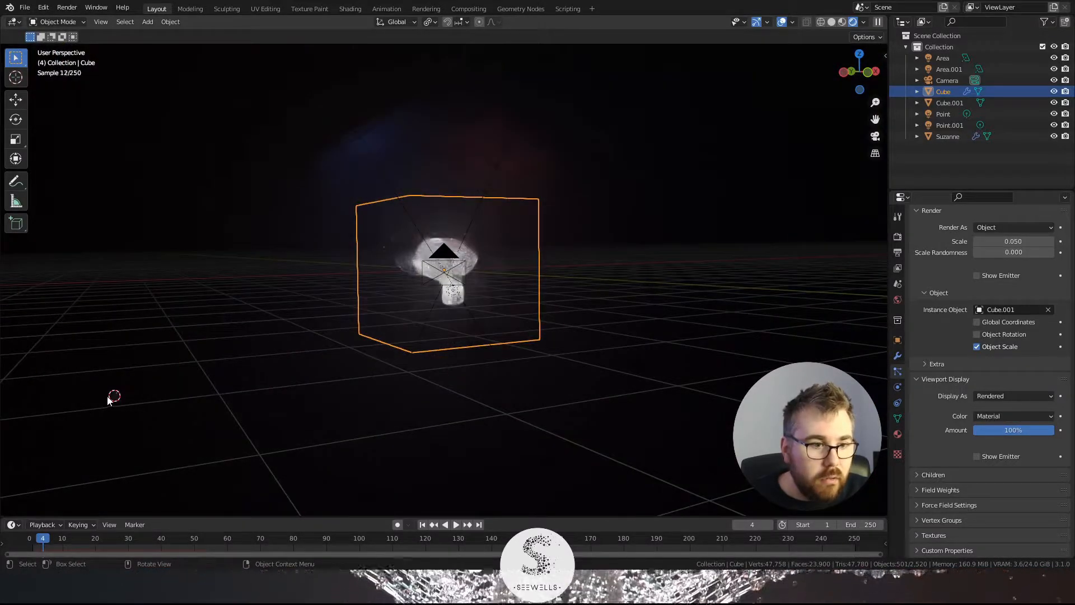
pyautogui.click(112, 398)
pyautogui.click(898, 435)
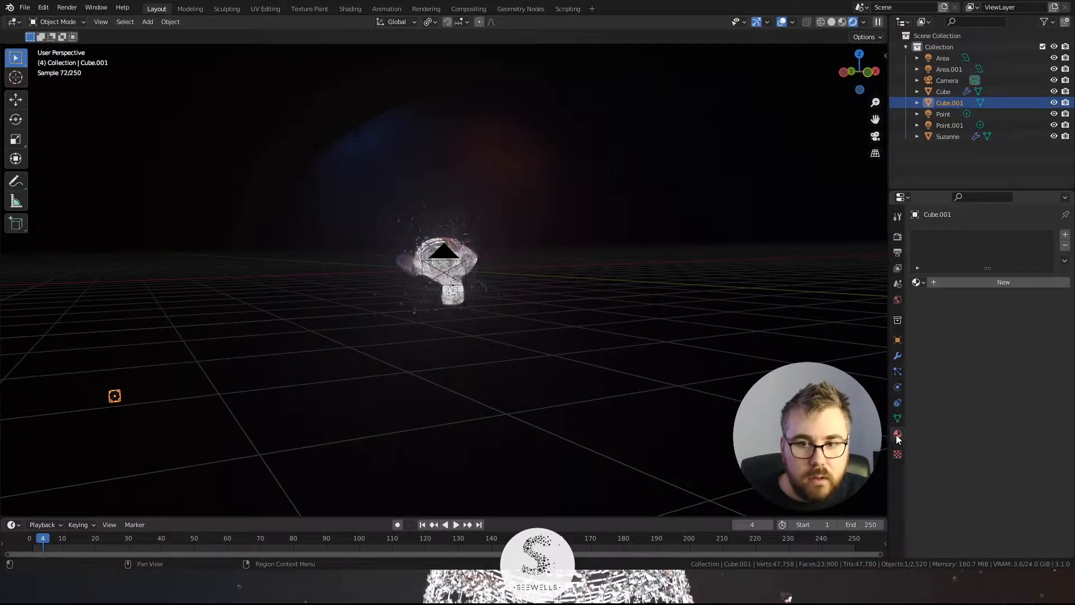
pyautogui.click(921, 284)
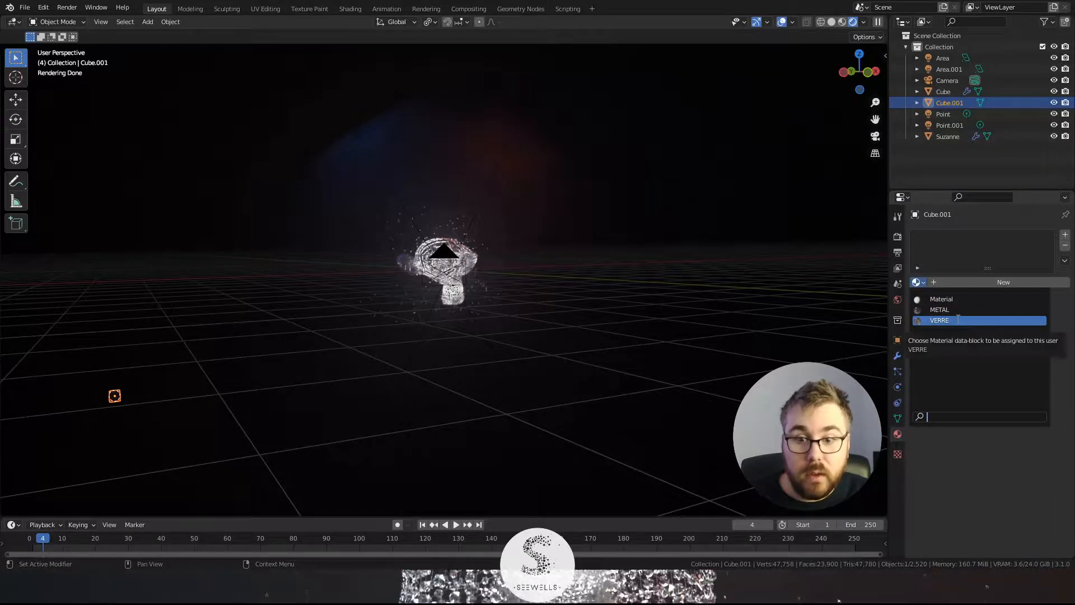
pyautogui.click(958, 320)
pyautogui.press('KP_0')
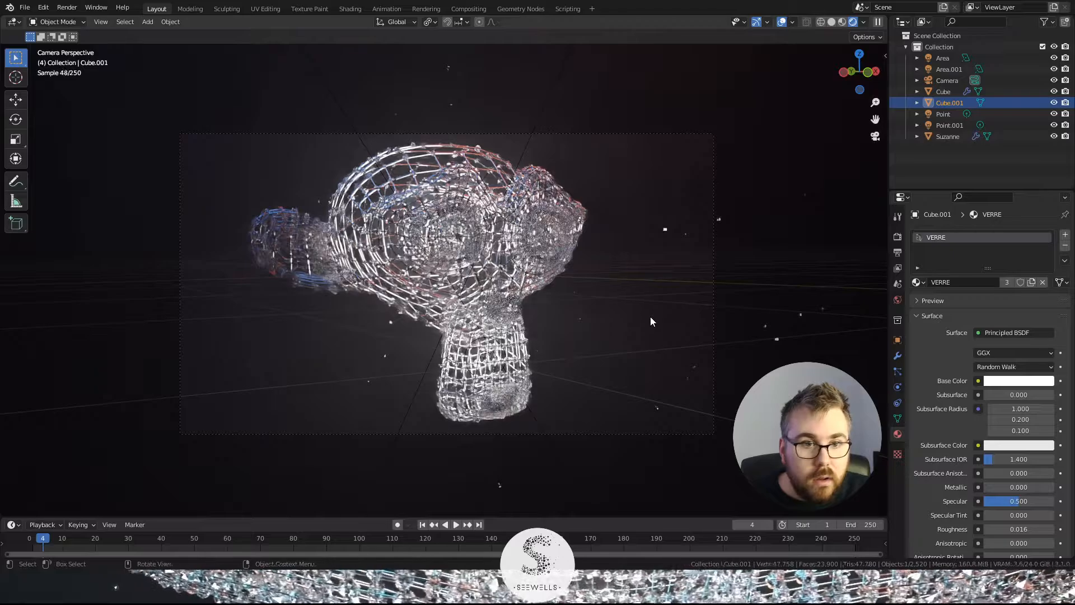
# Step: Add a Subdivision Surface modifier to the tiny cube and set its render level to 1
pyautogui.scroll(2, 650, 320)
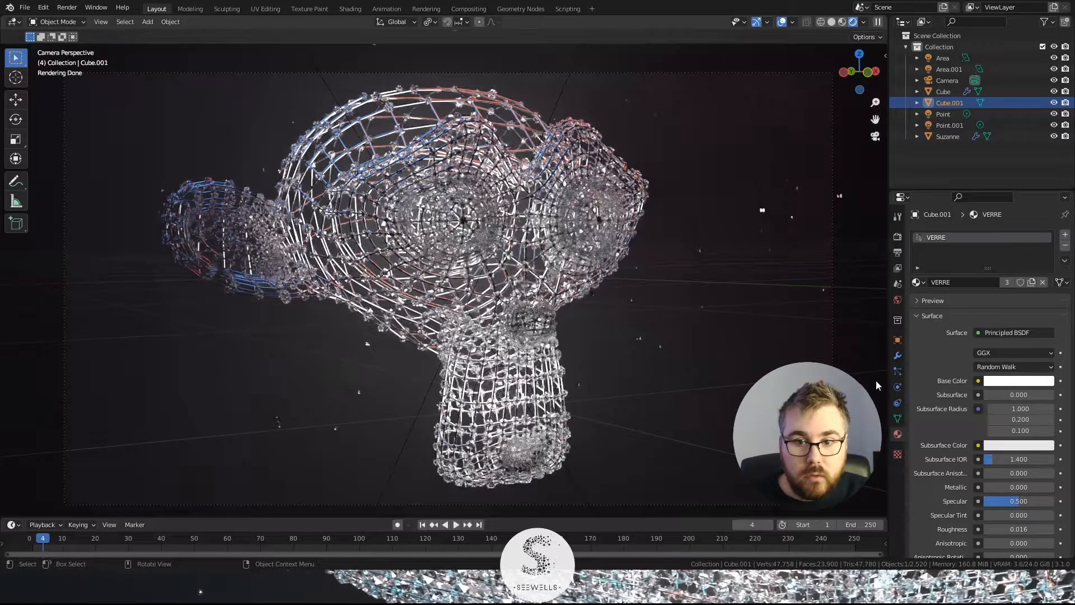
pyautogui.click(898, 356)
pyautogui.click(958, 235)
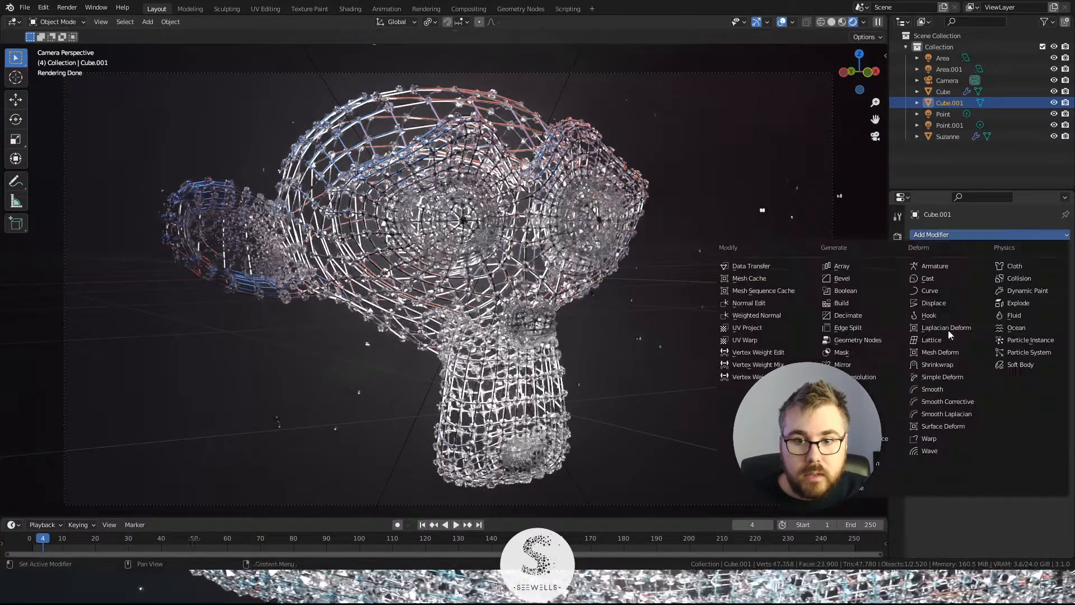
pyautogui.click(891, 439)
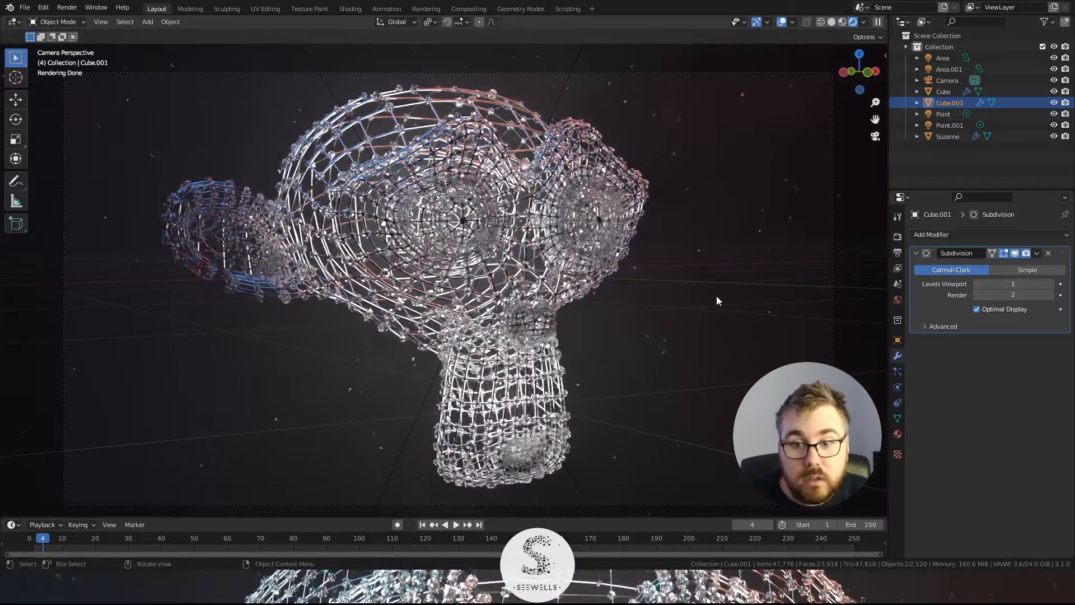
pyautogui.click(976, 297)
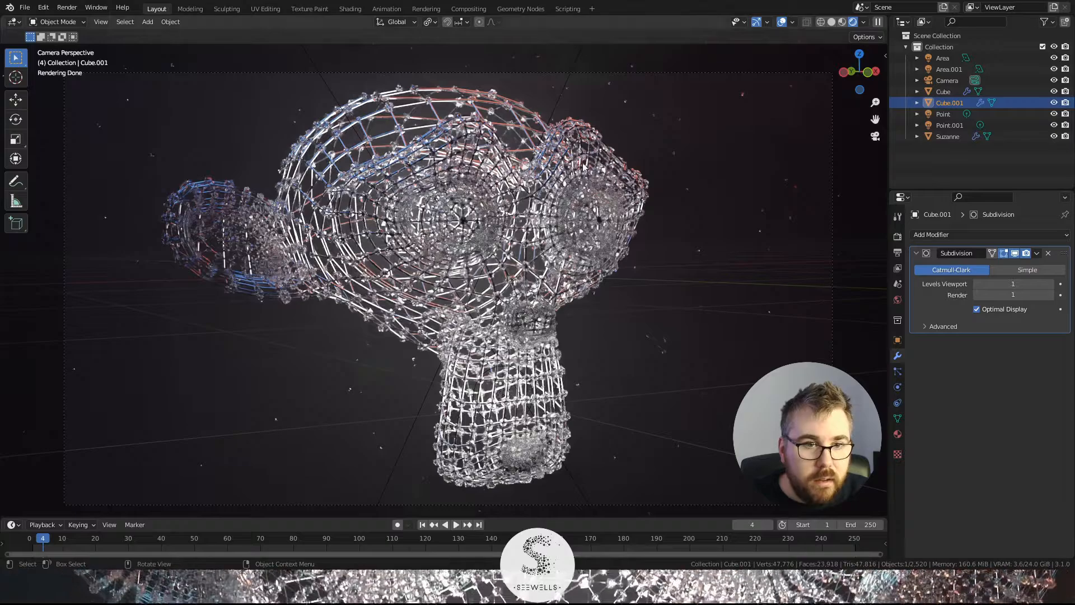
pyautogui.scroll(1, 503, 172)
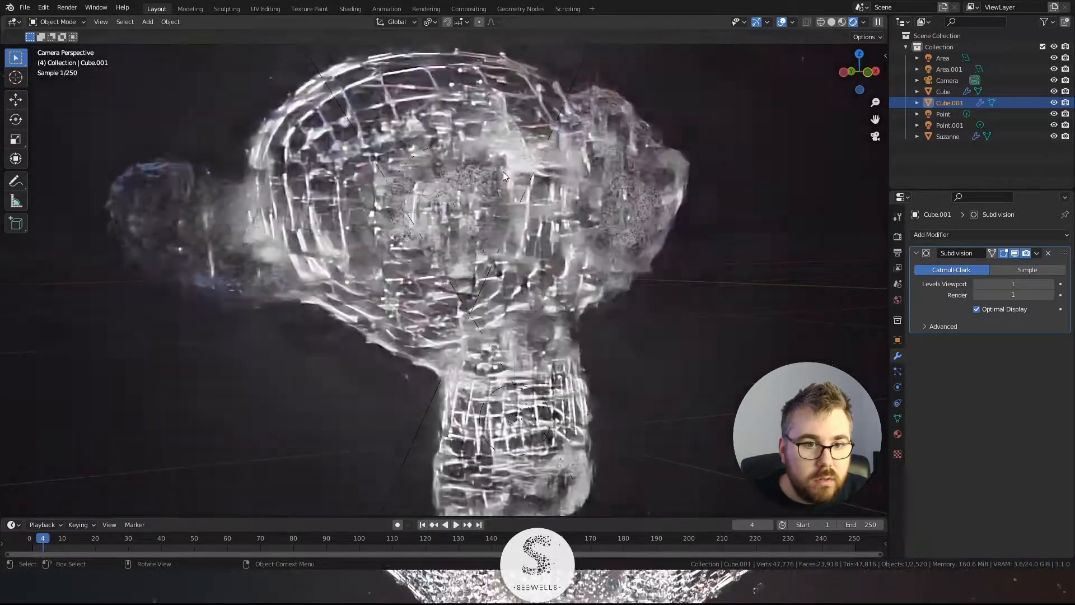
pyautogui.scroll(-1, 502, 172)
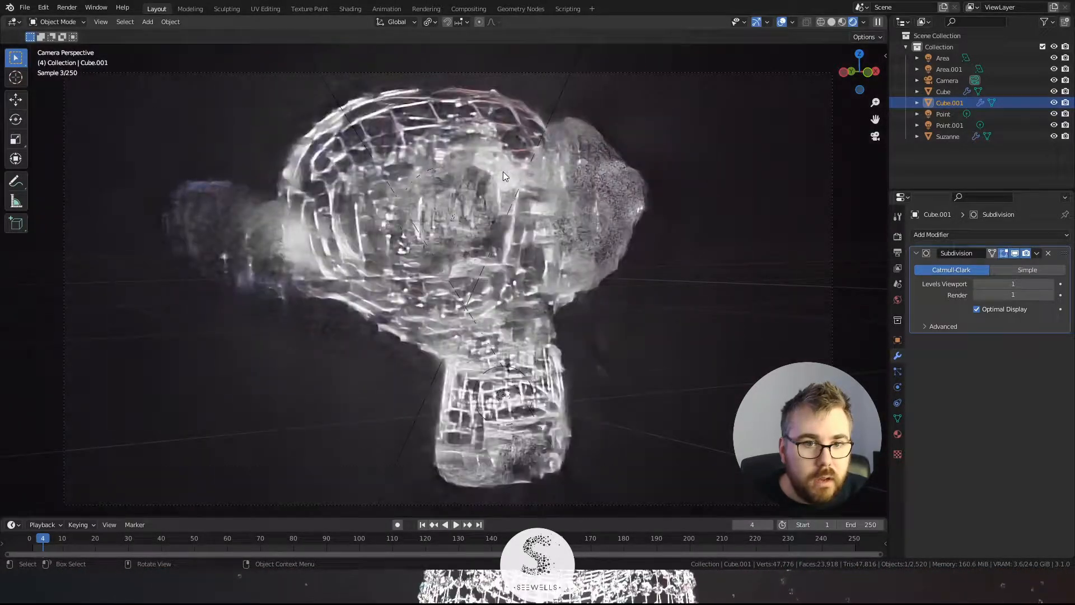
pyautogui.scroll(-1, 503, 172)
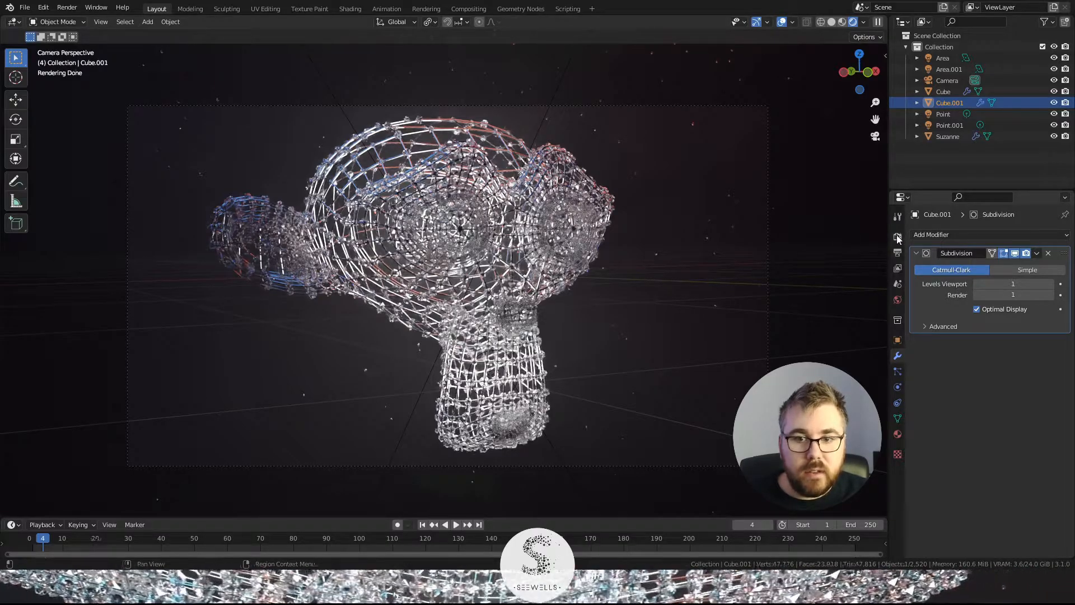
# Step: Enable the Denoising Data pass in the view layer settings
pyautogui.click(898, 268)
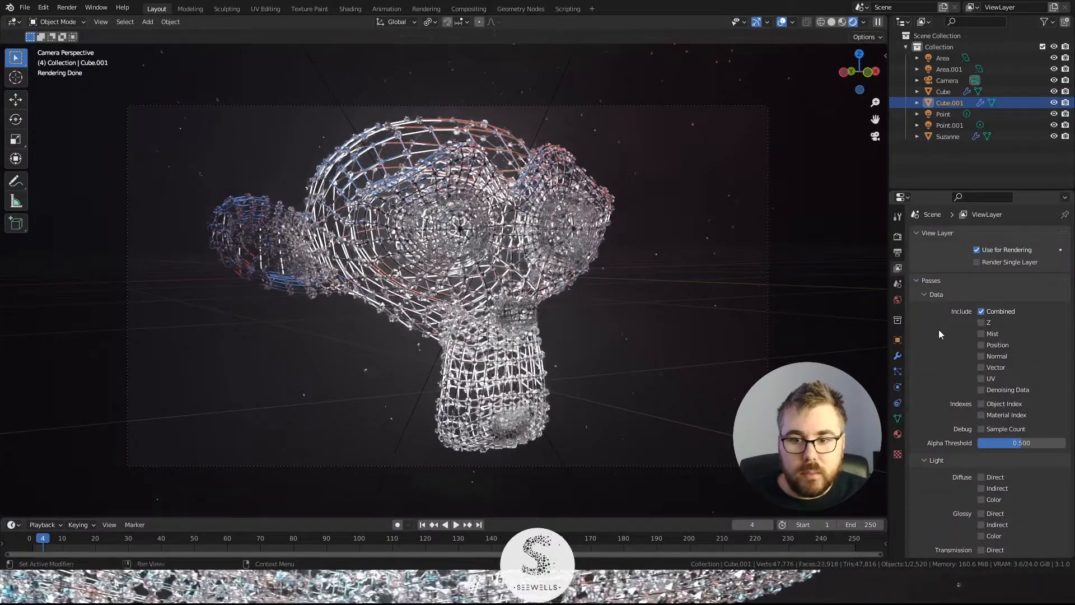
pyautogui.scroll(-1, 938, 331)
pyautogui.click(981, 367)
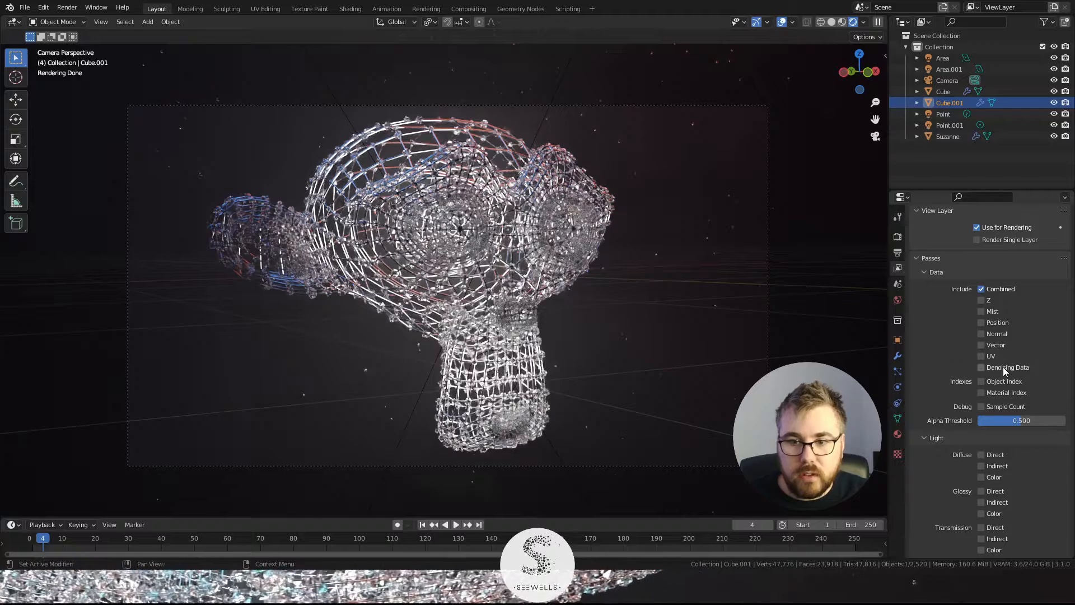
pyautogui.scroll(-2, 938, 361)
pyautogui.scroll(-9, 938, 362)
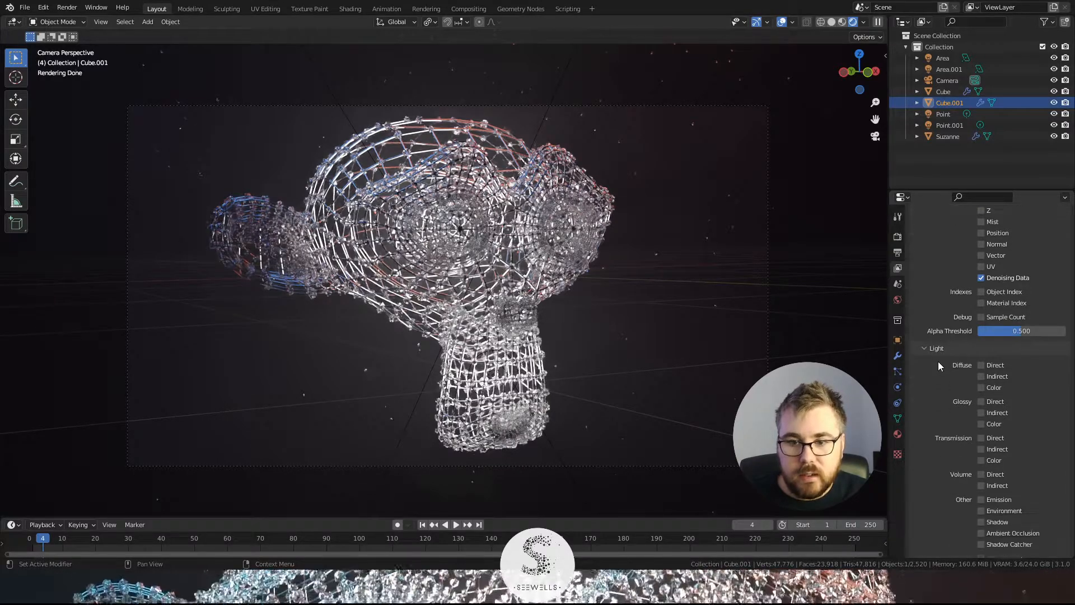
pyautogui.scroll(12, 936, 361)
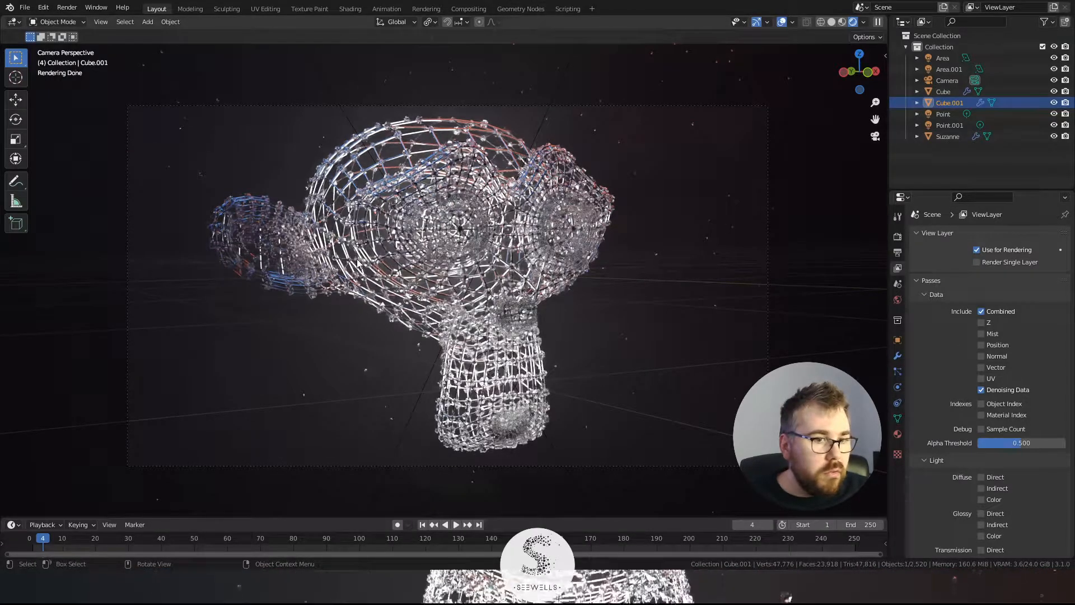
# Step: Switch the viewport out of rendered shading and enable Use Nodes in the Compositing workspace
pyautogui.press('z')
pyautogui.click(443, 255)
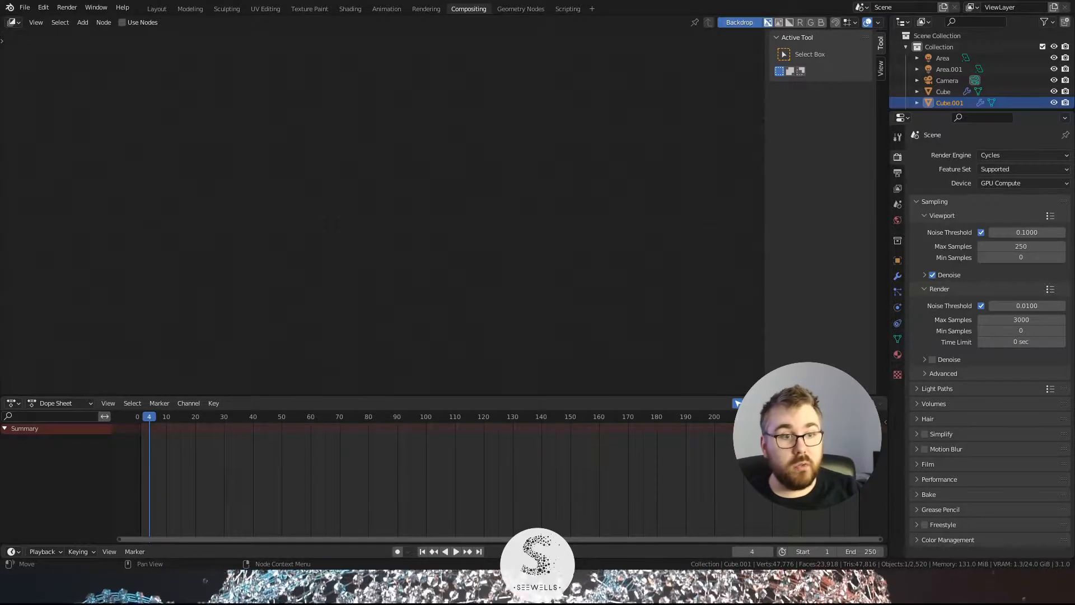
pyautogui.click(144, 23)
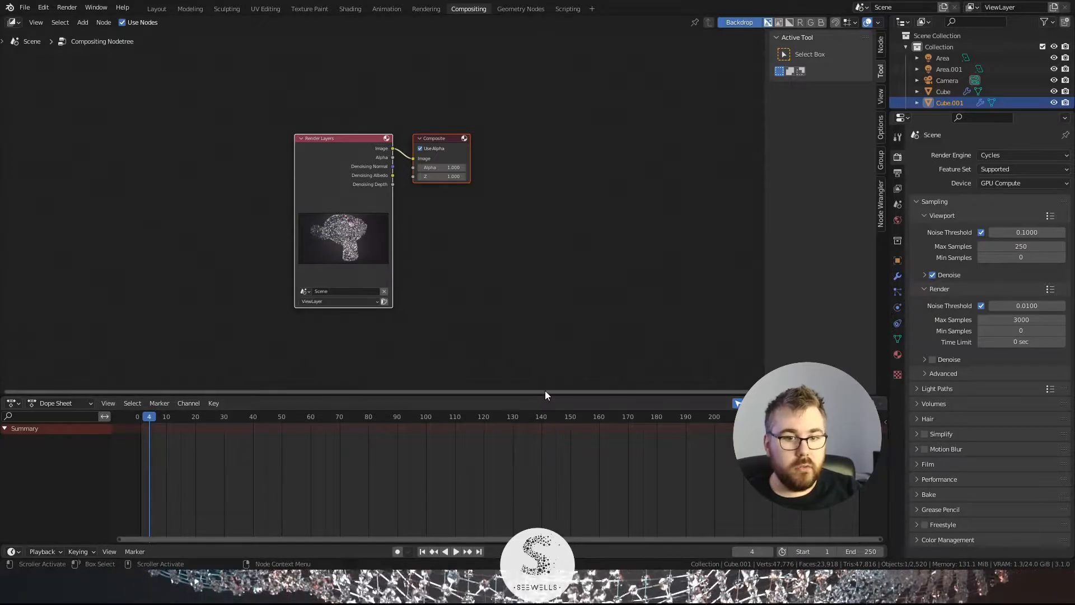
# Step: Enlarge and split the Dope Sheet area, and turn its larger part into an Image Editor showing the Viewer Node image
pyautogui.moveTo(546, 395); pyautogui.dragTo(540, 263)
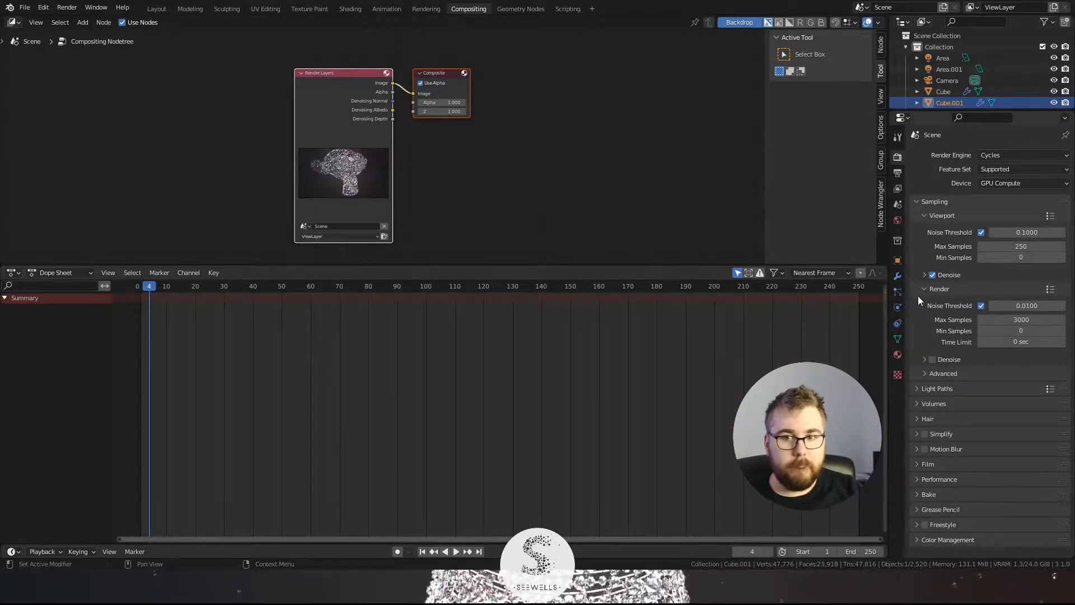
pyautogui.moveTo(885, 268); pyautogui.dragTo(722, 272)
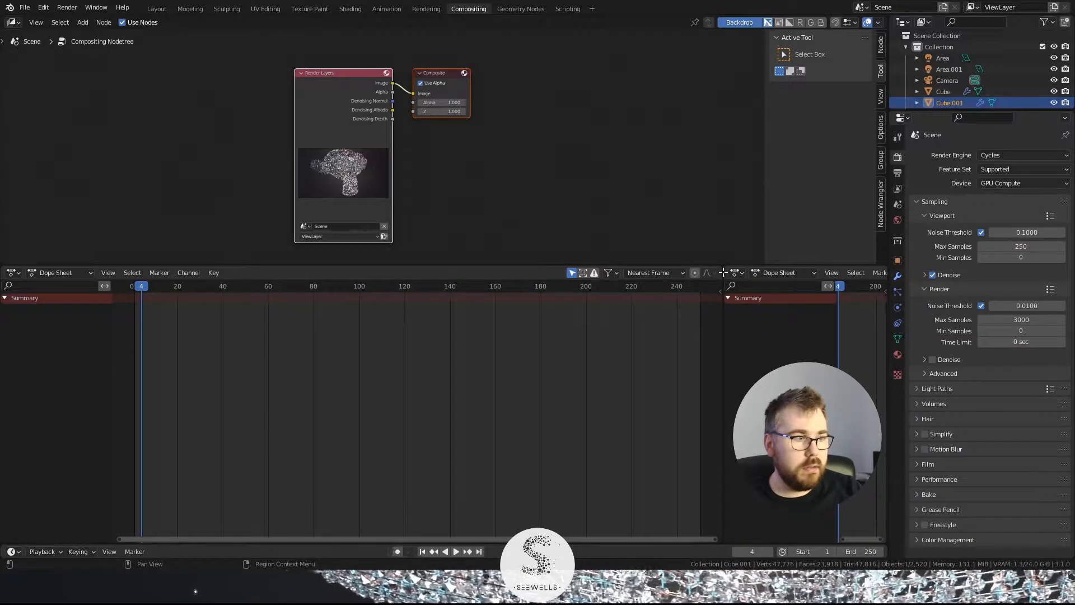
pyautogui.click(13, 273)
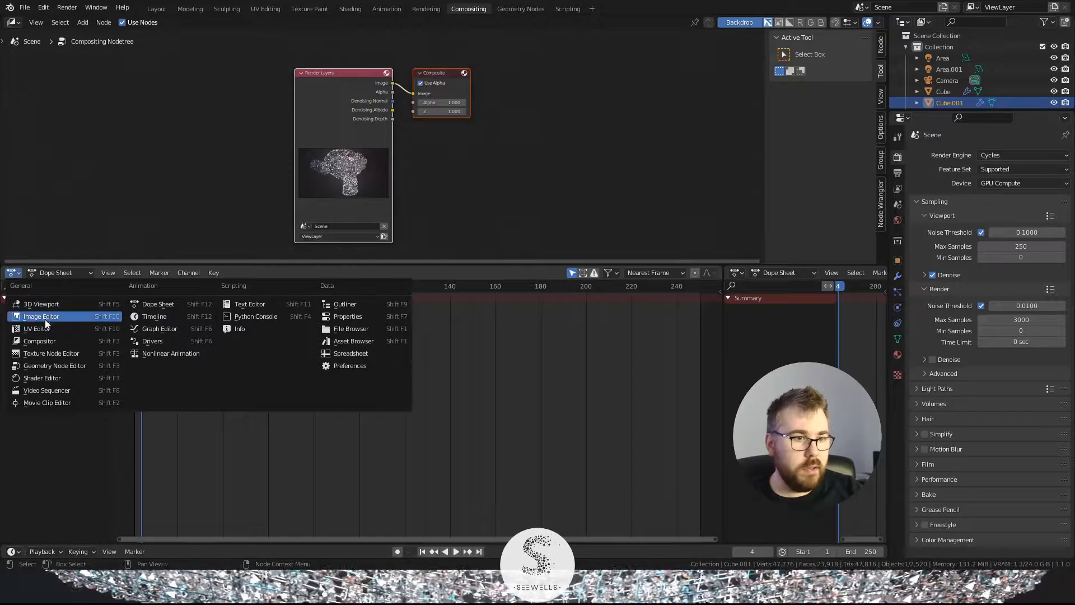
pyautogui.click(45, 317)
pyautogui.click(297, 273)
pyautogui.click(335, 298)
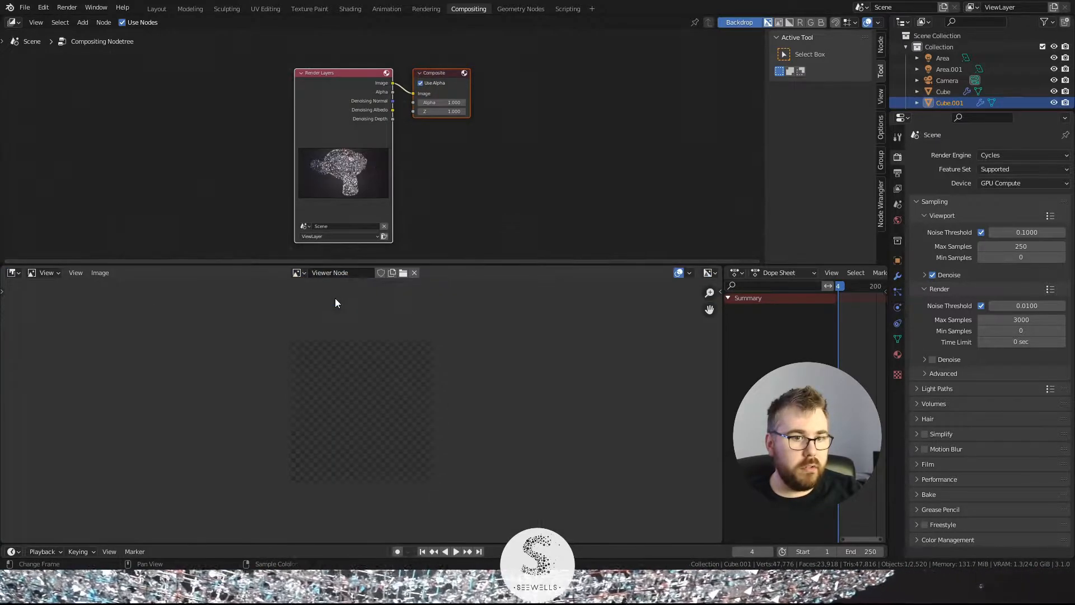
# Step: Move the Composite node away from Render Layers and add a Viewer node below it, fed by the render image
pyautogui.moveTo(444, 73); pyautogui.dragTo(610, 88)
pyautogui.scroll(-2, 525, 136)
pyautogui.moveTo(513, 138); pyautogui.dragTo(472, 123, button='middle')
pyautogui.scroll(2, 472, 123)
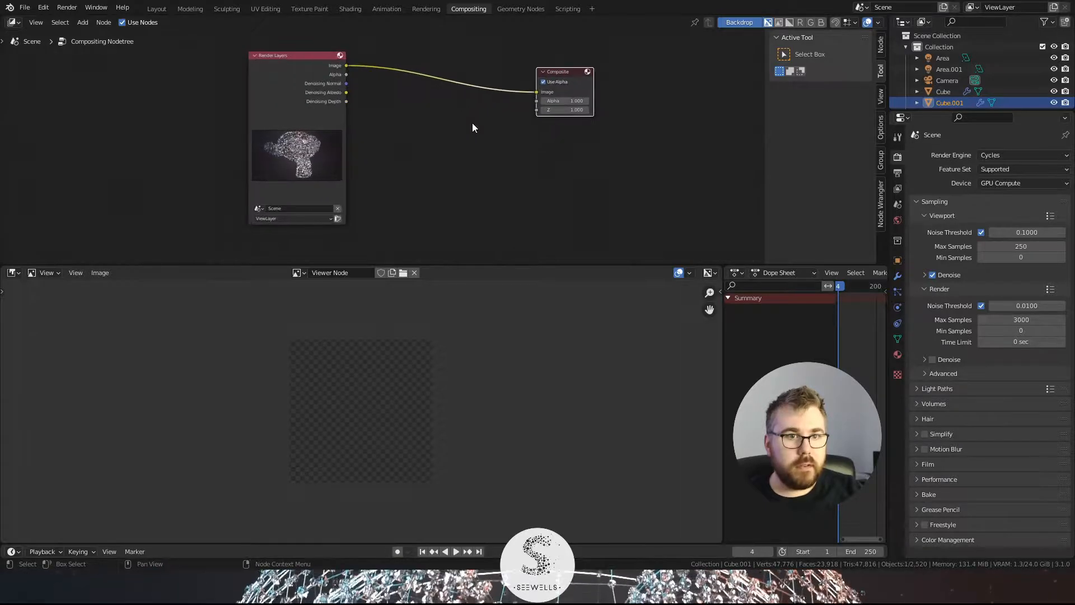
pyautogui.keyDown('ctrl'); pyautogui.keyDown('shift'); pyautogui.click(288, 53); pyautogui.keyUp('shift'); pyautogui.keyUp('ctrl')
pyautogui.moveTo(415, 66); pyautogui.dragTo(584, 132)
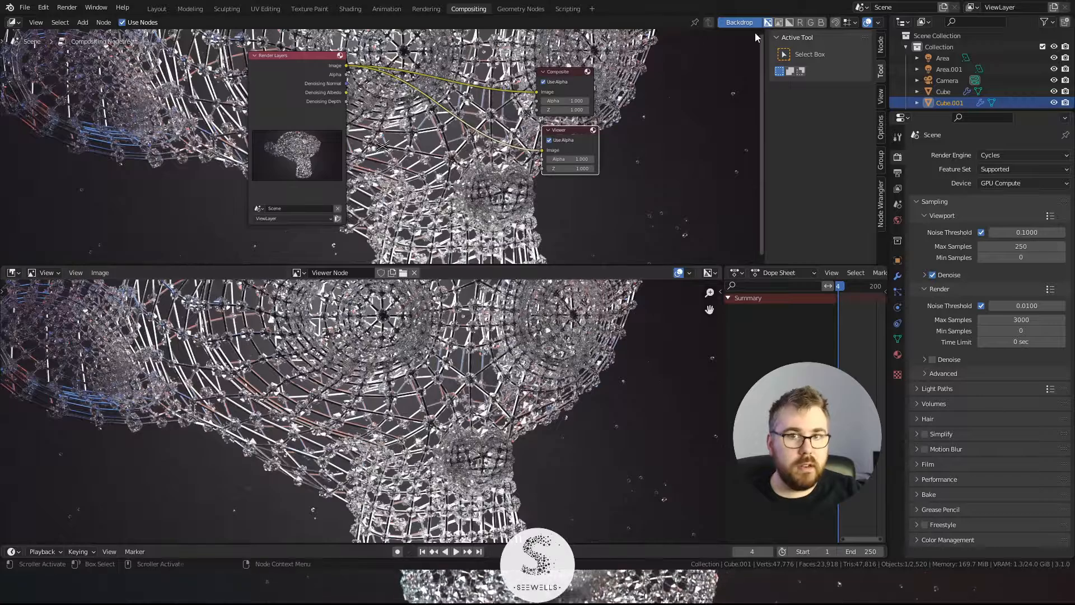
# Step: Turn off the Backdrop in the compositor's node area
pyautogui.click(738, 23)
pyautogui.click(737, 23)
pyautogui.click(738, 22)
pyautogui.click(738, 23)
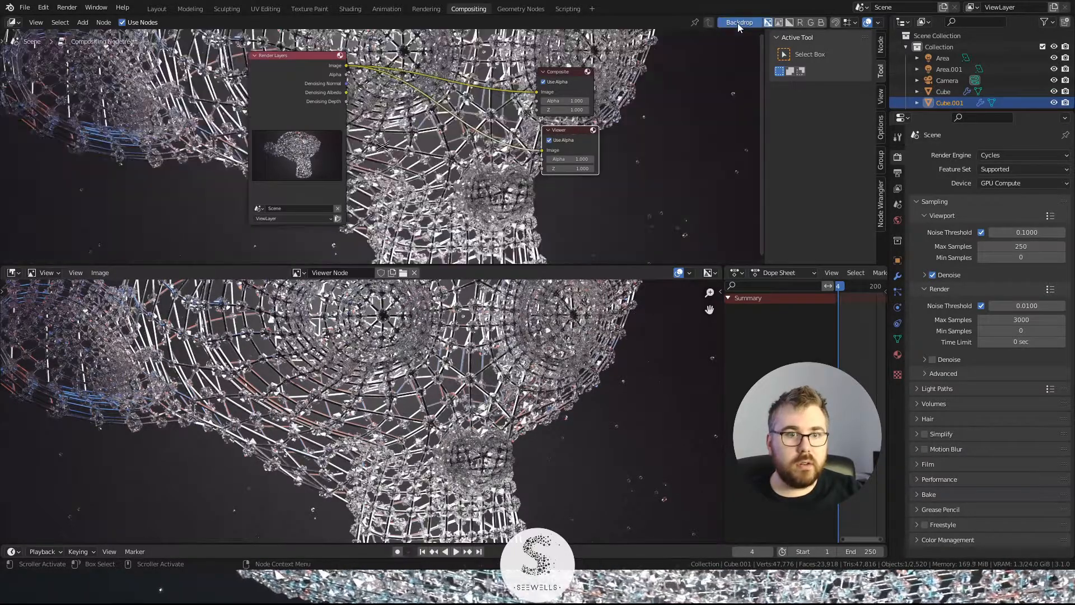
pyautogui.click(737, 23)
# Step: Move the Composite and Viewer nodes further from Render Layers and merge their incoming links through a shared reroute point
pyautogui.scroll(2, 544, 175)
pyautogui.moveTo(551, 187); pyautogui.dragTo(493, 178, button='middle')
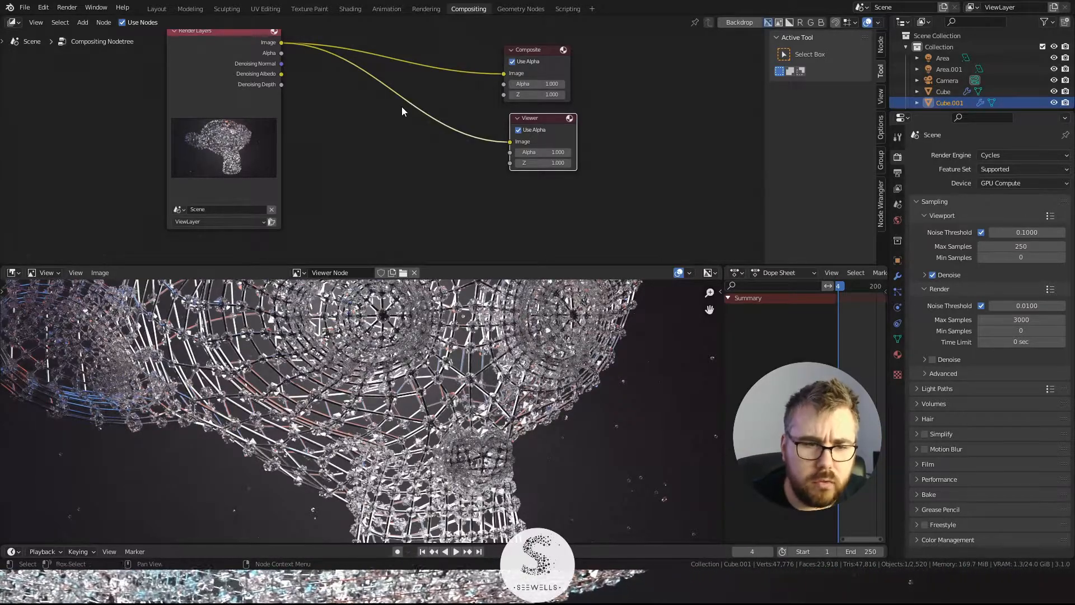
pyautogui.scroll(-1, 402, 124)
pyautogui.moveTo(402, 124); pyautogui.dragTo(398, 137, button='middle')
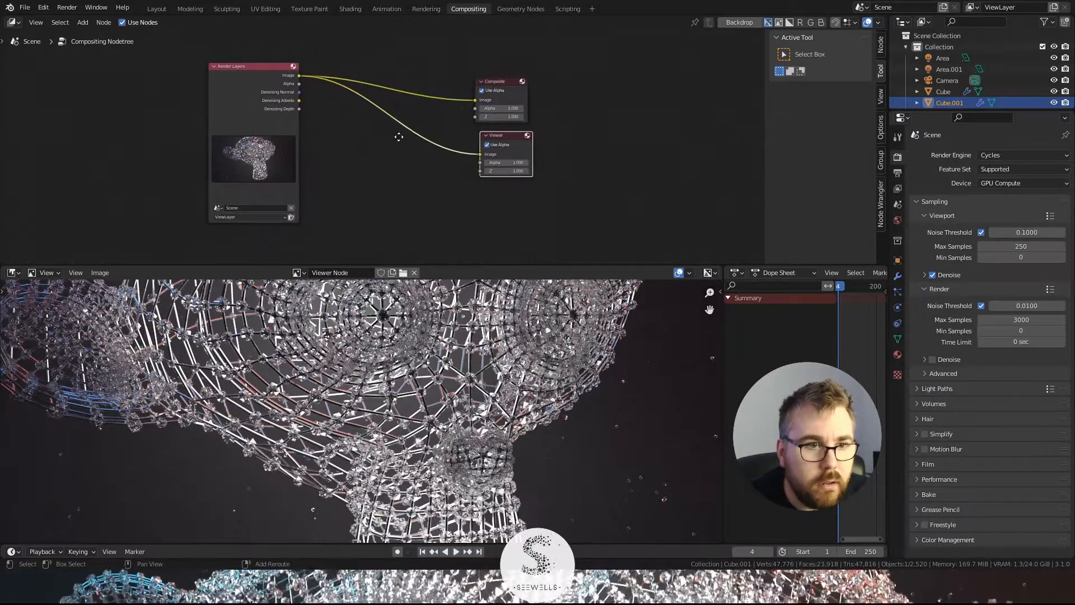
pyautogui.moveTo(504, 143); pyautogui.dragTo(562, 159)
pyautogui.moveTo(510, 87); pyautogui.dragTo(692, 89)
pyautogui.moveTo(571, 152); pyautogui.dragTo(691, 140)
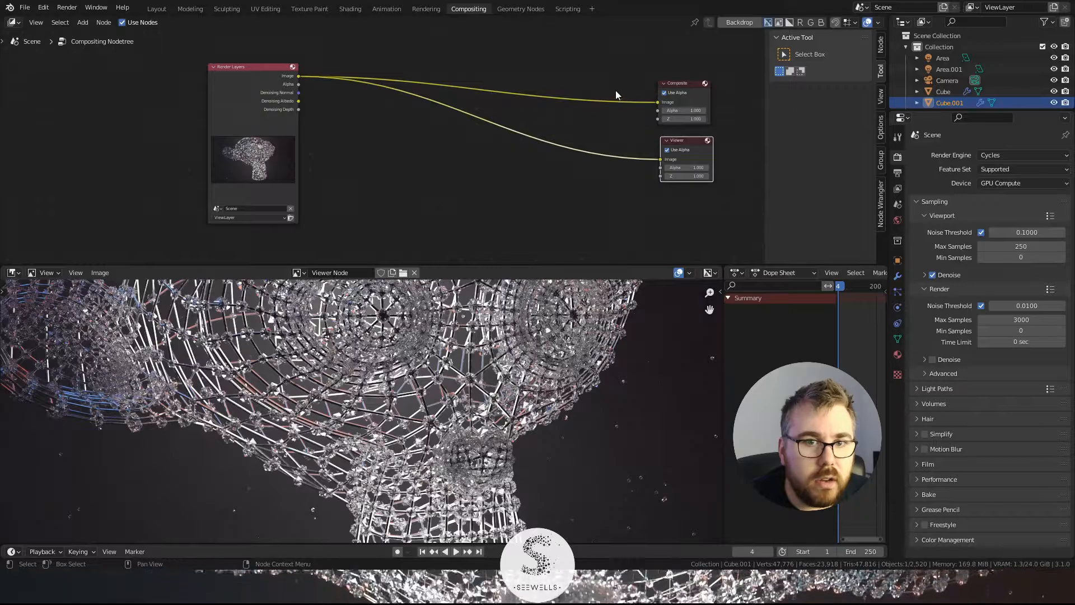
pyautogui.moveTo(619, 71)
pyautogui.keyDown('shift'); pyautogui.mouseDown(button='right')
pyautogui.moveTo(636, 115)
pyautogui.moveTo(639, 191)
pyautogui.mouseUp(button='right'); pyautogui.keyUp('shift')
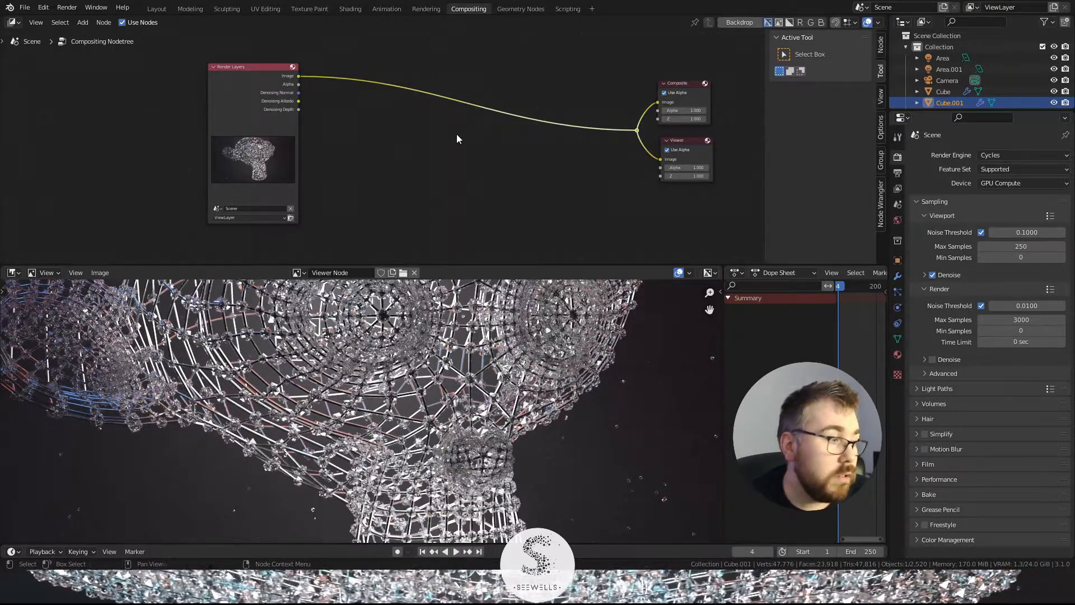
# Step: Insert a Denoise node after Render Layers and link the Denoising Normal and Denoising Albedo outputs to its matching inputs
pyautogui.scroll(1, 435, 143)
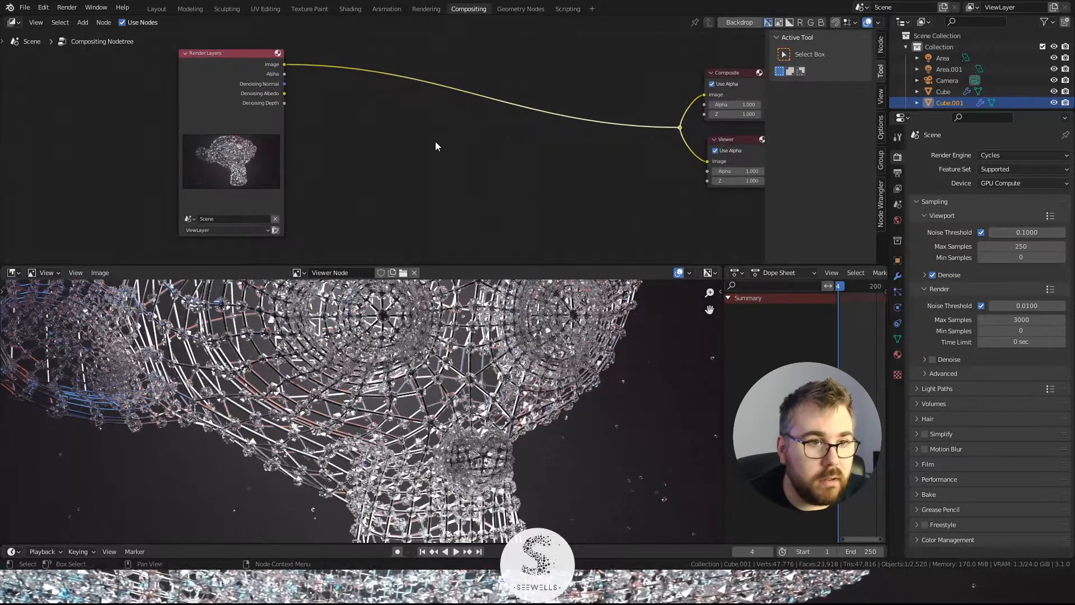
pyautogui.hotkey('shift', 'a')
pyautogui.click(418, 124)
pyautogui.write('denois')
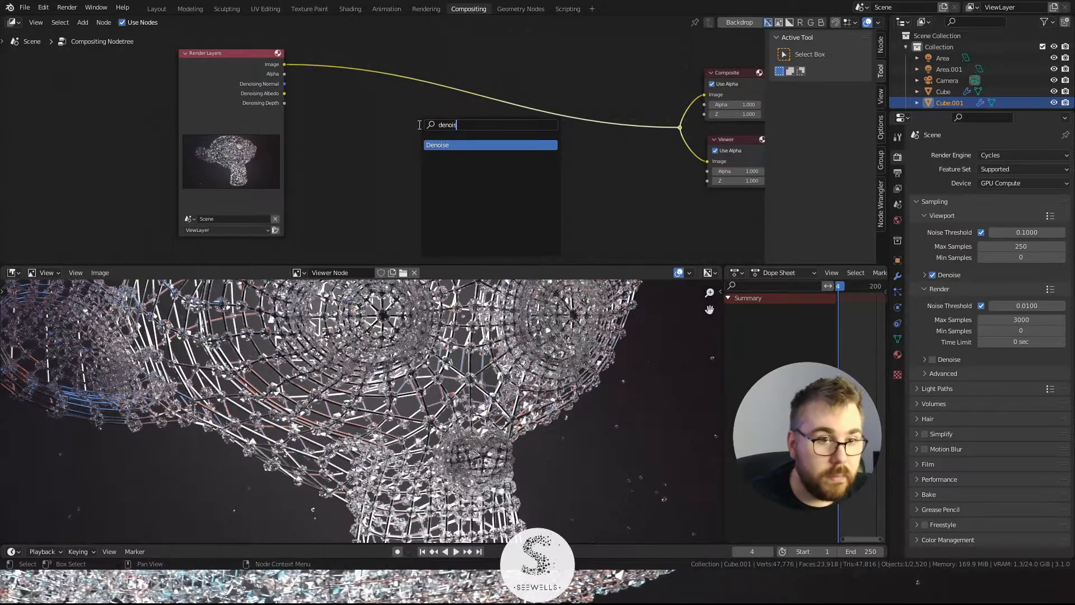
pyautogui.press('Return')
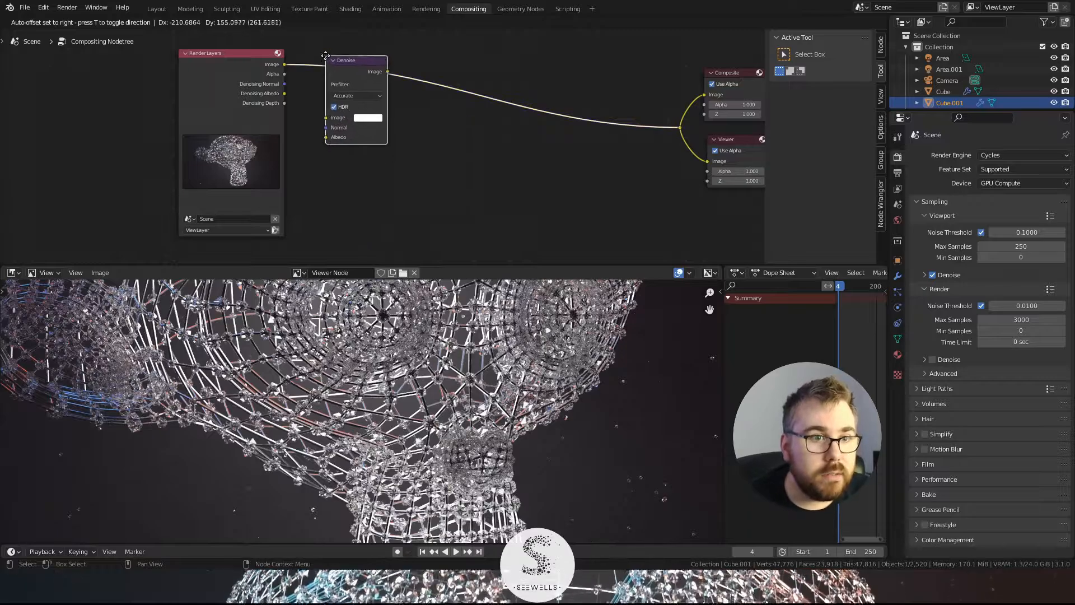
pyautogui.click(326, 53)
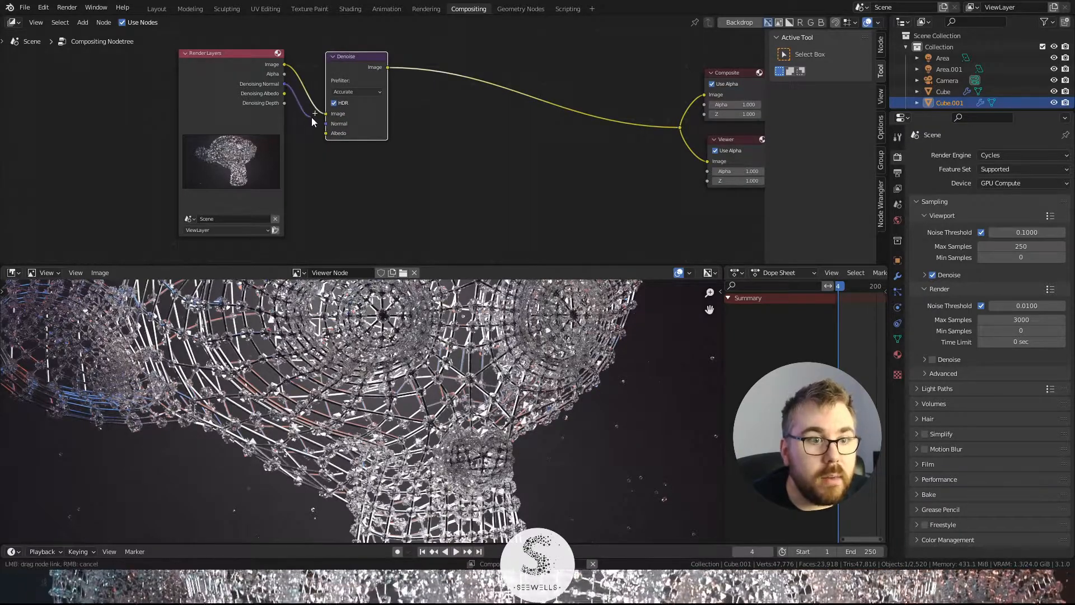
pyautogui.moveTo(285, 94); pyautogui.dragTo(317, 129)
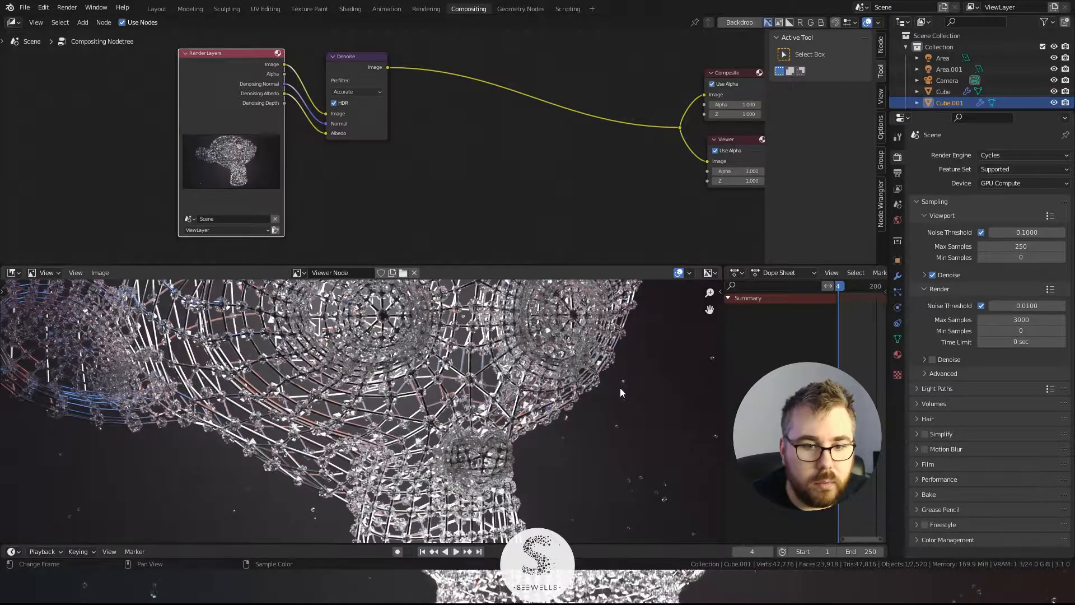
# Step: Examine the denoised monkey head render in the Image Editor, both as a whole and up close
pyautogui.scroll(-2, 552, 404)
pyautogui.scroll(-2, 439, 386)
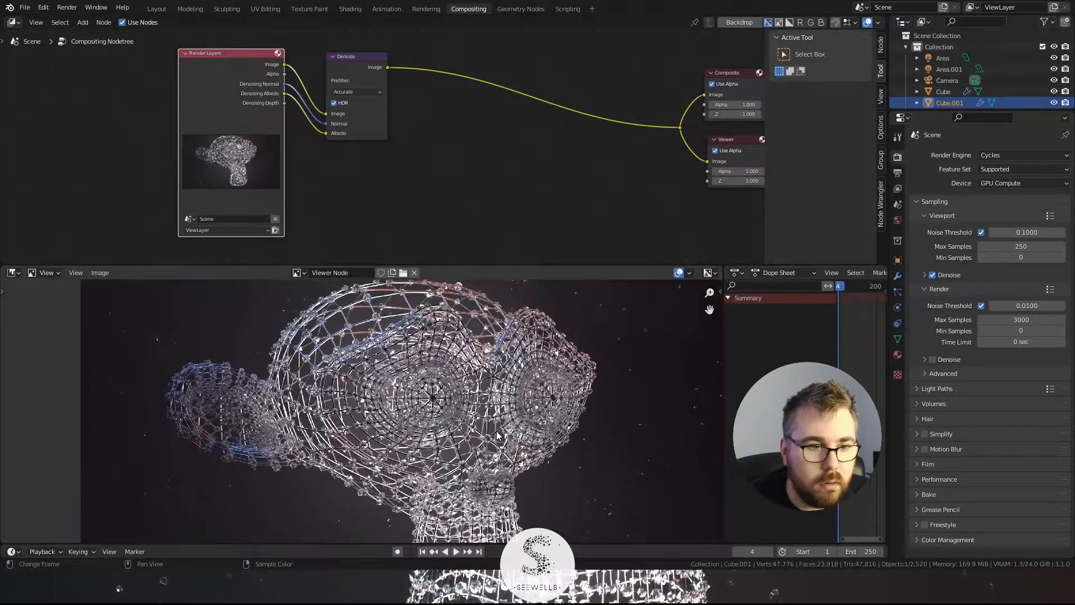
pyautogui.scroll(-1, 501, 434)
pyautogui.moveTo(503, 434); pyautogui.dragTo(479, 386, button='middle')
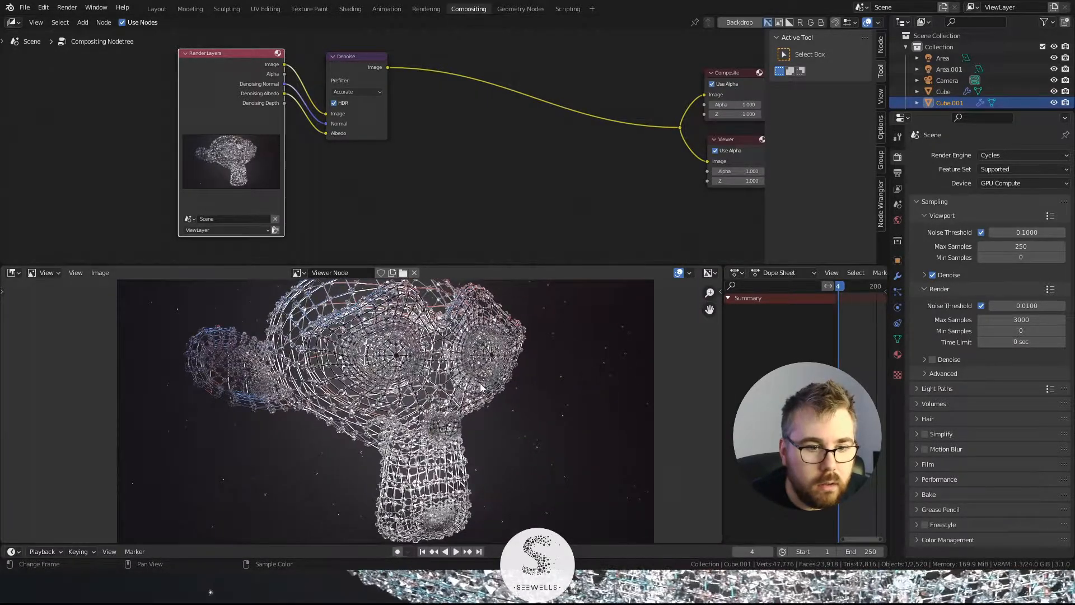
pyautogui.scroll(3, 481, 388)
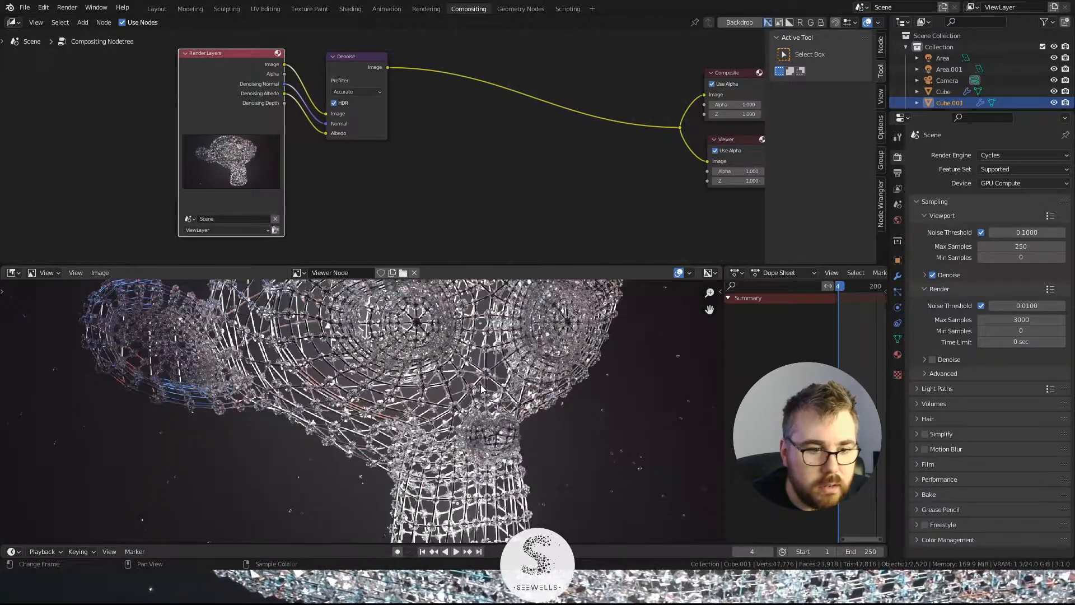
pyautogui.scroll(-4, 509, 381)
pyautogui.scroll(3, 510, 379)
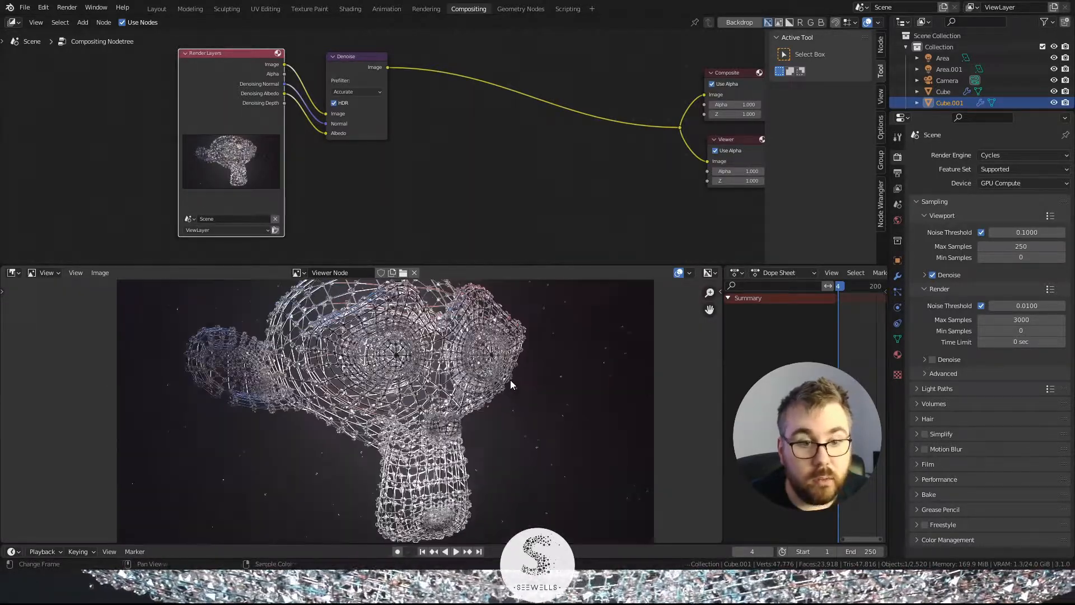
pyautogui.scroll(-1, 515, 180)
# Step: Insert a Color Balance node between the Denoise node and the reroute point
pyautogui.moveTo(514, 166); pyautogui.dragTo(387, 175, button='middle')
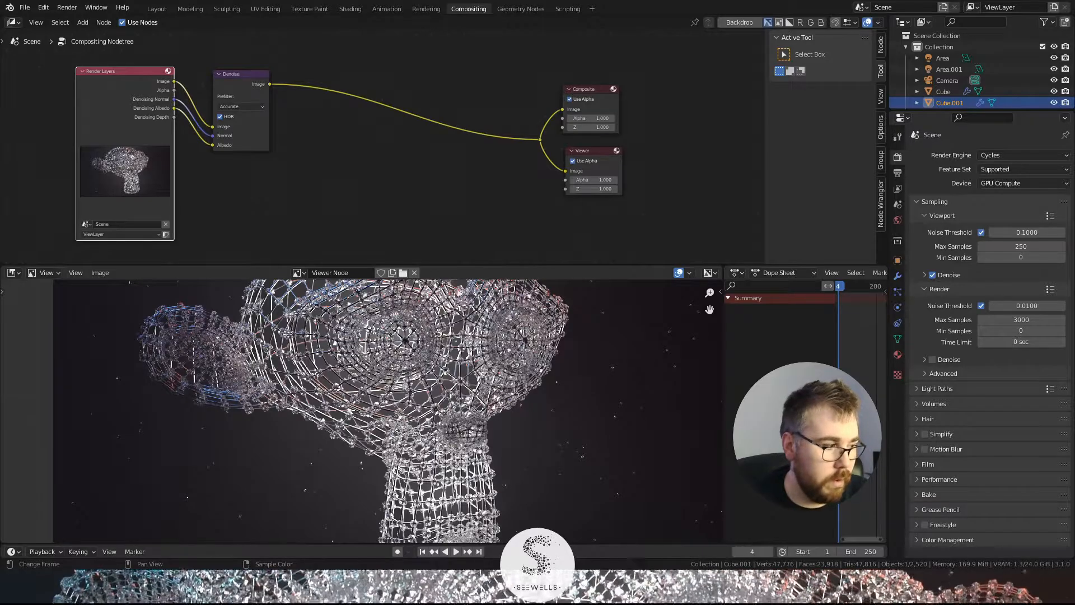
pyautogui.click(302, 207)
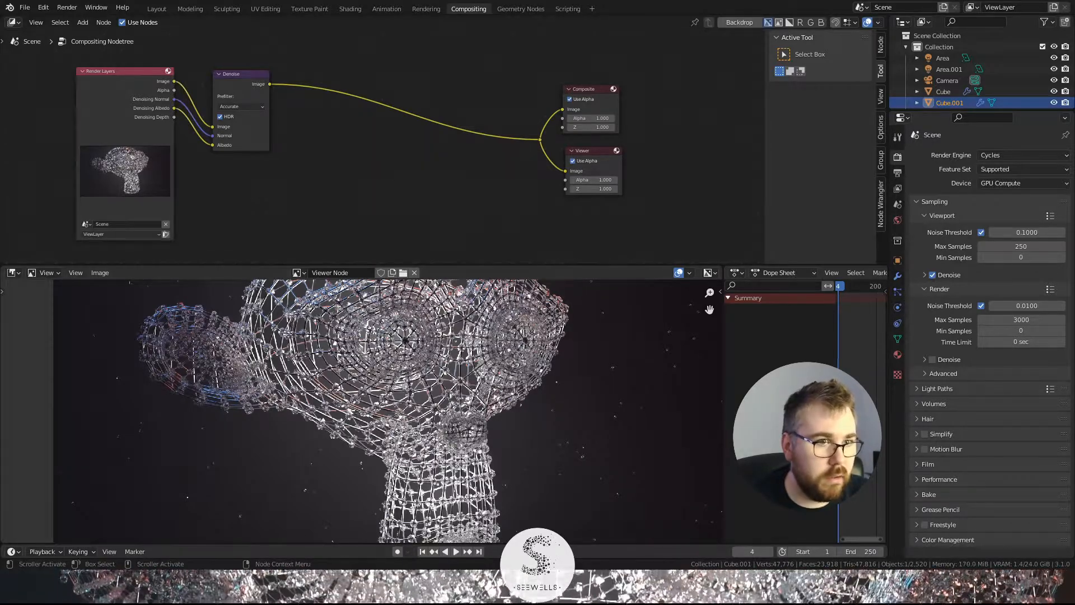
pyautogui.moveTo(346, 150); pyautogui.dragTo(380, 171, button='middle')
pyautogui.hotkey('shift', 'a')
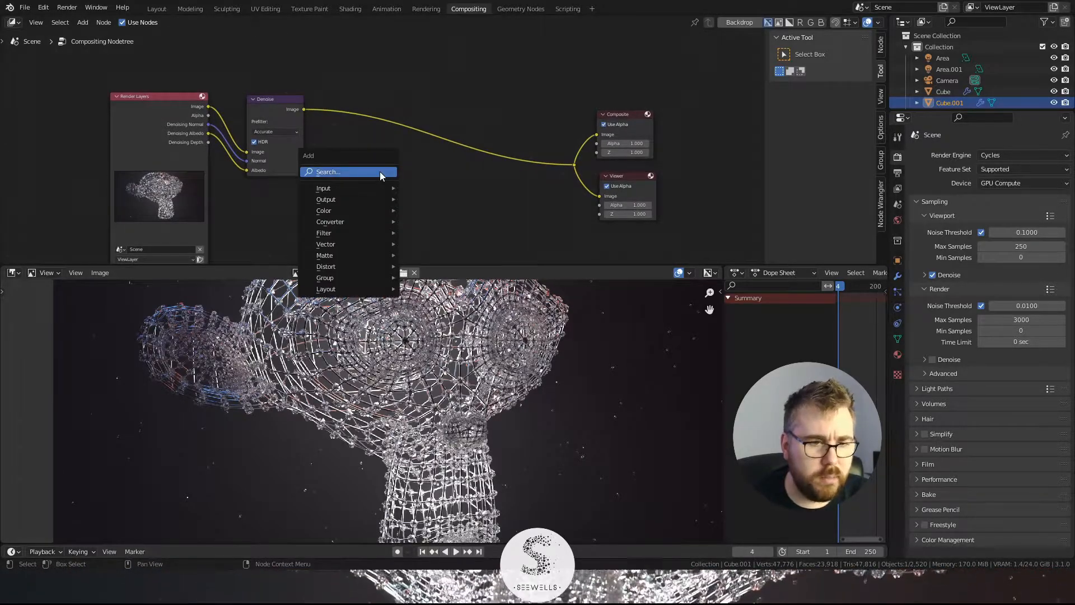
pyautogui.click(380, 171)
pyautogui.write('colo')
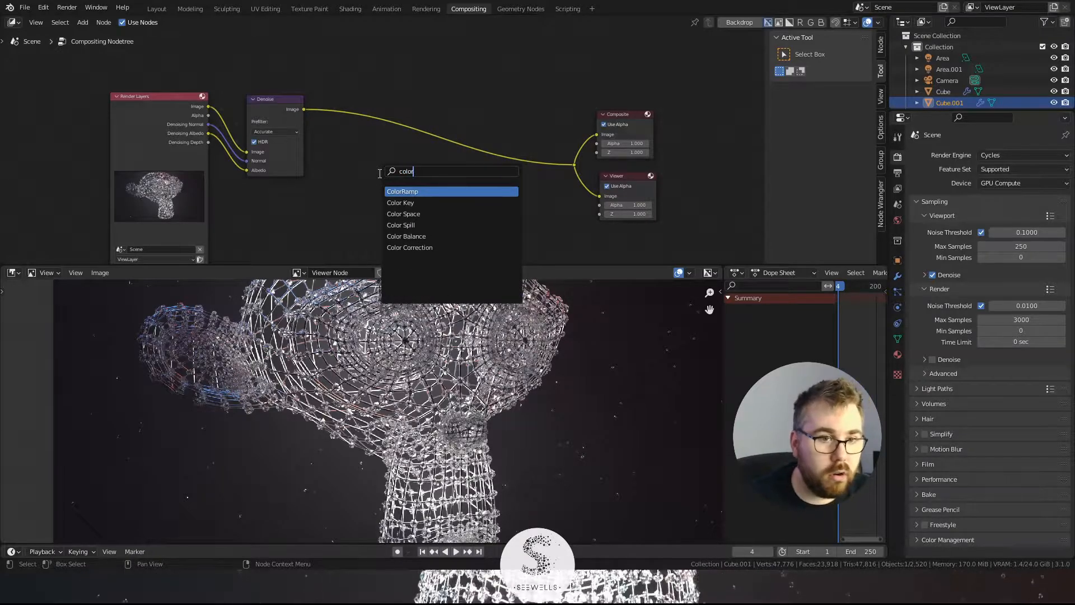
pyautogui.write('r')
pyautogui.press('Down')
pyautogui.press('Down')
pyautogui.press('Down')
pyautogui.press('Down')
pyautogui.press('Return')
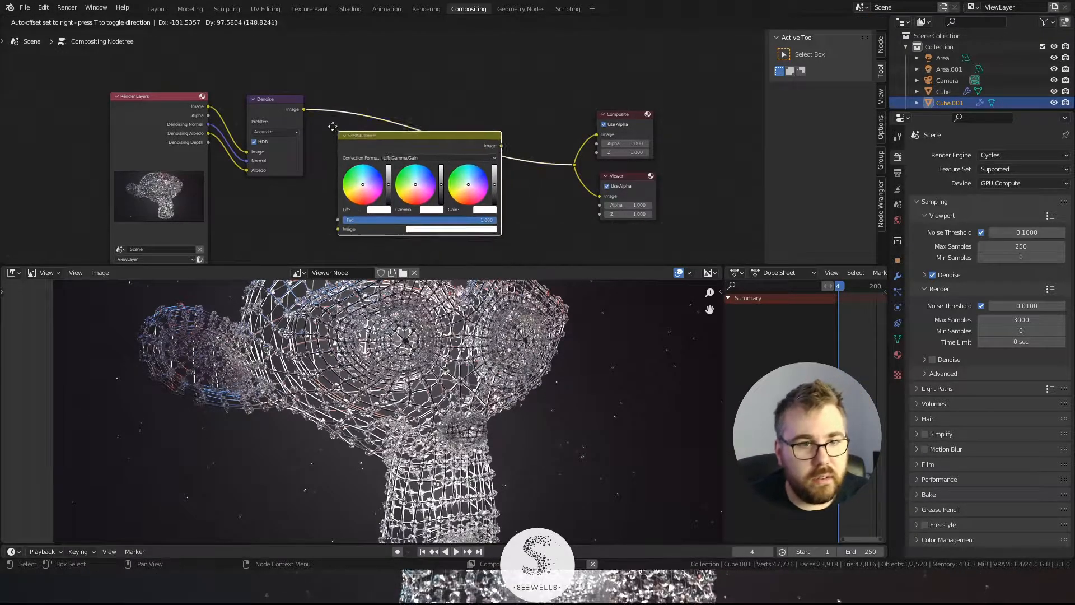
pyautogui.click(329, 97)
# Step: Set the Color Balance node's correction formula to Offset/Power/Slope (ASC-CDL)
pyautogui.scroll(4, 408, 104)
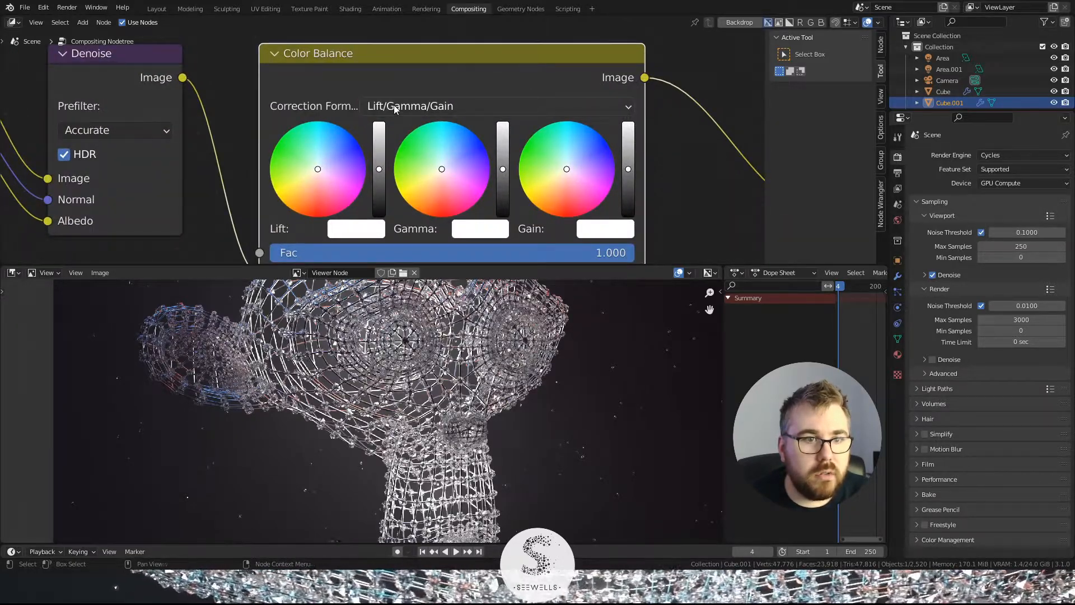
pyautogui.click(394, 105)
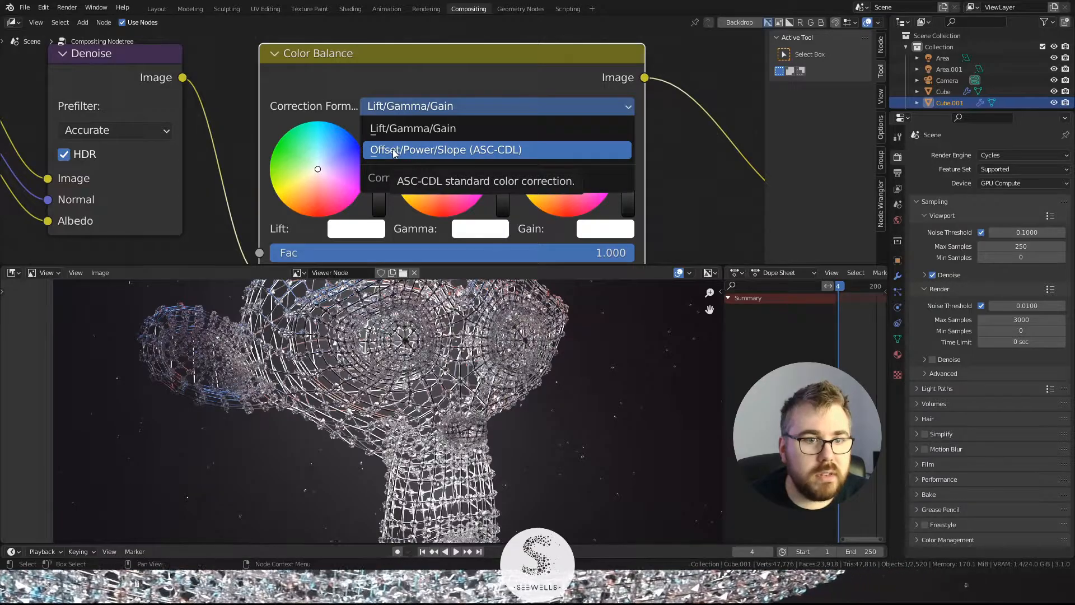
pyautogui.click(421, 150)
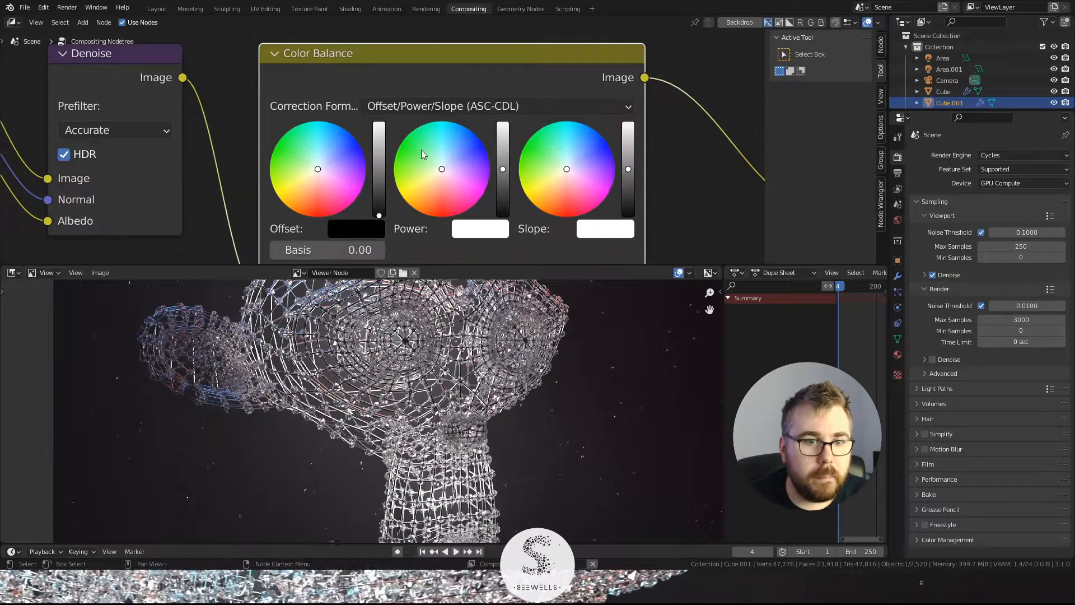
pyautogui.scroll(-2, 663, 211)
pyautogui.moveTo(643, 203); pyautogui.dragTo(572, 176, button='middle')
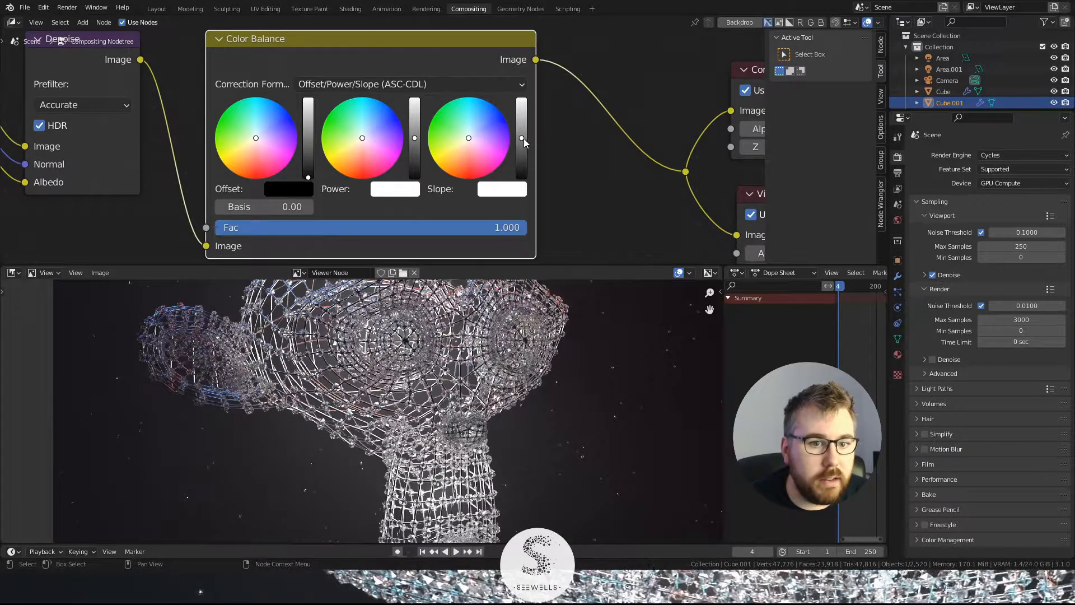
# Step: Raise the Slope brightness of the Color Balance node slightly above its neutral midpoint
pyautogui.scroll(2, 515, 137)
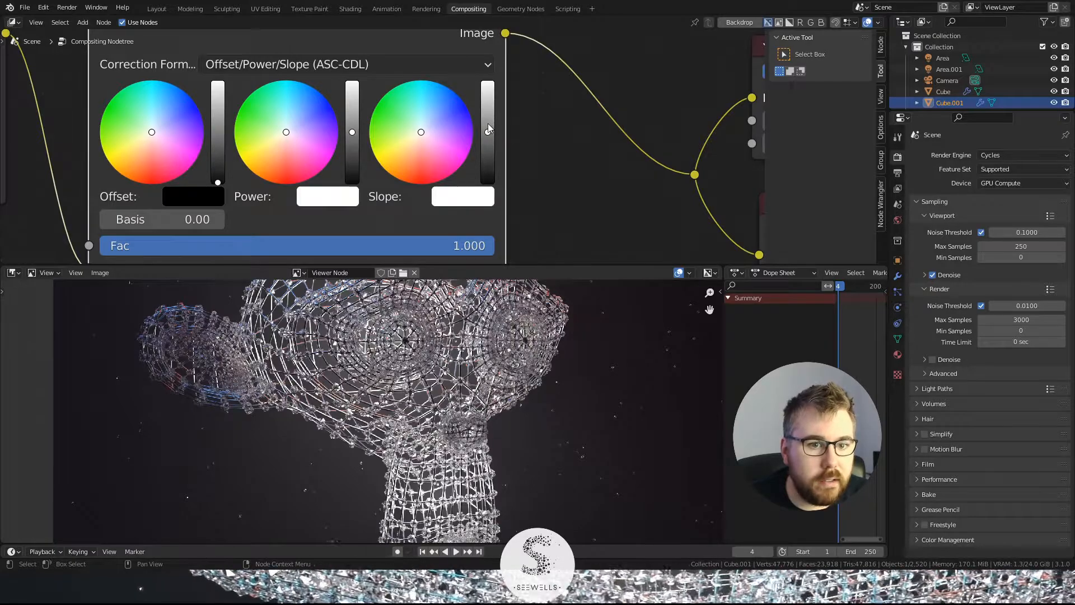
pyautogui.moveTo(486, 121); pyautogui.dragTo(486, 116)
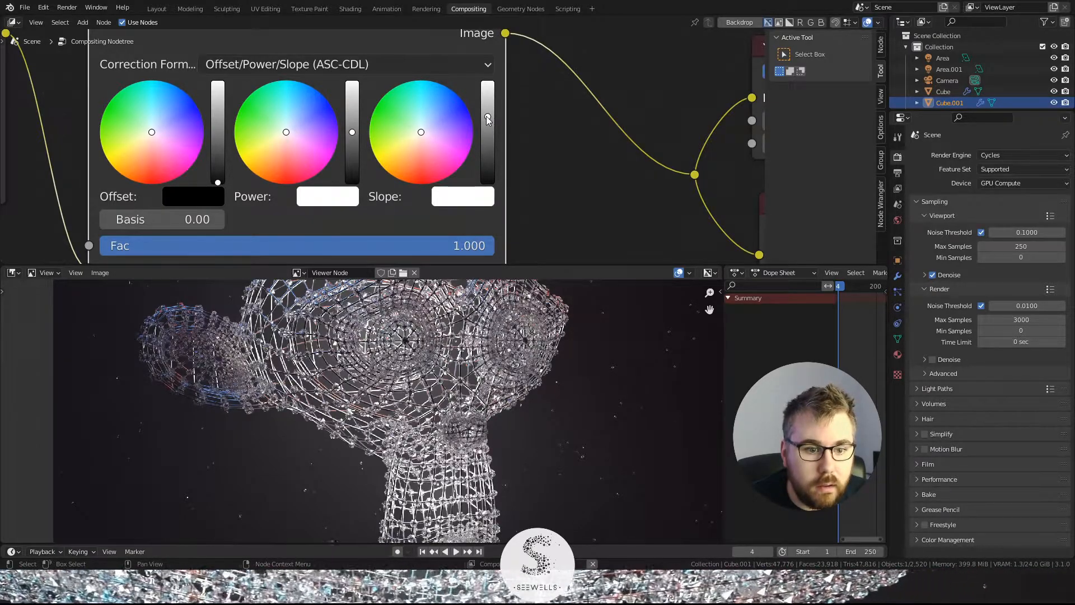
pyautogui.moveTo(487, 119); pyautogui.dragTo(487, 112)
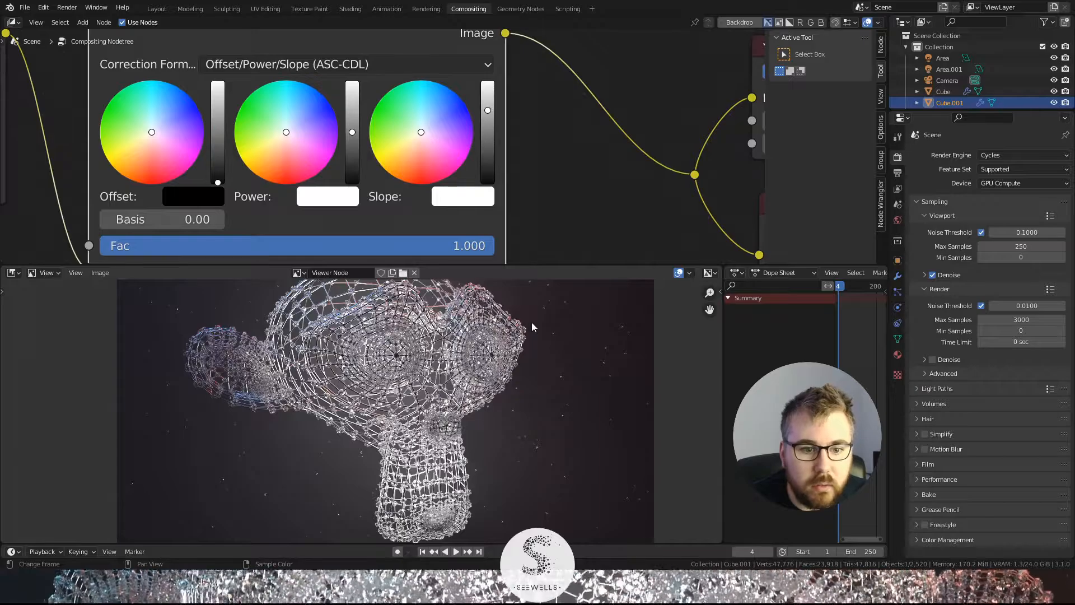
# Step: Examine the wireframe monkey head in the Viewer image up close and as a whole to judge the brighter highlights
pyautogui.scroll(8, 427, 404)
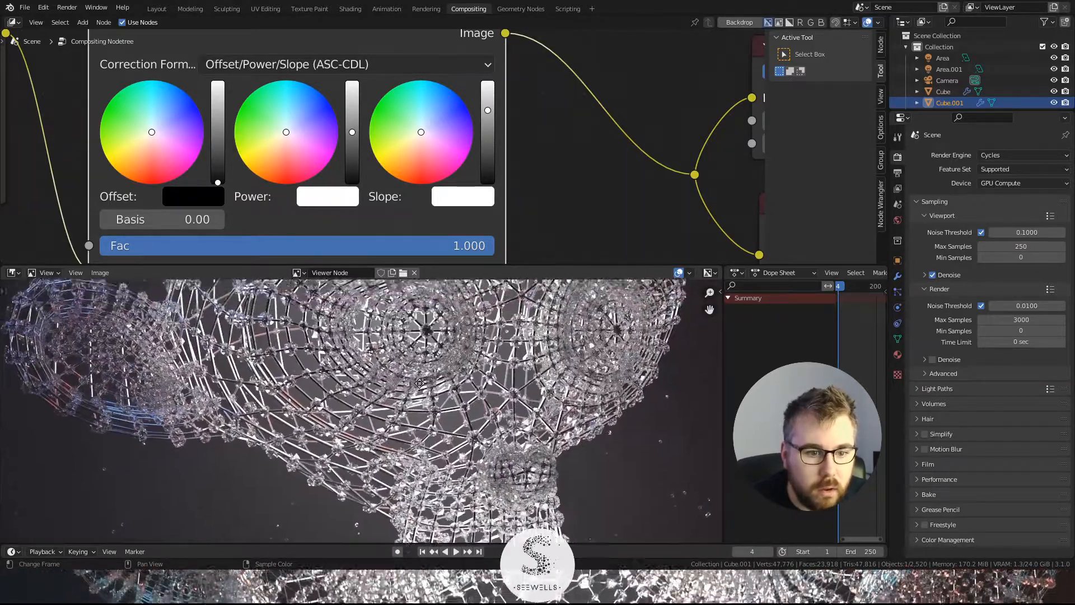
pyautogui.scroll(-2, 402, 366)
pyautogui.moveTo(396, 360); pyautogui.dragTo(404, 405, button='middle')
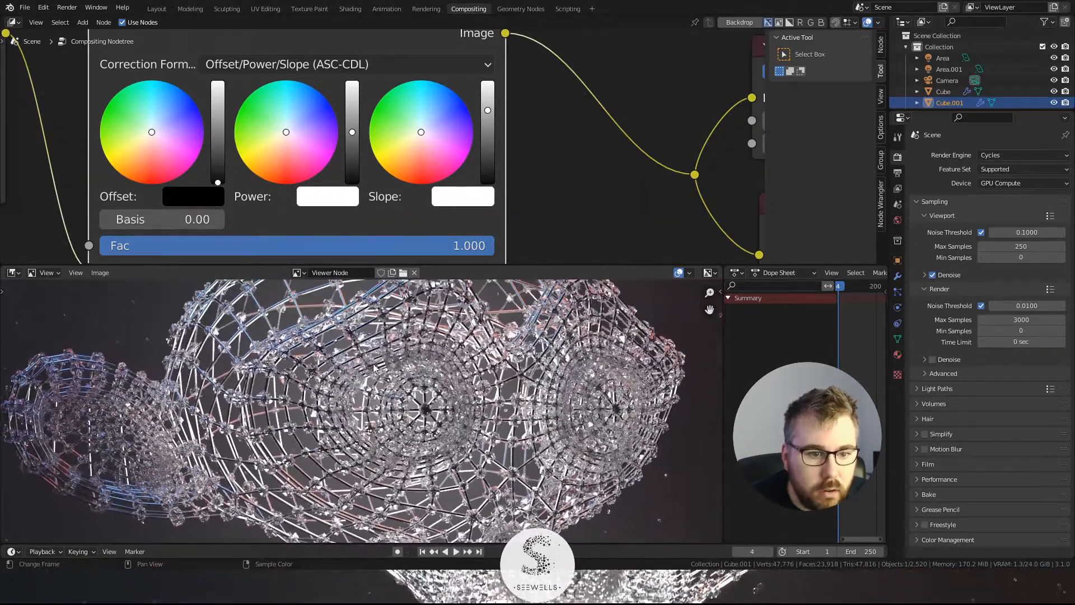
pyautogui.scroll(2, 370, 358)
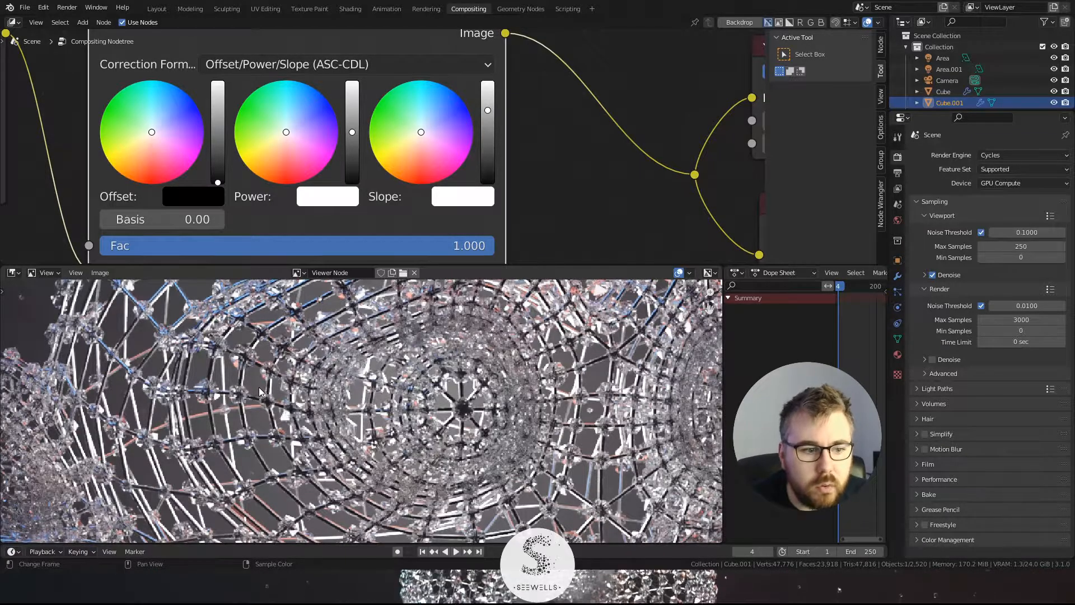
pyautogui.scroll(-4, 347, 408)
pyautogui.moveTo(399, 413); pyautogui.dragTo(400, 391, button='middle')
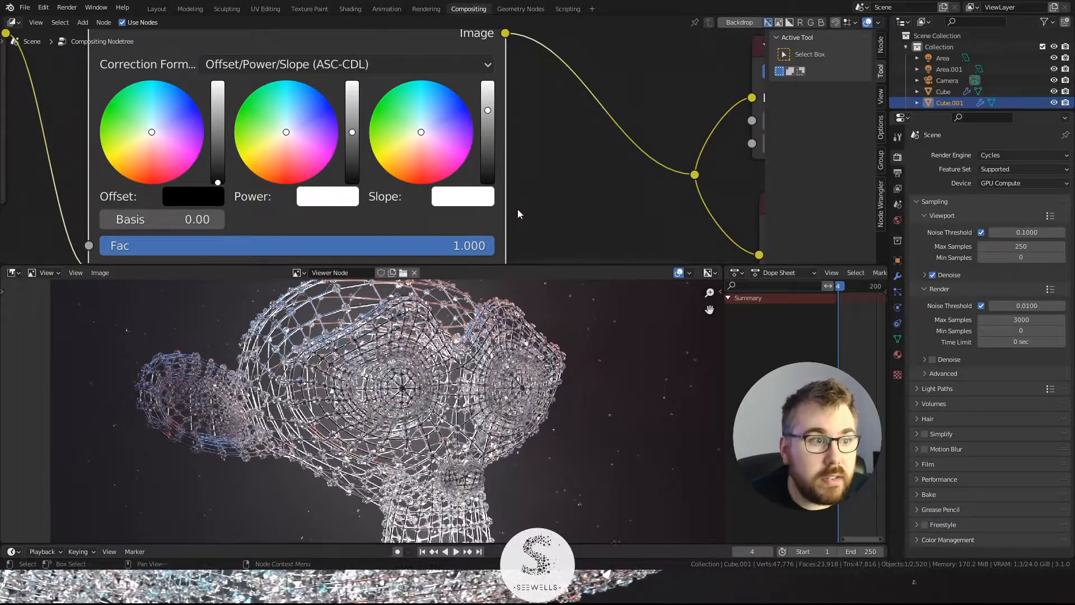
pyautogui.scroll(-1, 579, 185)
pyautogui.click(723, 66)
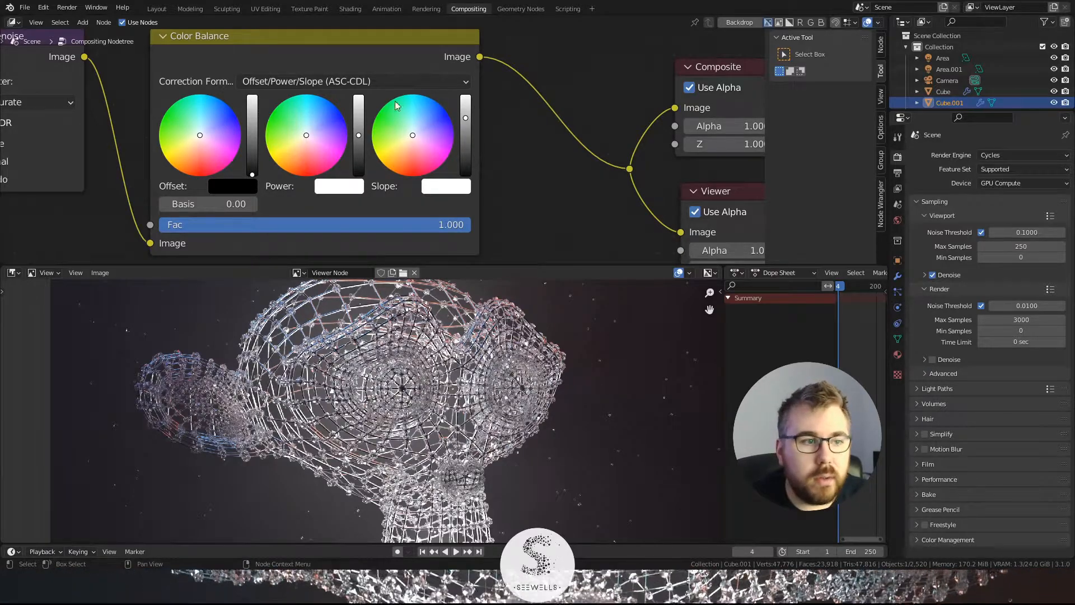
# Step: Raise the Power brightness of the Color Balance node slightly above neutral to adjust the midtones
pyautogui.scroll(2, 395, 105)
pyautogui.scroll(1, 442, 147)
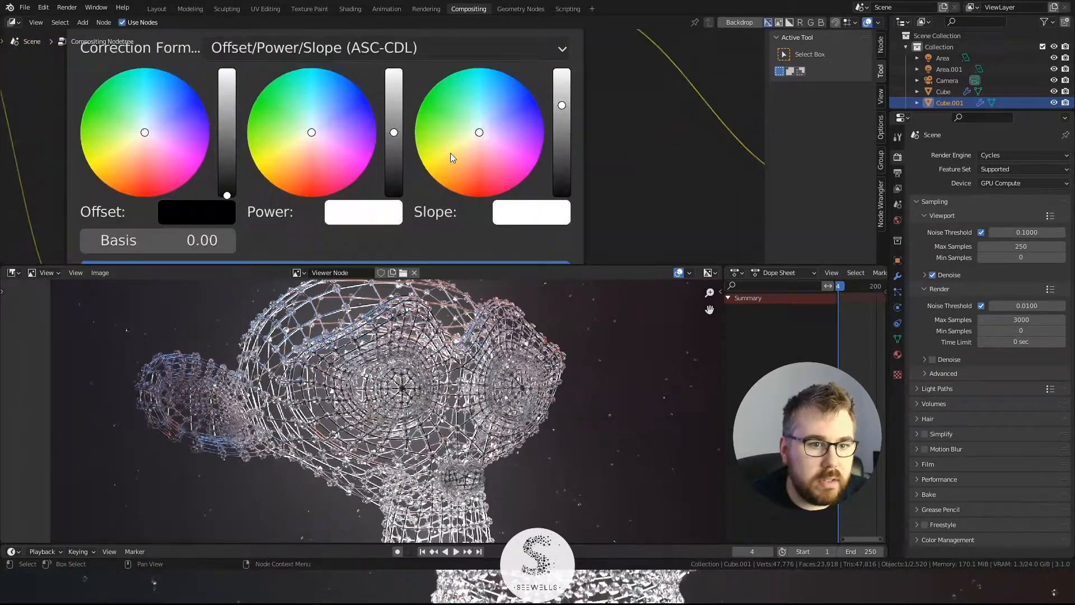
pyautogui.click(394, 122)
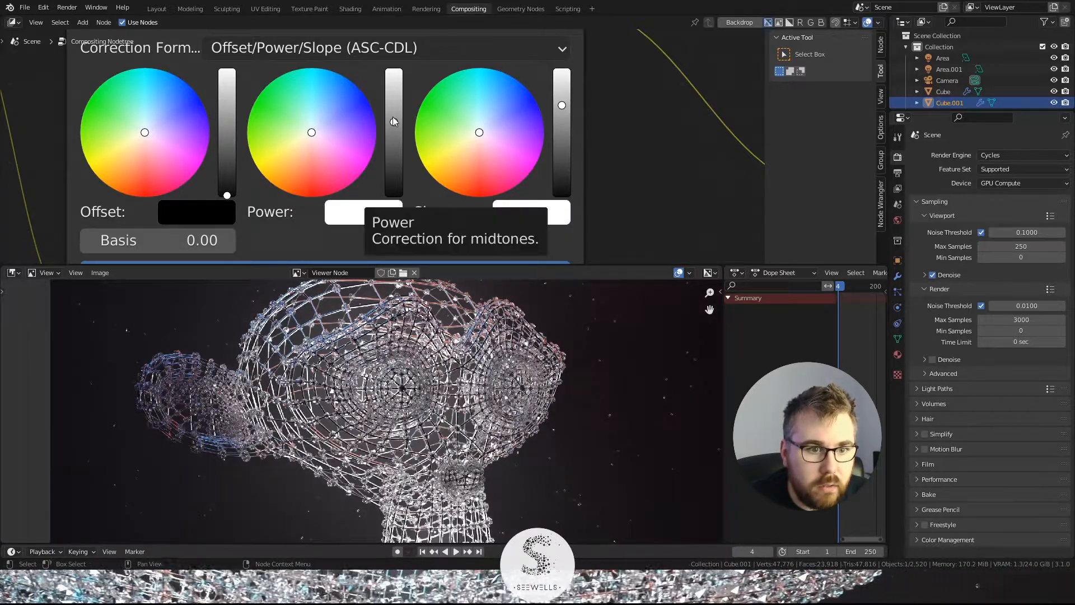
pyautogui.click(391, 117)
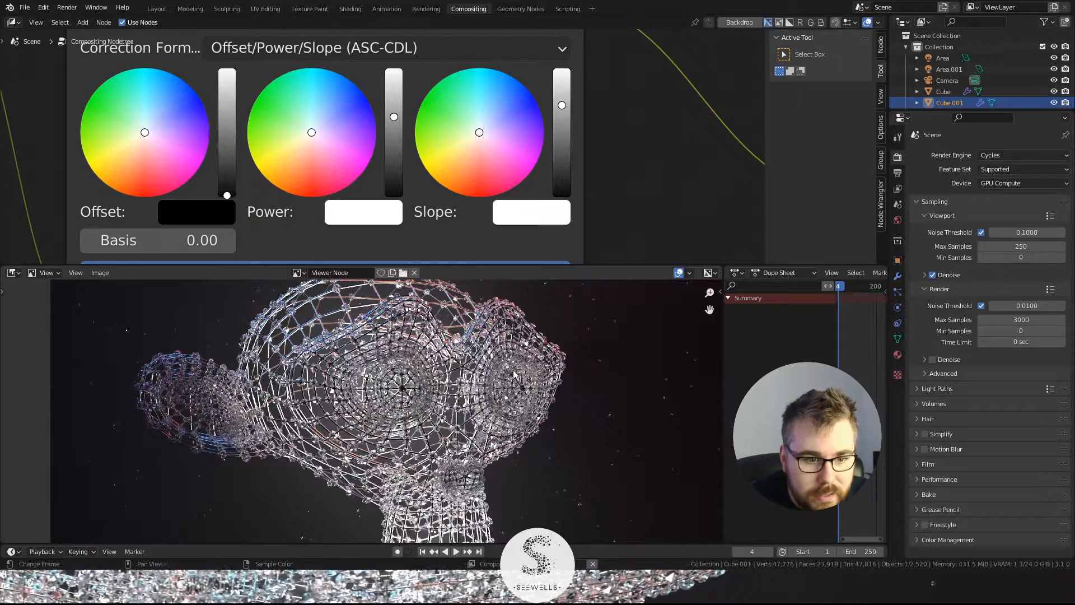
# Step: Increase the Color Balance node's Slope brightness a little further
pyautogui.scroll(-2, 494, 375)
pyautogui.scroll(2, 493, 372)
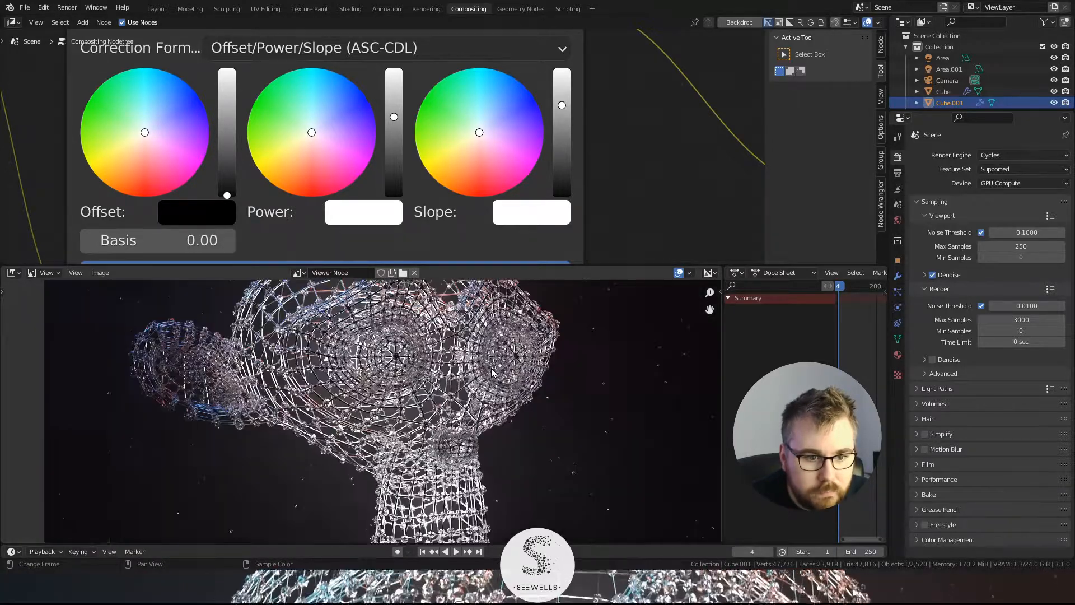
pyautogui.scroll(1, 493, 372)
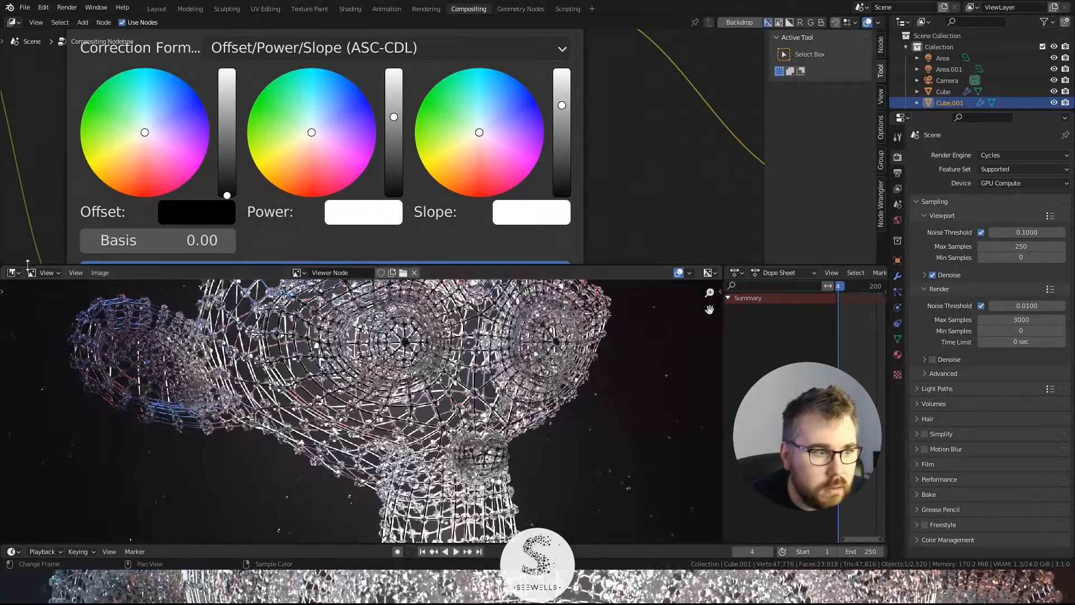
pyautogui.scroll(3, 397, 357)
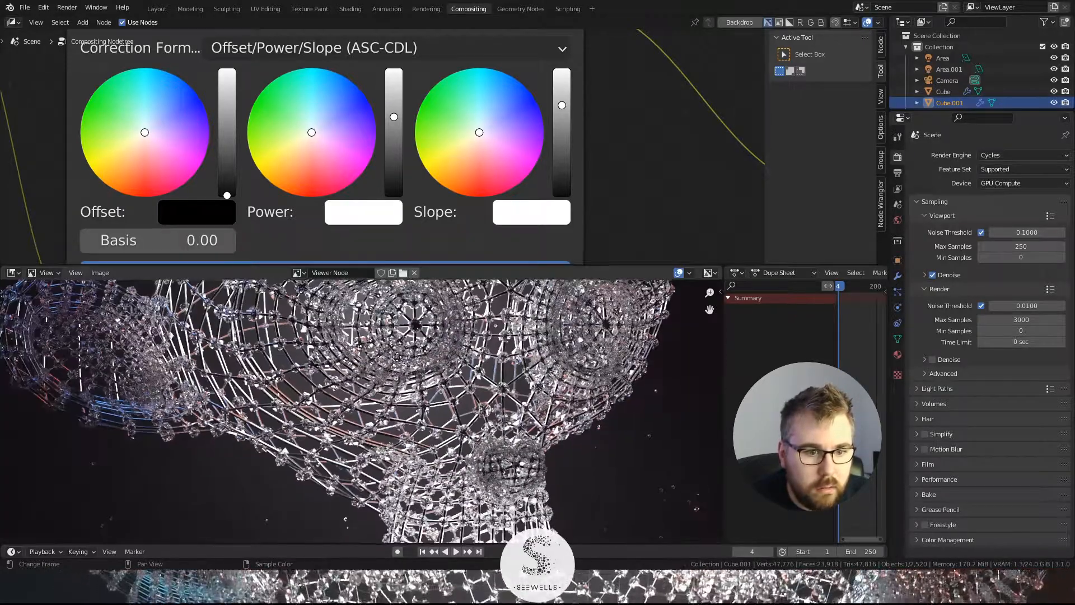
pyautogui.scroll(3, 361, 398)
pyautogui.press('Home')
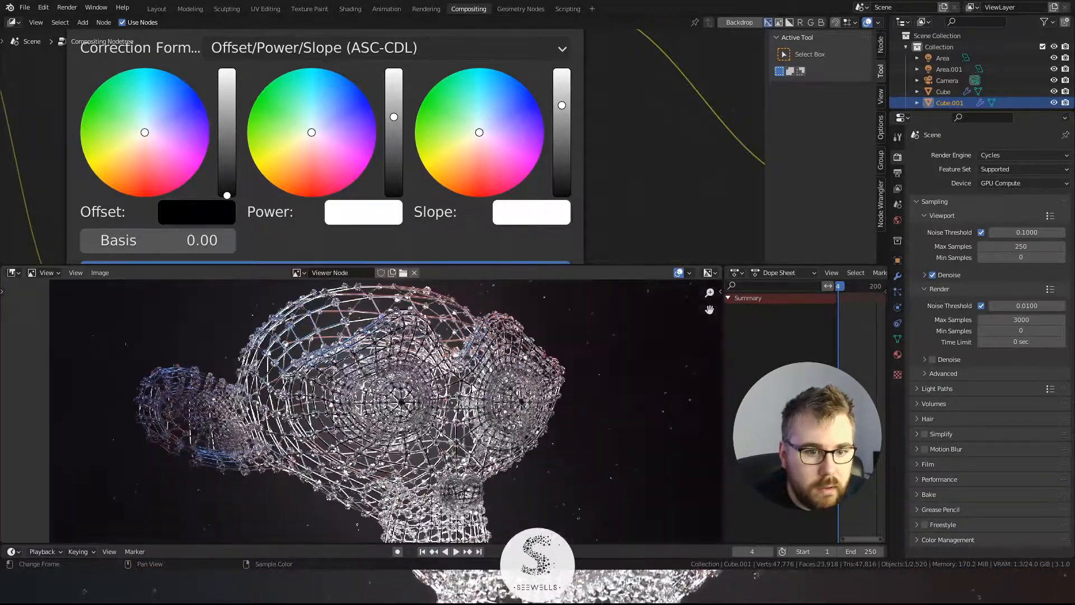
pyautogui.scroll(-2, 593, 163)
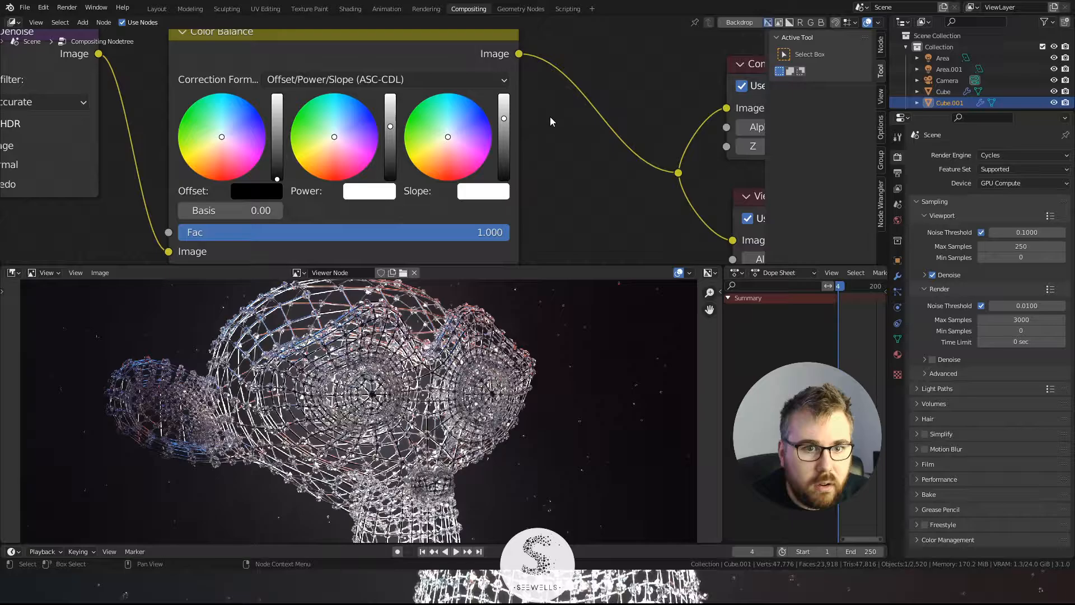
pyautogui.click(504, 113)
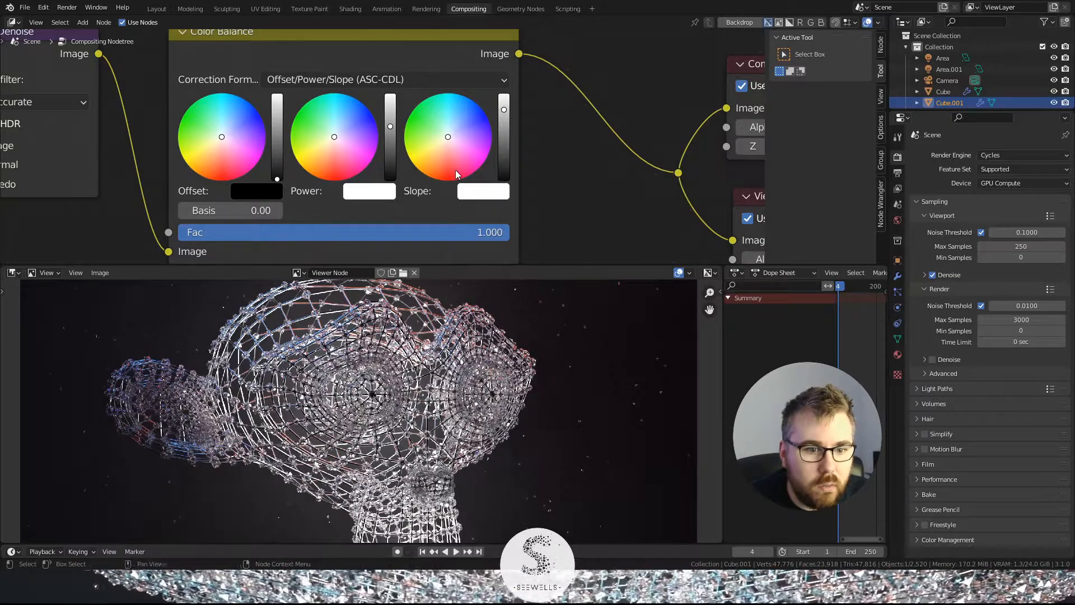
# Step: Move the Composite, Viewer and reroute nodes together farther away from the Color Balance node
pyautogui.scroll(-3, 530, 157)
pyautogui.moveTo(530, 65); pyautogui.dragTo(661, 238)
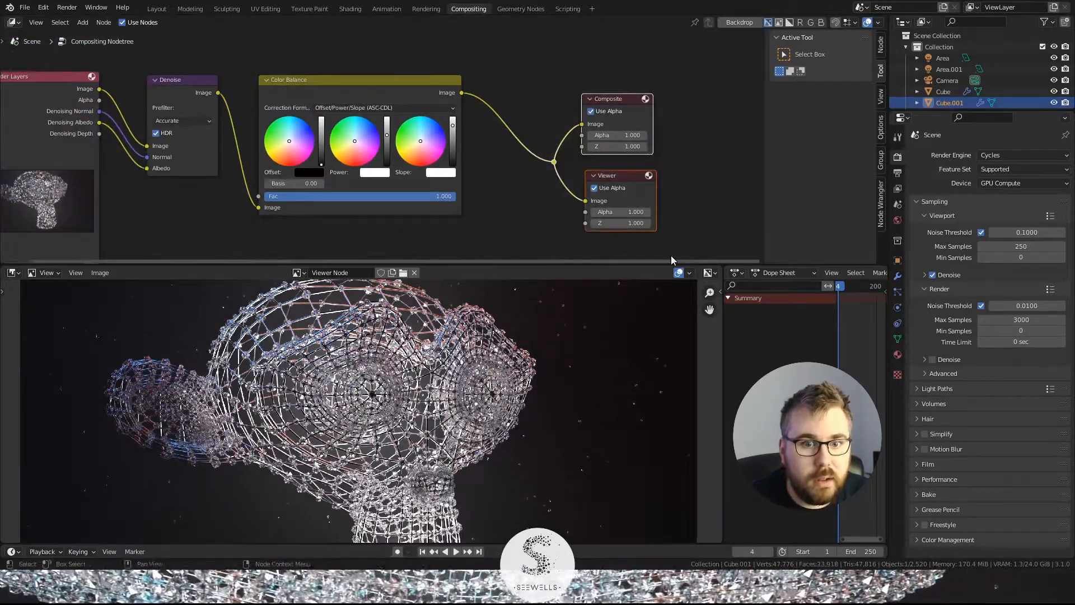
pyautogui.press('g')
pyautogui.click(723, 236)
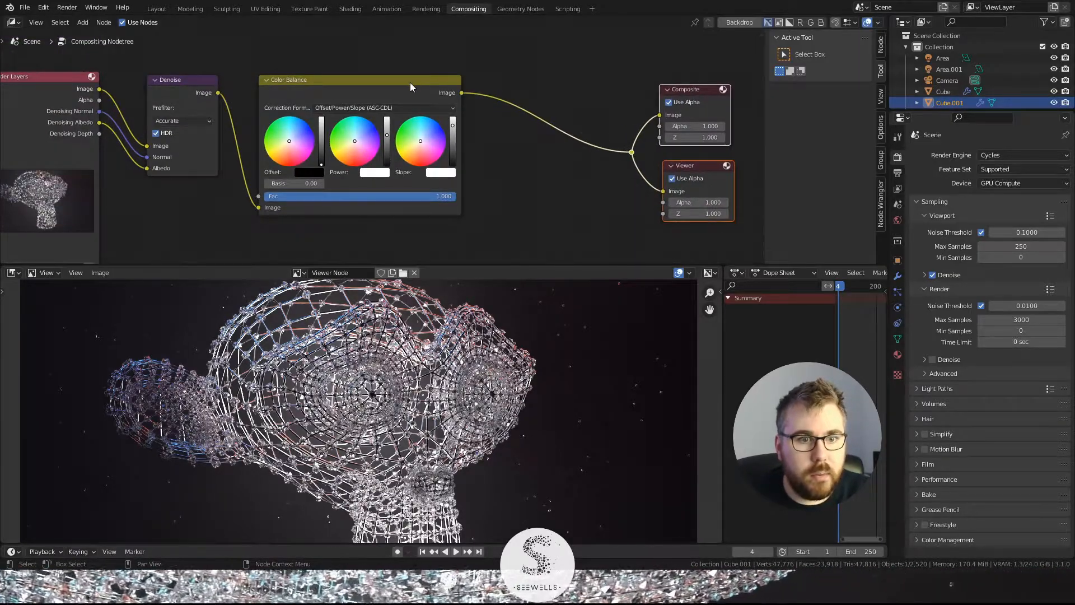
# Step: Mute and unmute the Color Balance node to compare the render with and without the correction
pyautogui.click(409, 82)
pyautogui.press('m')
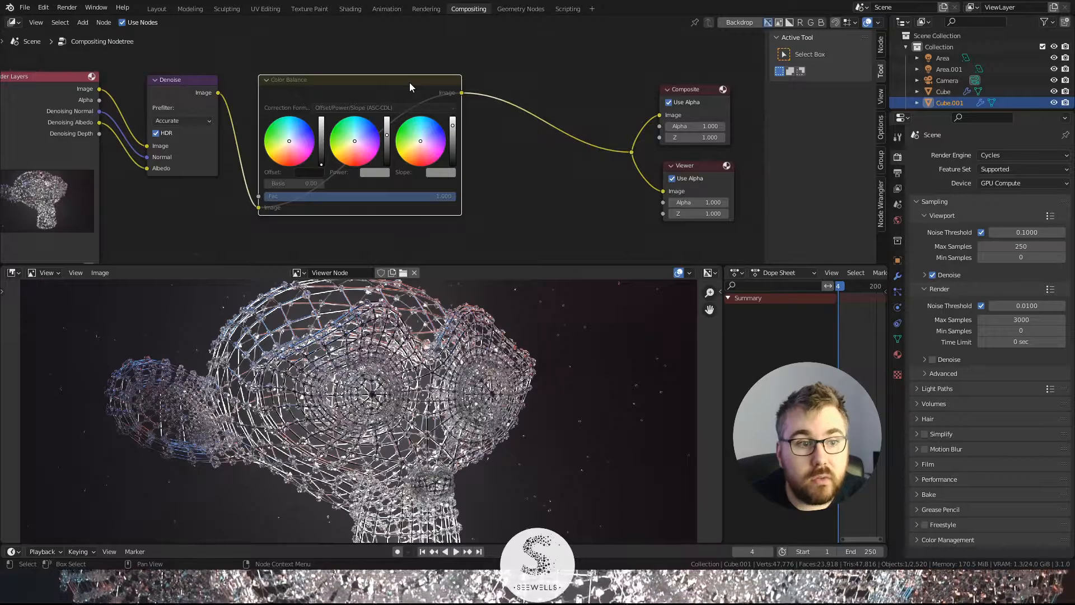
pyautogui.press('m')
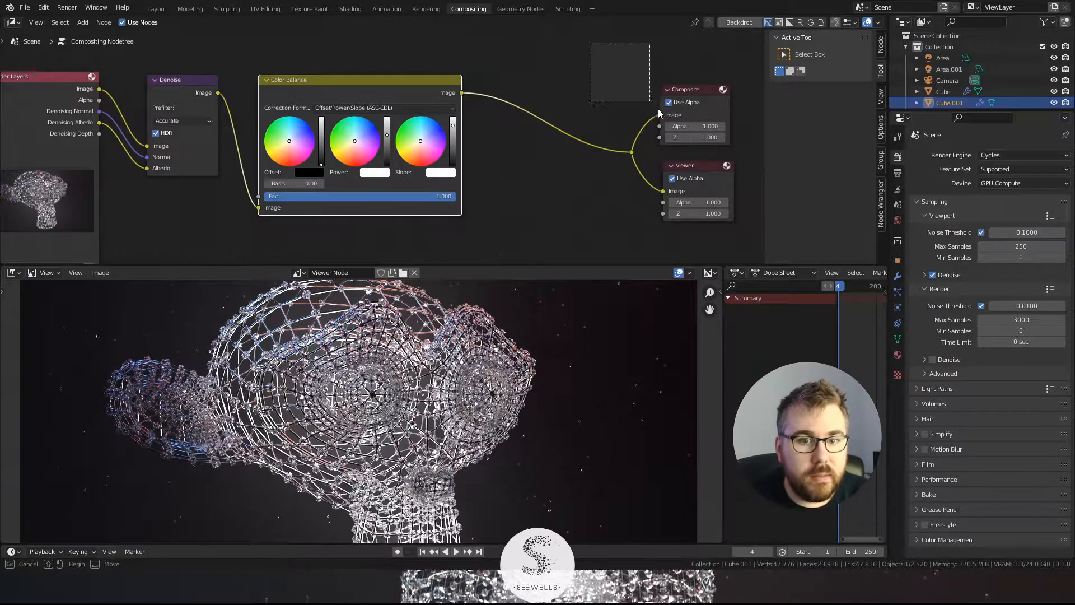
# Step: Shift the Composite, Viewer and reroute nodes even farther along to make room for another node after Color Balance
pyautogui.moveTo(658, 114); pyautogui.dragTo(736, 218)
pyautogui.press('h')
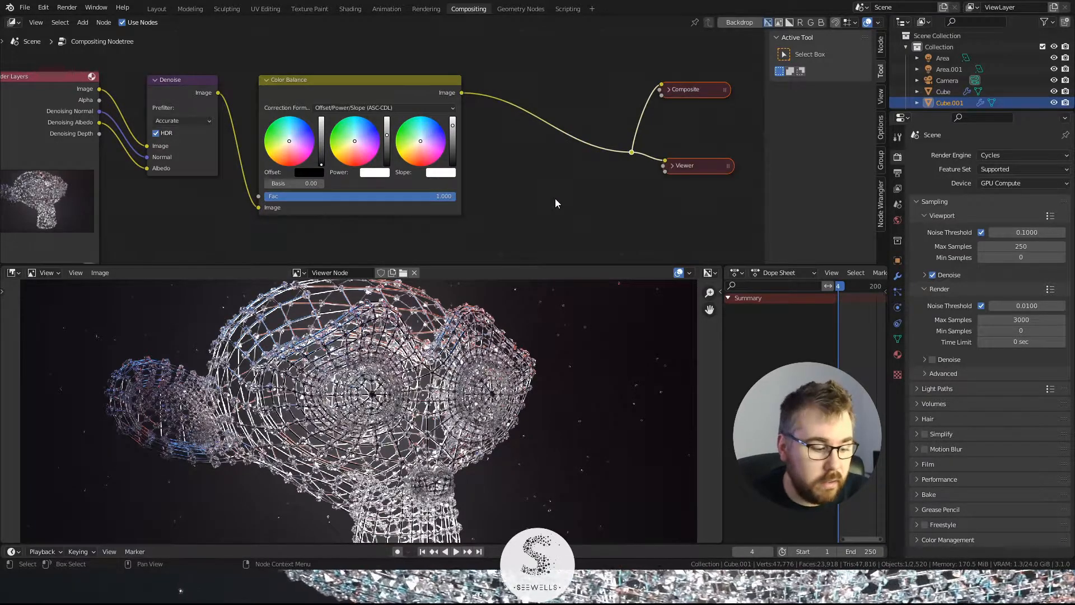
pyautogui.press('h')
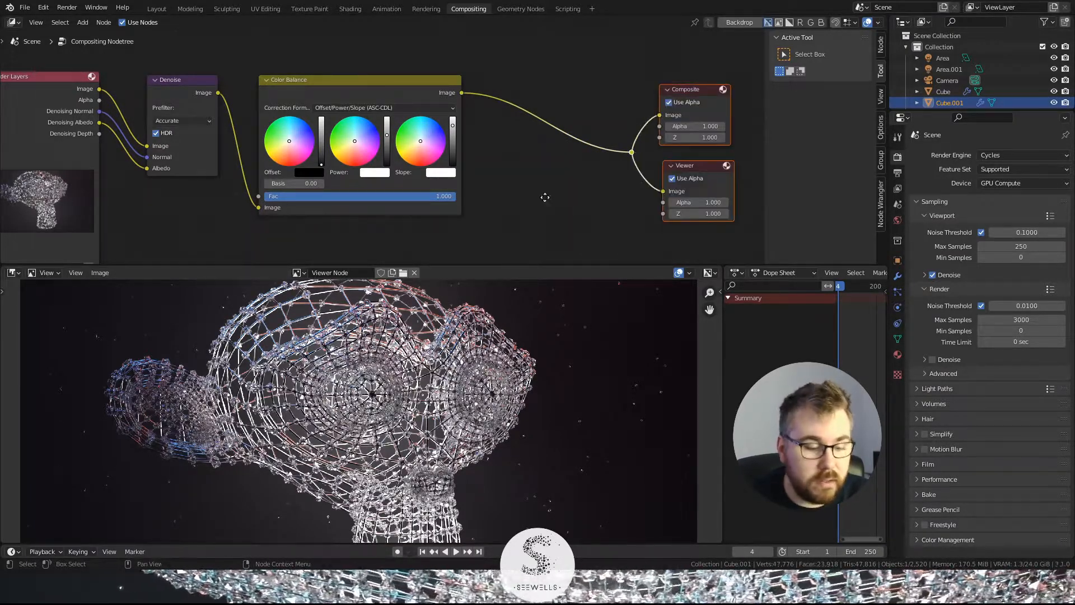
pyautogui.press('g')
pyautogui.click(688, 192)
pyautogui.scroll(-2, 648, 178)
pyautogui.moveTo(648, 178); pyautogui.dragTo(506, 185, button='middle')
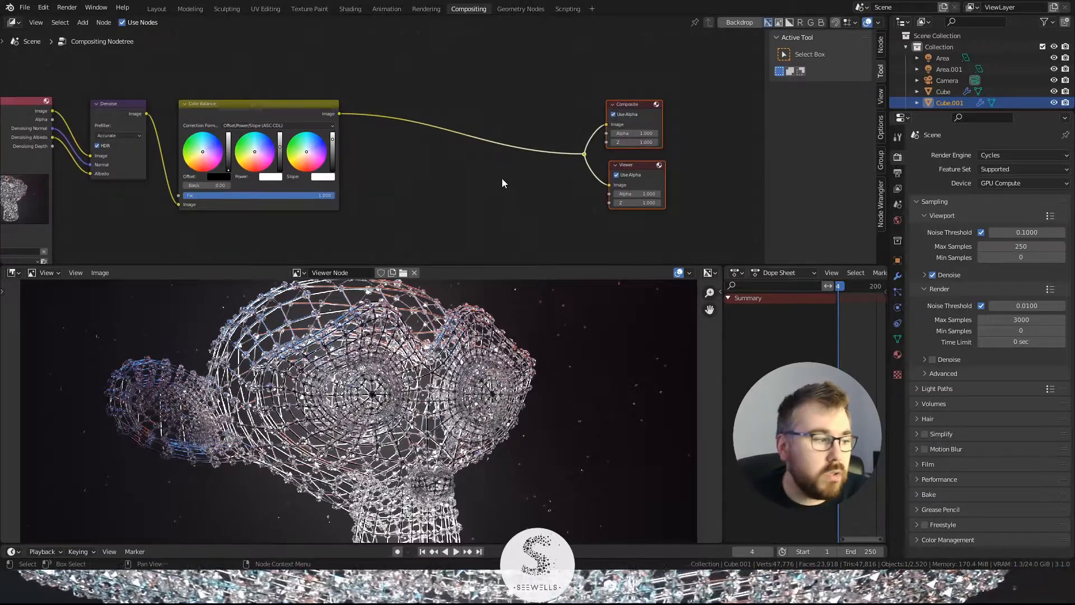
# Step: Insert a Bright/Contrast node on the link between the Color Balance node and the reroute point
pyautogui.hotkey('shift', 'a')
pyautogui.click(462, 152)
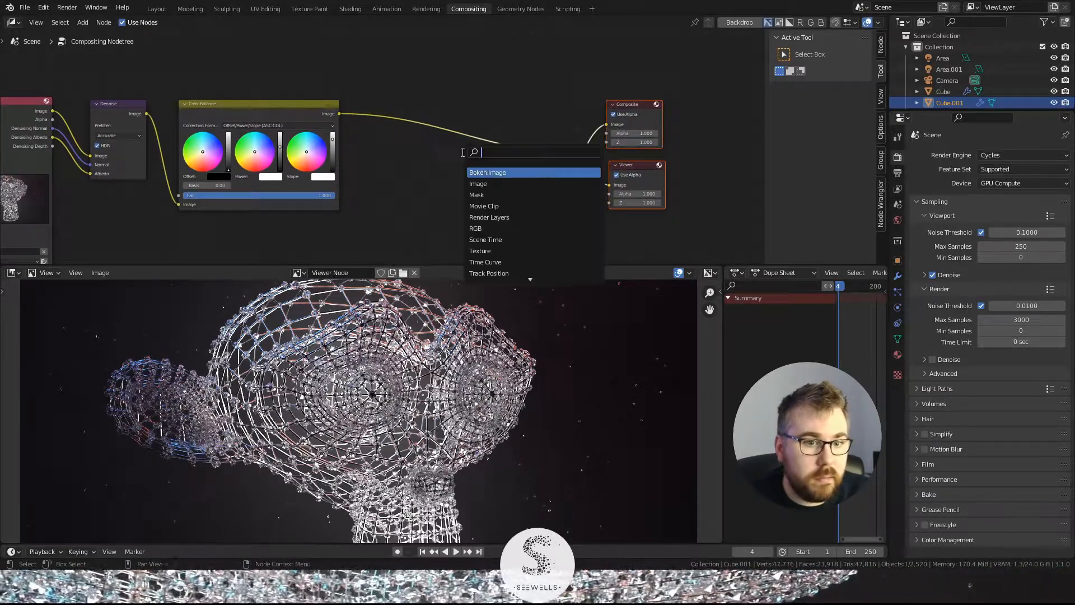
pyautogui.write('bright')
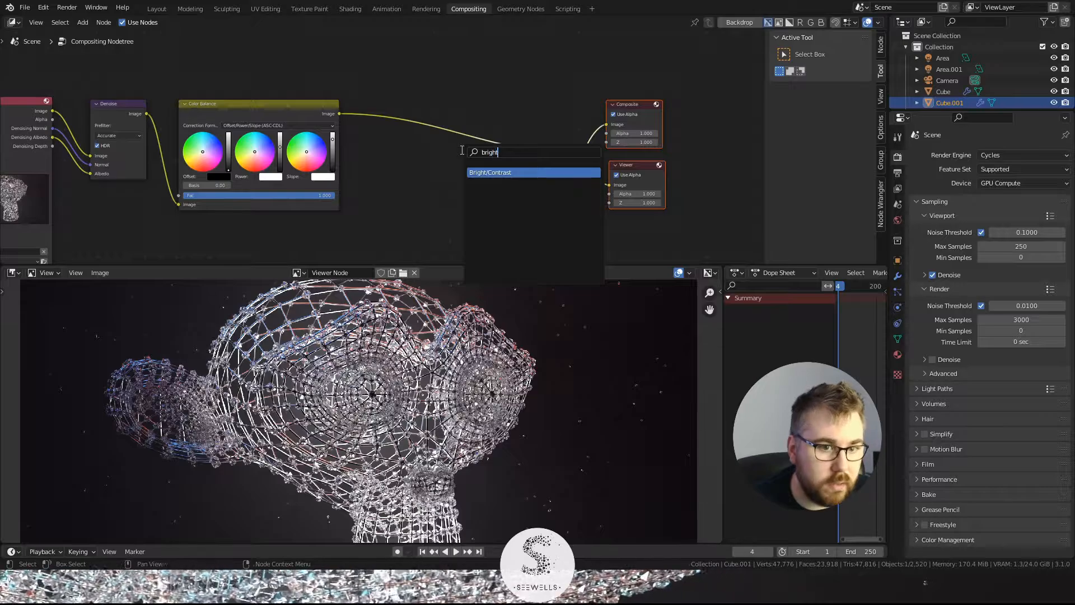
pyautogui.press('Return')
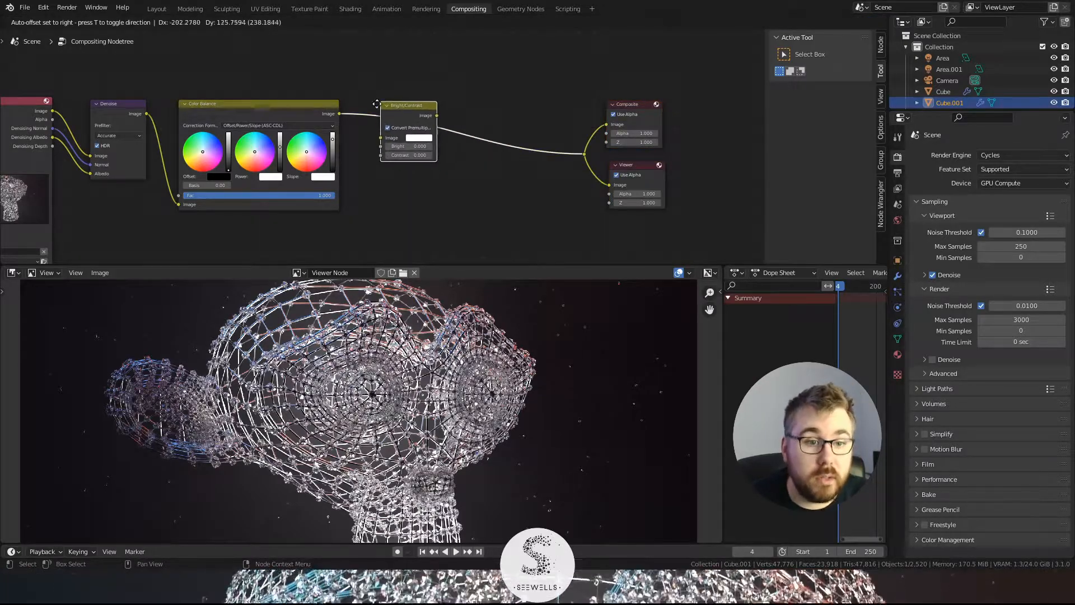
pyautogui.click(379, 100)
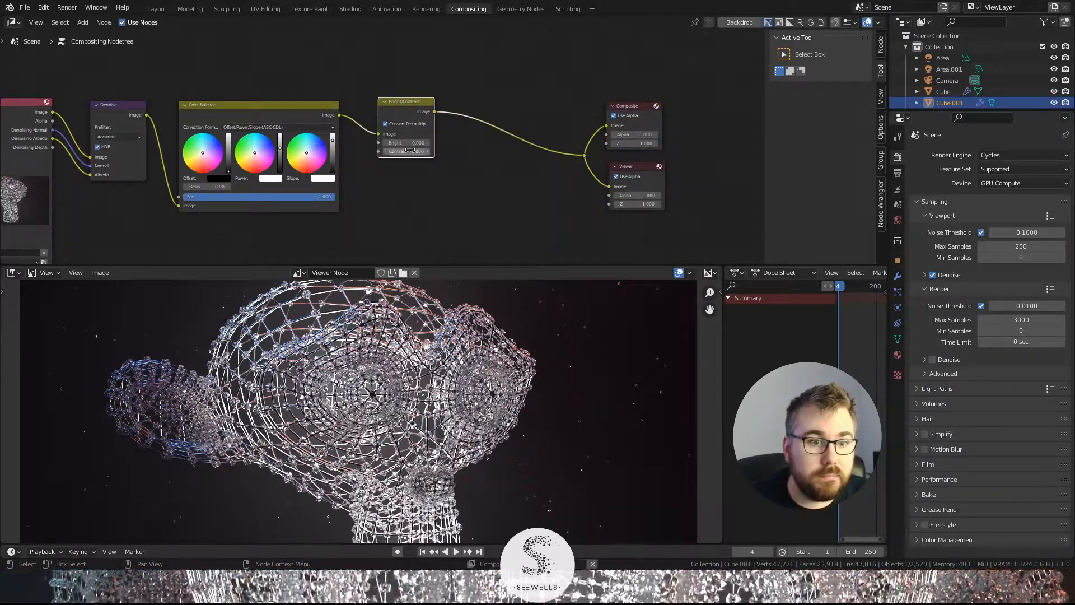
# Step: Try a Bright value of 1 on the Bright/Contrast node and set it back to 0
pyautogui.scroll(3, 411, 150)
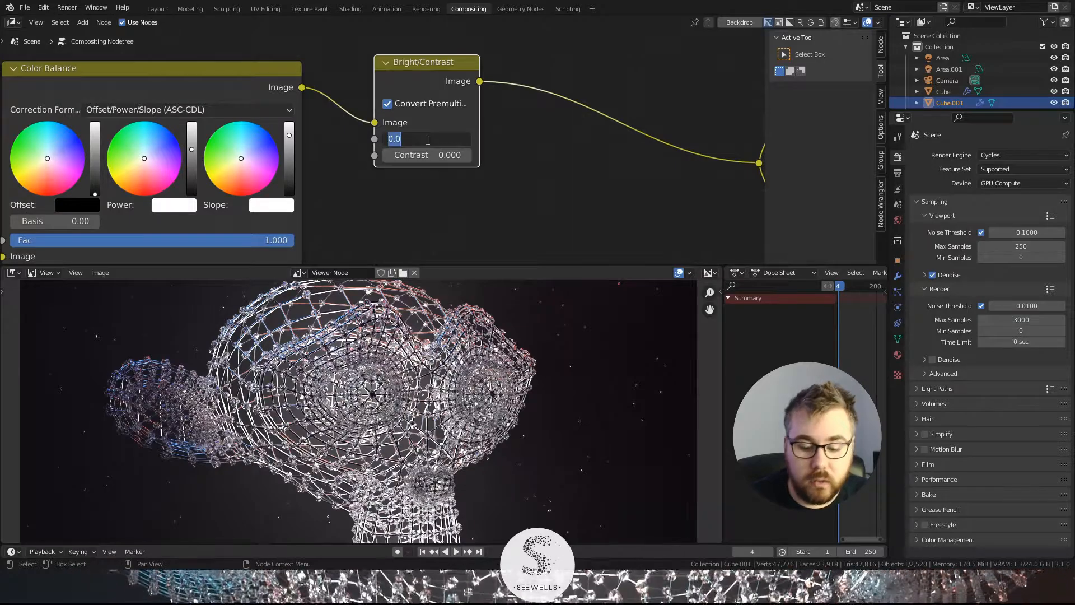
pyautogui.write('1')
pyautogui.press('Return')
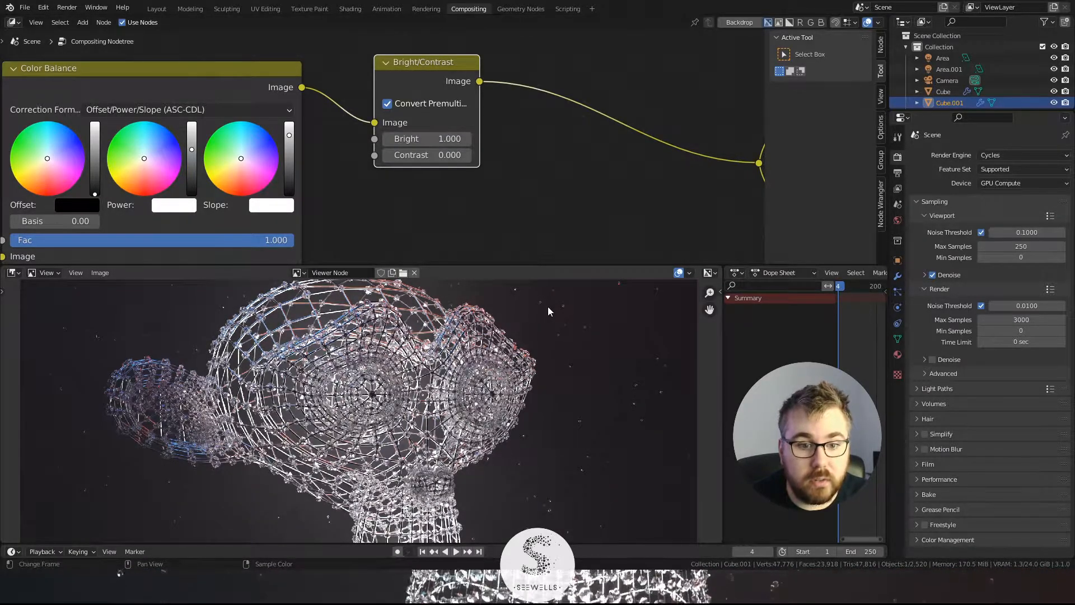
pyautogui.click(436, 139)
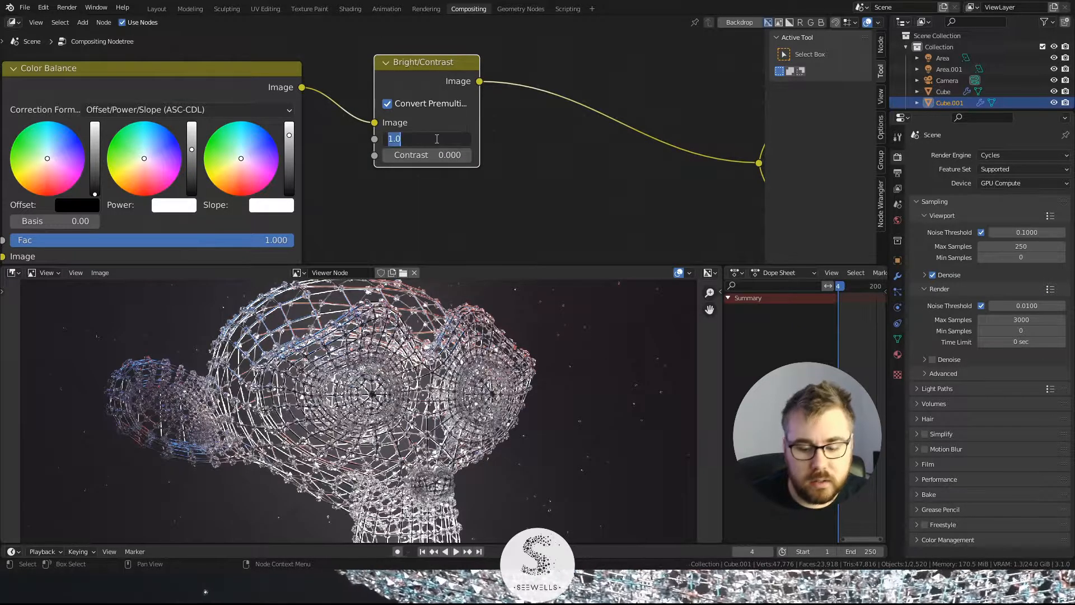
pyautogui.write('0')
pyautogui.press('Return')
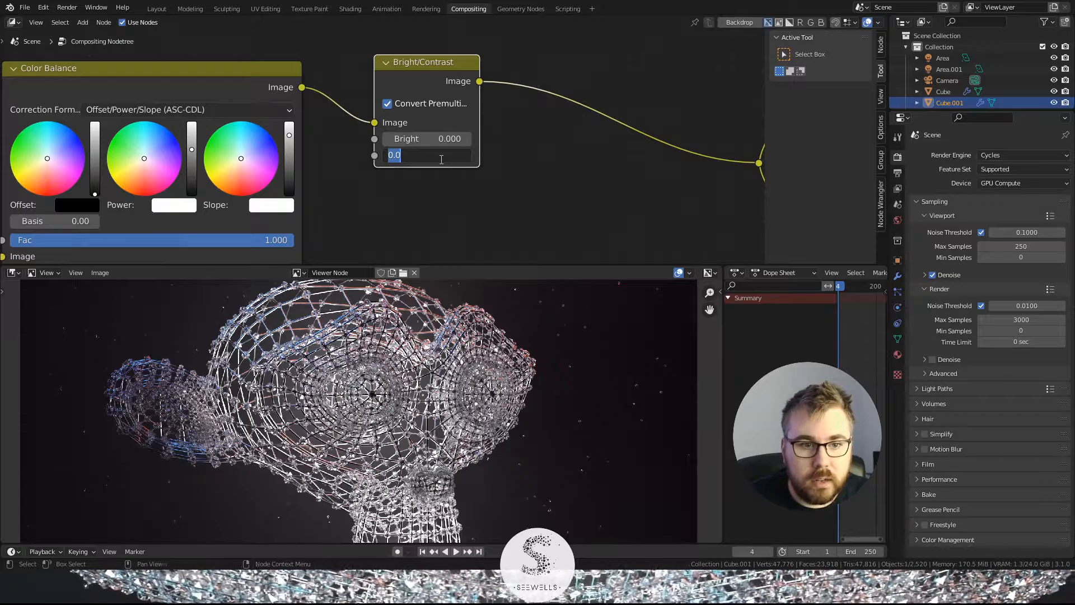
# Step: Set the Bright/Contrast node's Contrast to 1 and check the monkey head in the Viewer image
pyautogui.press('Escape')
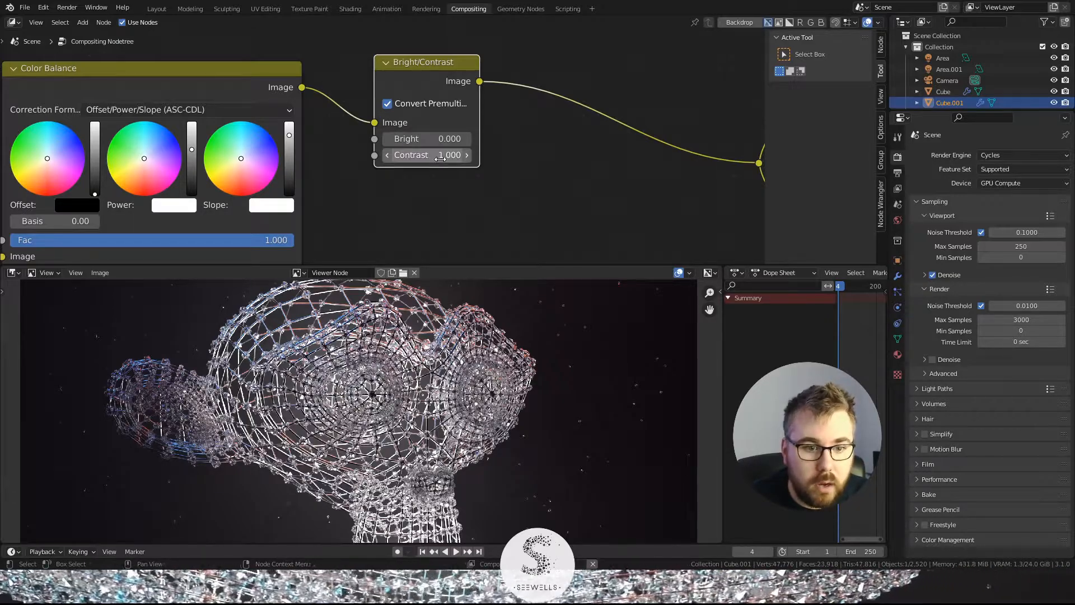
pyautogui.scroll(-1, 400, 437)
pyautogui.moveTo(415, 440); pyautogui.dragTo(396, 382, button='middle')
pyautogui.scroll(1, 452, 379)
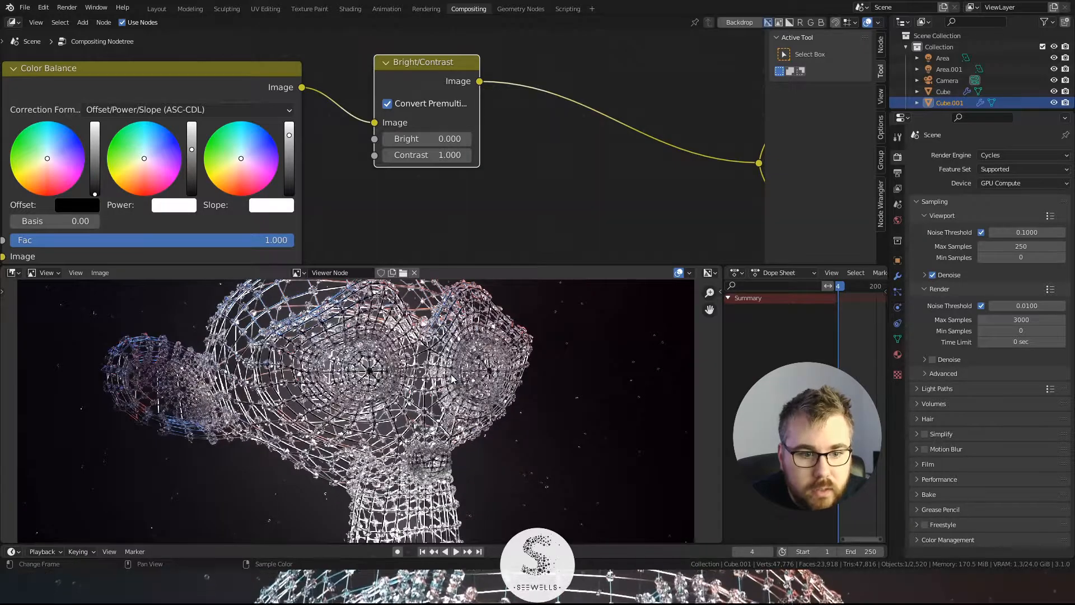
pyautogui.scroll(1, 353, 385)
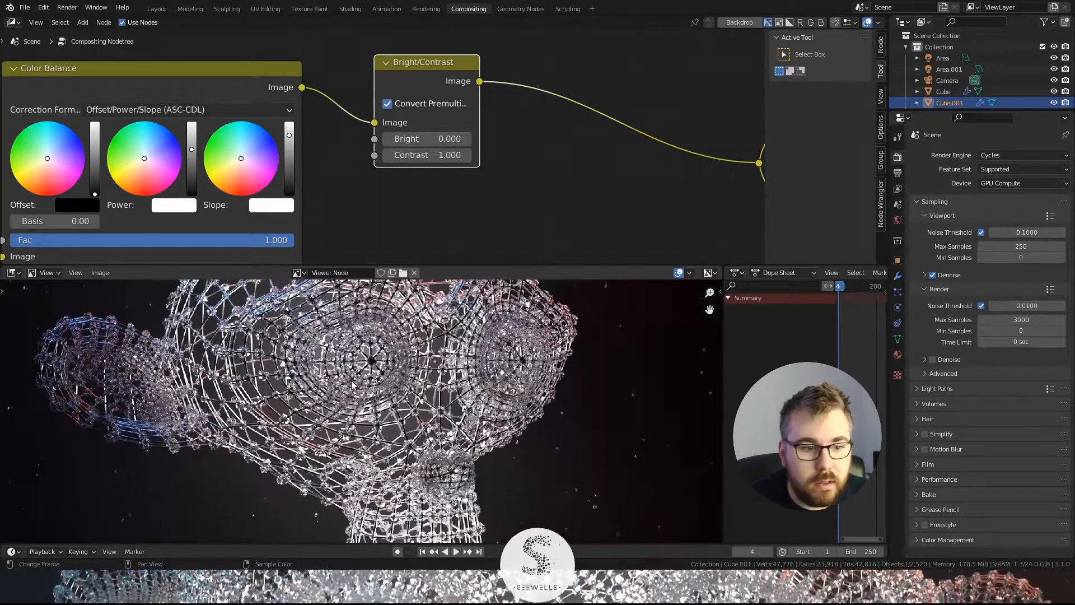
# Step: Set the Bright/Contrast node's Contrast to 1.5 and check the whole monkey head in the Viewer image
pyautogui.scroll(1, 444, 386)
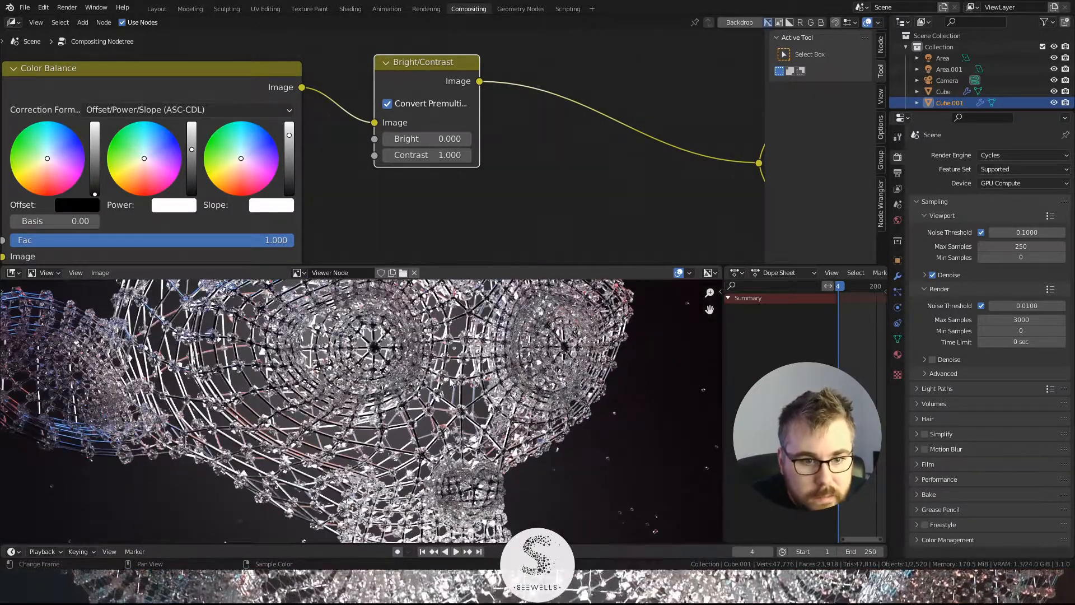
pyautogui.scroll(-2, 527, 183)
pyautogui.scroll(-2, 442, 406)
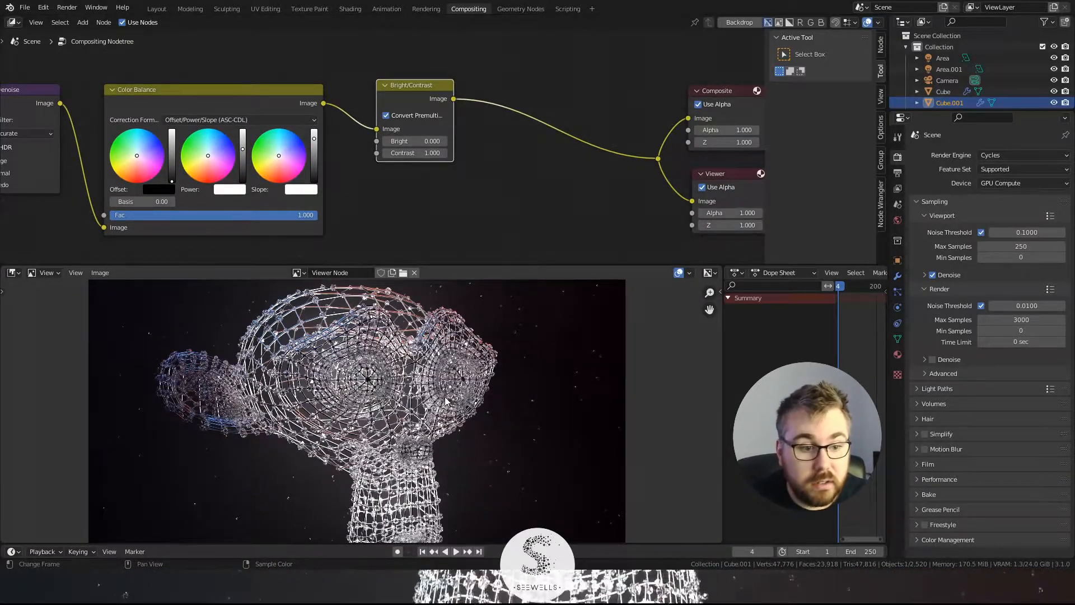
pyautogui.scroll(5, 274, 415)
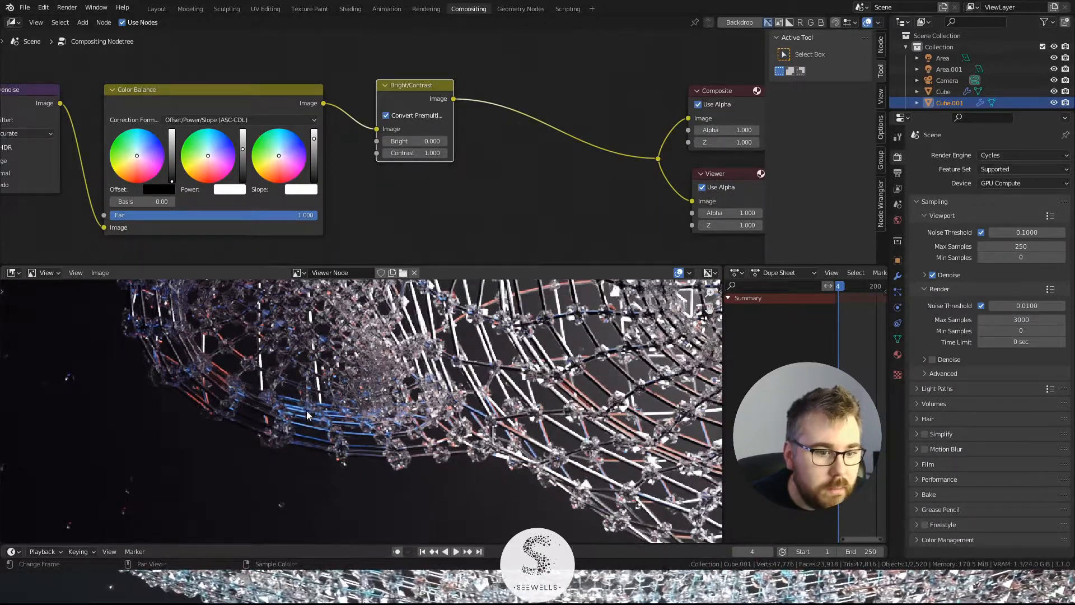
pyautogui.scroll(-6, 316, 417)
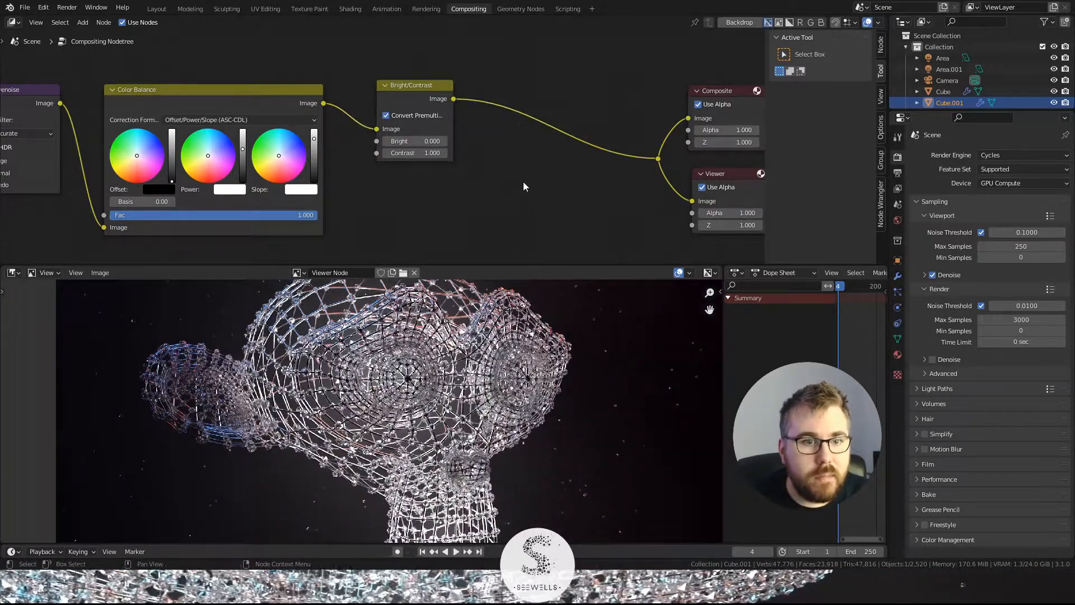
pyautogui.click(428, 152)
pyautogui.press('Return')
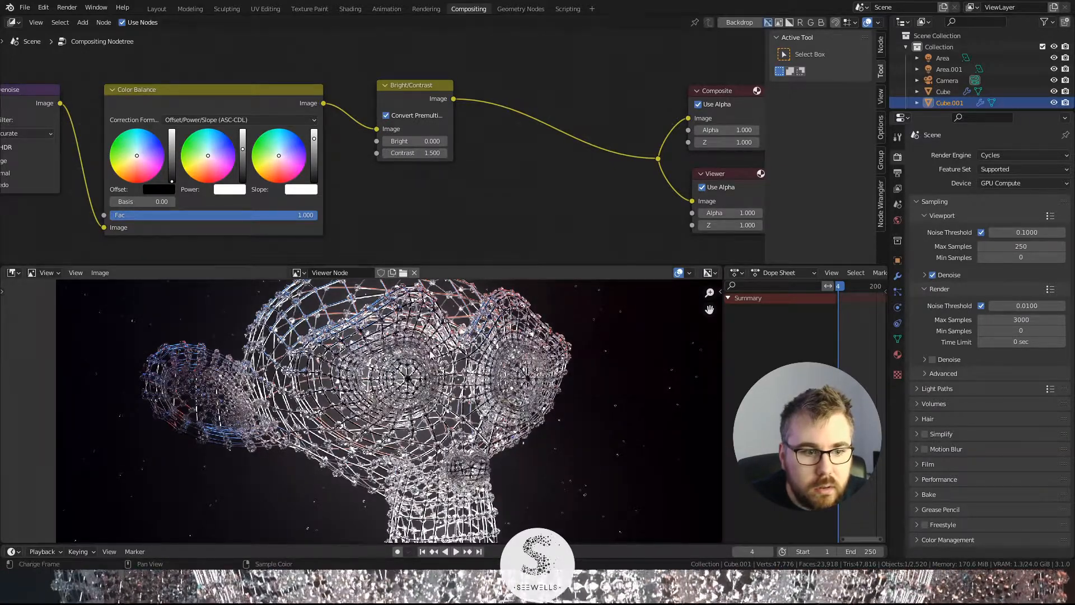
pyautogui.scroll(-2, 364, 396)
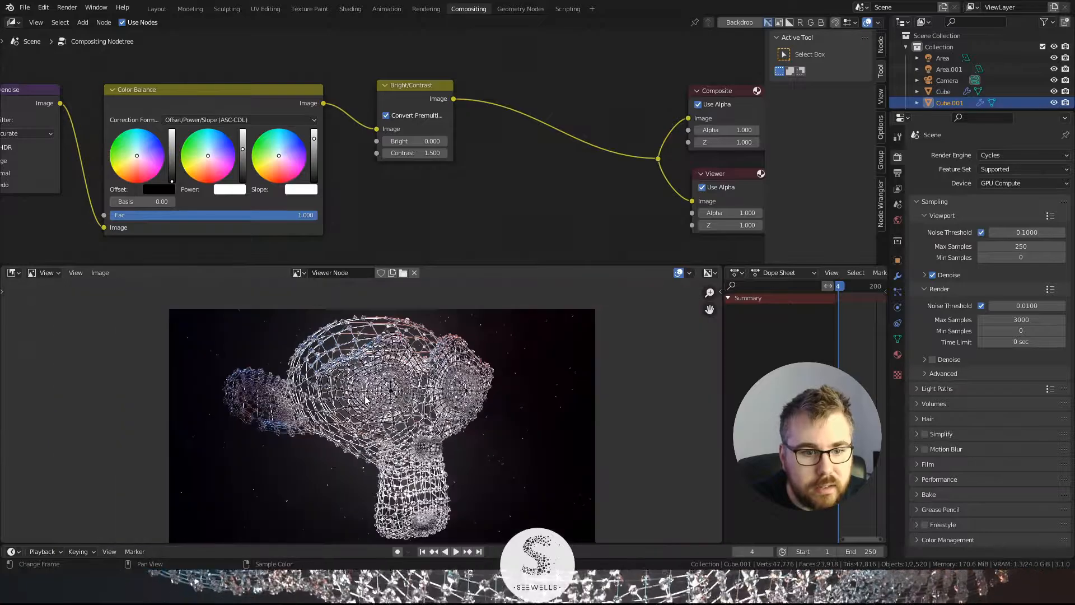
pyautogui.moveTo(364, 396); pyautogui.dragTo(362, 370, button='middle')
pyautogui.scroll(1, 362, 370)
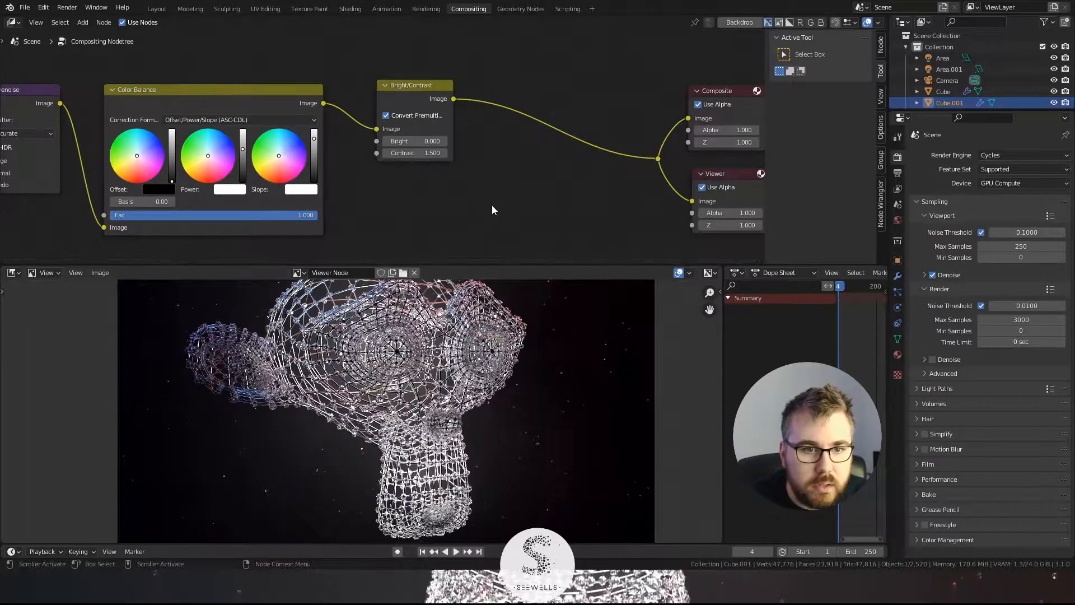
# Step: Insert a Glare node on the link between the Bright/Contrast node and the reroute point
pyautogui.scroll(-2, 487, 196)
pyautogui.hotkey('shift', 'a')
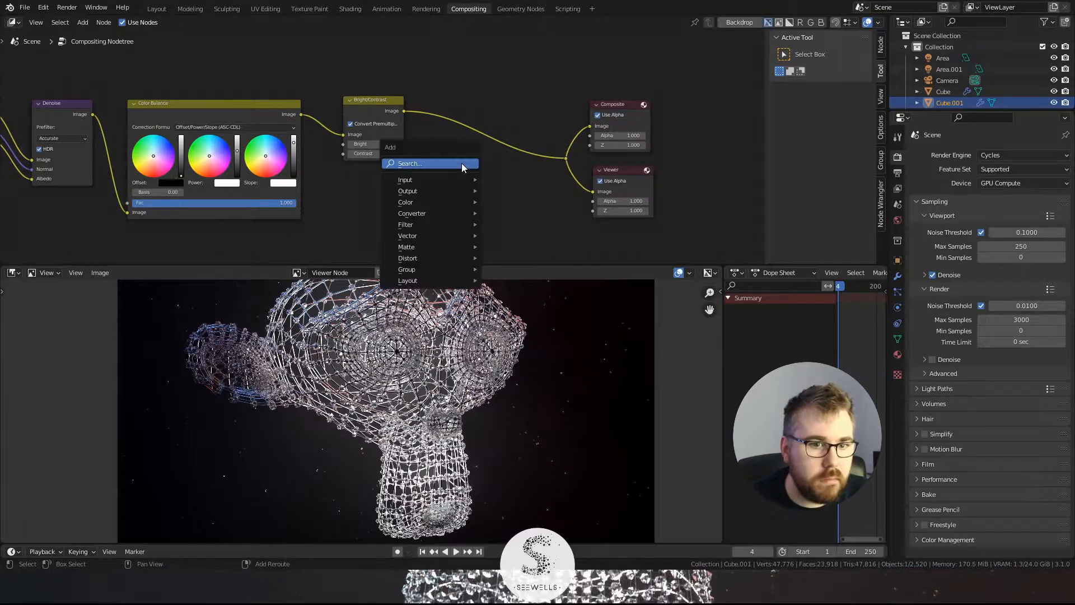
pyautogui.write('glare')
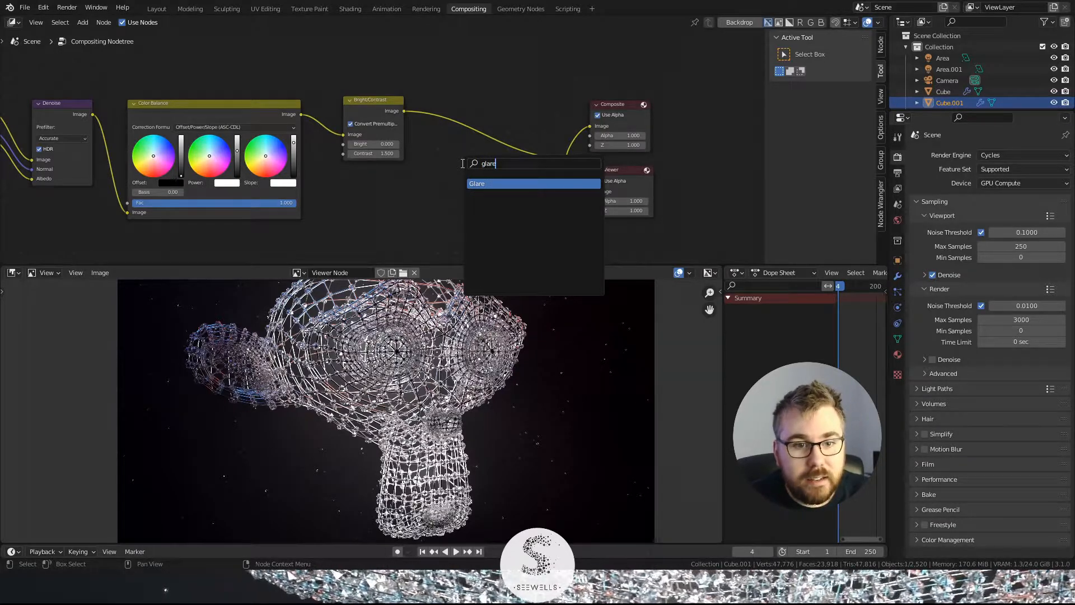
pyautogui.press('Return')
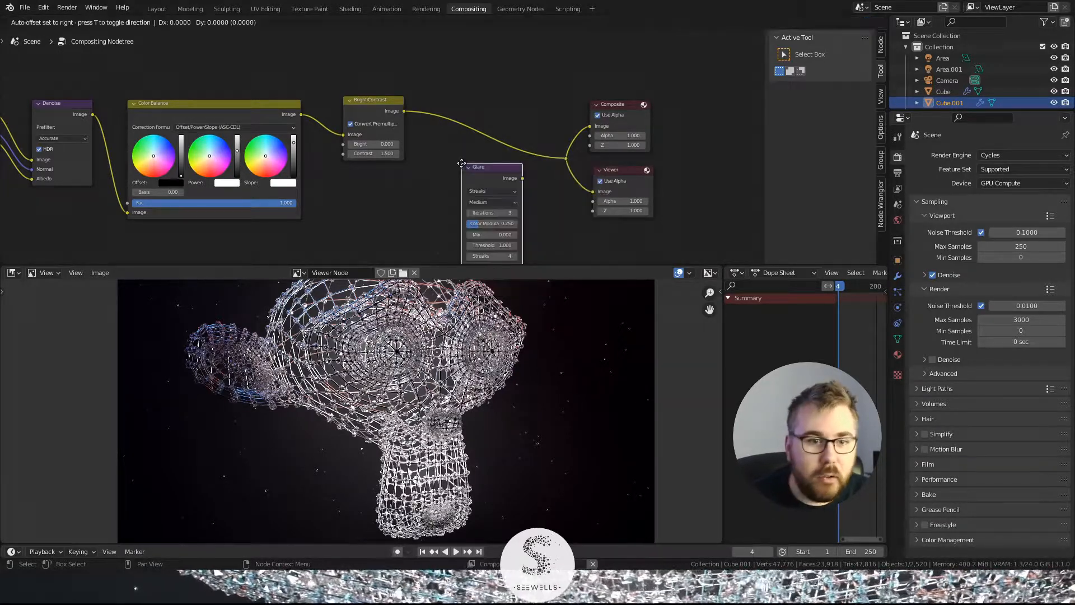
pyautogui.click(448, 98)
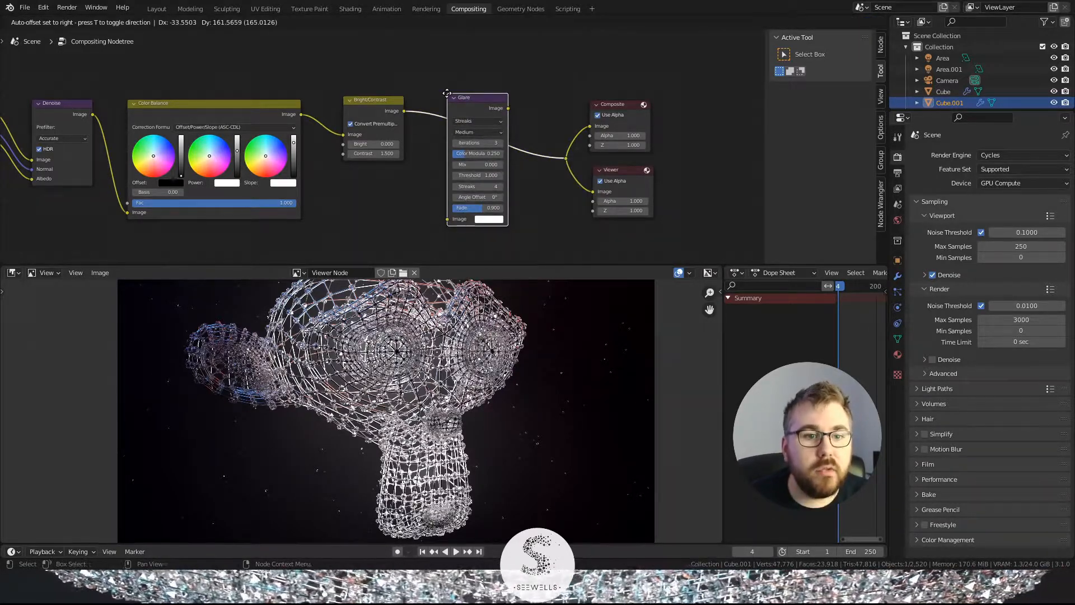
pyautogui.scroll(1, 420, 353)
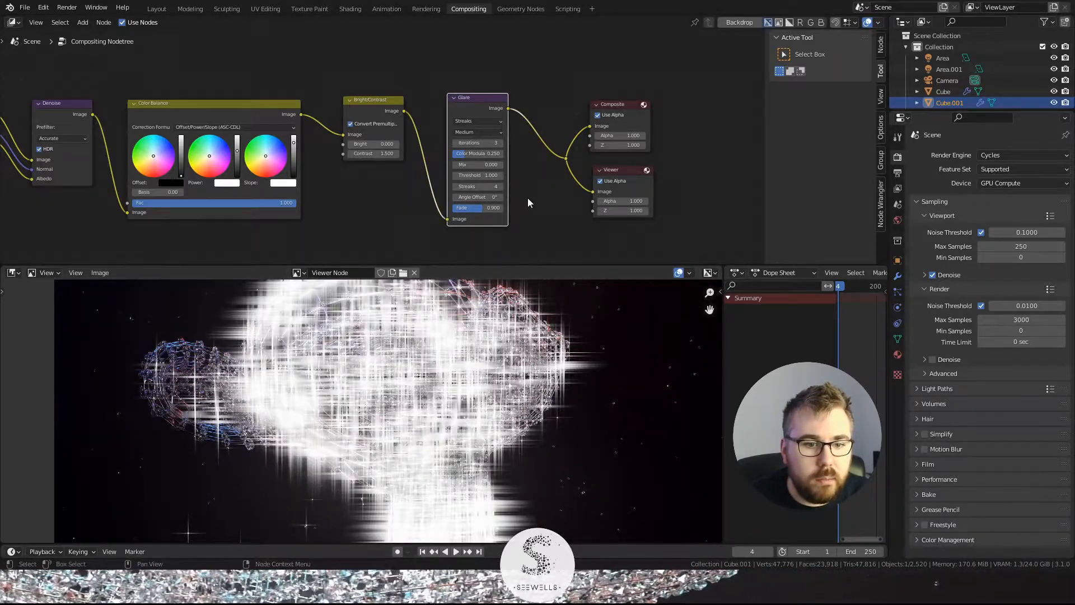
# Step: Switch the Glare node's type to Fog Glow and inspect the glow on the monkey head in the Viewer image
pyautogui.scroll(6, 559, 183)
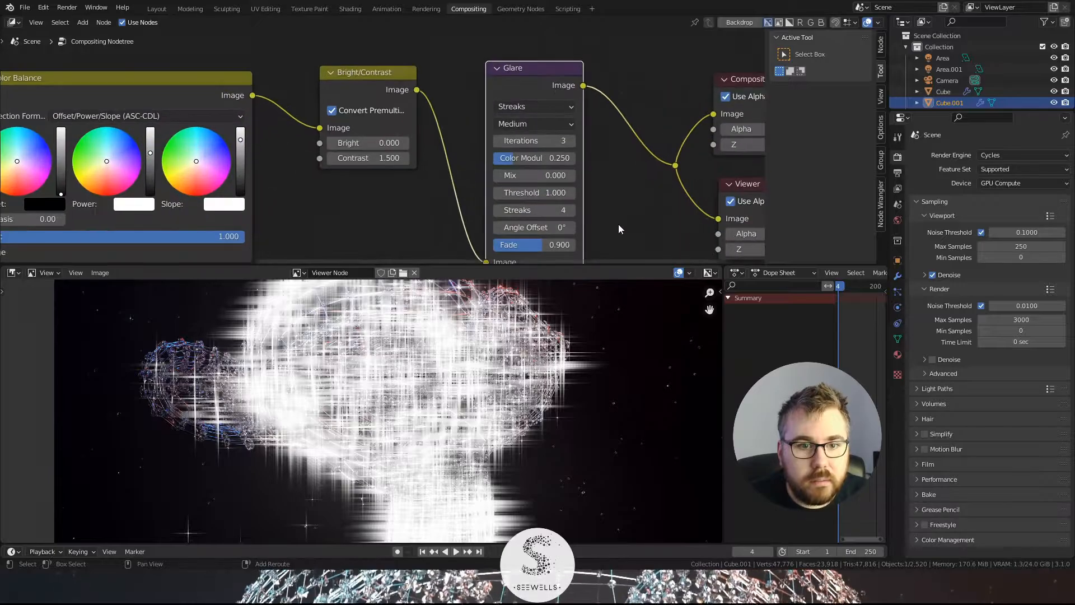
pyautogui.moveTo(618, 224); pyautogui.dragTo(484, 200, button='middle')
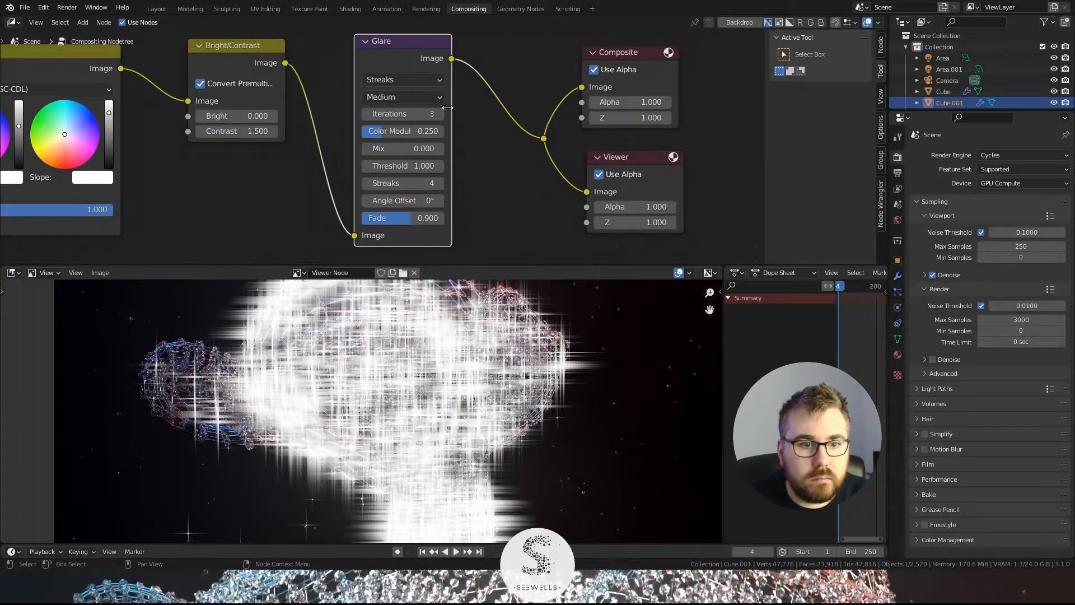
pyautogui.click(421, 79)
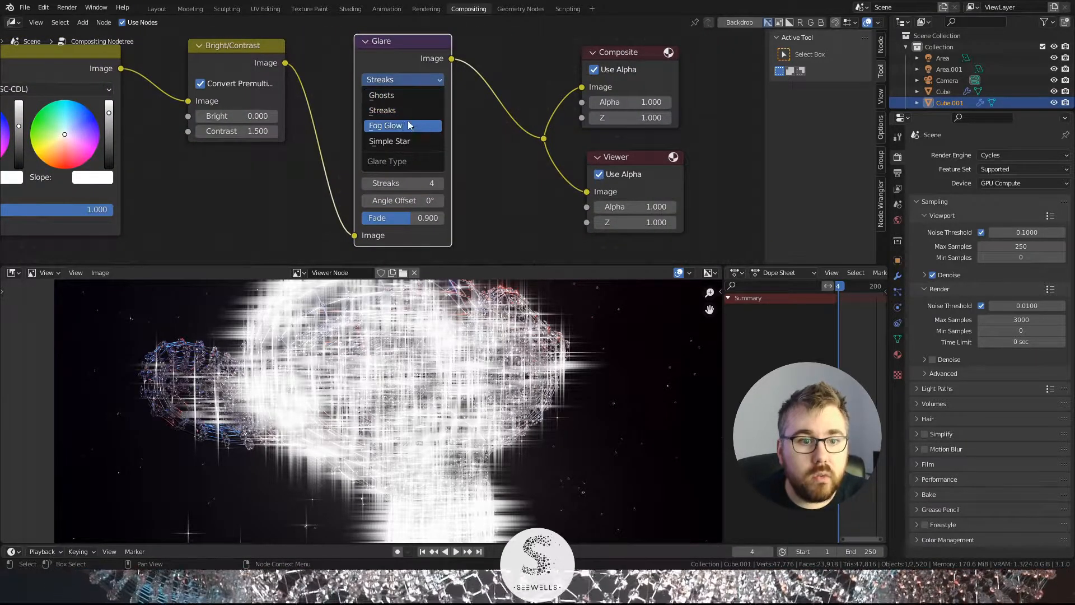
pyautogui.click(388, 127)
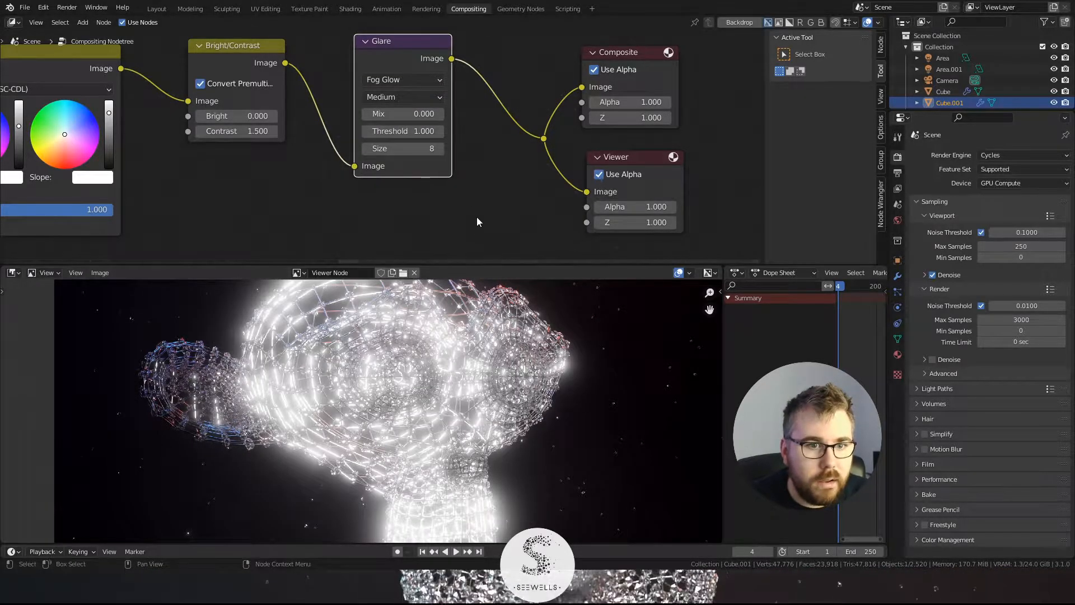
pyautogui.scroll(-5, 454, 398)
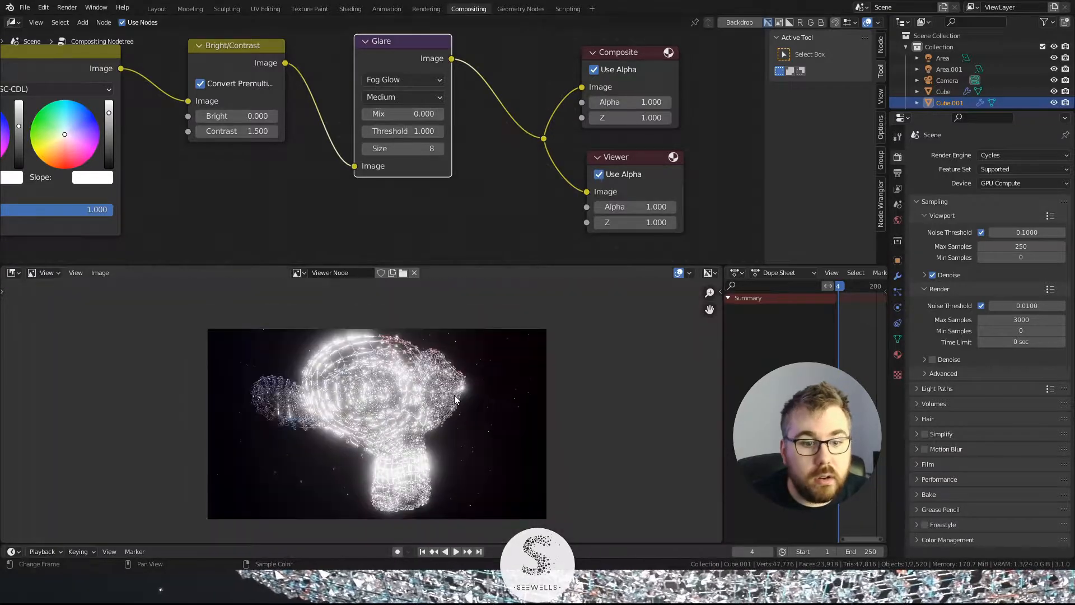
pyautogui.scroll(2, 455, 398)
pyautogui.scroll(3, 371, 370)
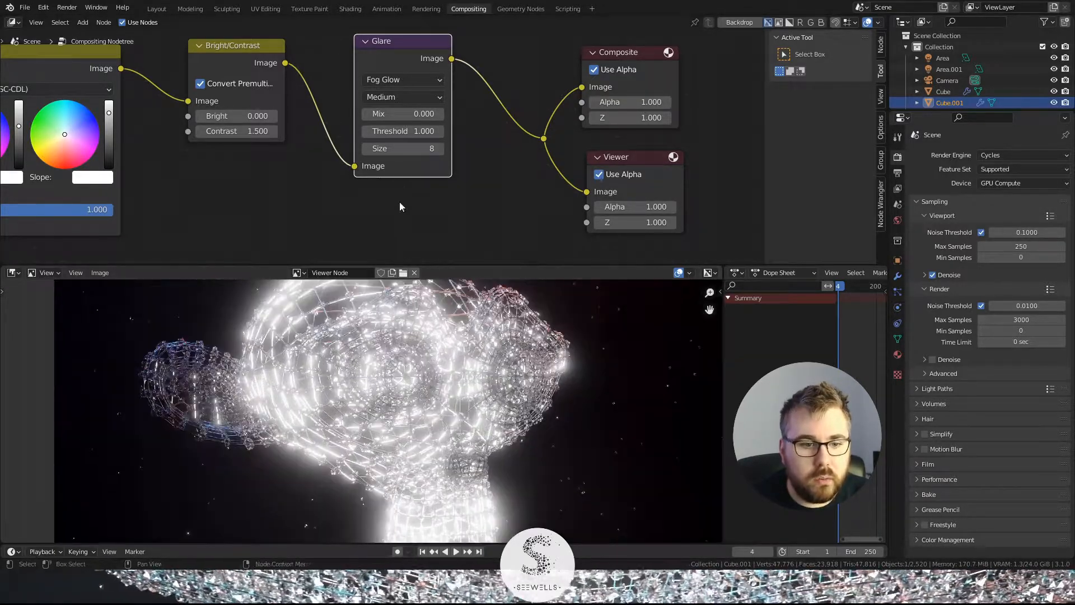
# Step: Try Mix values of -1 and 1 on the Glare node to compare the original image with the glow alone
pyautogui.click(409, 115)
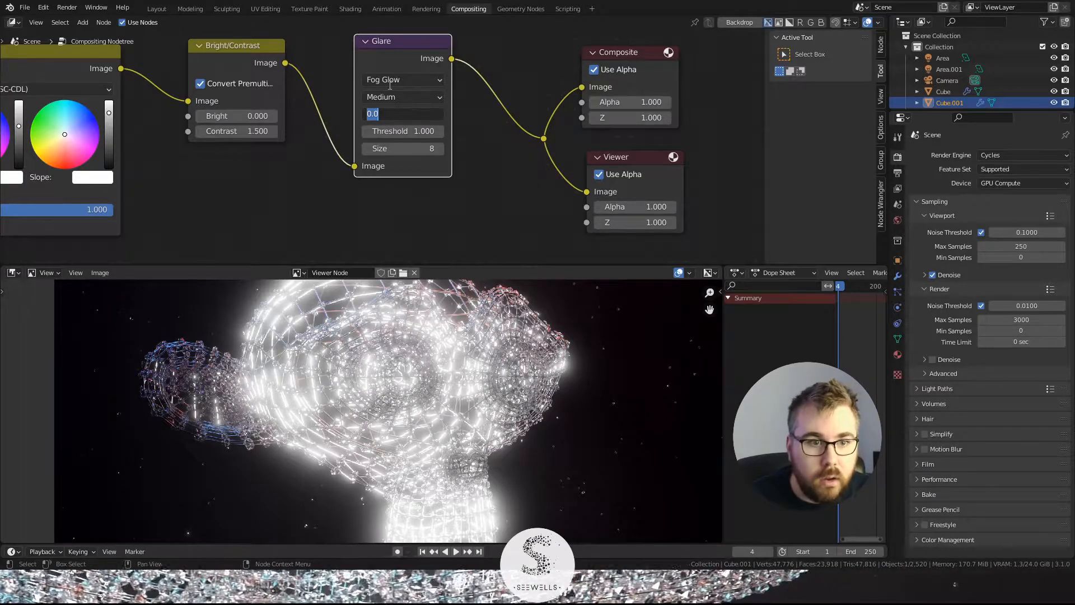
pyautogui.press('Return')
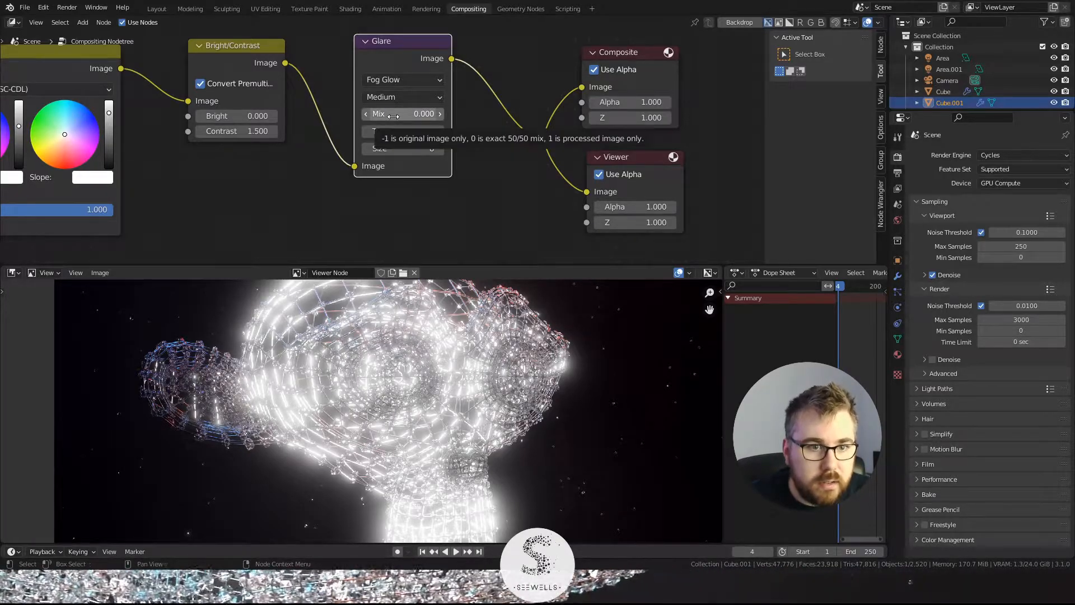
pyautogui.moveTo(393, 116)
pyautogui.mouseDown()
pyautogui.moveTo(370, 116)
pyautogui.moveTo(394, 115)
pyautogui.mouseUp()
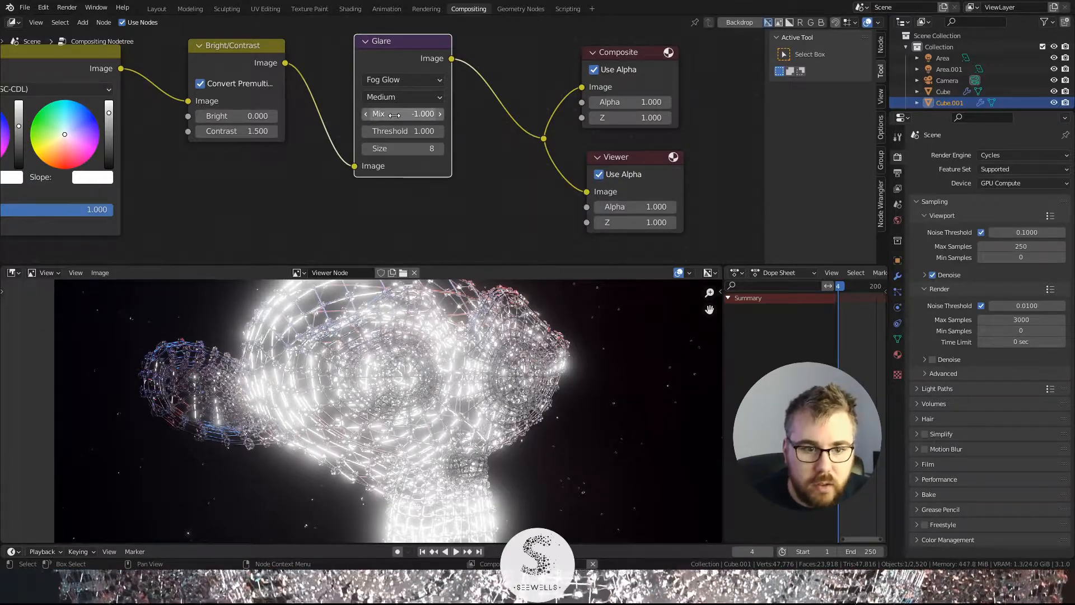
pyautogui.click(396, 116)
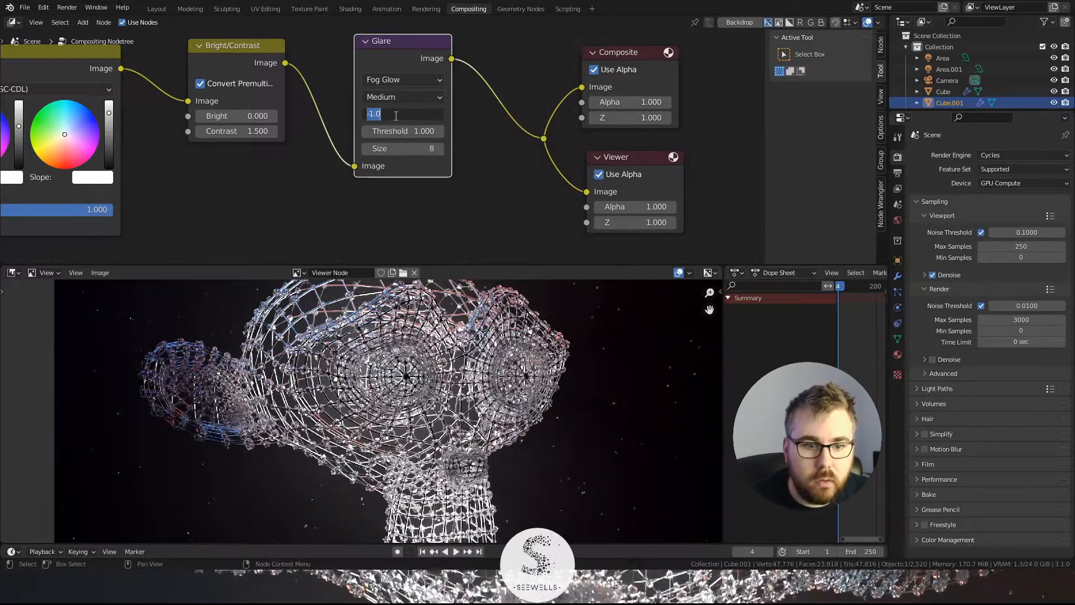
pyautogui.write('1')
pyautogui.press('Return')
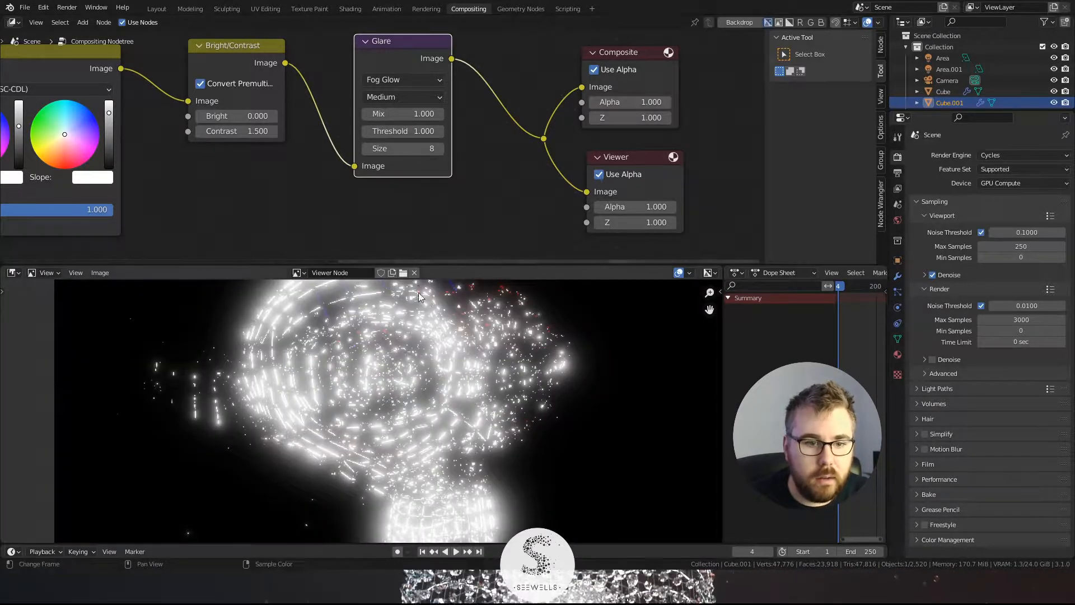
pyautogui.scroll(-1, 430, 389)
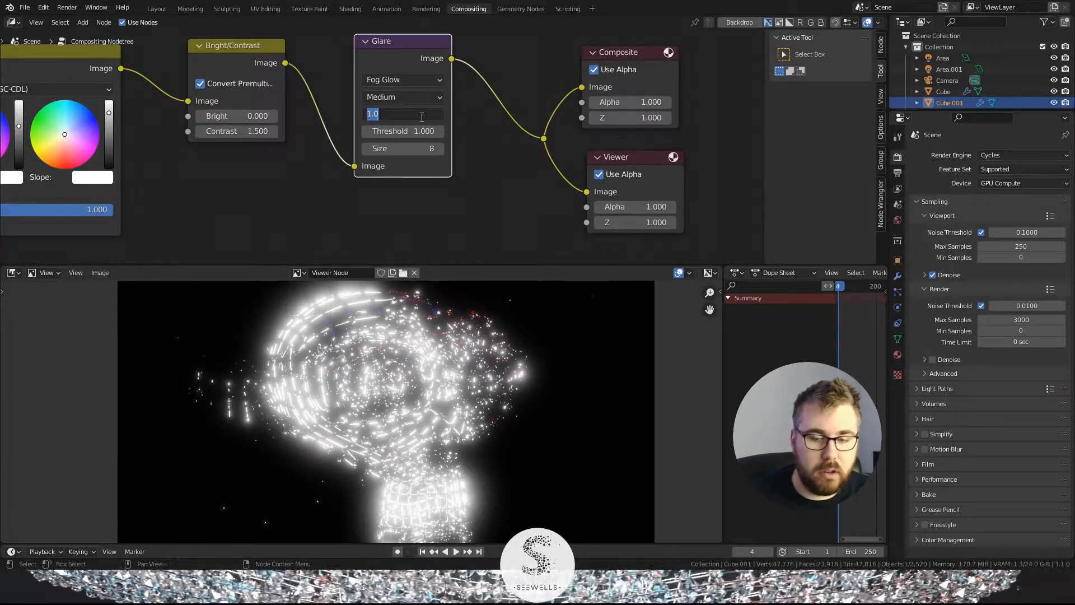
# Step: Set the Glare node's Mix to -0.8, then mute and unmute the node to compare the image without the glow
pyautogui.write('-.8')
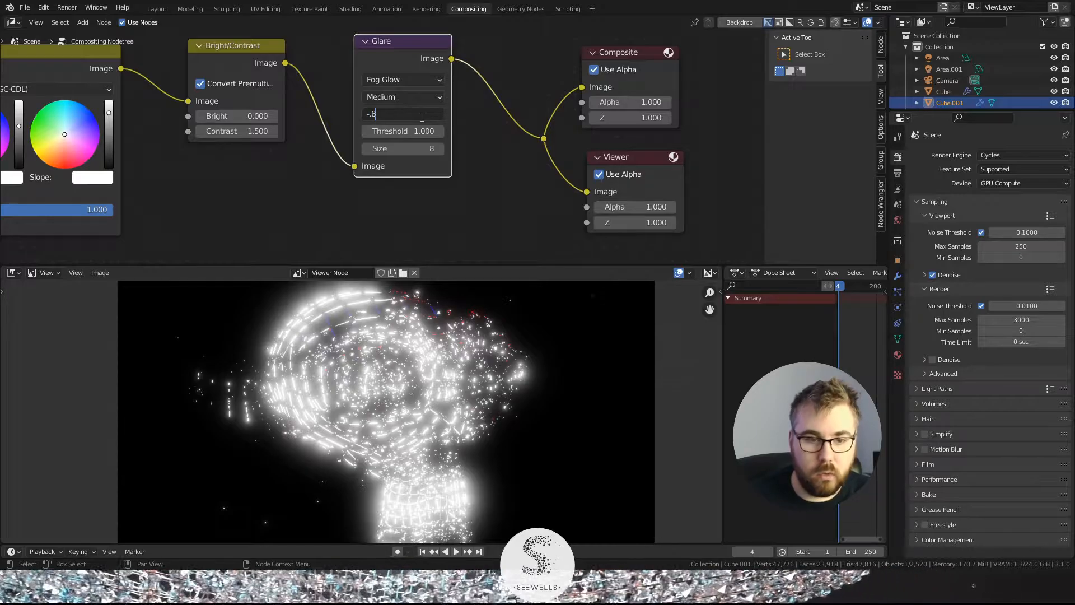
pyautogui.press('Return')
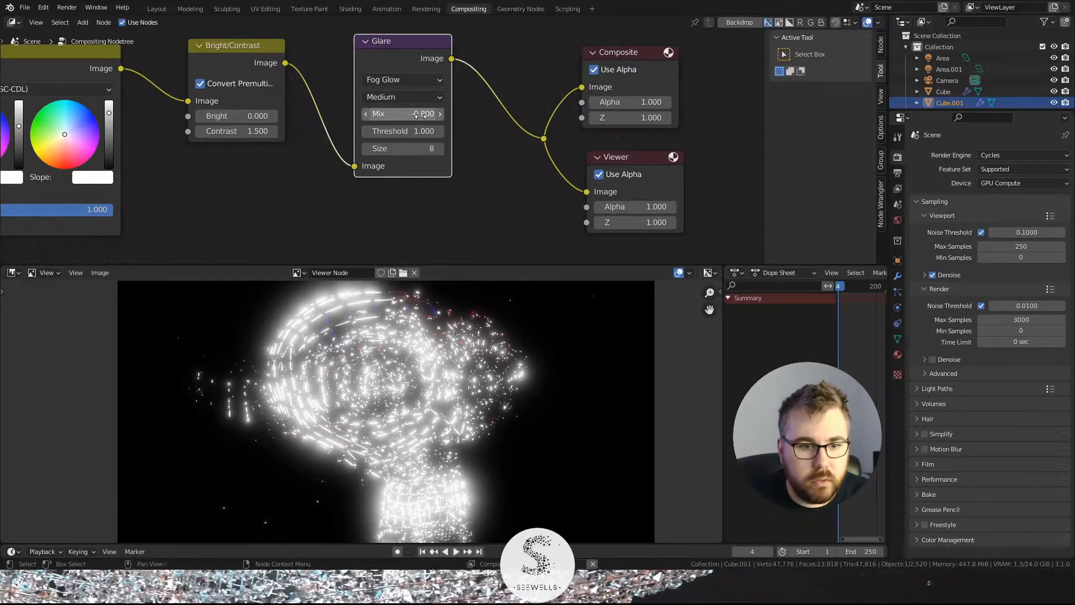
pyautogui.scroll(1, 386, 360)
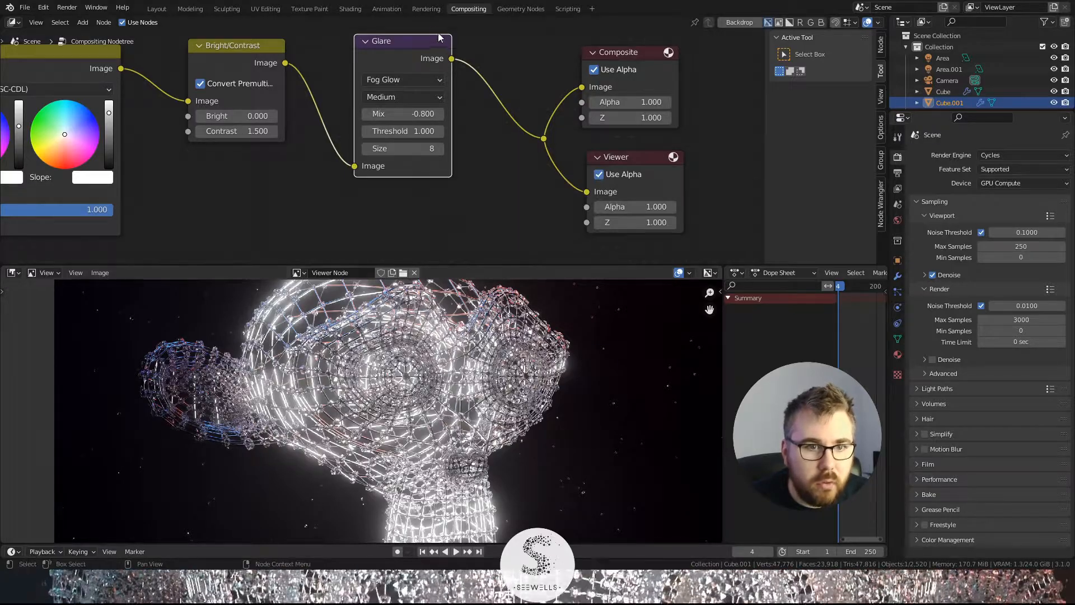
pyautogui.press('m')
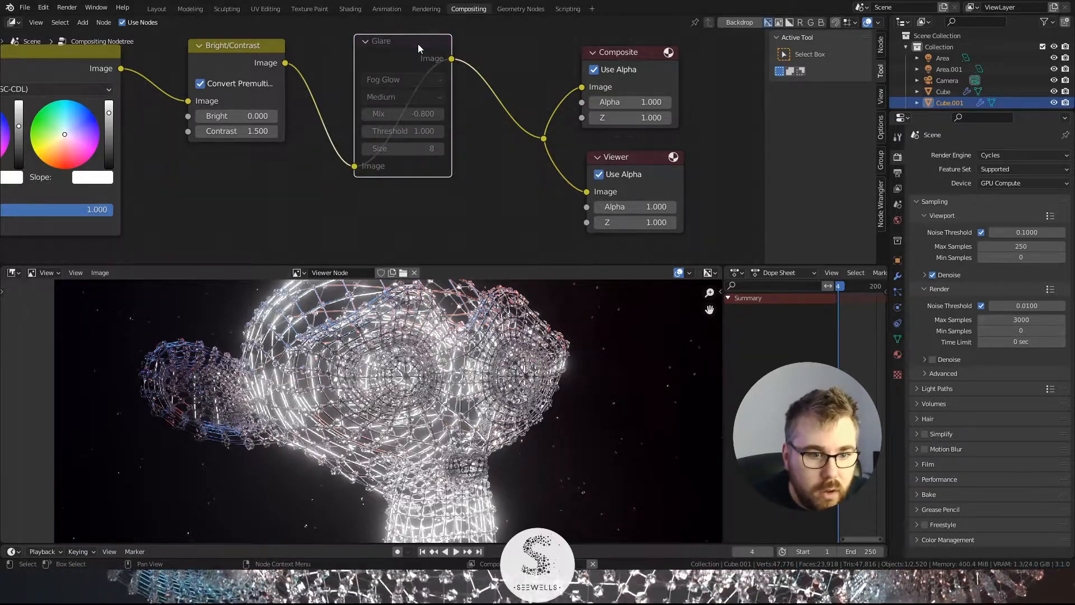
pyautogui.press('m')
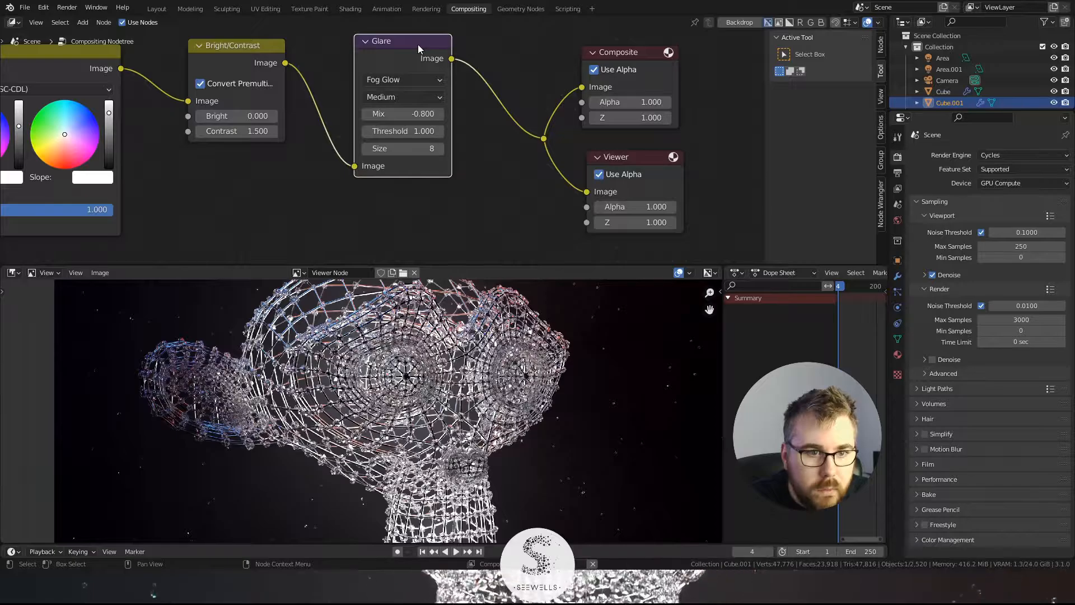
# Step: Set the Glare node's Threshold to 0.5 and Size to 6, and check the softened glow up close
pyautogui.click(419, 115)
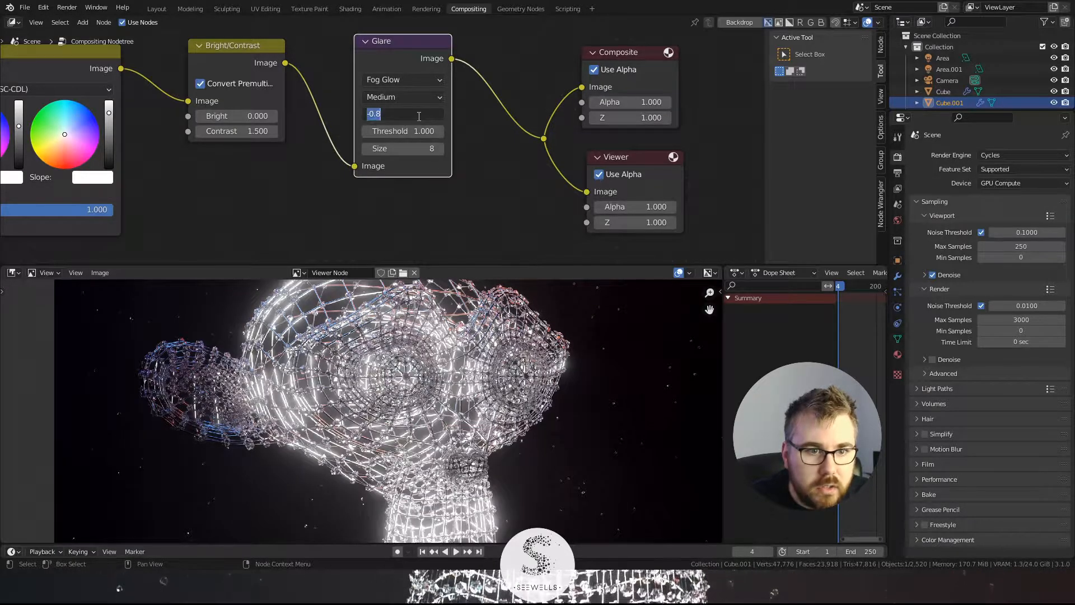
pyautogui.click(423, 130)
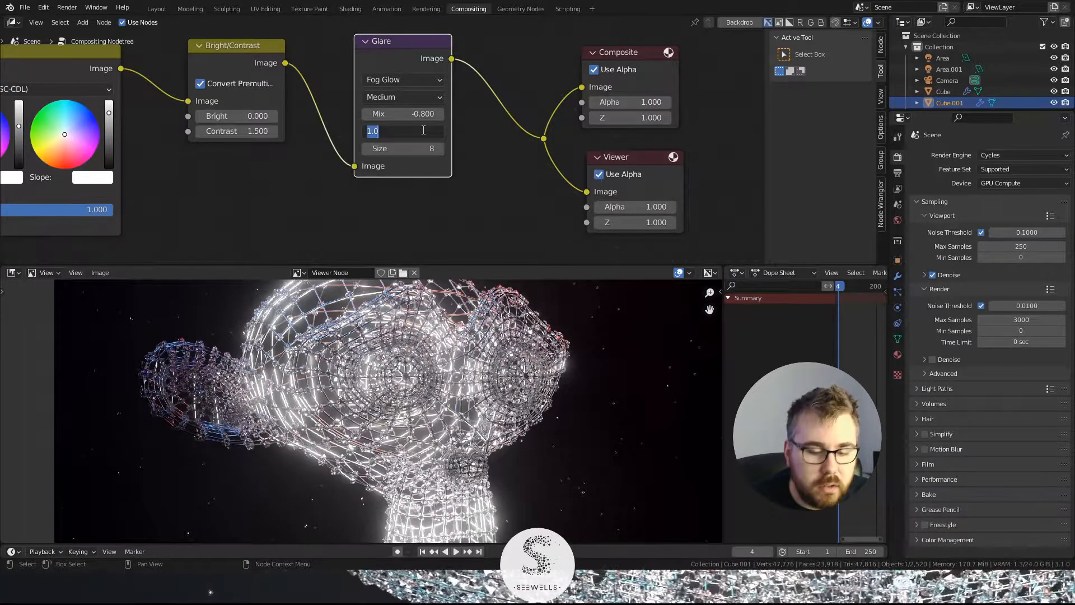
pyautogui.press('Return')
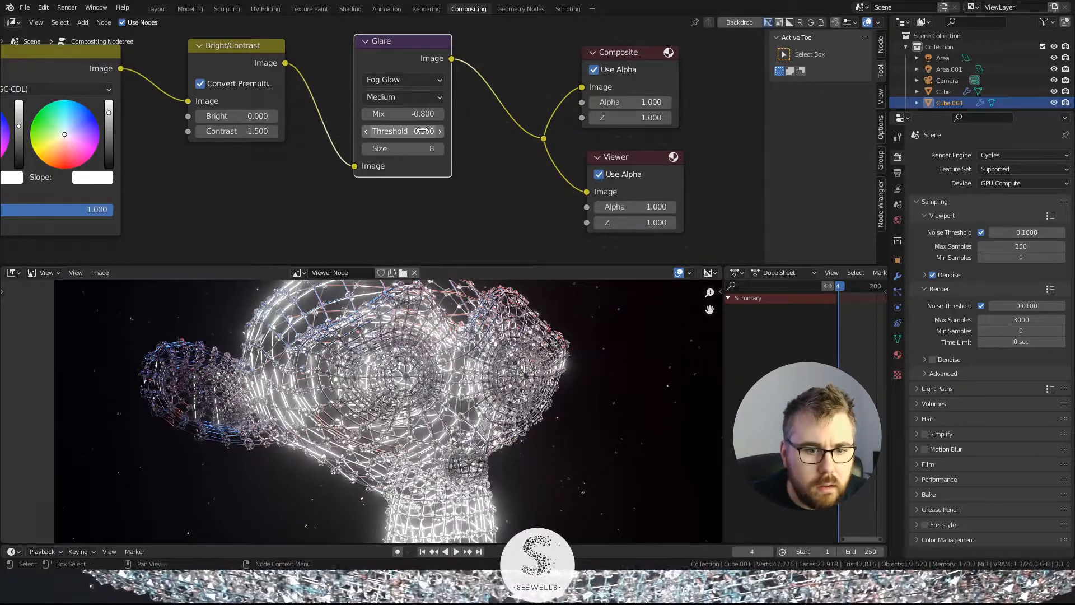
pyautogui.click(416, 149)
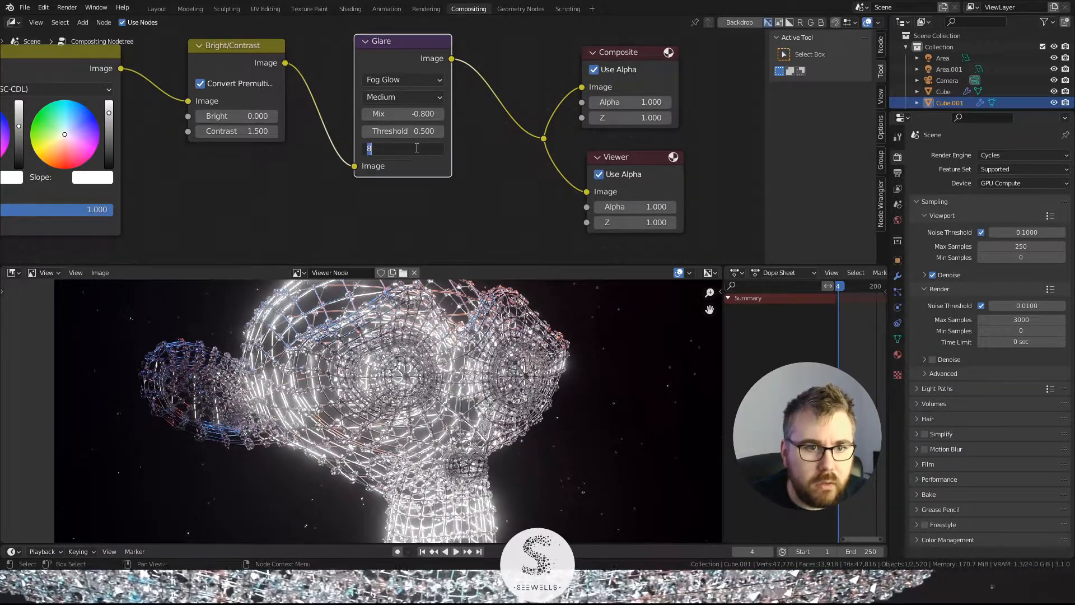
pyautogui.write('6')
pyautogui.press('Return')
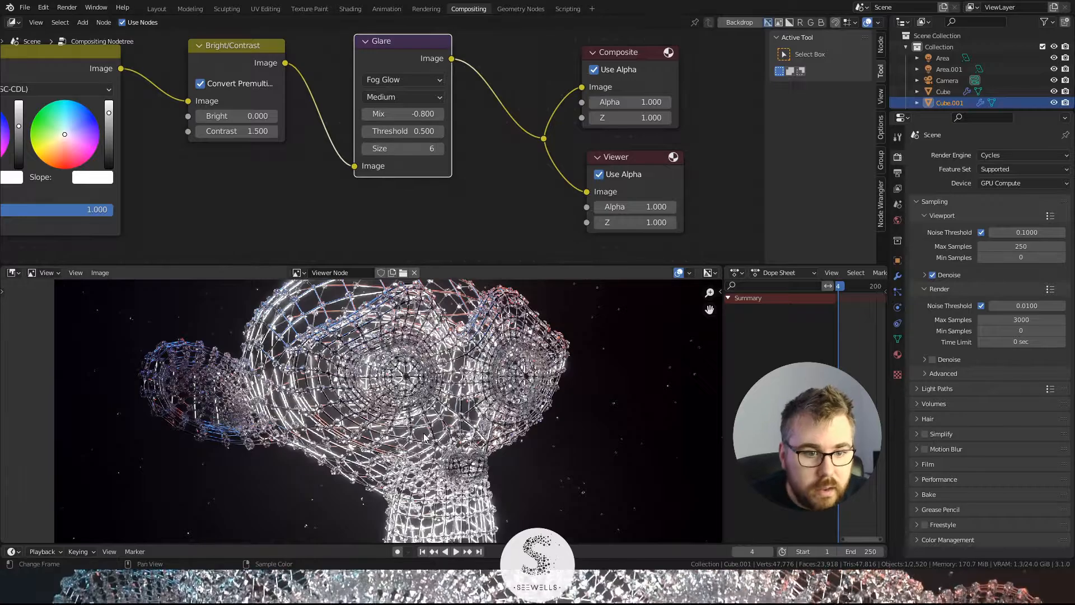
pyautogui.scroll(2, 340, 401)
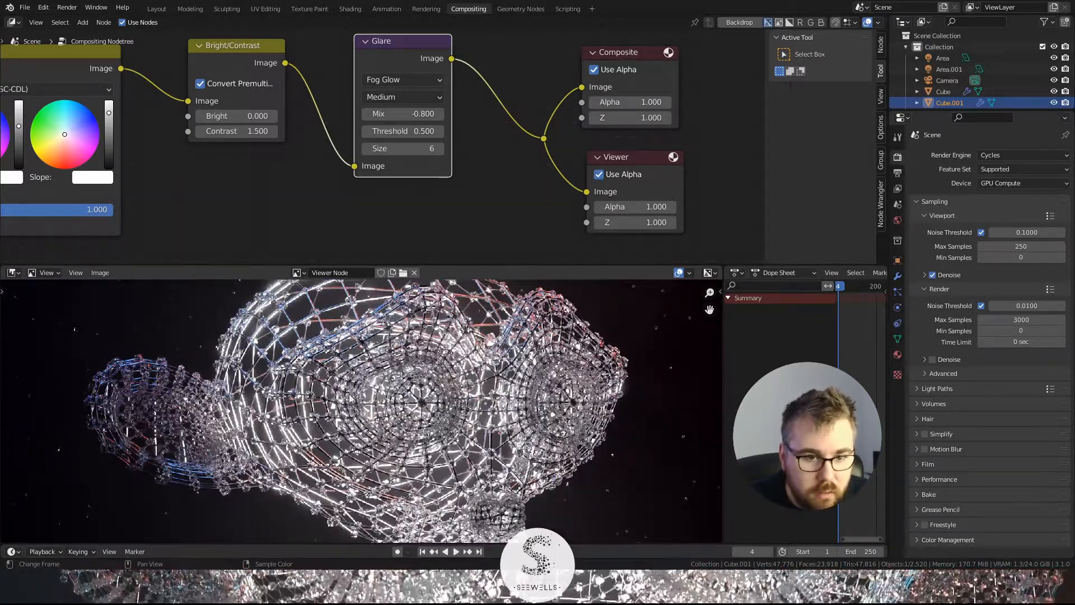
# Step: Mute and unmute the Glare node to compare the glow, then set its Mix to -0.9
pyautogui.scroll(1, 525, 399)
pyautogui.scroll(-3, 525, 400)
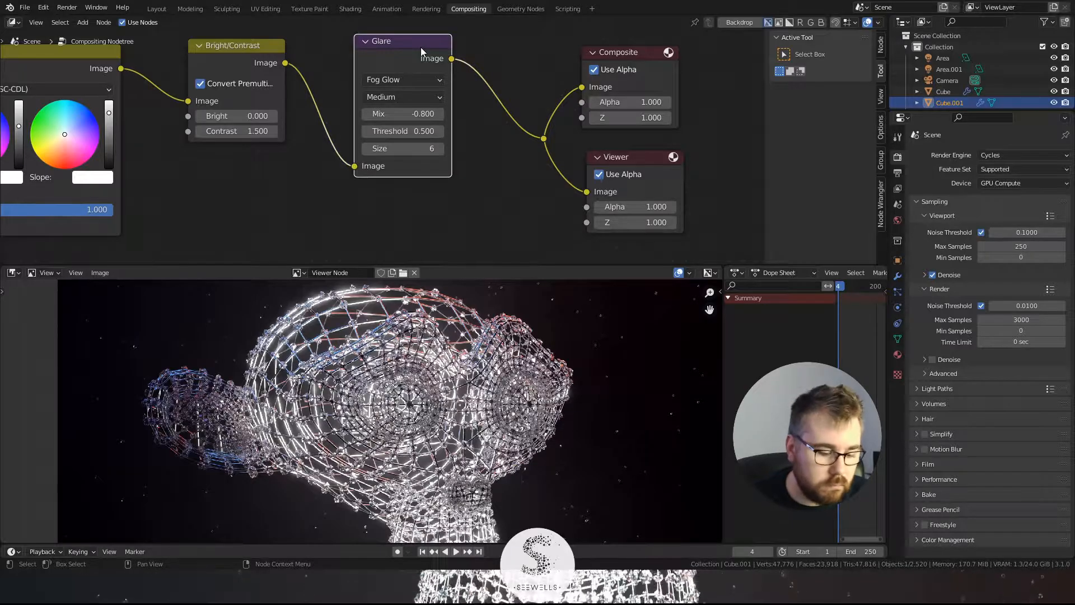
pyautogui.press('m')
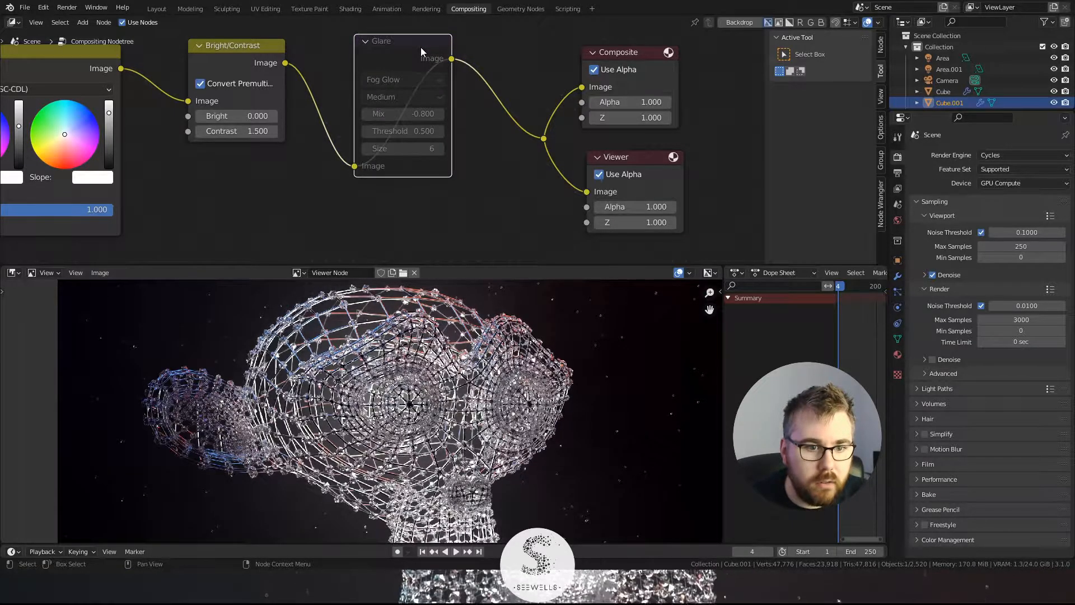
pyautogui.press('m')
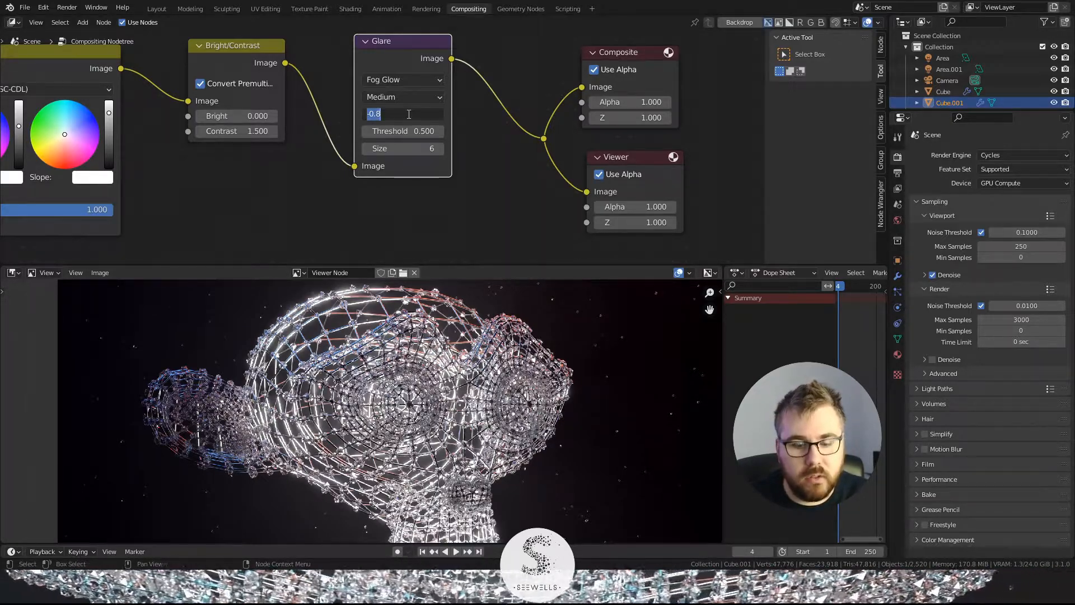
pyautogui.press('BackSpace')
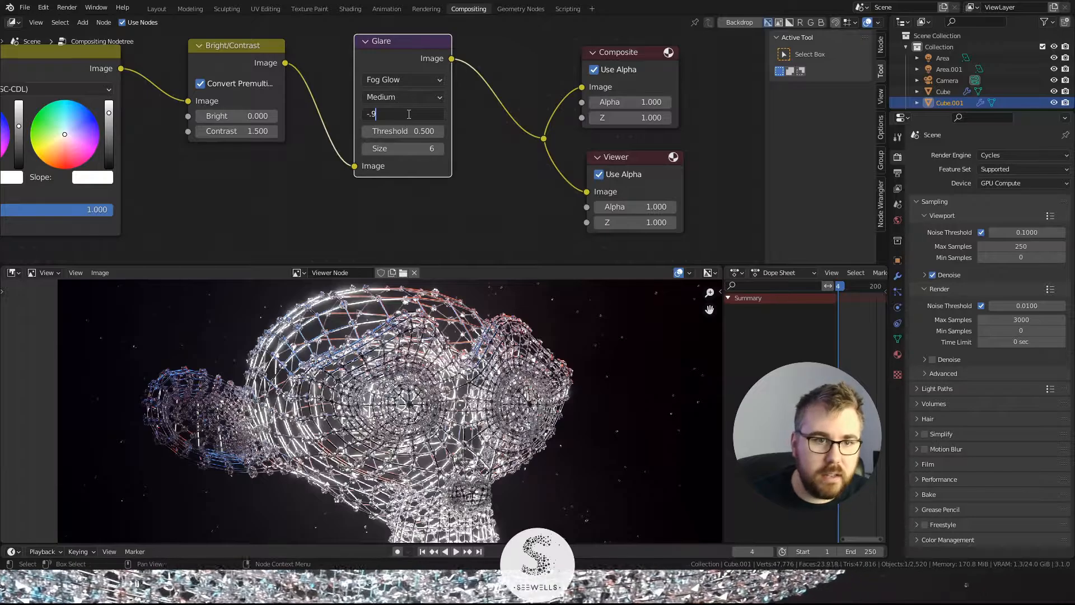
pyautogui.press('Return')
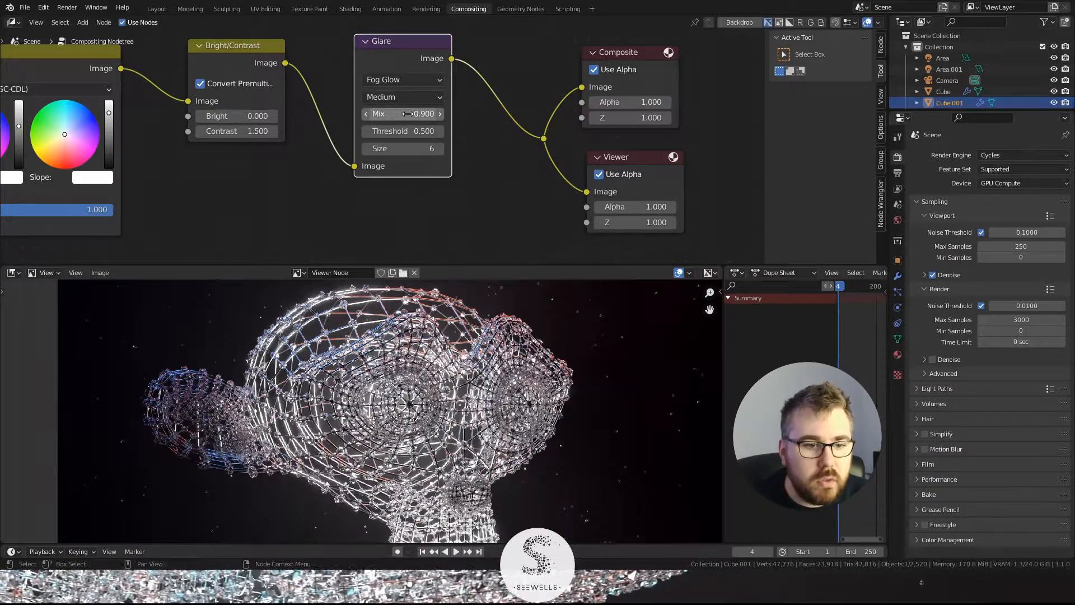
# Step: Compare the raw Render Layers output with the final Glare output by switching the Viewer between them, then inspect the monkey head
pyautogui.scroll(-3, 481, 162)
pyautogui.scroll(-3, 314, 188)
pyautogui.moveTo(285, 194); pyautogui.dragTo(412, 179, button='middle')
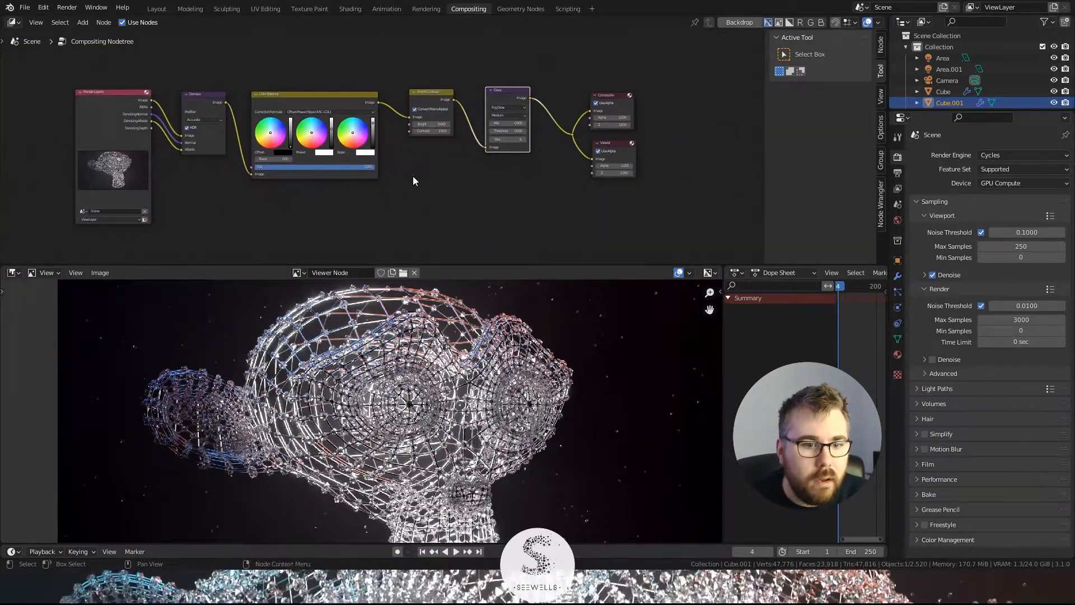
pyautogui.keyDown('ctrl'); pyautogui.keyDown('shift'); pyautogui.click(110, 92); pyautogui.keyUp('shift'); pyautogui.keyUp('ctrl')
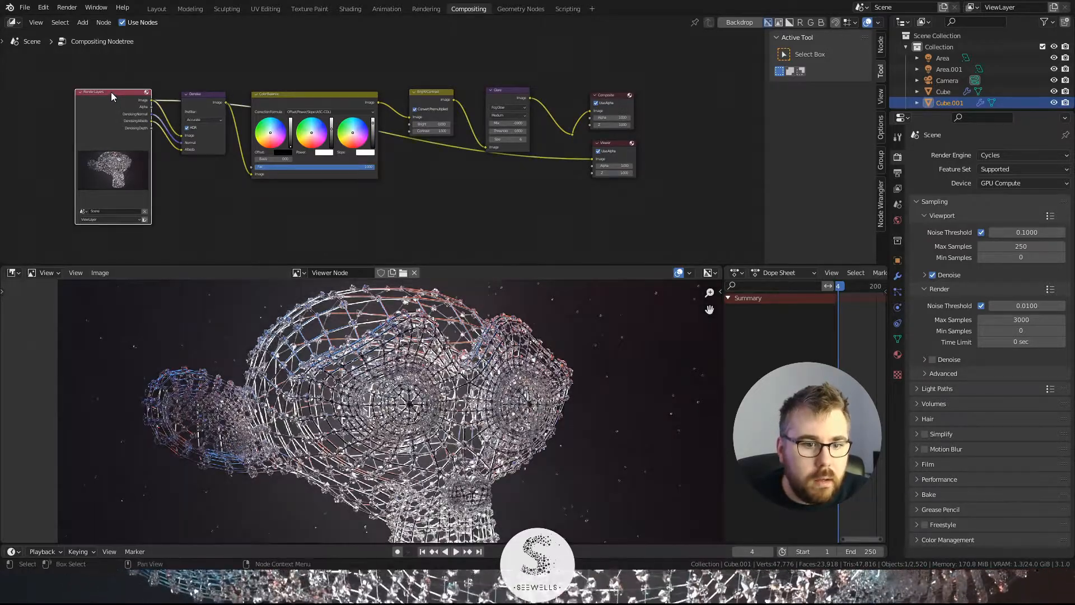
pyautogui.scroll(-1, 367, 358)
pyautogui.moveTo(426, 387); pyautogui.dragTo(422, 370, button='middle')
pyautogui.scroll(1, 422, 371)
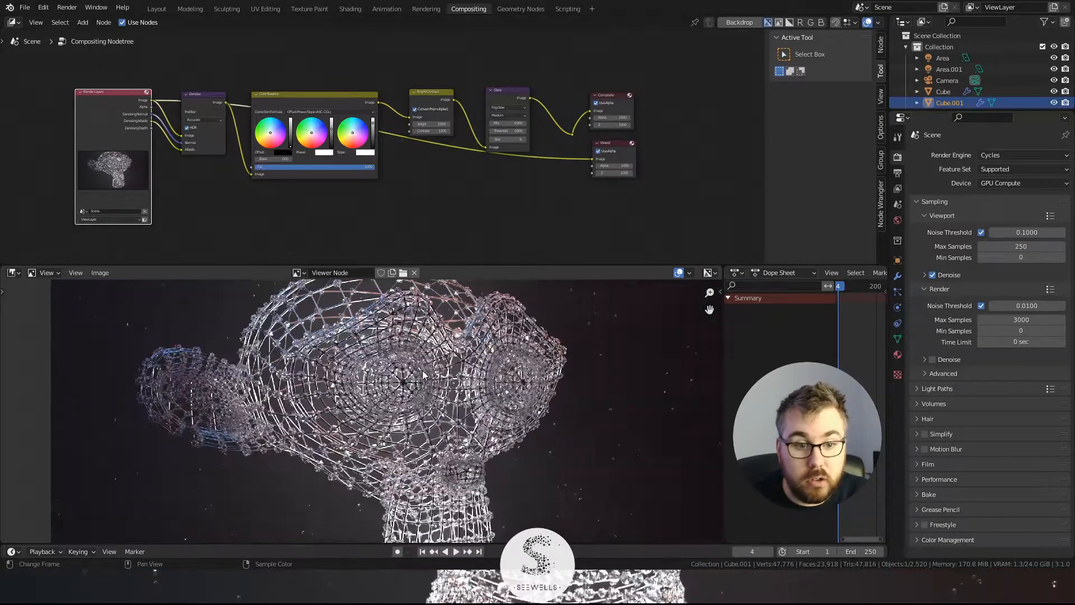
pyautogui.keyDown('ctrl'); pyautogui.keyDown('shift'); pyautogui.click(512, 93); pyautogui.keyUp('shift'); pyautogui.keyUp('ctrl')
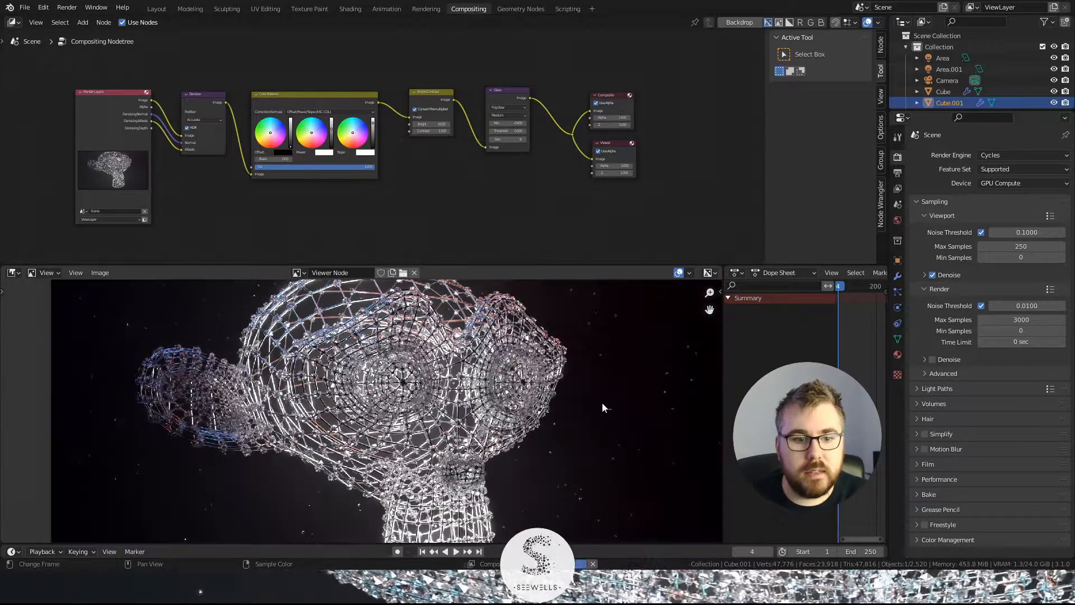
pyautogui.scroll(-1, 605, 398)
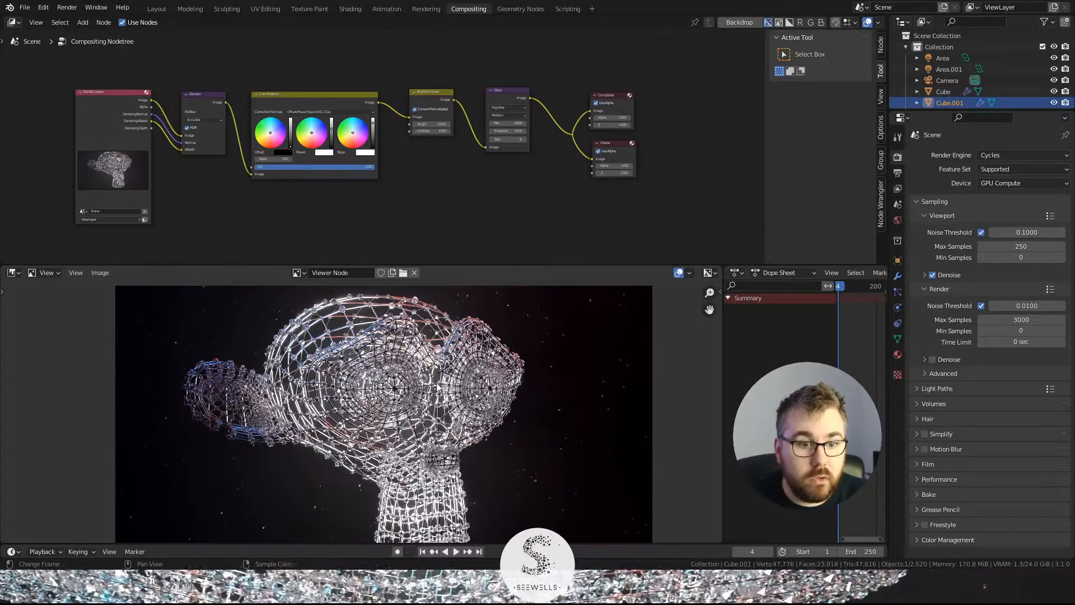
pyautogui.scroll(1, 458, 383)
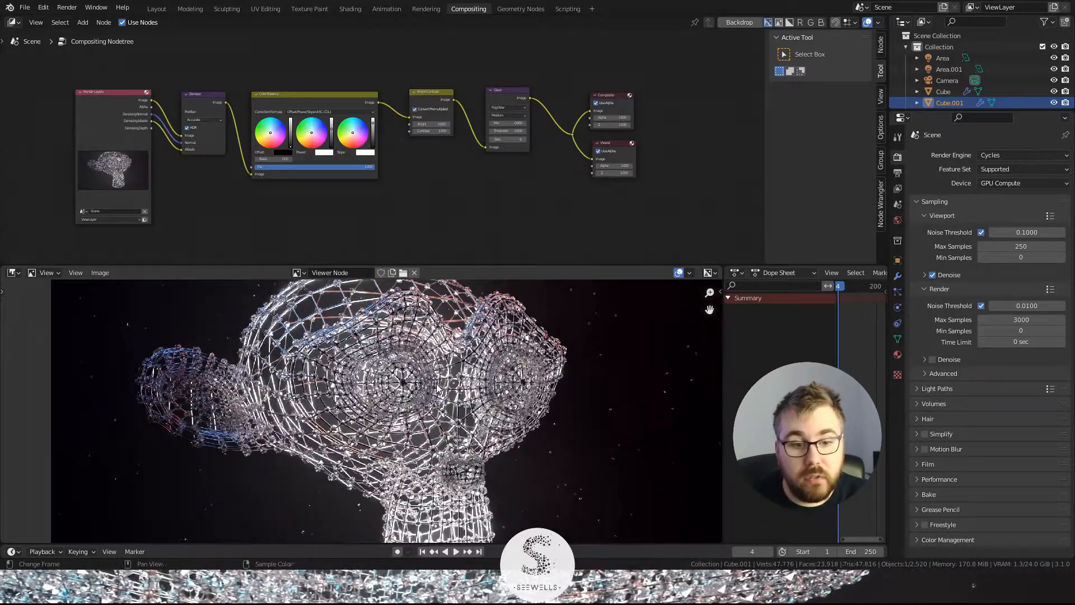
# Step: Switch to the Geometry Nodes workspace, select Suzanne, and hide the overlays in the rendered viewport for a clean close-up
pyautogui.click(154, 9)
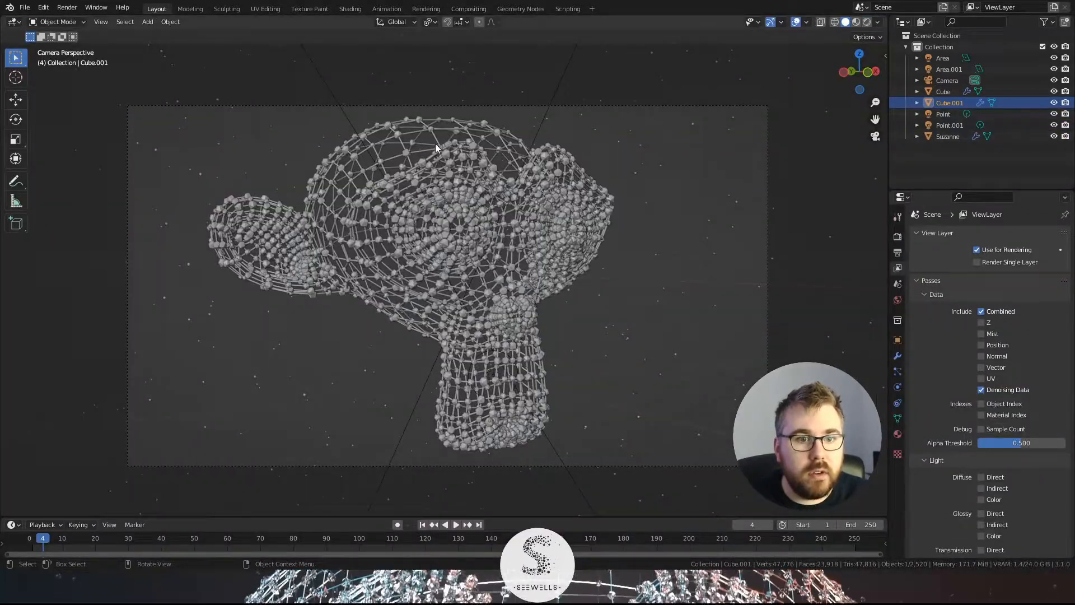
pyautogui.click(513, 10)
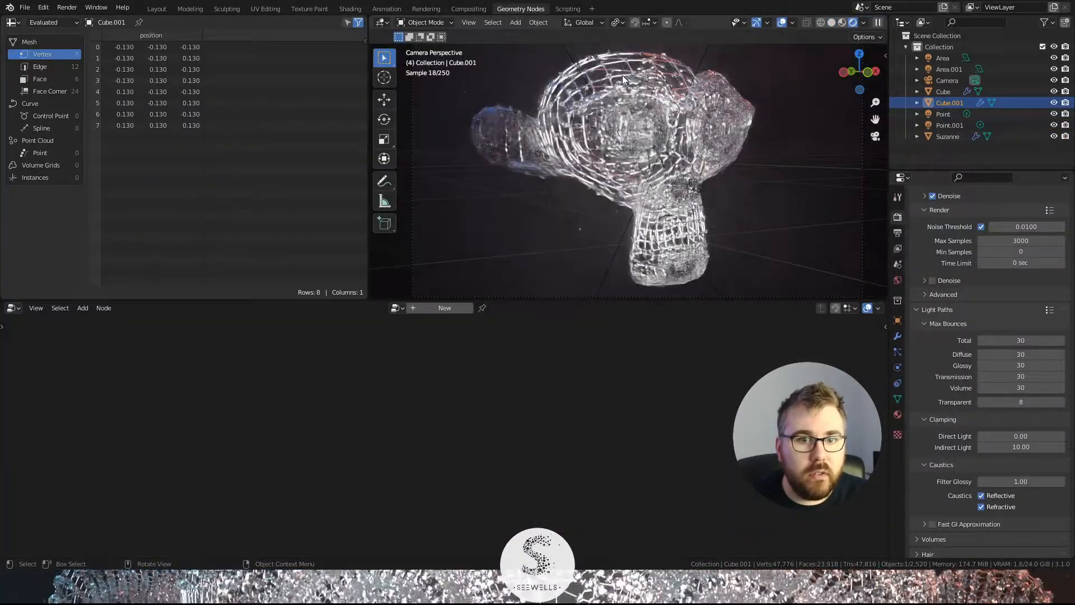
pyautogui.click(631, 94)
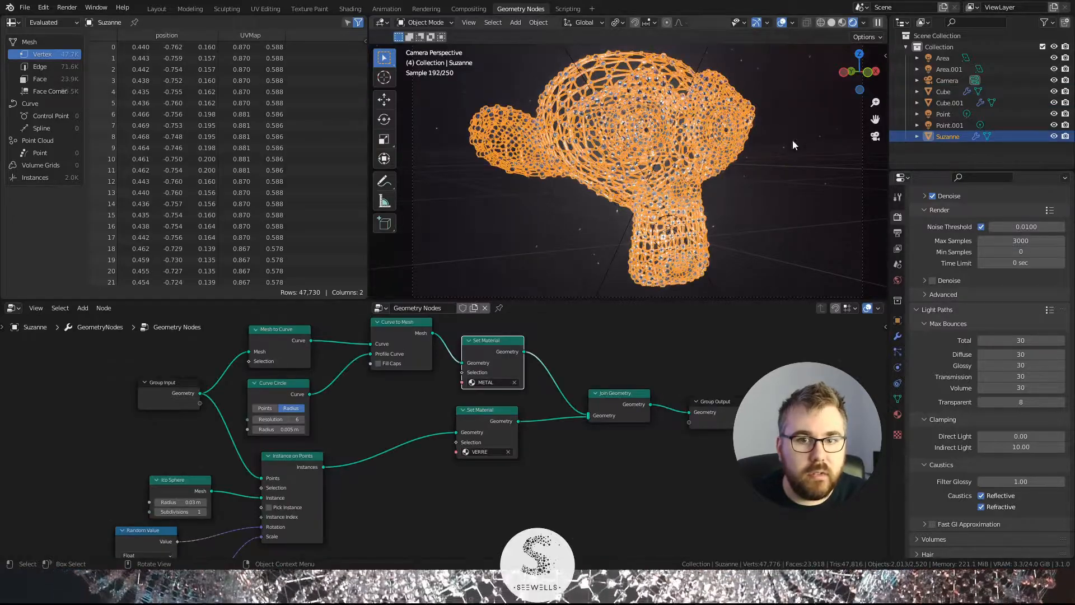
pyautogui.click(781, 23)
pyautogui.scroll(5, 666, 193)
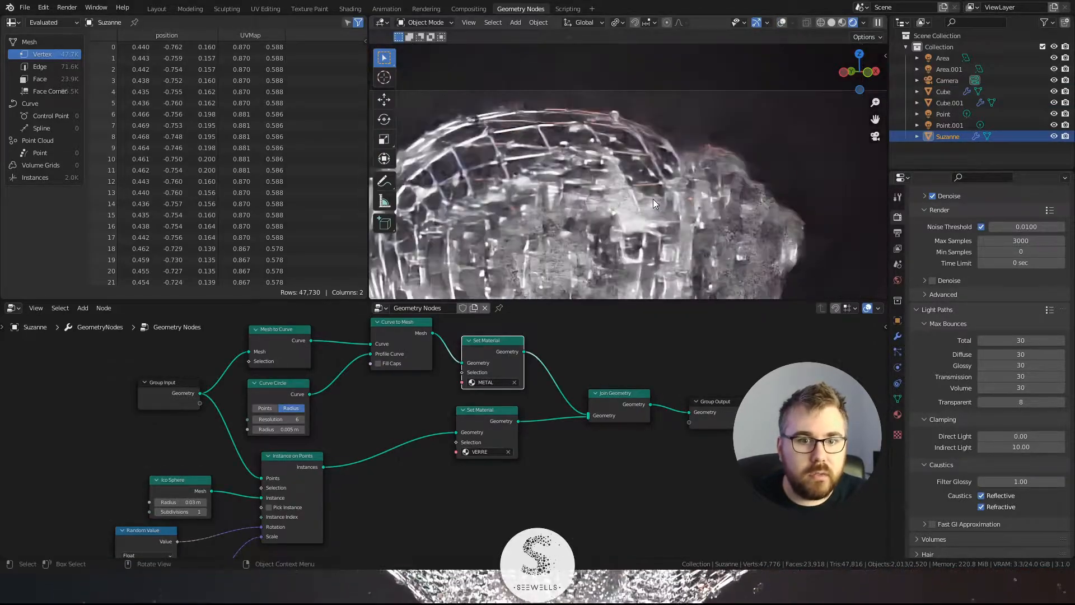
pyautogui.scroll(3, 706, 146)
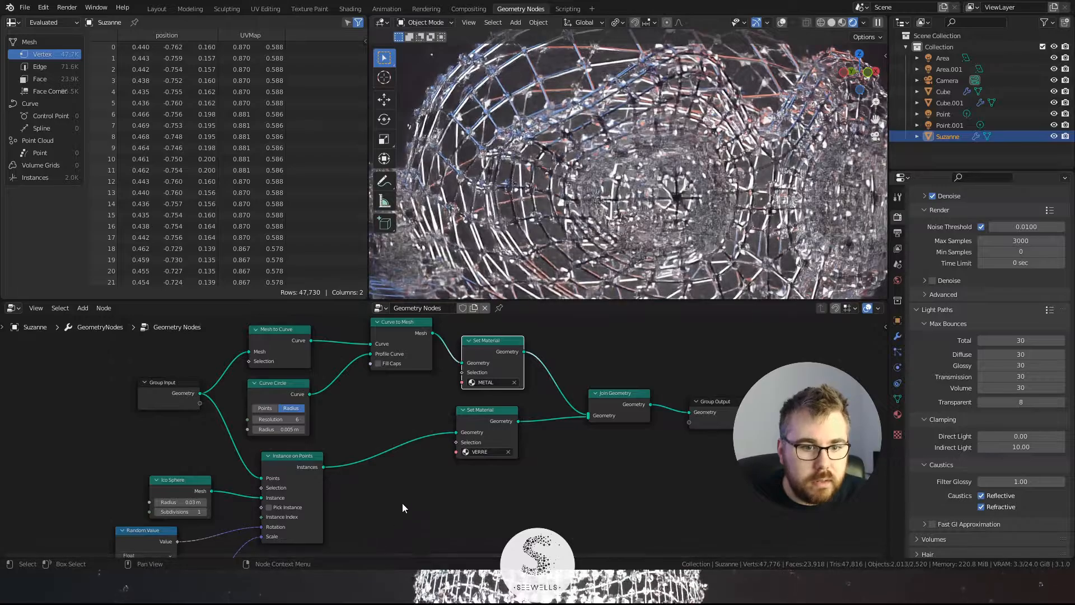
# Step: Set the Curve Circle node's Radius to 0.003 m to thin the monkey head's wires
pyautogui.scroll(3, 414, 493)
pyautogui.moveTo(309, 400); pyautogui.dragTo(461, 448, button='middle')
pyautogui.scroll(5, 461, 448)
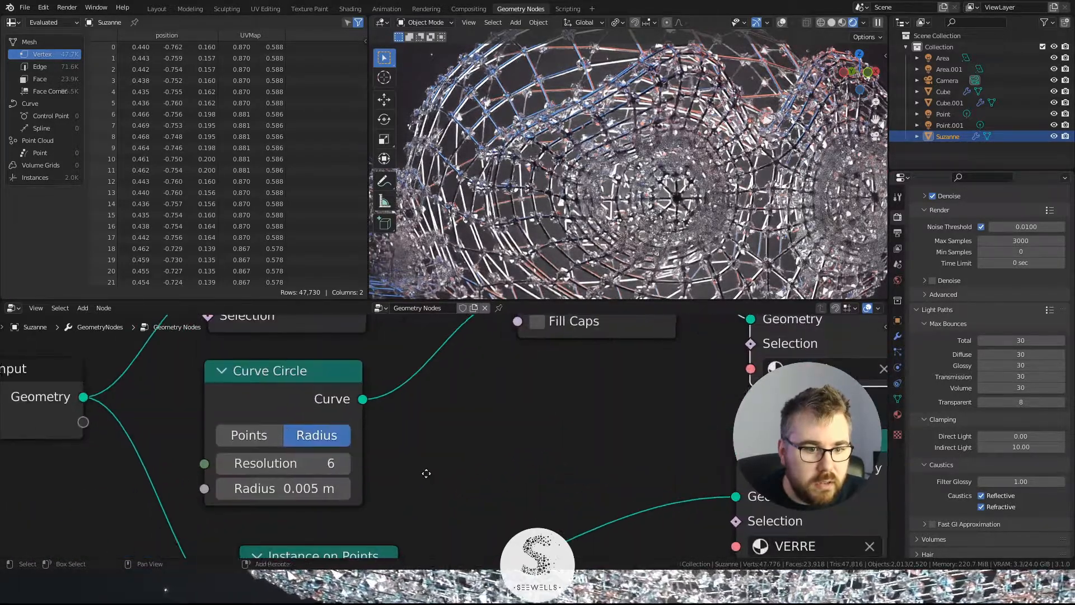
pyautogui.click(443, 439)
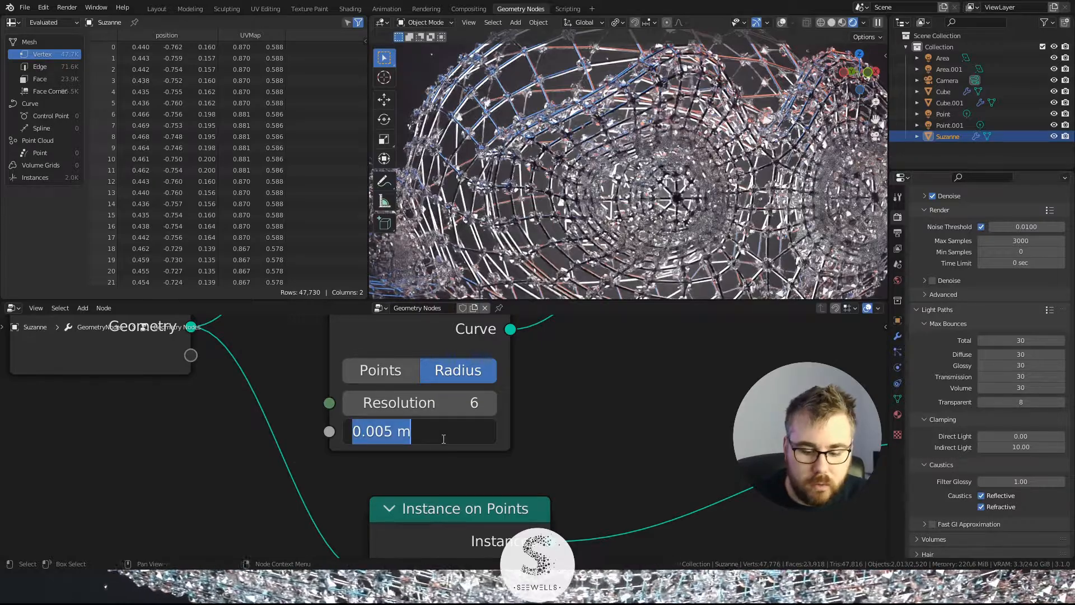
pyautogui.write('.003')
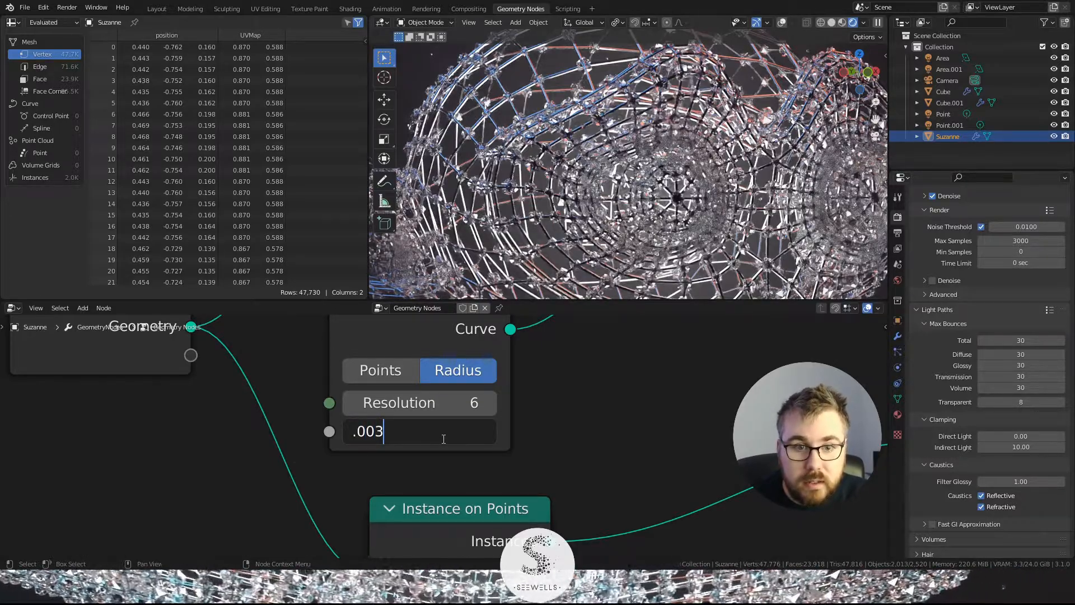
pyautogui.press('Return')
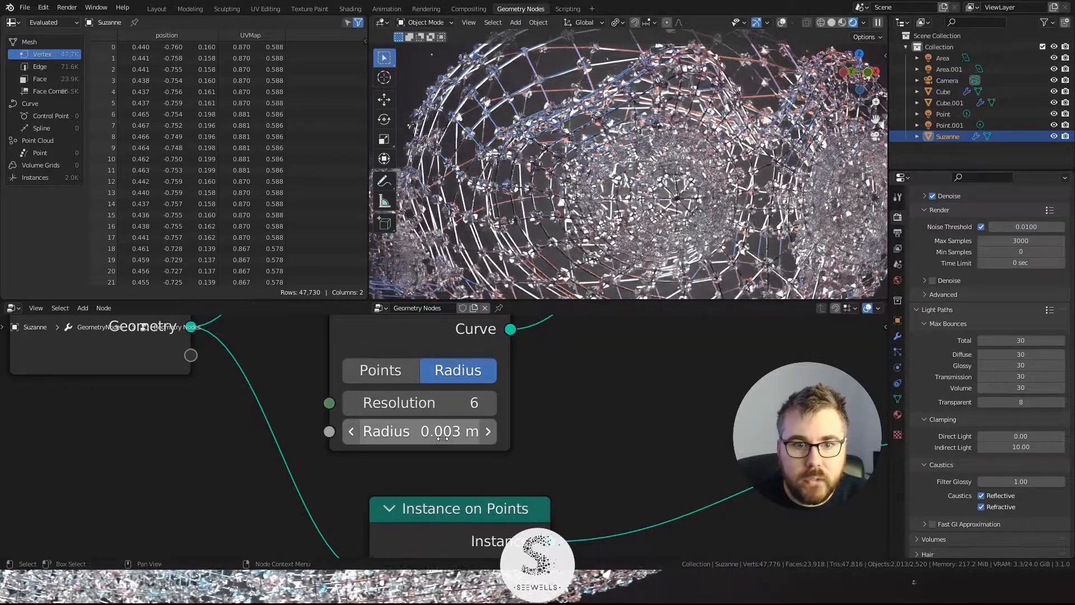
# Step: Set Suzanne's Subdivision modifier to 0 for both the Viewport and Render levels
pyautogui.scroll(-5, 652, 216)
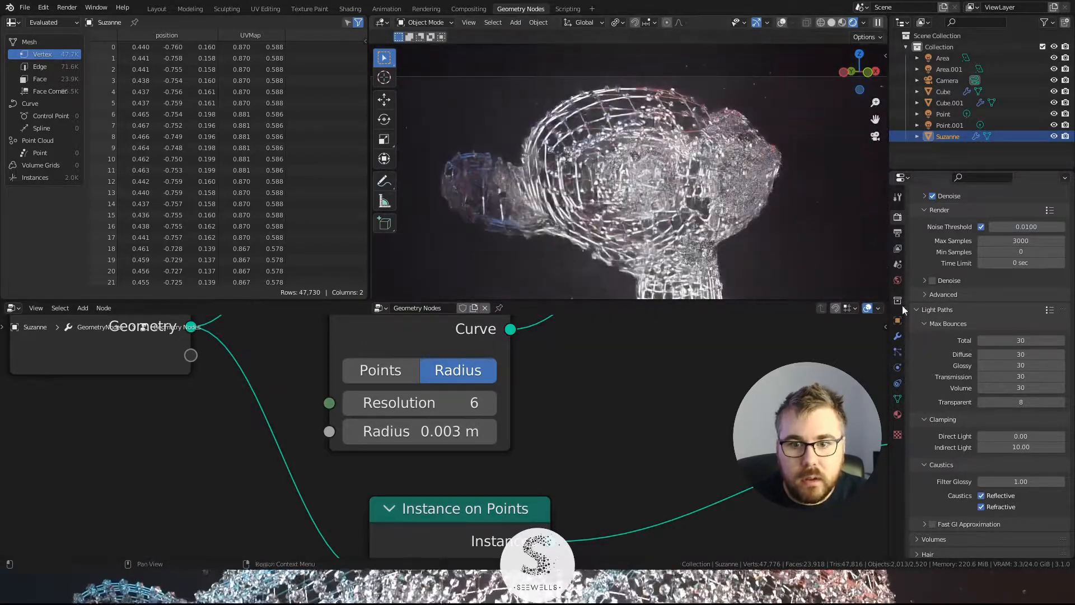
pyautogui.click(899, 336)
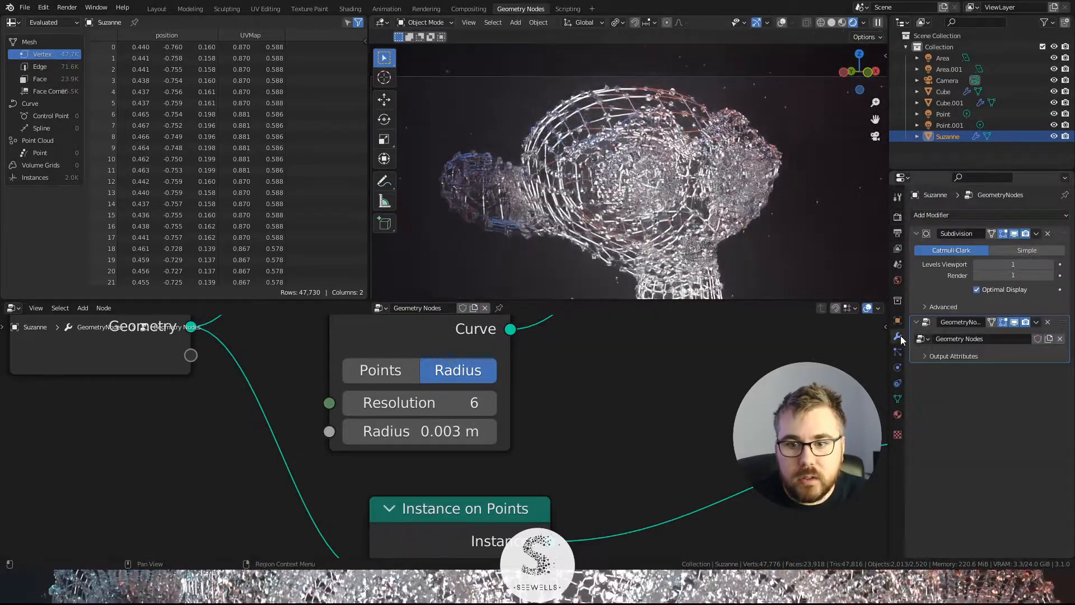
pyautogui.click(975, 264)
pyautogui.click(977, 275)
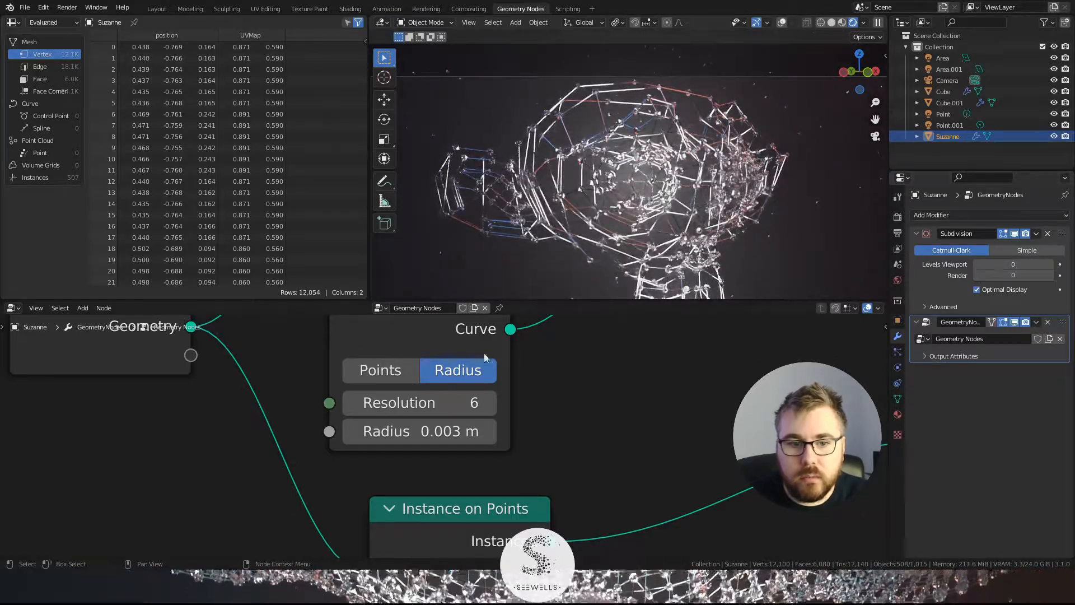
# Step: Set the Ico Sphere node's Radius to 0.06 m to enlarge the glass joints
pyautogui.scroll(-8, 444, 436)
pyautogui.moveTo(481, 477); pyautogui.dragTo(641, 335, button='middle')
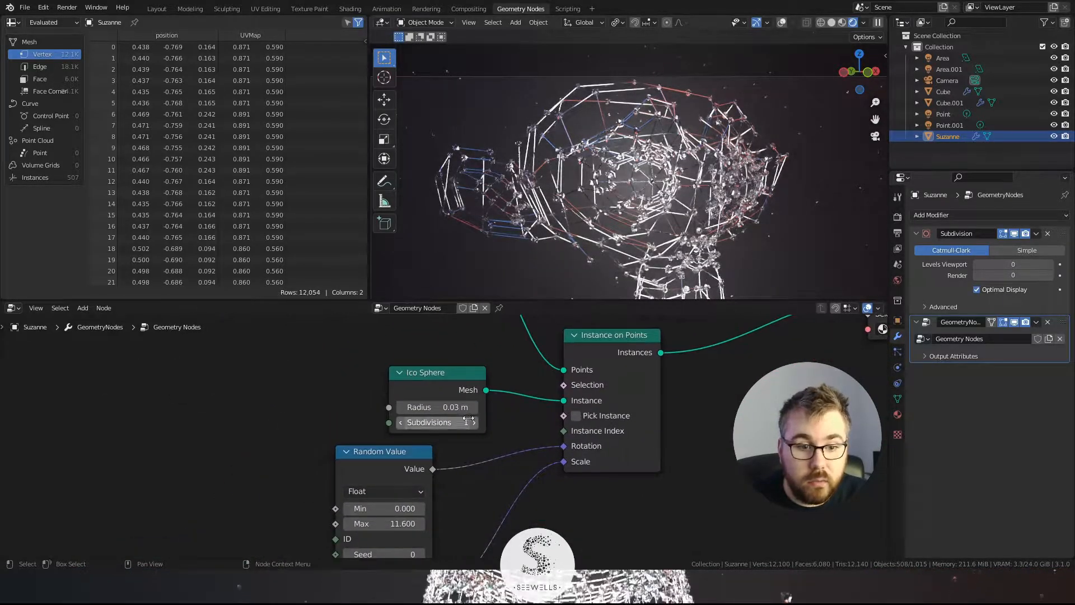
pyautogui.scroll(3, 468, 421)
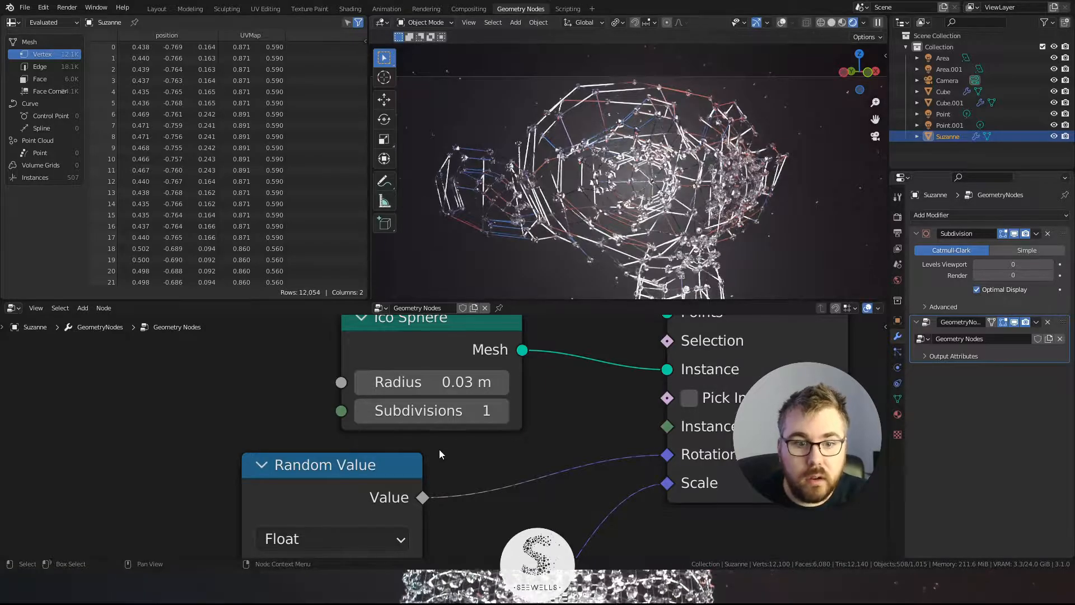
pyautogui.doubleClick(459, 383)
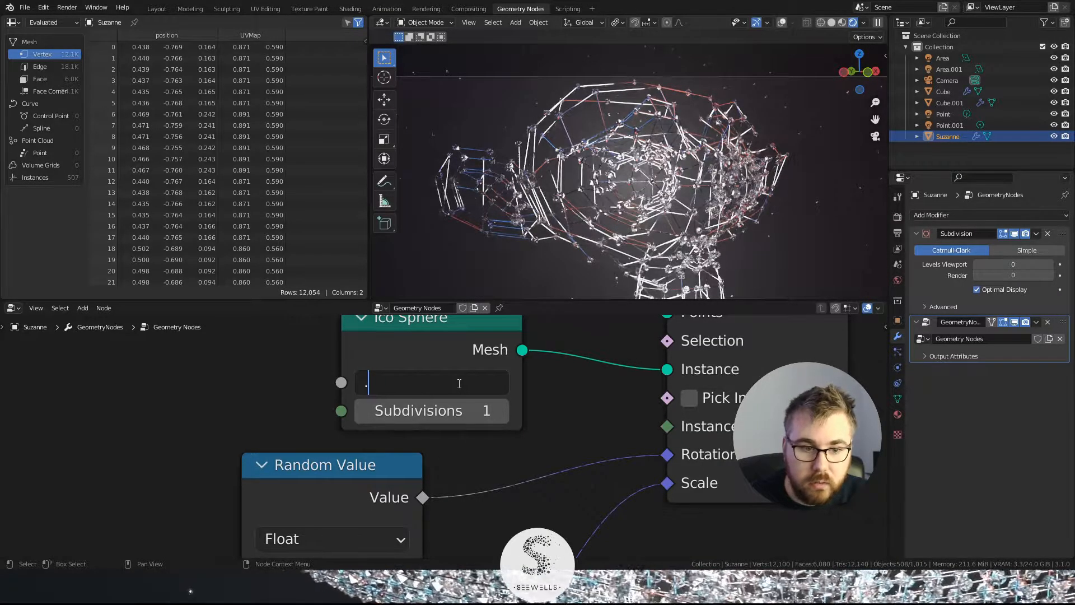
pyautogui.write('.06')
pyautogui.press('Return')
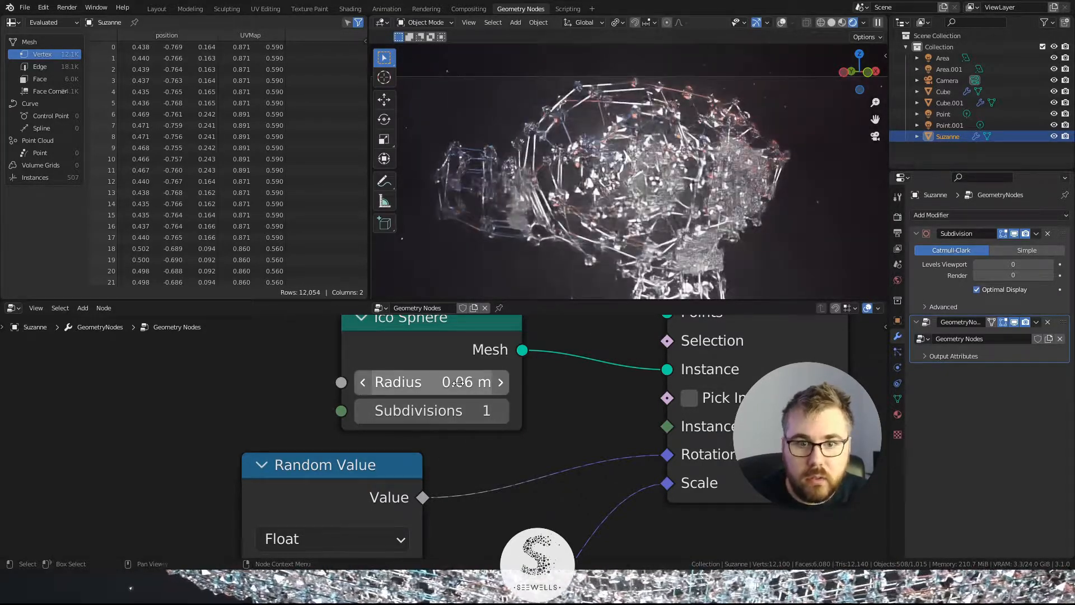
# Step: Check the joints up close, set the Ico Sphere's Radius to 0.07 m, and review the whole head
pyautogui.scroll(4, 705, 193)
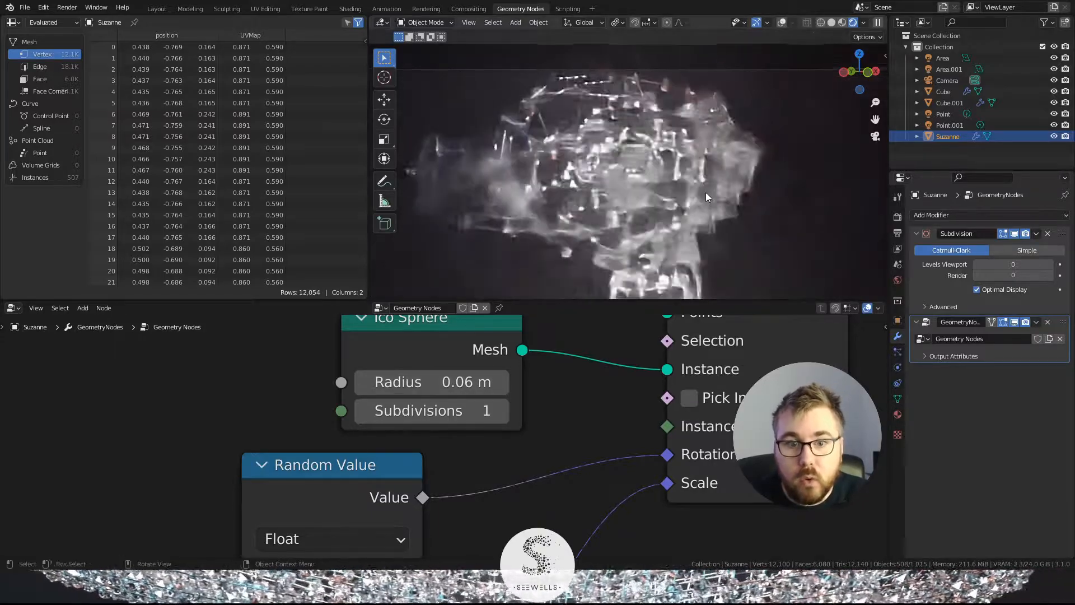
pyautogui.doubleClick(466, 382)
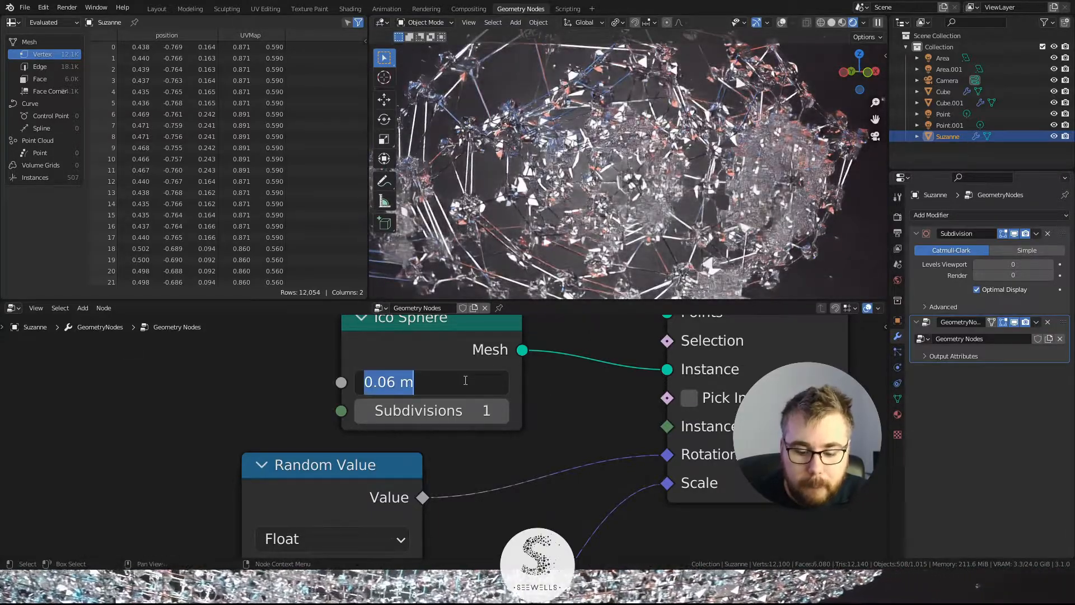
pyautogui.write('.07')
pyautogui.press('Return')
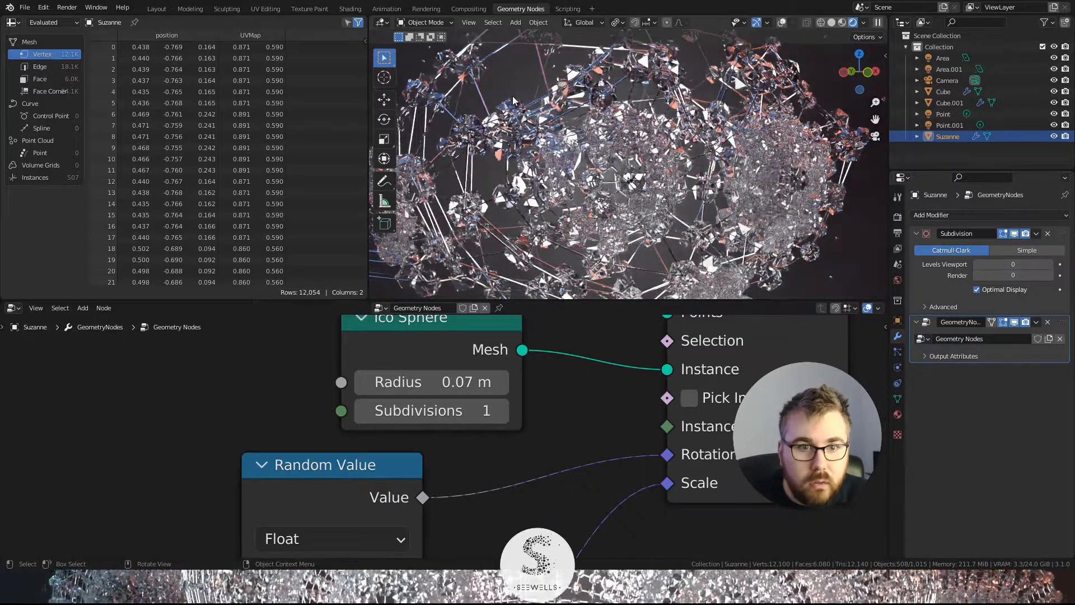
pyautogui.scroll(-4, 635, 162)
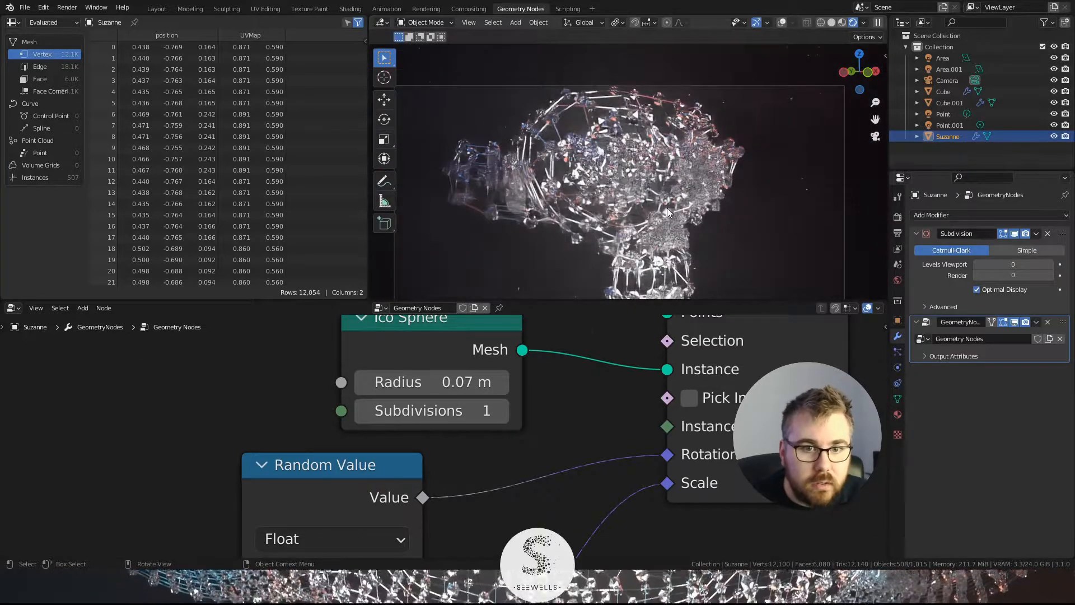
pyautogui.scroll(-1, 677, 222)
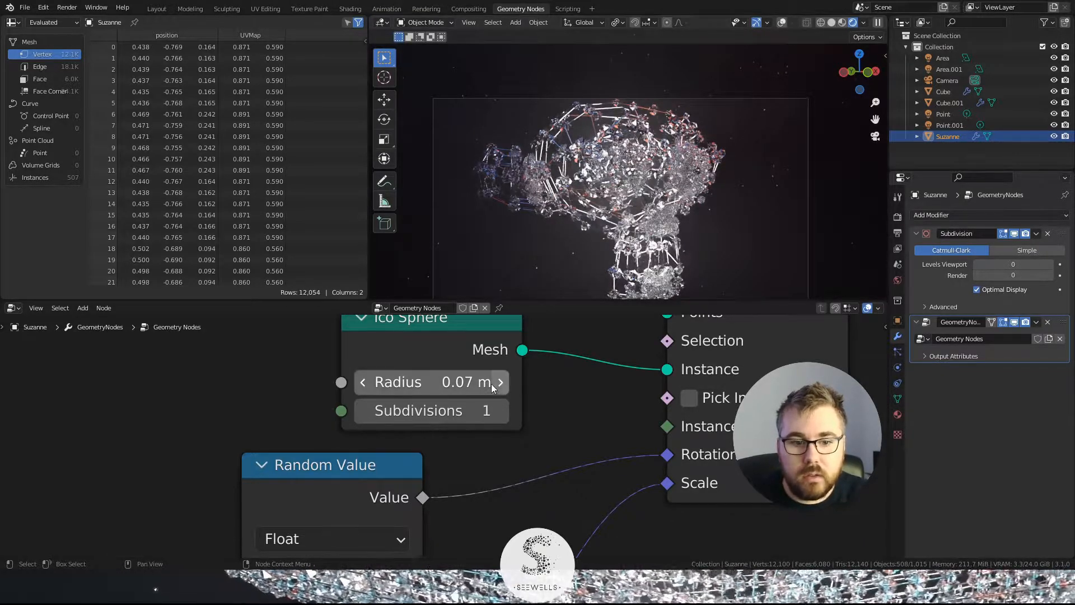
# Step: Set Suzanne's Subdivision modifier to 2 for both the Viewport and Render levels
pyautogui.click(1051, 264)
pyautogui.click(1051, 275)
pyautogui.click(1051, 275)
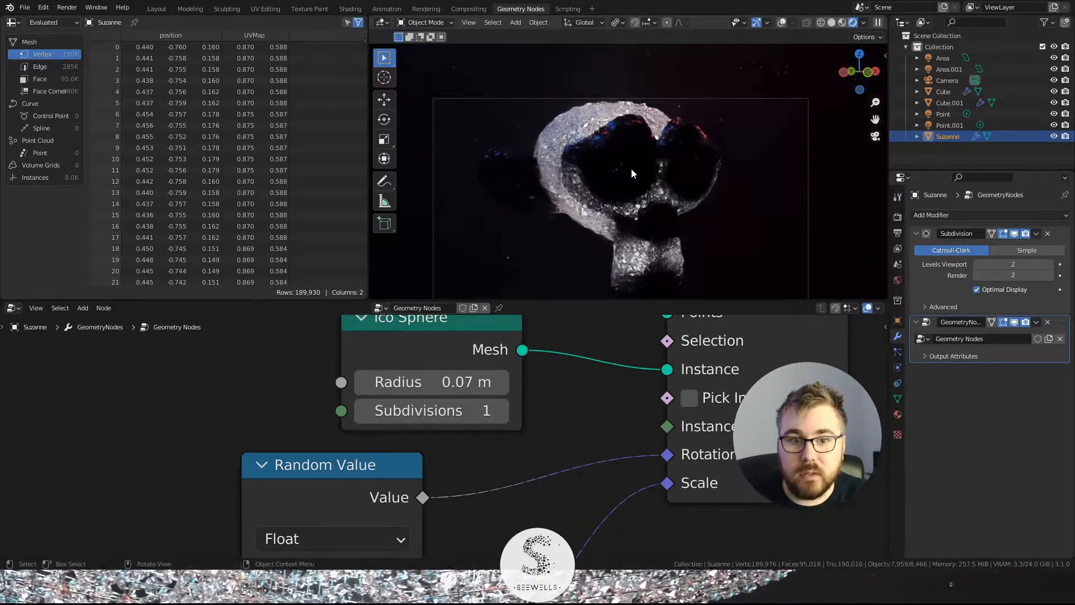
# Step: Set the Ico Sphere node's Radius to 0.035 m to shrink the glass joints
pyautogui.scroll(5, 631, 168)
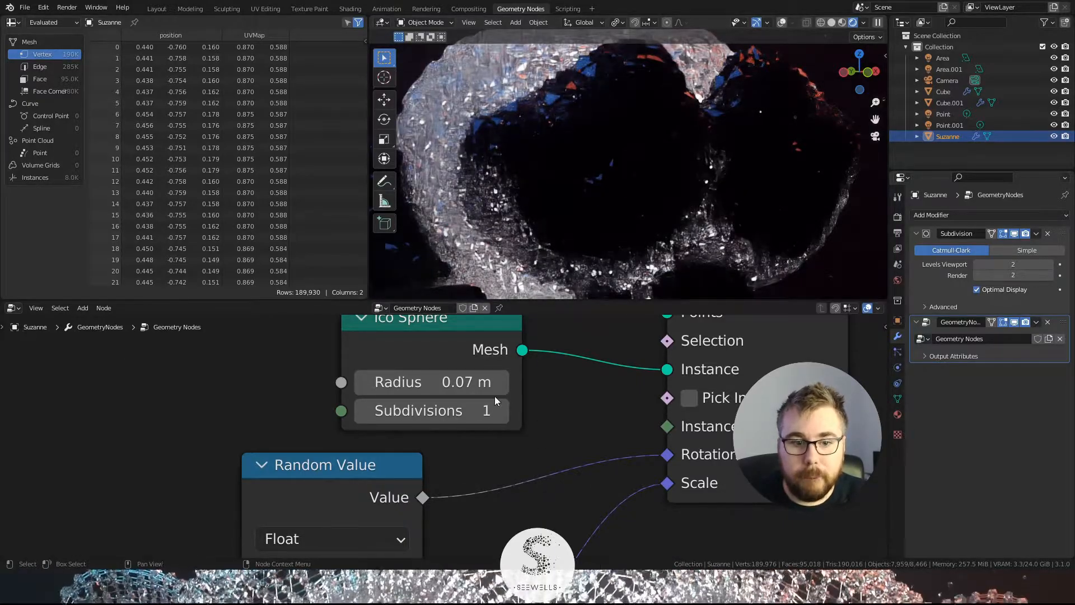
pyautogui.click(467, 383)
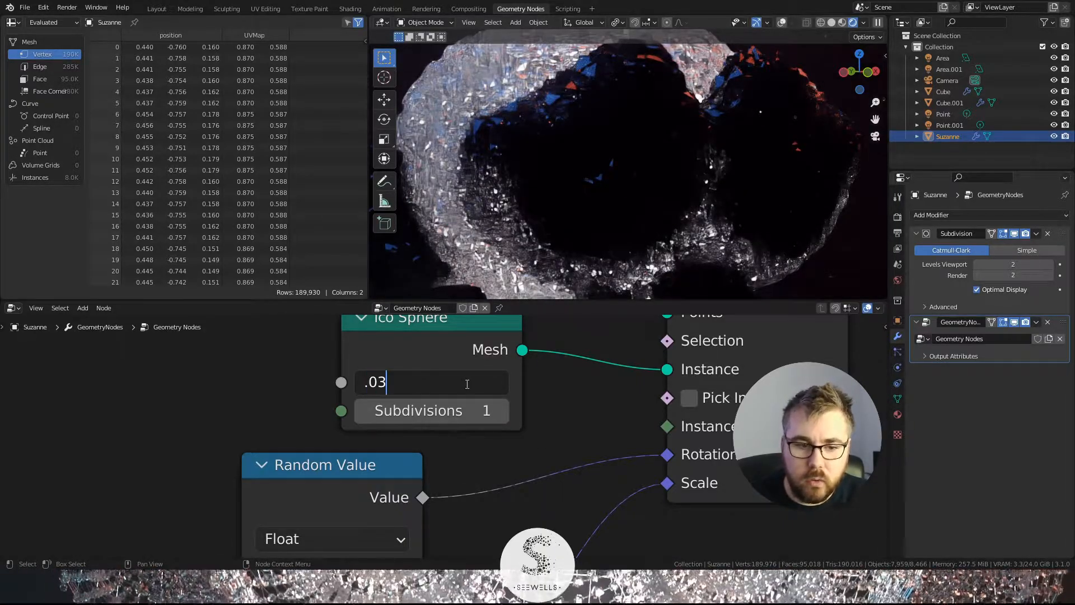
pyautogui.write('.035')
pyautogui.press('Return')
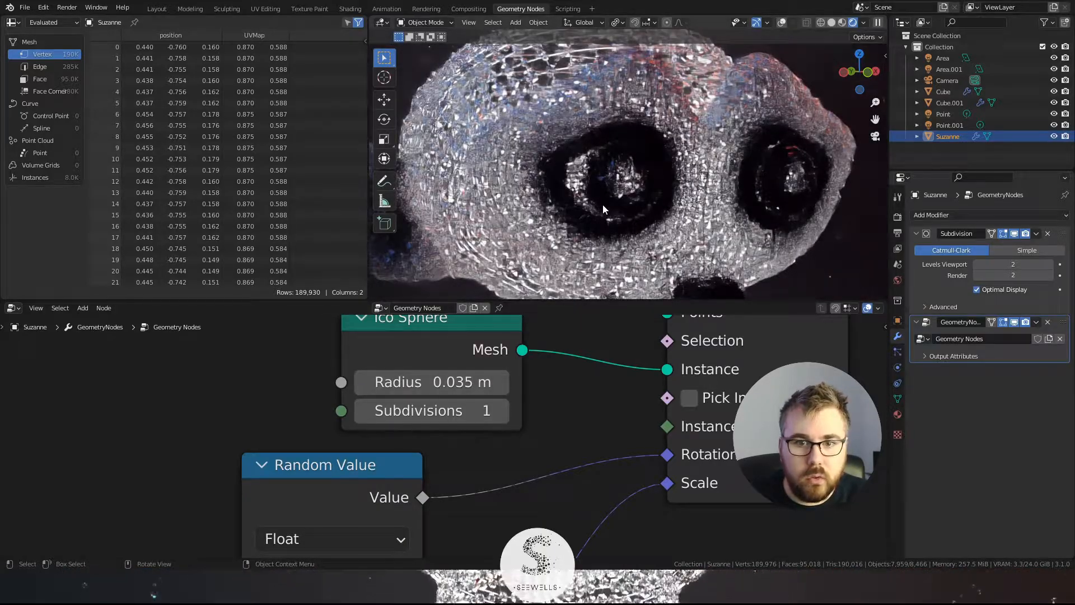
# Step: Set the Ico Sphere node's Radius to 0.02 m and check the joints around the eye and across the head
pyautogui.click(473, 381)
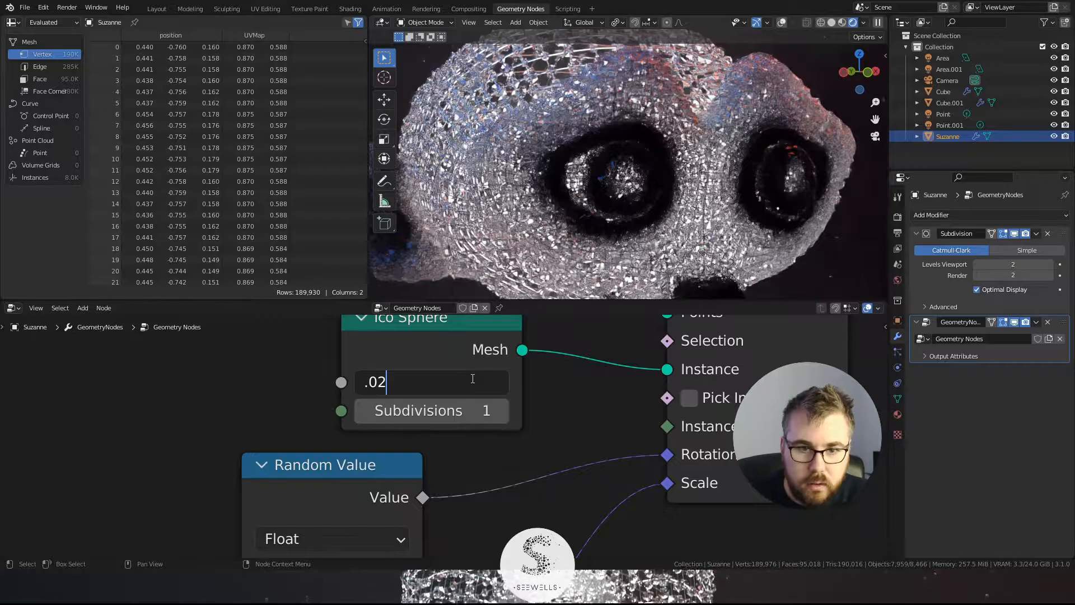
pyautogui.write('.02')
pyautogui.press('Return')
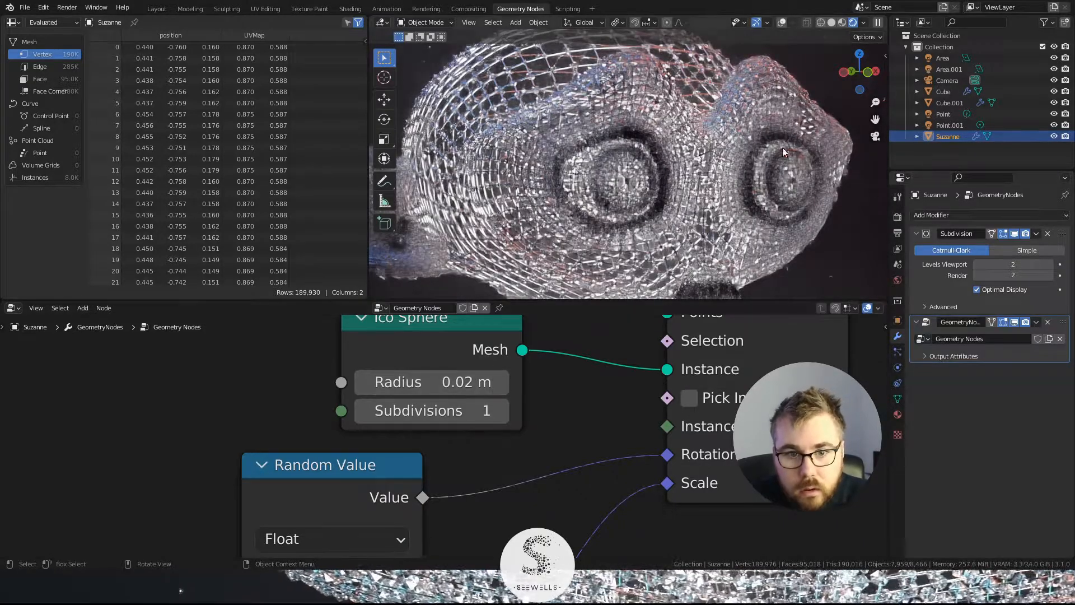
pyautogui.scroll(5, 783, 152)
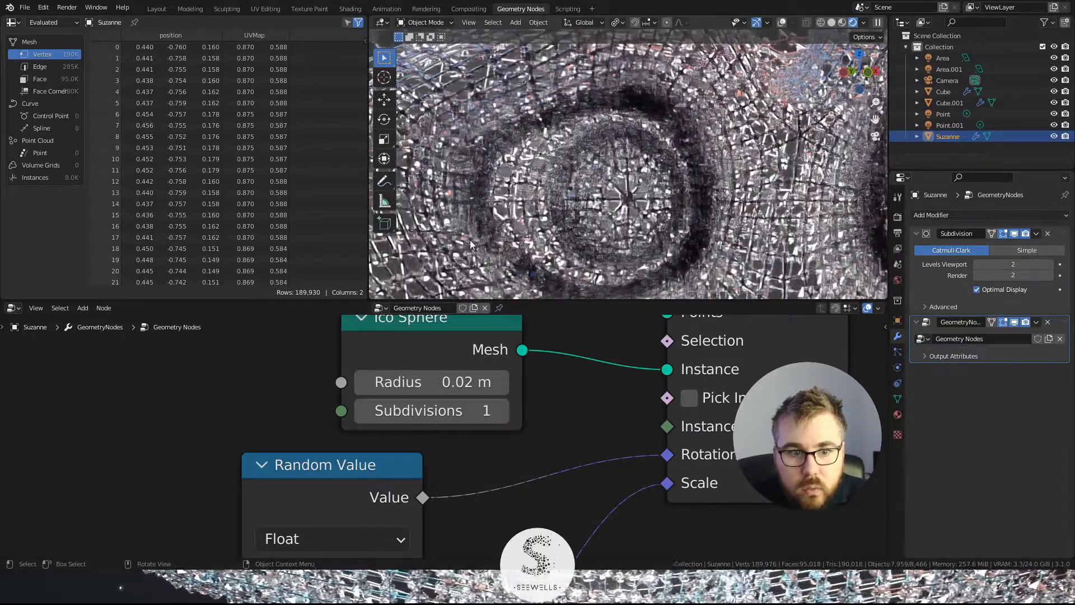
pyautogui.scroll(-5, 627, 179)
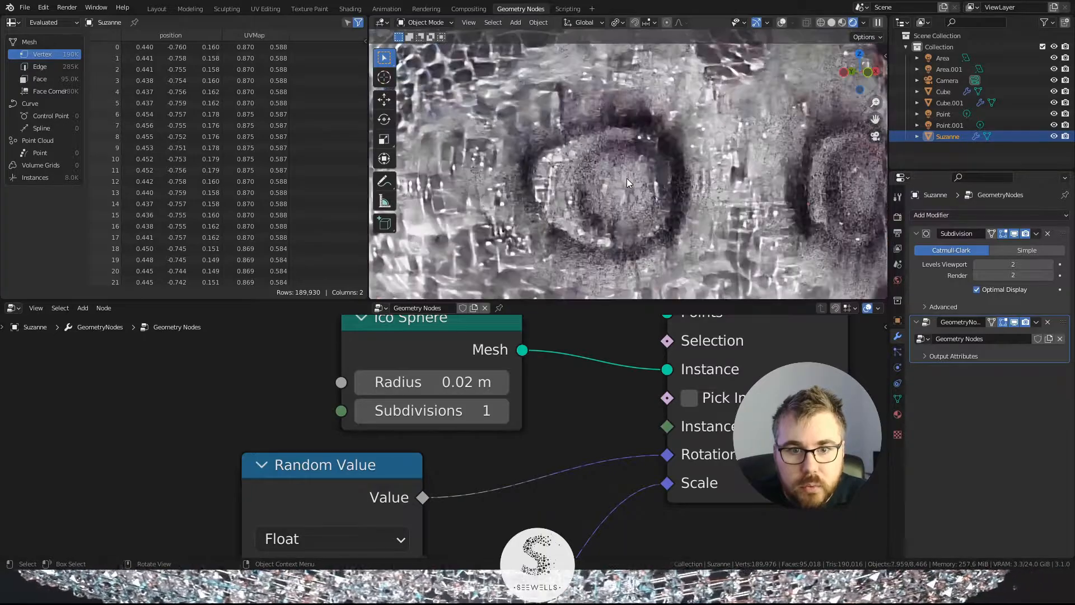
pyautogui.keyDown('shift'); pyautogui.moveTo(633, 199); pyautogui.dragTo(637, 169); pyautogui.keyUp('shift')
pyautogui.keyDown('shift'); pyautogui.moveTo(634, 199); pyautogui.dragTo(637, 164, button='middle'); pyautogui.keyUp('shift')
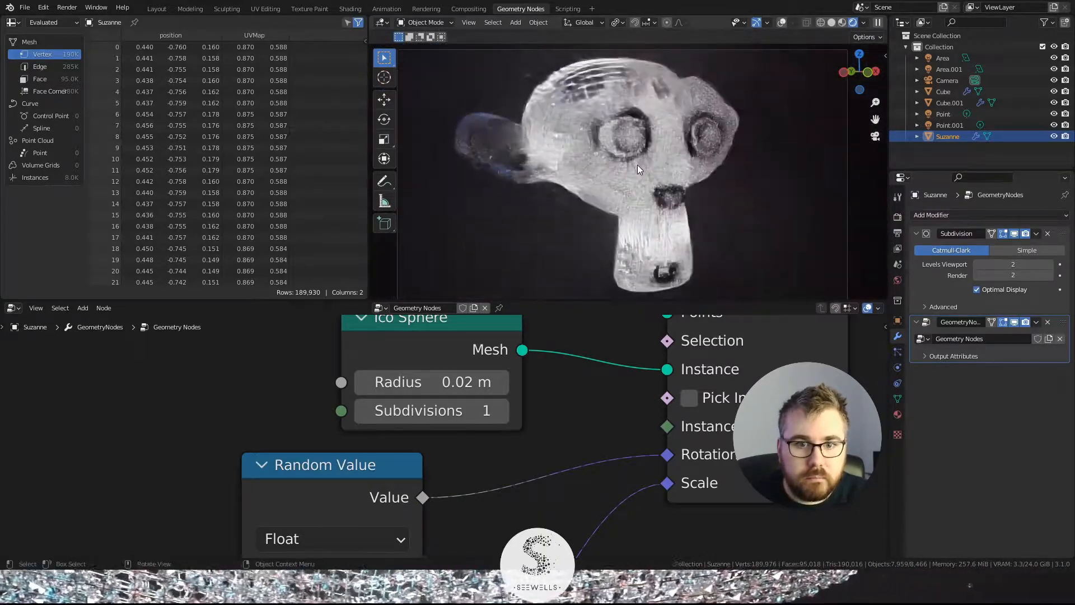
# Step: Set the Ico Sphere node's Radius to 0.015 m and inspect the mesh around the eye up close
pyautogui.click(426, 384)
pyautogui.write('.015')
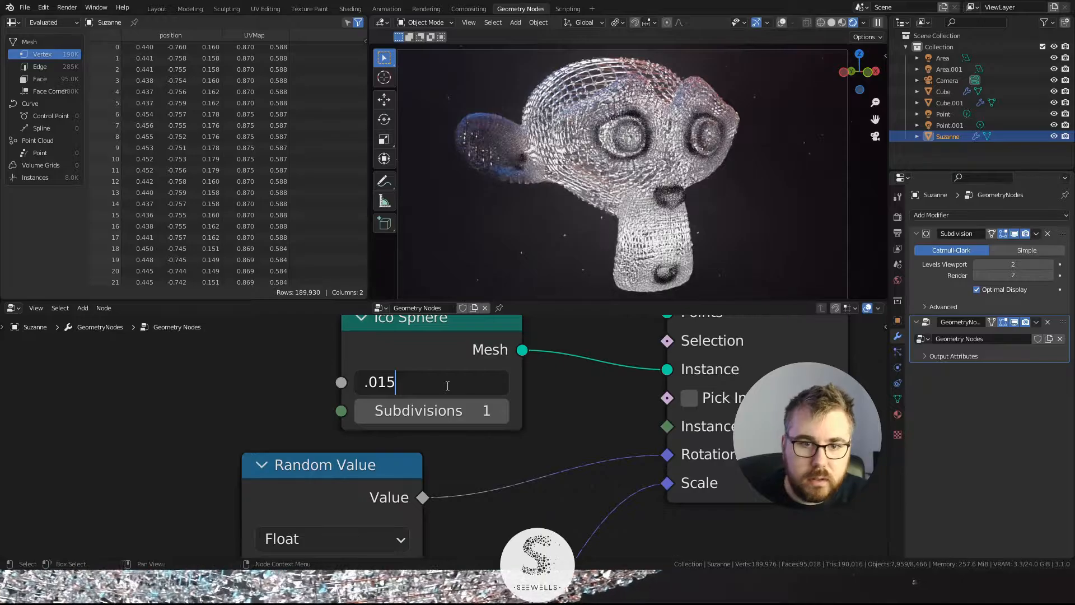
pyautogui.press('Return')
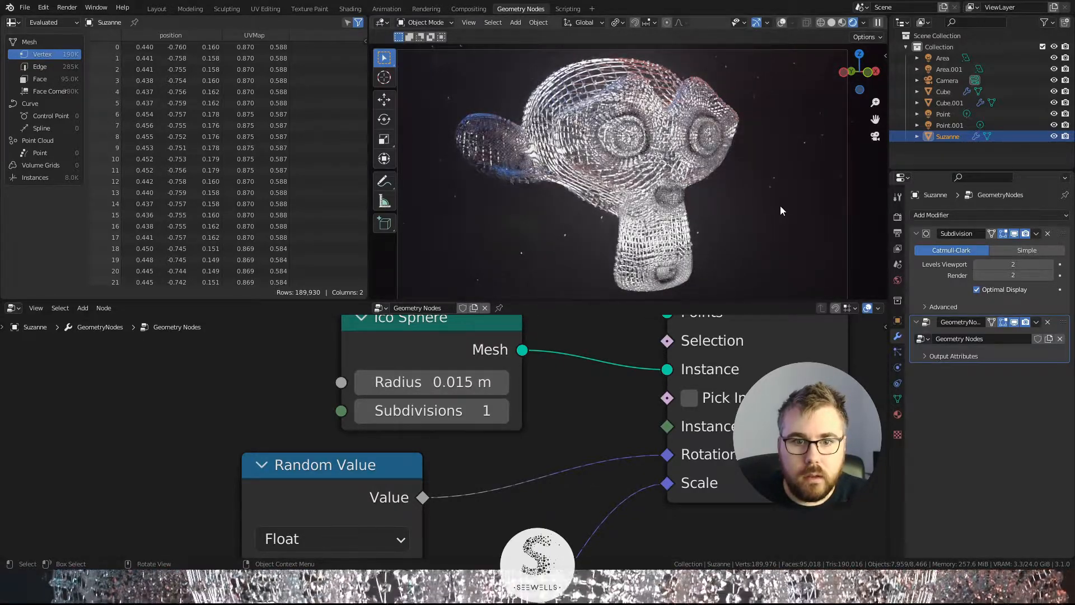
pyautogui.scroll(4, 663, 164)
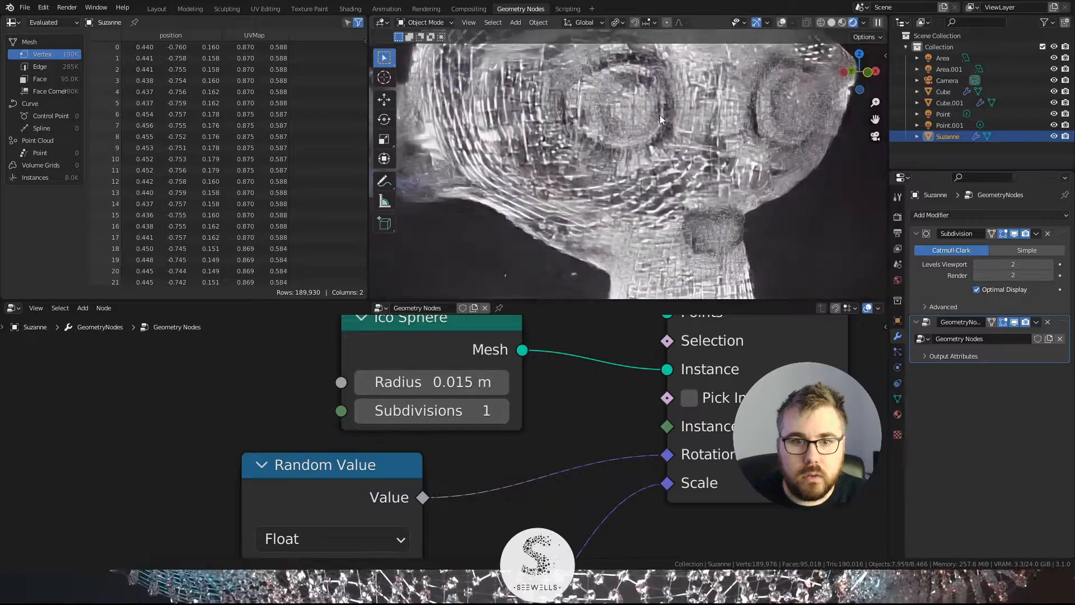
pyautogui.scroll(6, 656, 179)
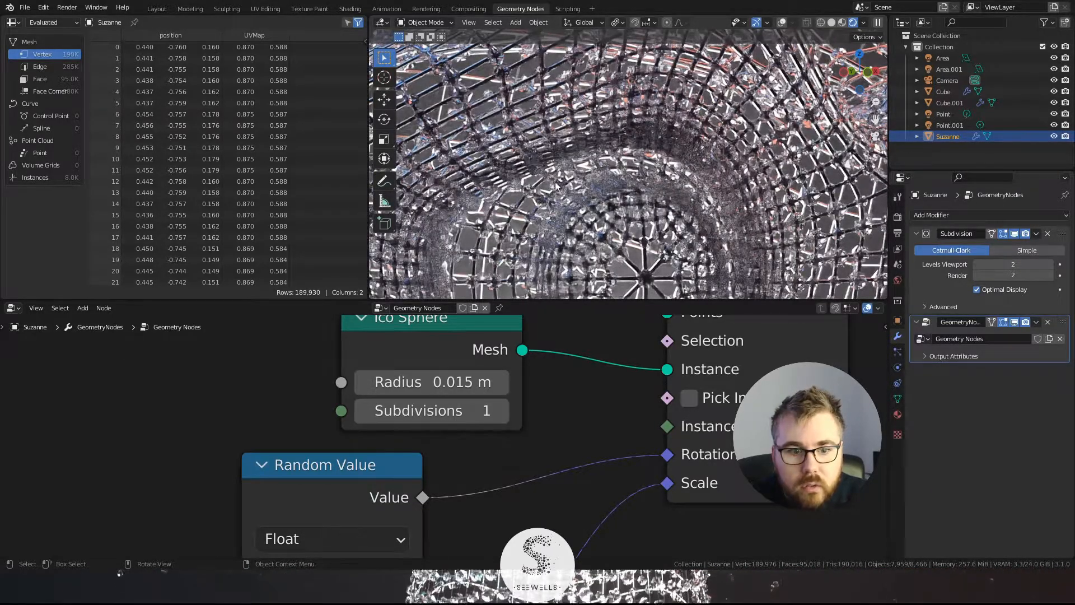
# Step: Set the Curve Circle node's Radius to 0.002 m to thin the wires
pyautogui.scroll(-6, 540, 385)
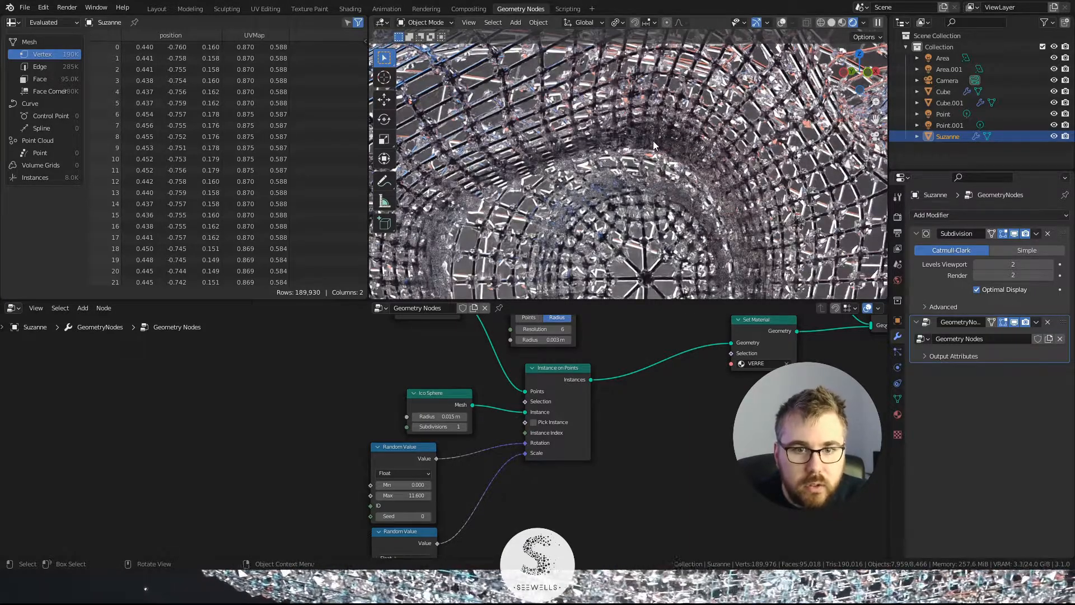
pyautogui.scroll(-5, 516, 410)
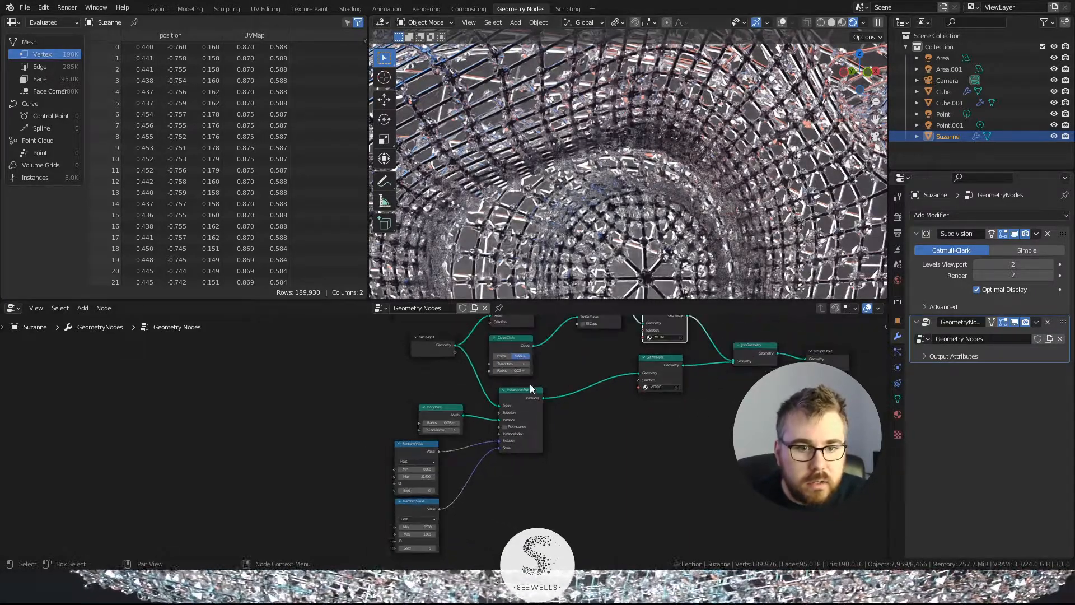
pyautogui.moveTo(565, 358); pyautogui.dragTo(538, 403, button='middle')
pyautogui.scroll(5, 568, 402)
pyautogui.scroll(5, 571, 407)
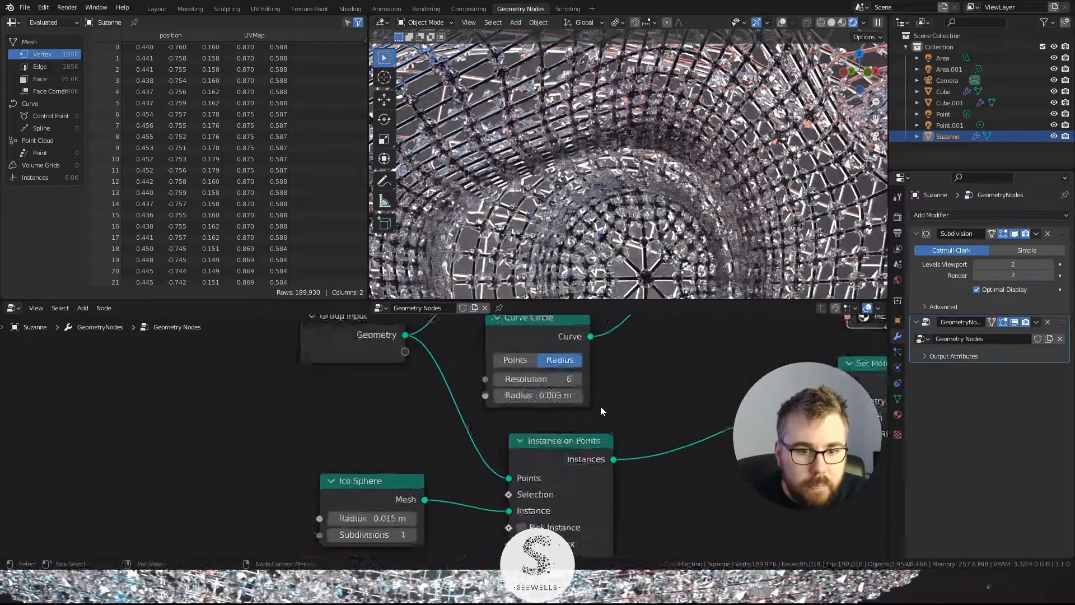
pyautogui.click(470, 445)
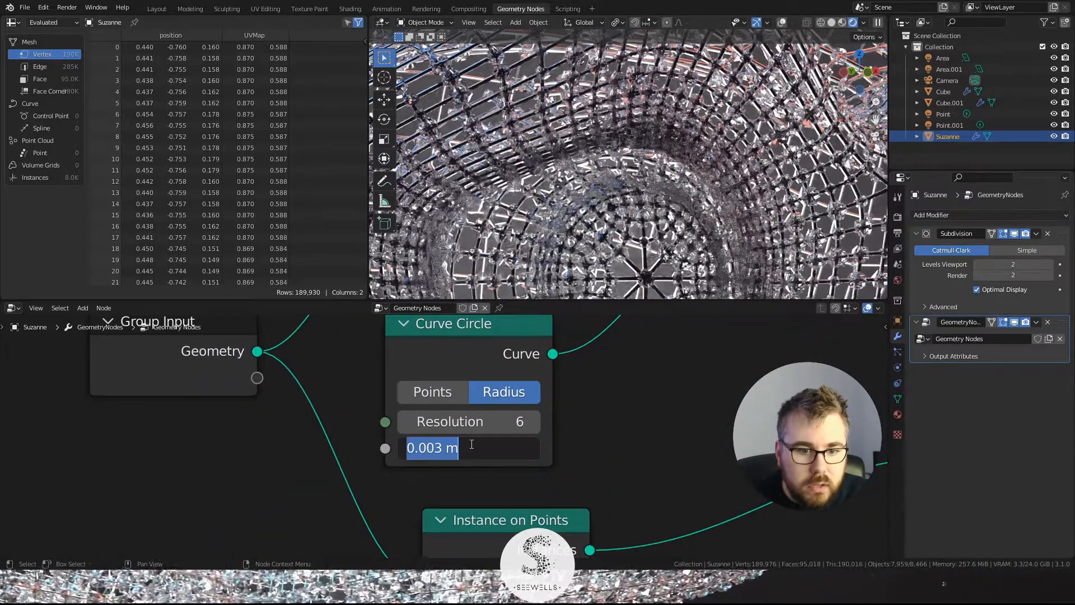
pyautogui.write('.002')
pyautogui.press('Return')
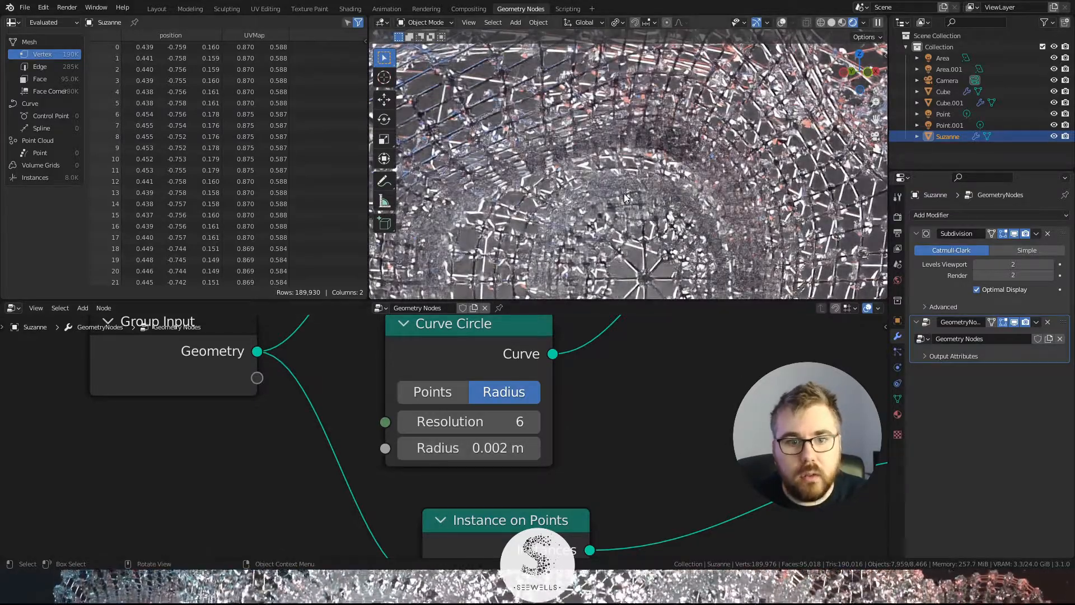
# Step: Return to the camera view, frame the whole head, and switch the viewport to Solid shading
pyautogui.press('KP_0')
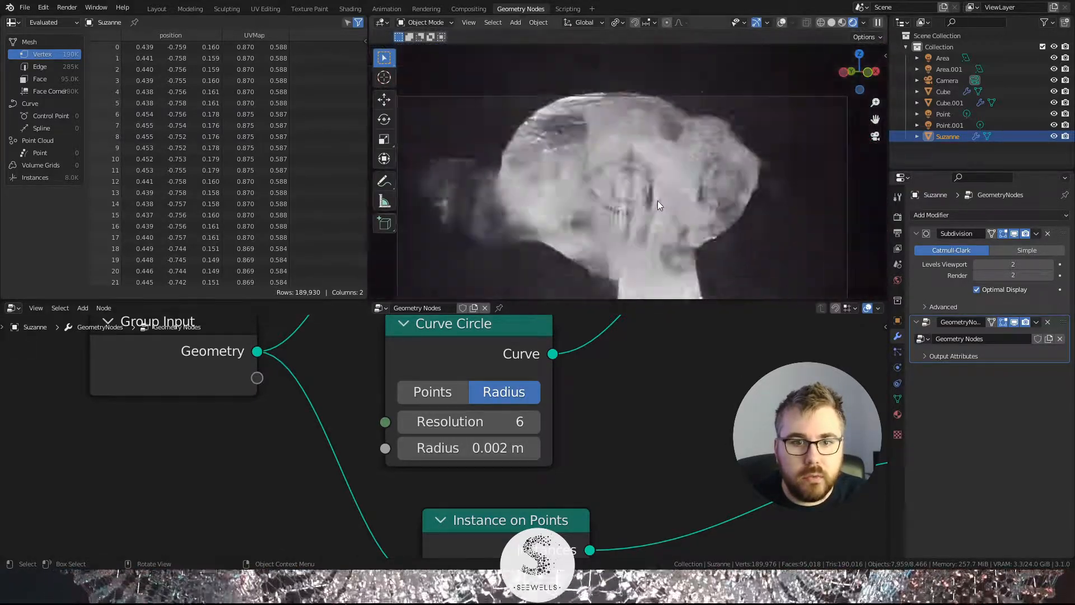
pyautogui.keyDown('shift'); pyautogui.moveTo(669, 221); pyautogui.dragTo(647, 173, button='middle'); pyautogui.keyUp('shift')
pyautogui.scroll(1, 646, 173)
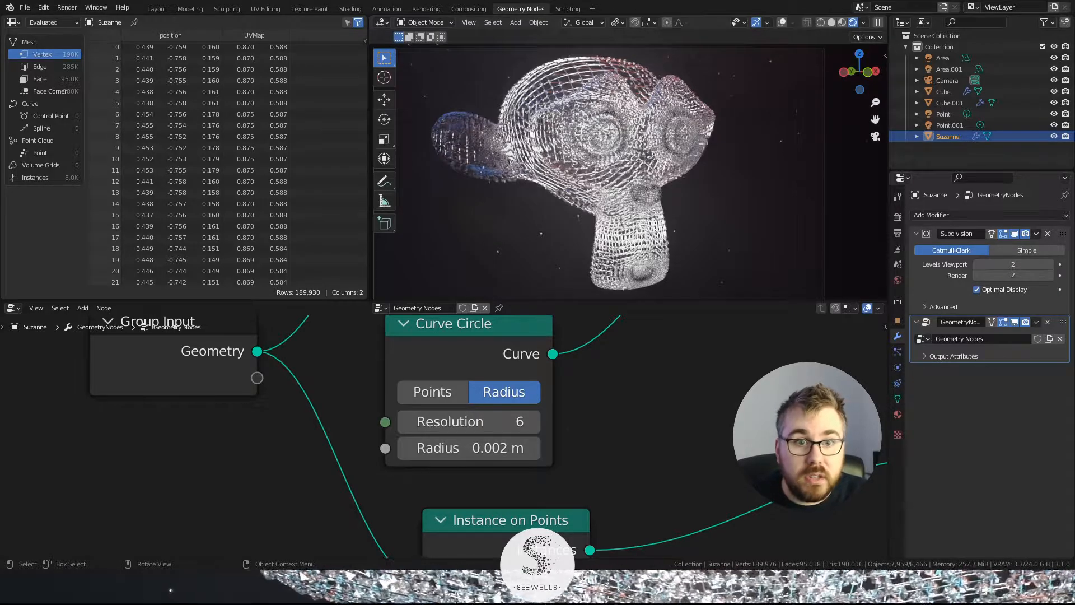
pyautogui.press('z')
pyautogui.click(628, 157)
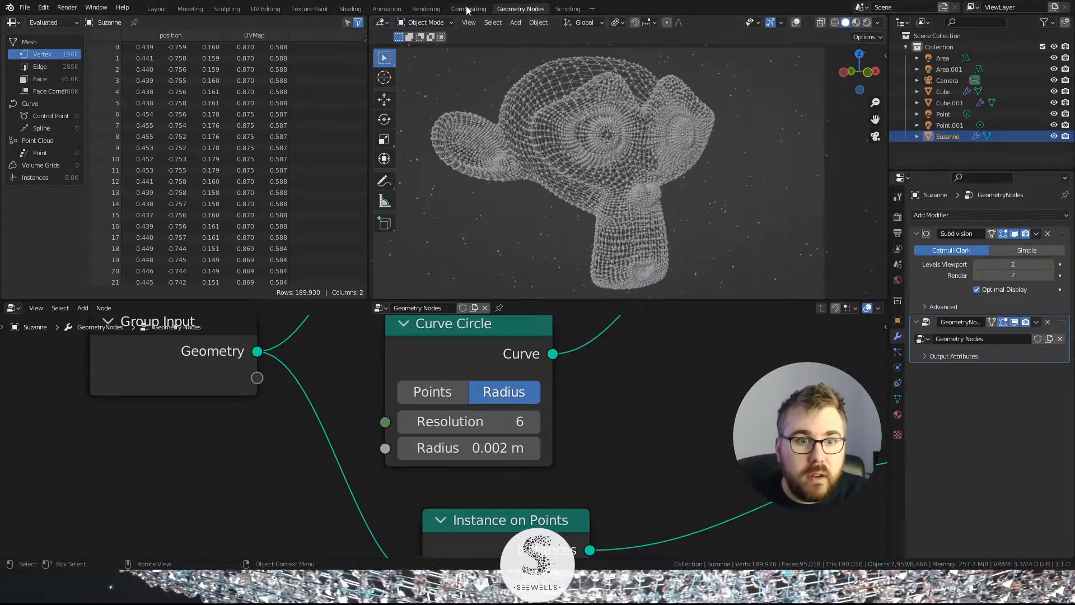
# Step: Display the Render Result in the Compositing workspace and set the render's Max Samples to 1000
pyautogui.click(468, 9)
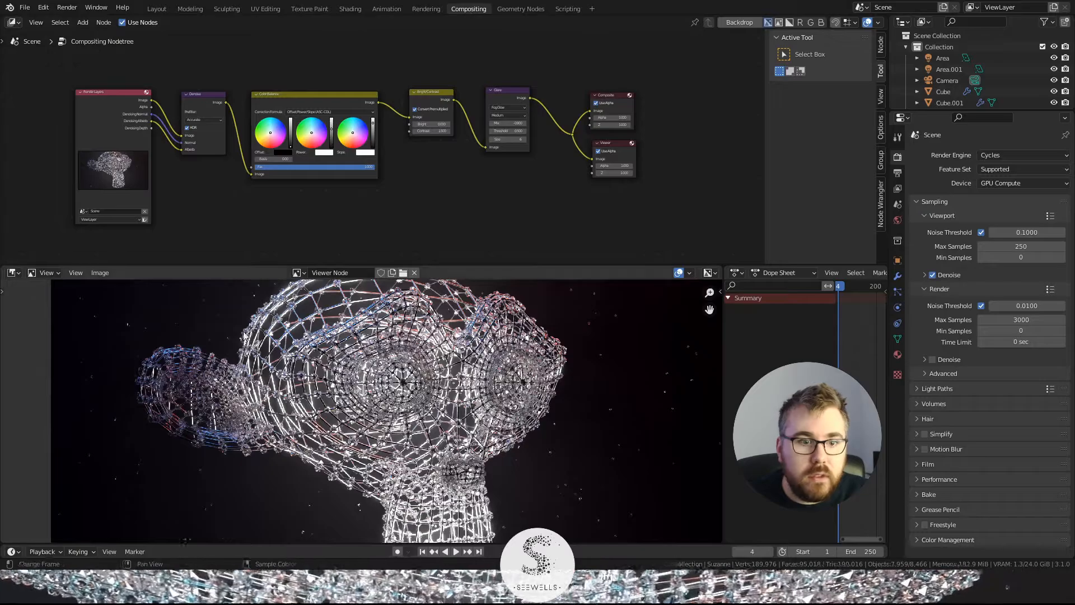
pyautogui.click(297, 273)
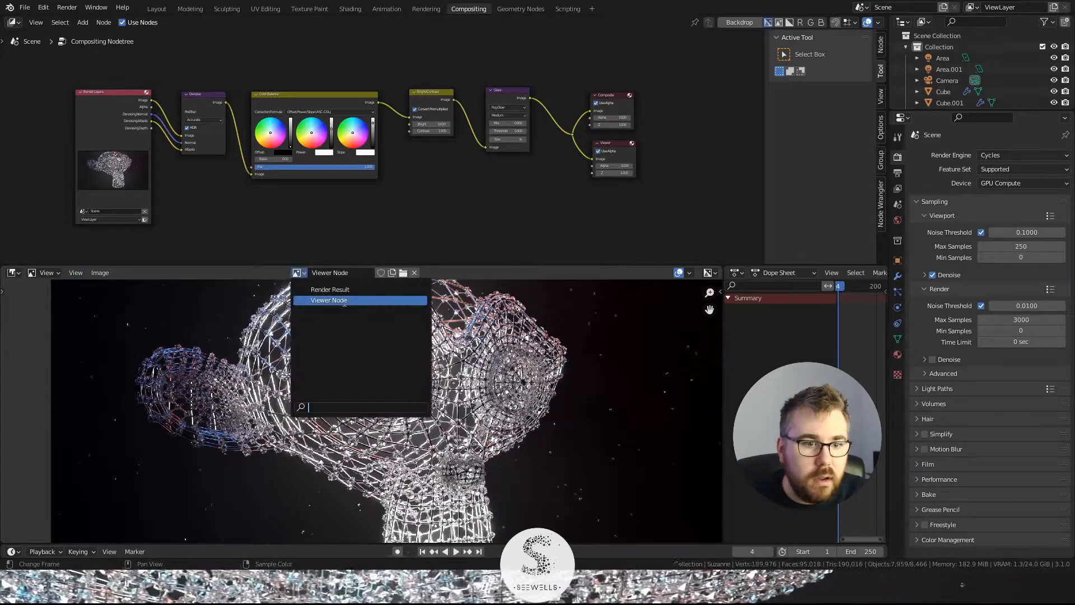
pyautogui.click(358, 295)
pyautogui.click(1030, 320)
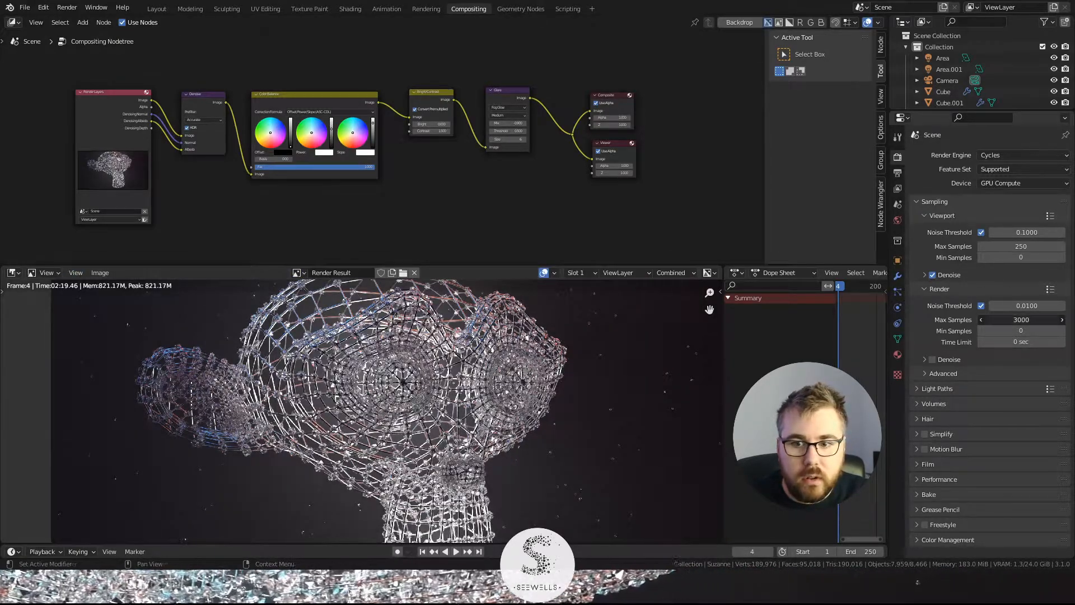
pyautogui.write('100')
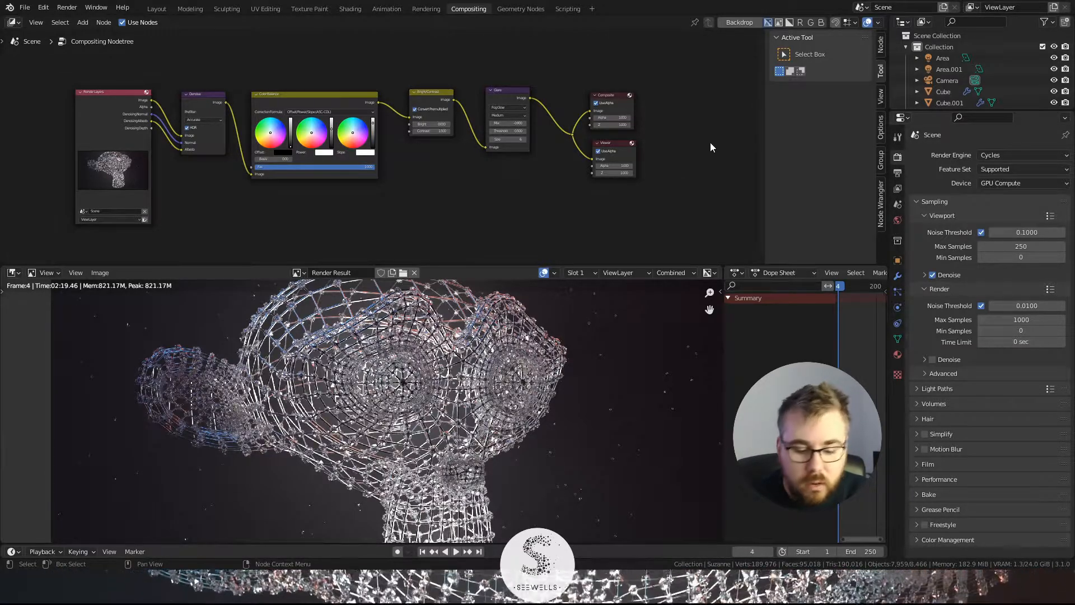
# Step: Render the current frame and enlarge the image editor to show the whole picture
pyautogui.press('F12')
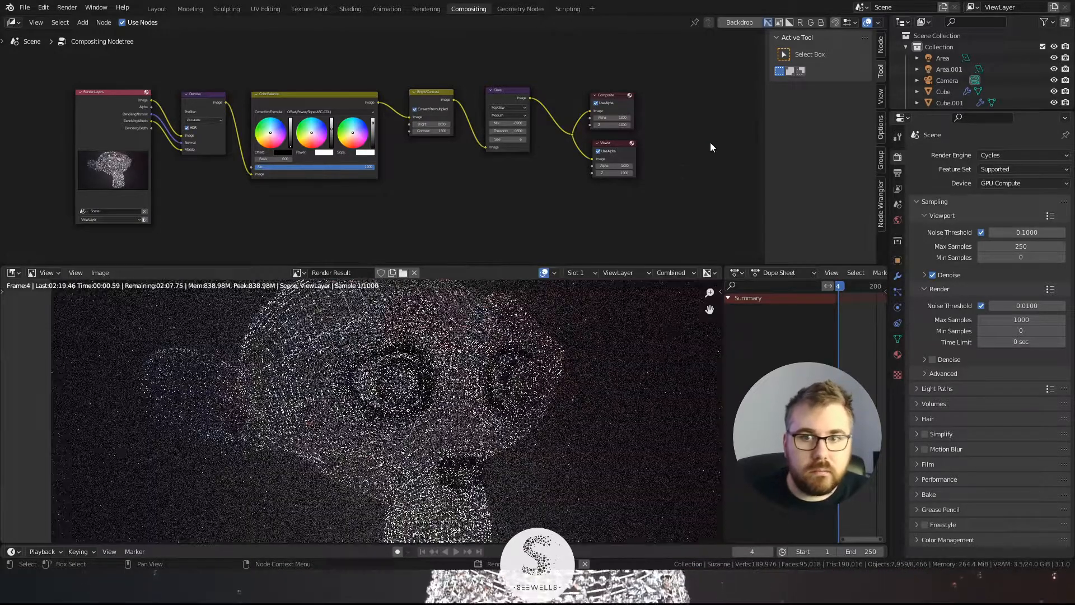
pyautogui.scroll(-2, 395, 388)
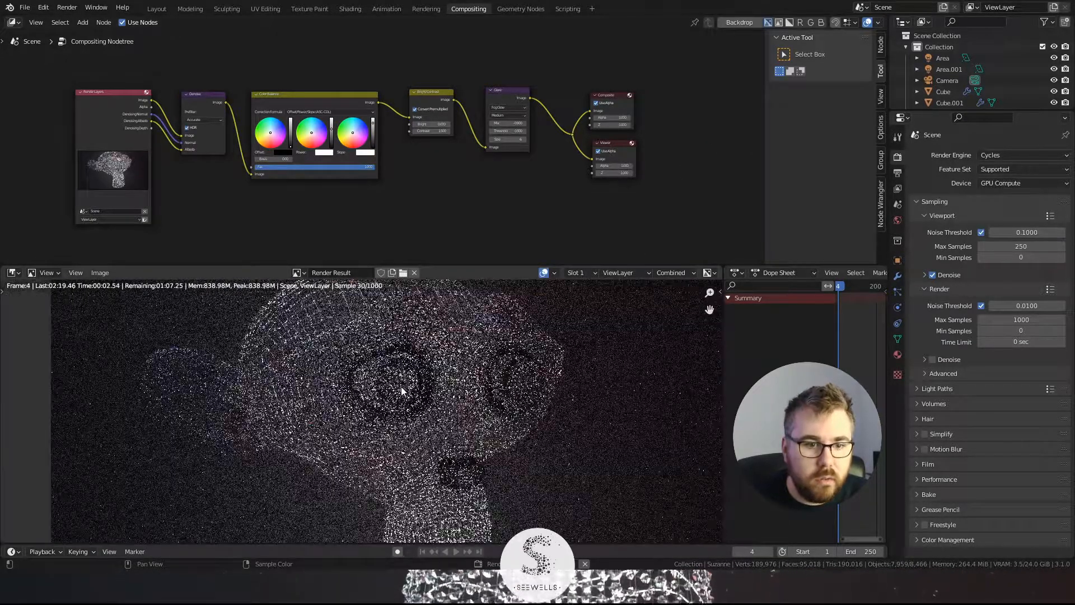
pyautogui.moveTo(481, 266); pyautogui.dragTo(483, 175)
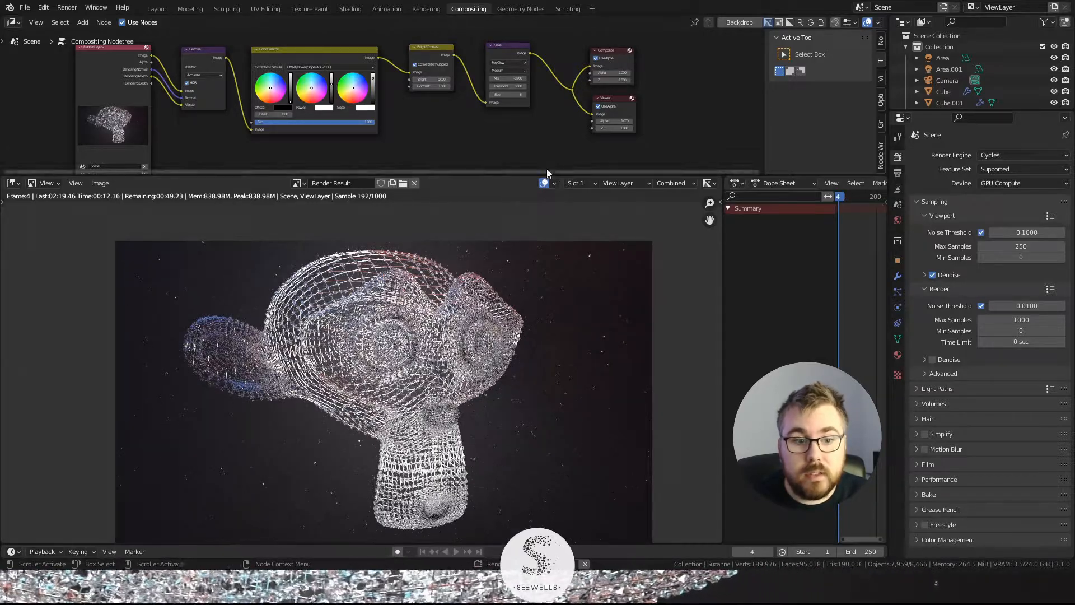
# Step: Examine the rendered wireframe head and the compositing nodes, including the joint detail around the nose and neck
pyautogui.scroll(1, 438, 280)
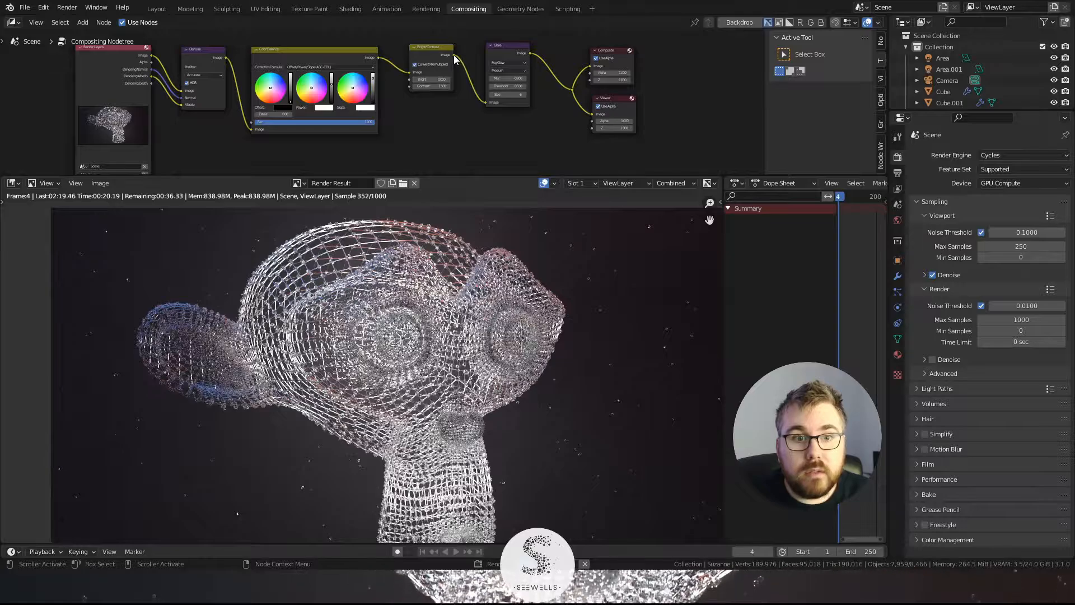
pyautogui.scroll(3, 553, 61)
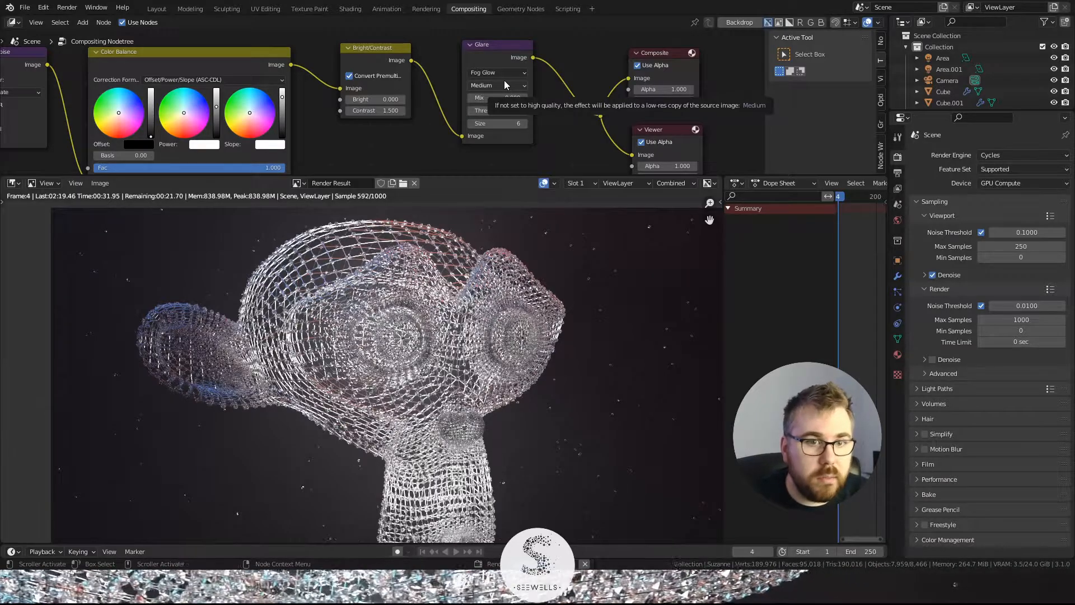
pyautogui.scroll(-4, 552, 98)
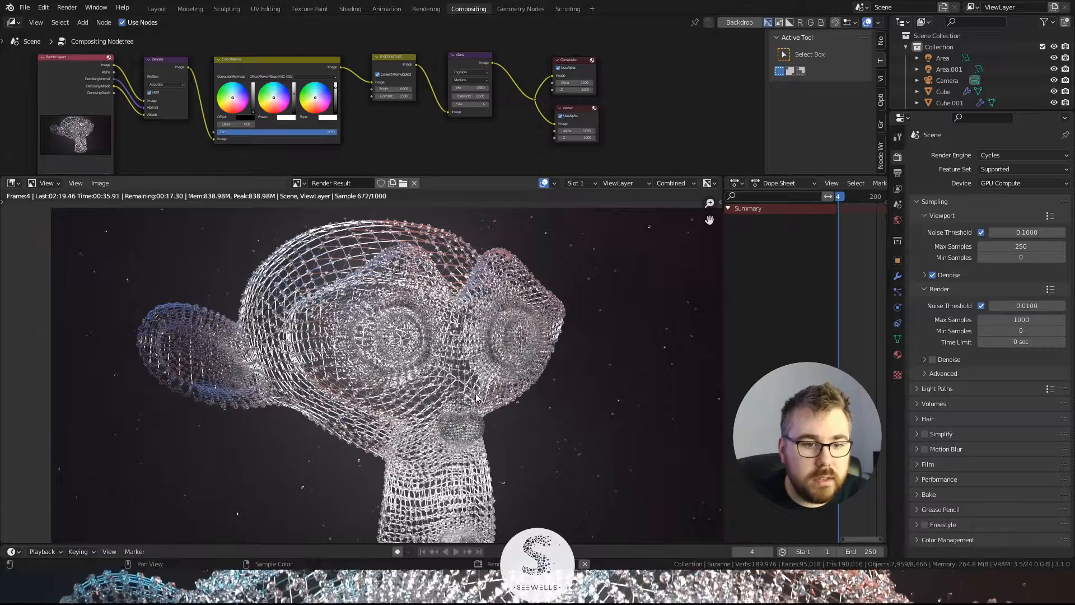
pyautogui.scroll(-2, 425, 337)
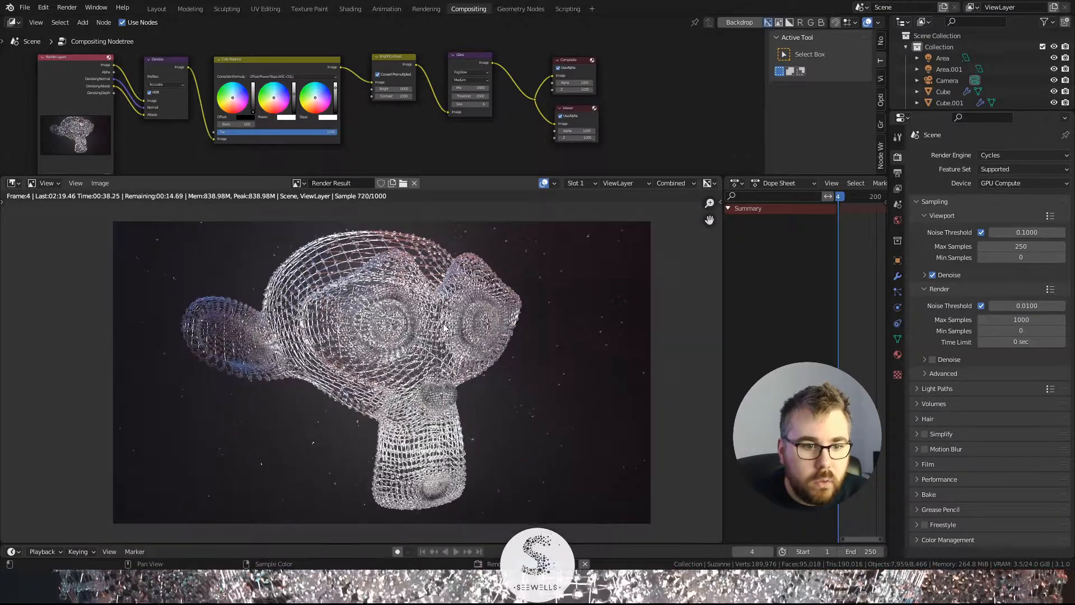
pyautogui.scroll(2, 442, 332)
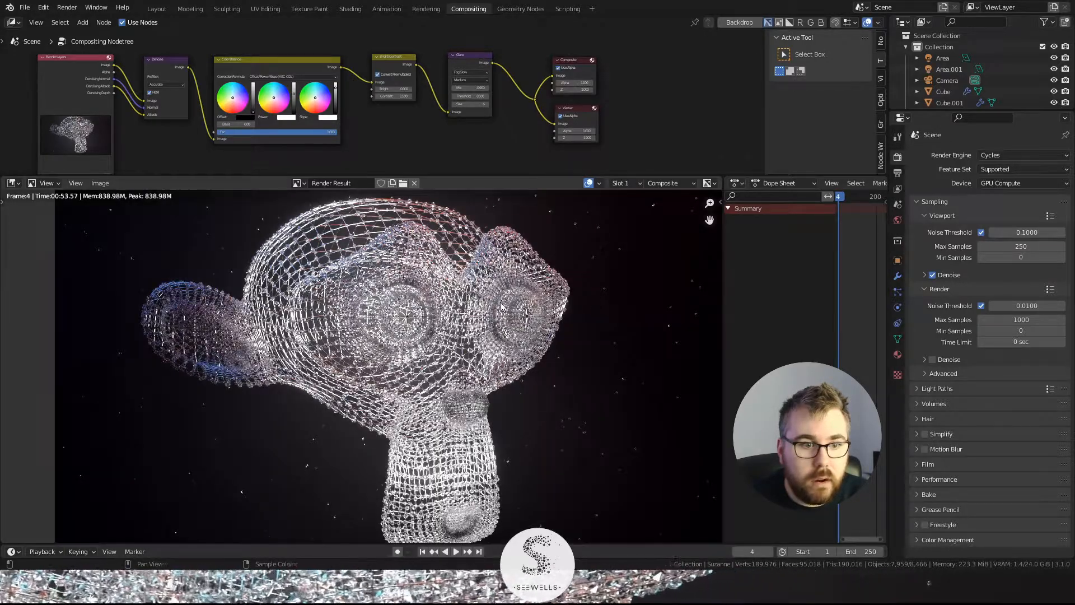
pyautogui.scroll(2, 502, 305)
pyautogui.scroll(2, 434, 291)
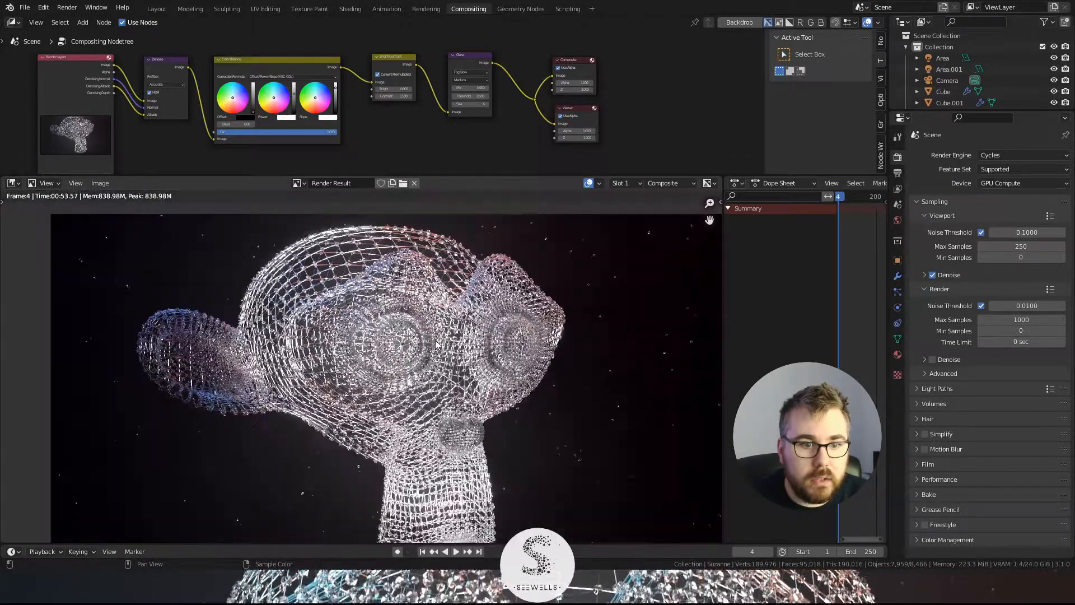
pyautogui.scroll(-2, 476, 347)
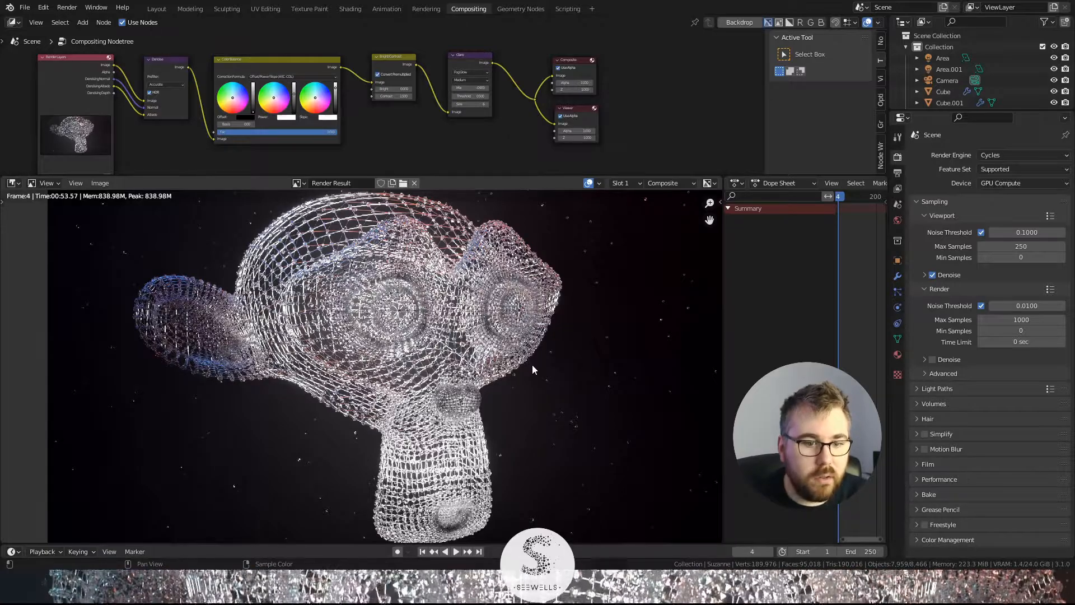
pyautogui.scroll(3, 498, 358)
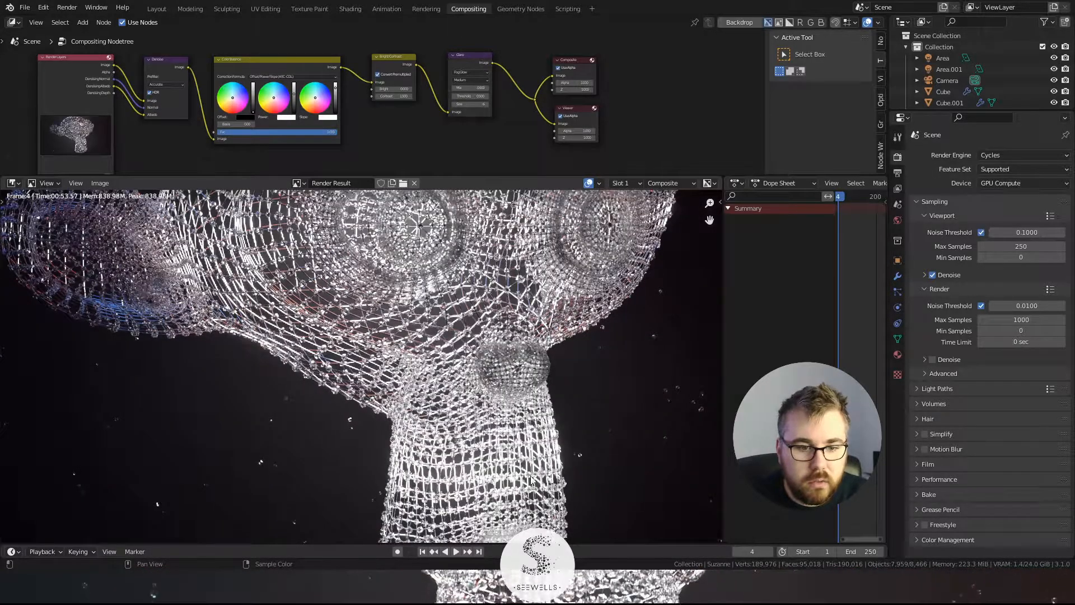
# Step: Inspect the rendered head's wire and joint detail around the eyes, ear and cheek, and review the whole composited picture
pyautogui.scroll(-2, 477, 470)
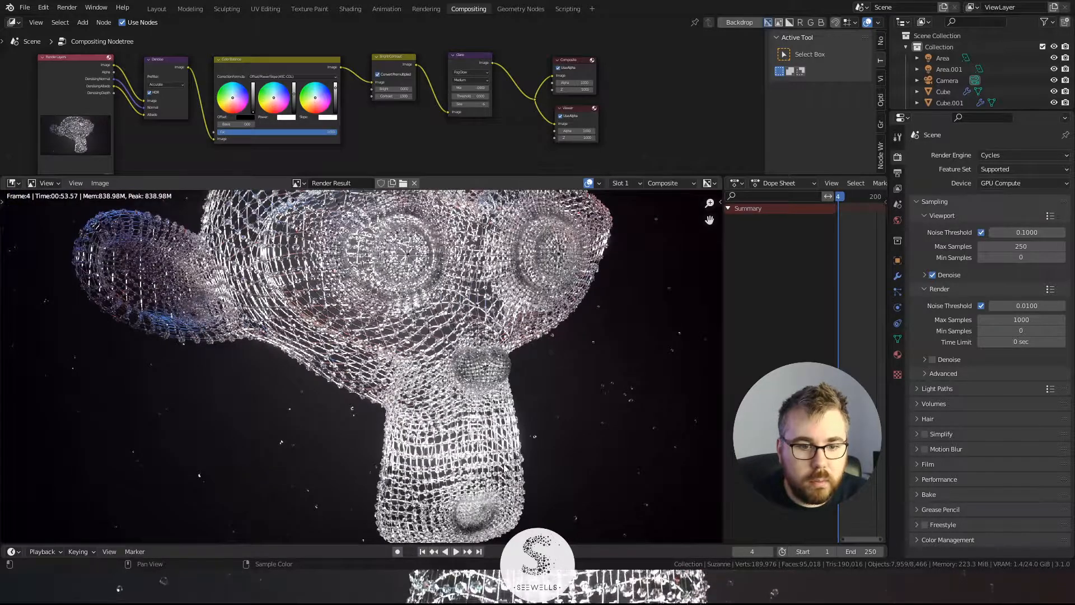
pyautogui.scroll(2, 447, 325)
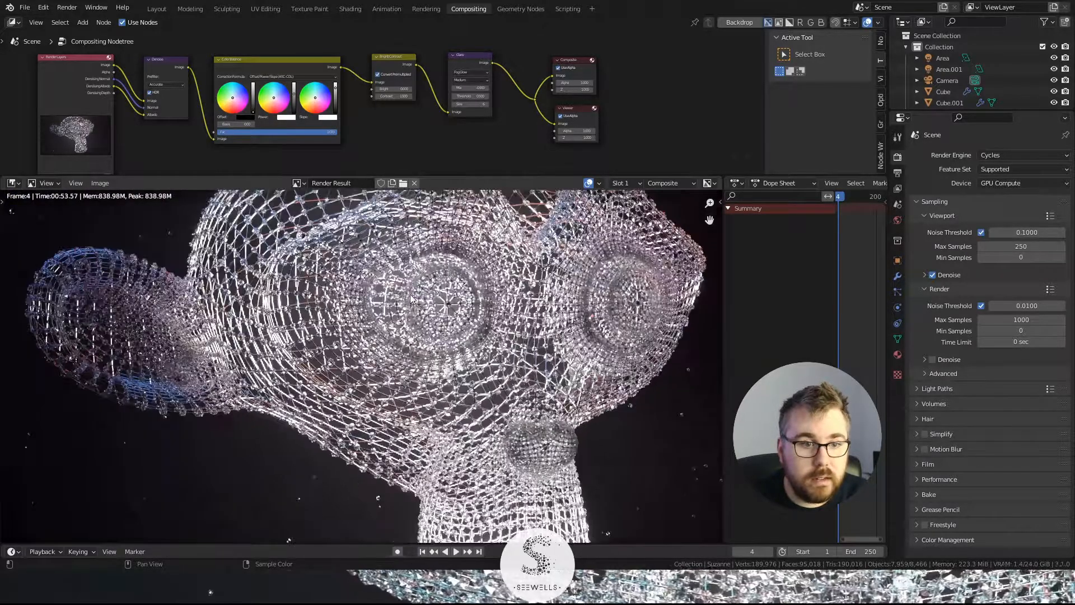
pyautogui.scroll(2, 406, 308)
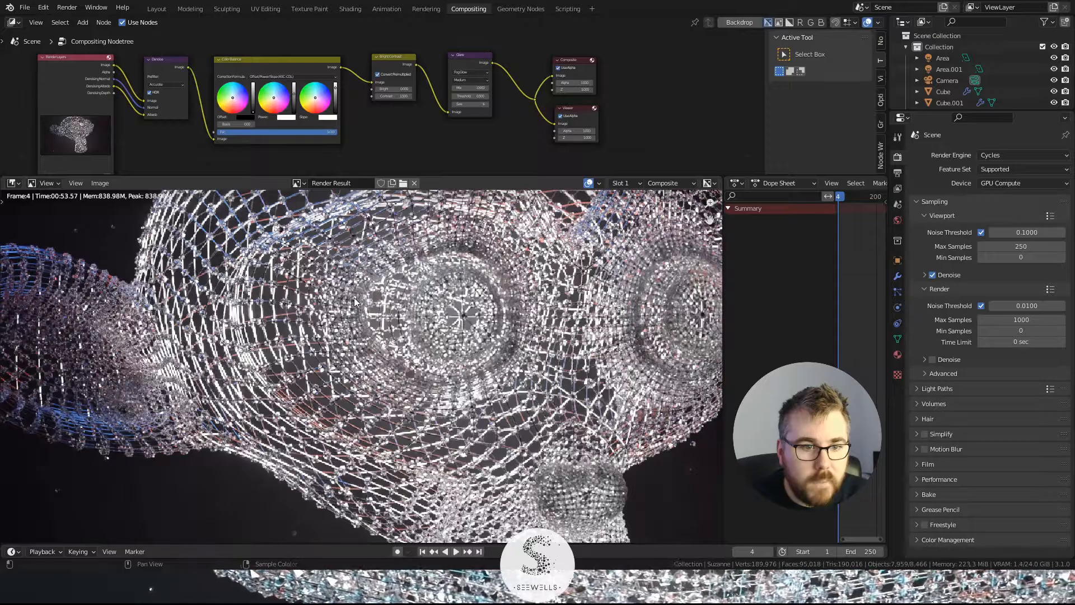
pyautogui.scroll(2, 331, 292)
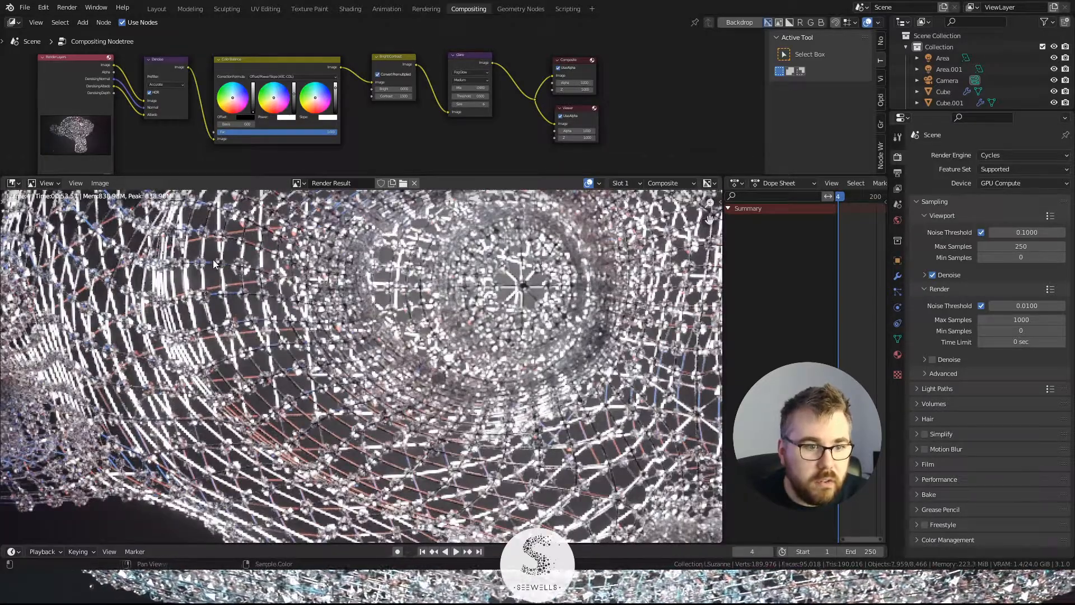
pyautogui.scroll(-5, 267, 294)
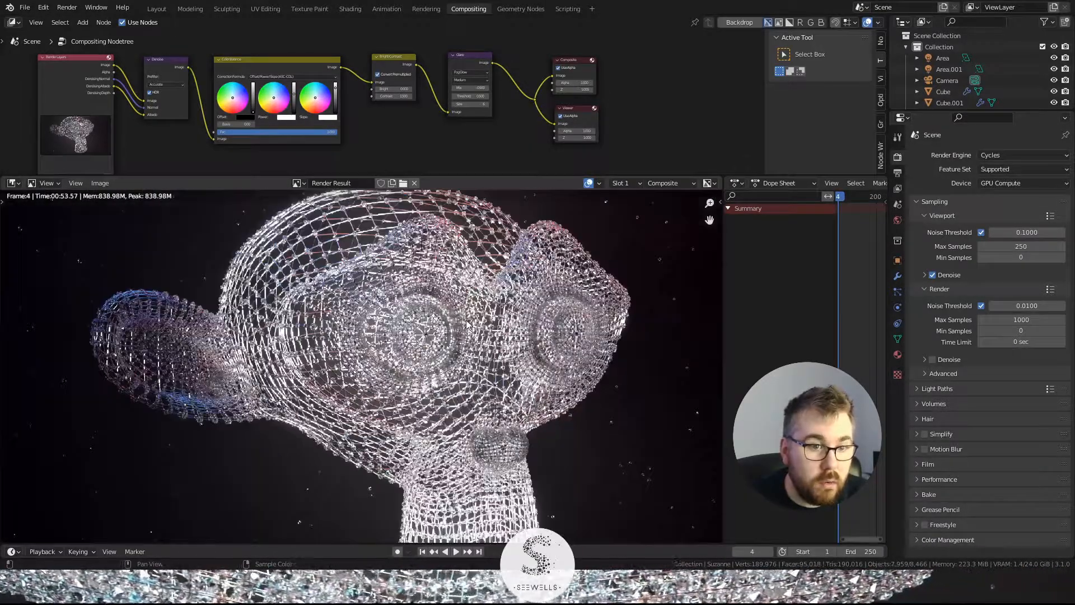
pyautogui.moveTo(527, 350); pyautogui.dragTo(517, 337, button='middle')
pyautogui.scroll(5, 533, 356)
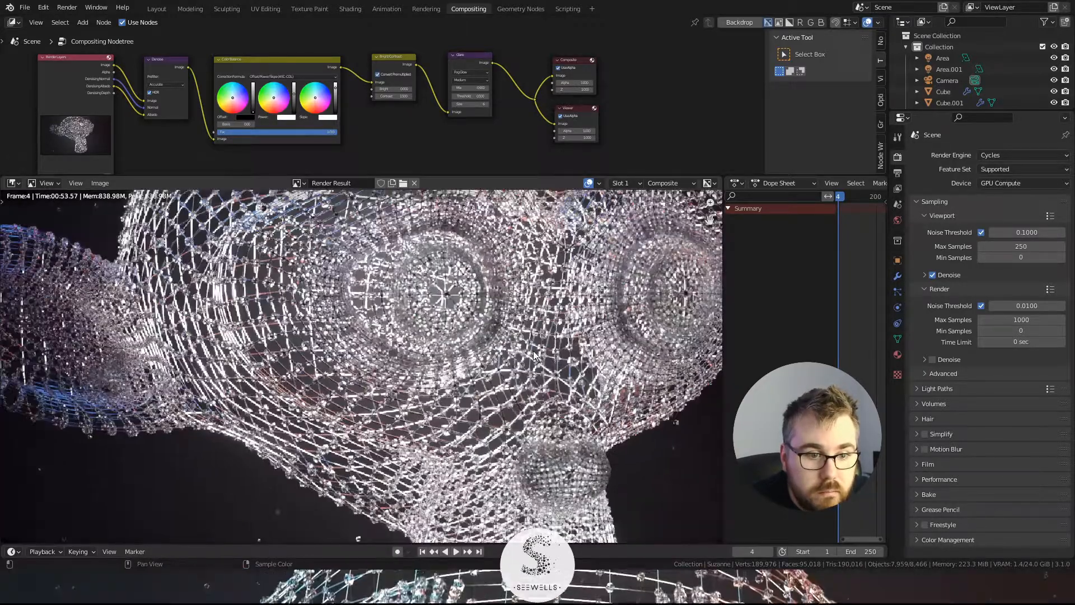
pyautogui.scroll(-5, 533, 354)
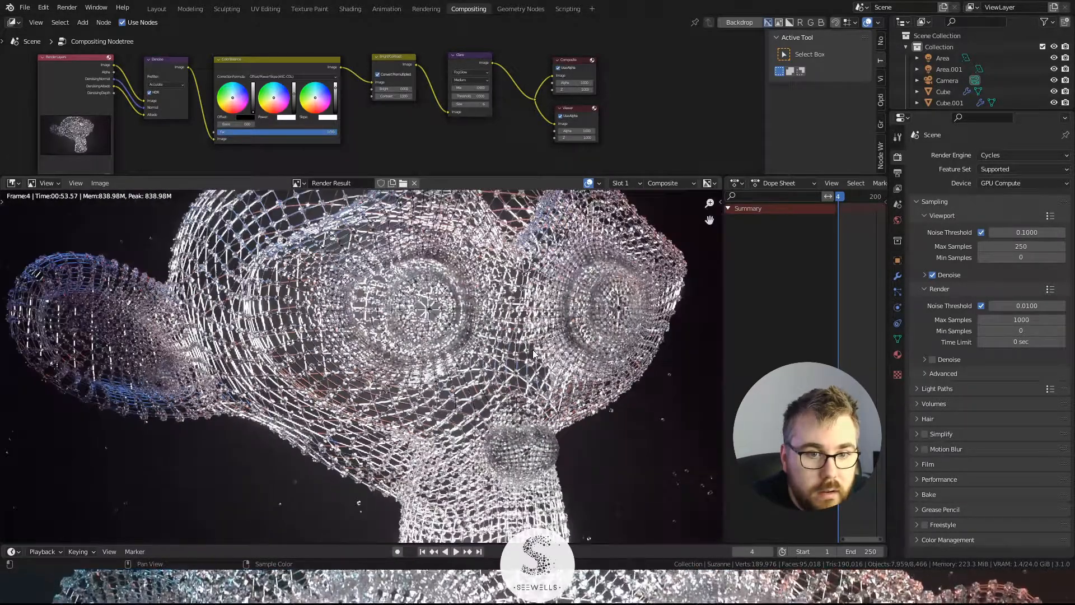
pyautogui.scroll(3, 487, 250)
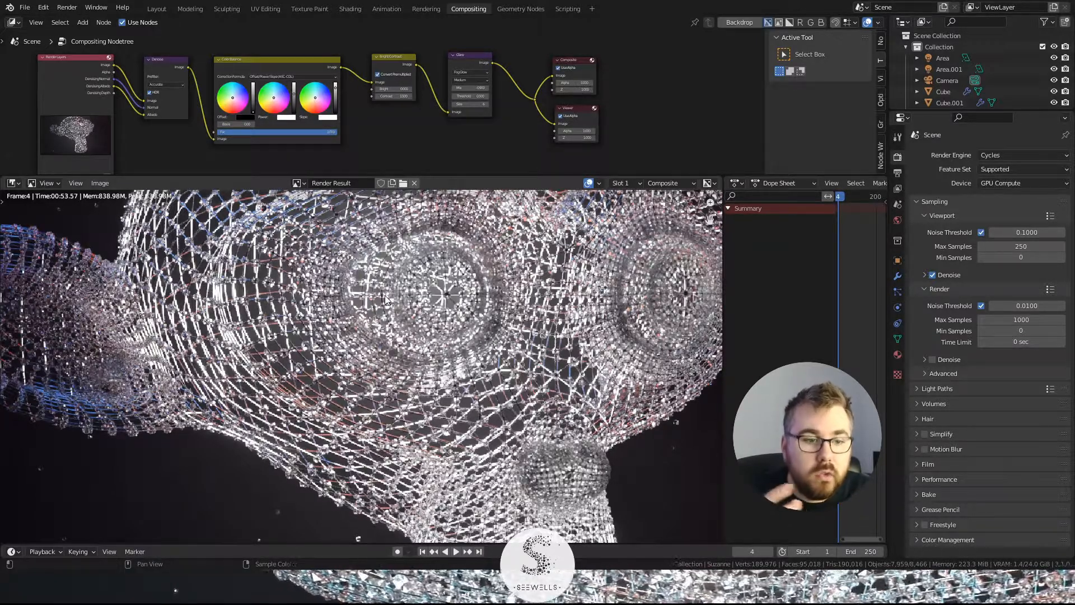
pyautogui.scroll(-6, 471, 254)
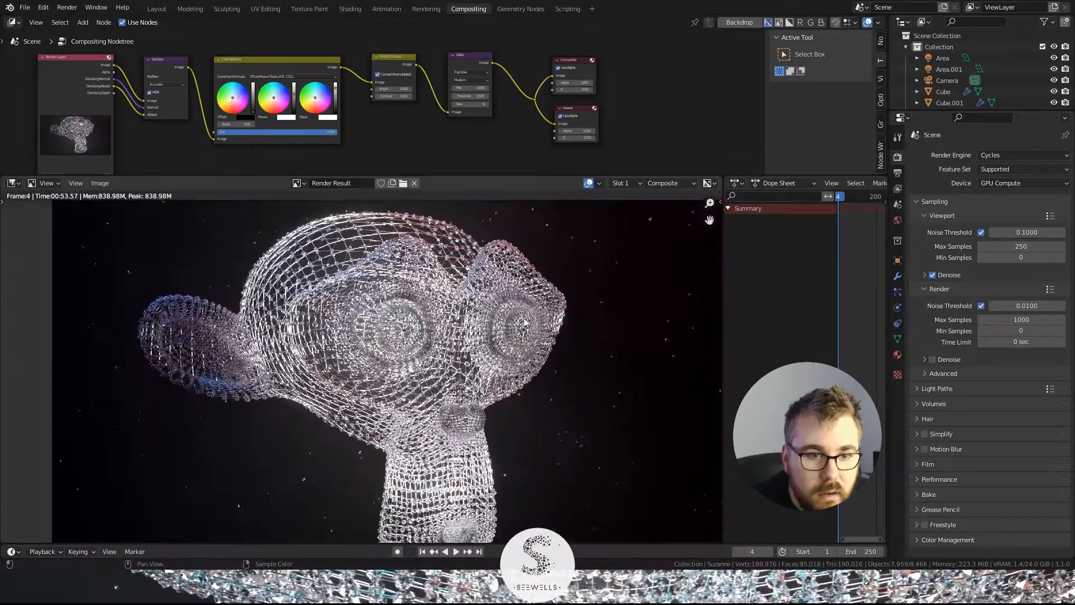
pyautogui.scroll(1, 471, 289)
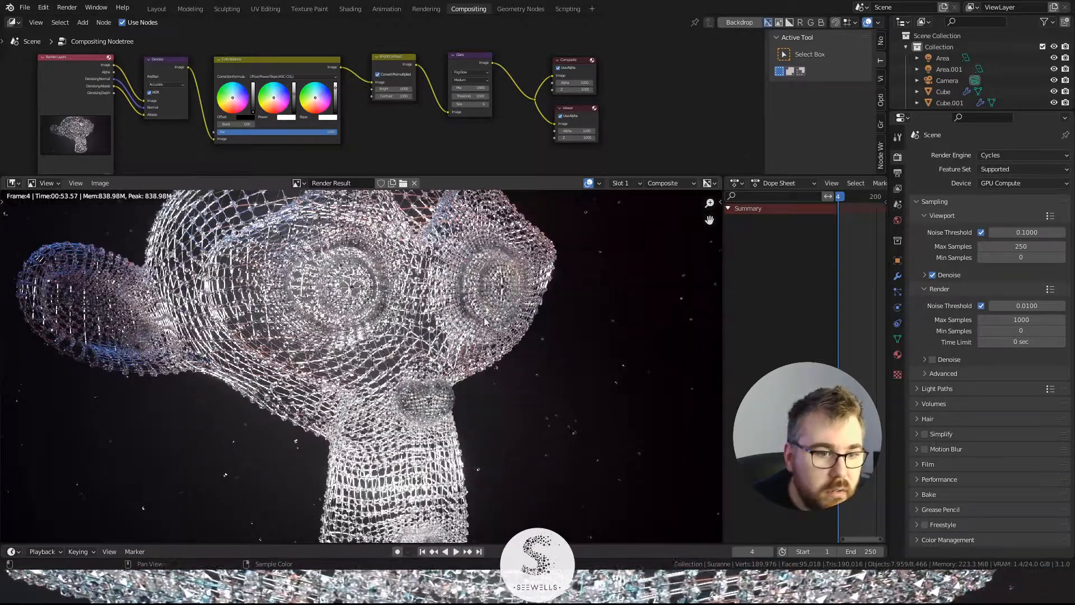
pyautogui.scroll(-1, 488, 319)
pyautogui.scroll(-3, 492, 326)
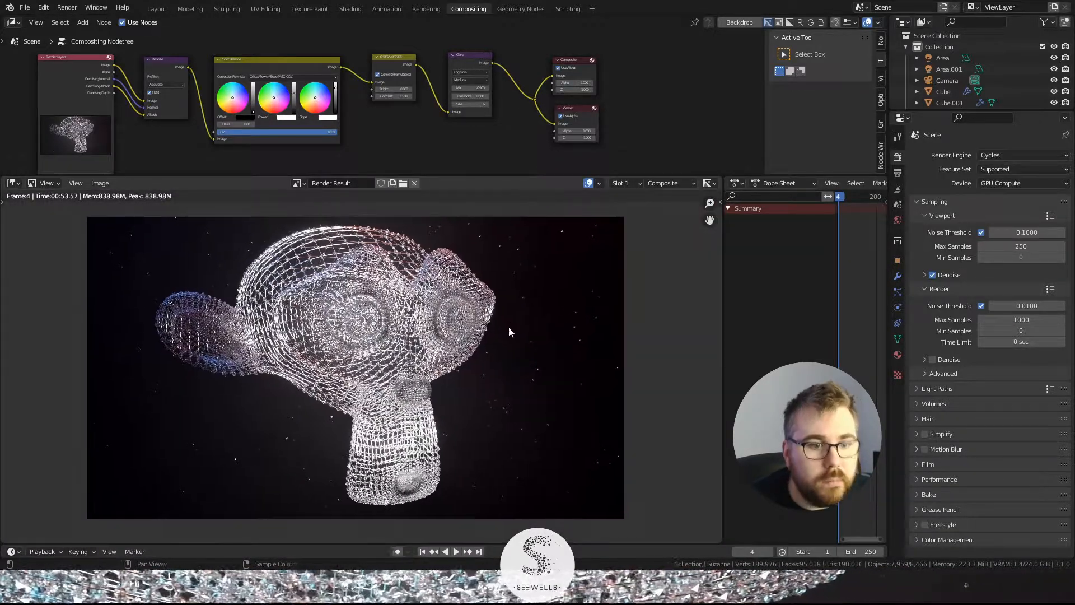